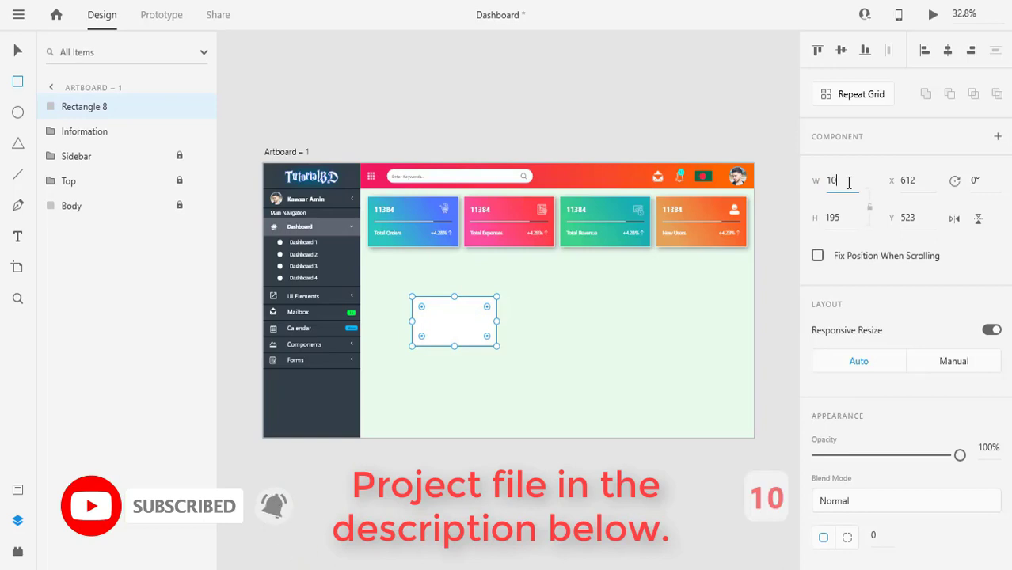
Set the white rectangle's width to 1030 and its height to 500.
left_click(839, 218)
type("500")
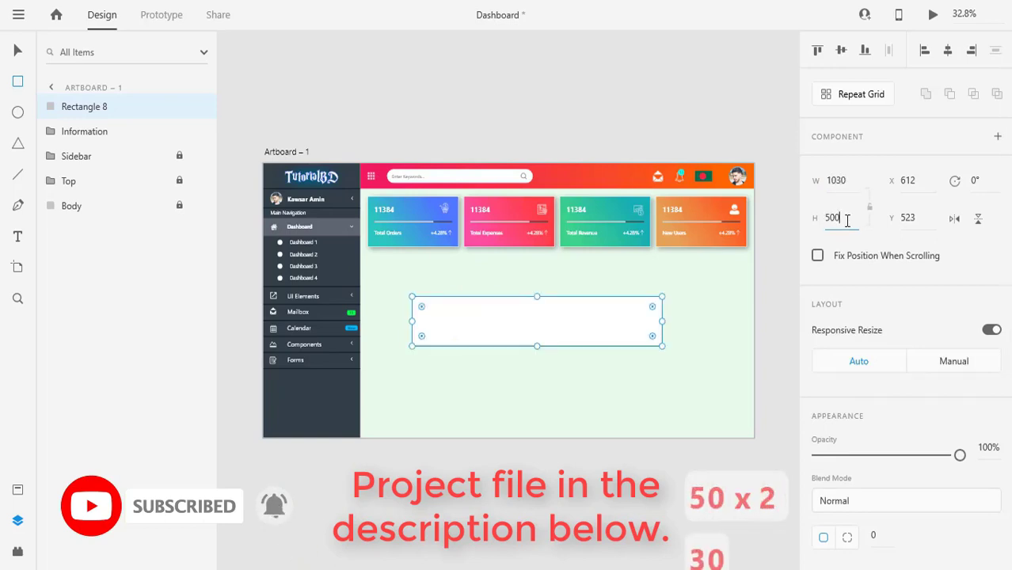
key("Return")
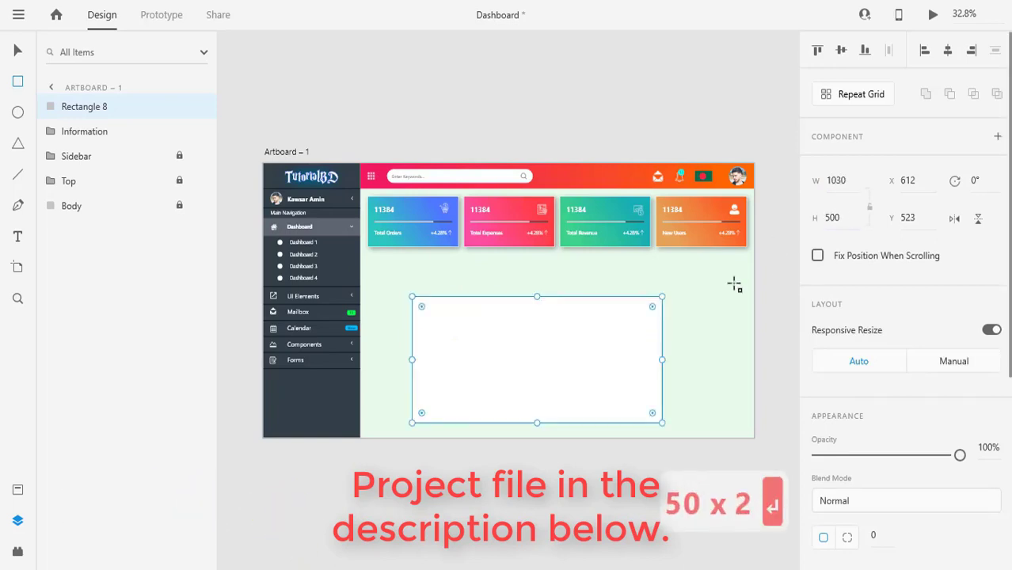
Move the white rectangle directly below the stat cards, aligned with the first card's edge at X 430, Y 360.
key("v")
left_click_drag(533, 344, 467, 297)
left_click(643, 314)
left_click(571, 318)
key("alt")
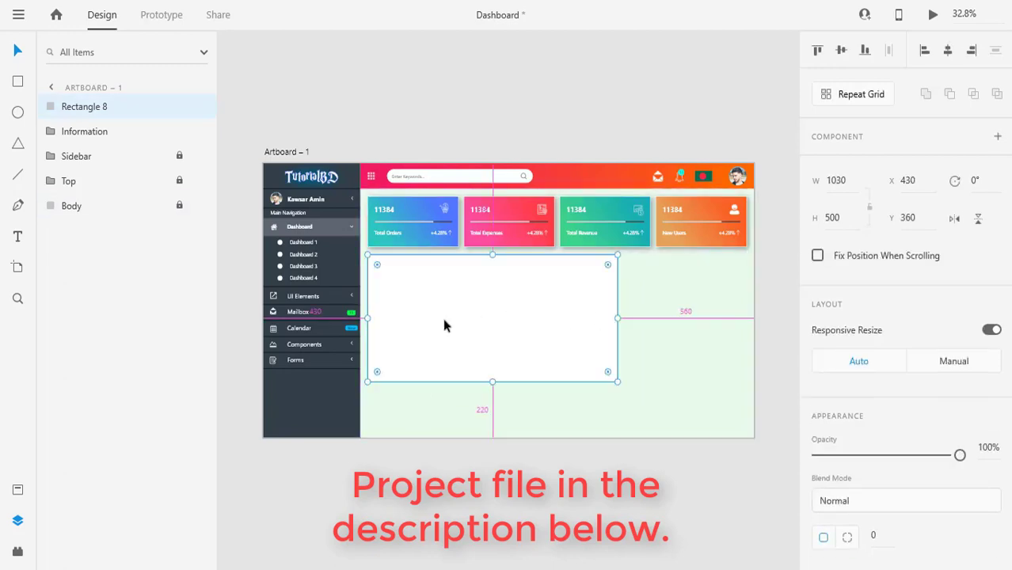
left_click(495, 251)
scroll(522, 324, "up", 2)
scroll(502, 476, "down", 1)
left_click(544, 318)
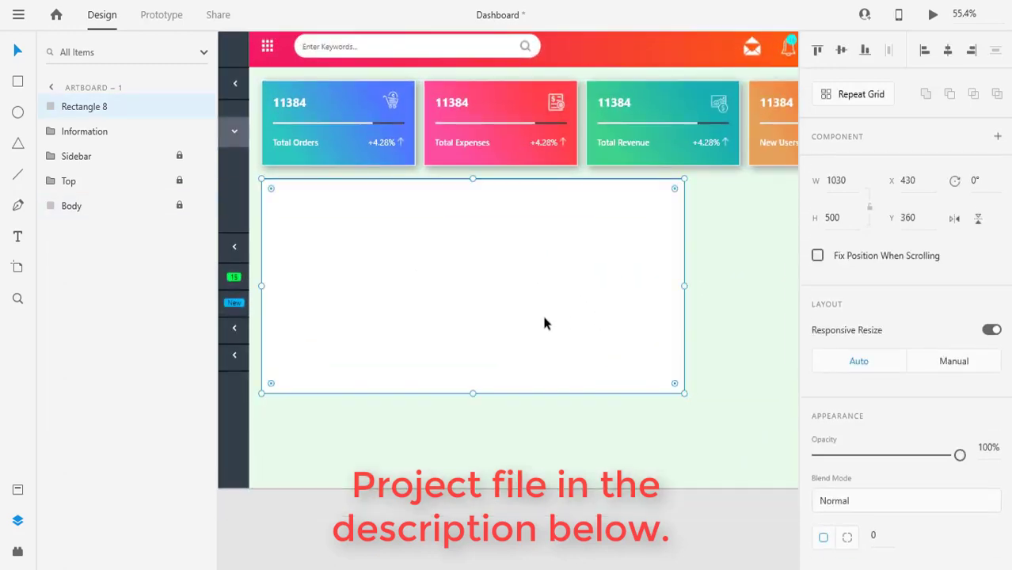
Add a shadow to the white rectangle with X offset 5, Y offset 5 and blur 20.
scroll(897, 361, "down", 5)
left_click(819, 322)
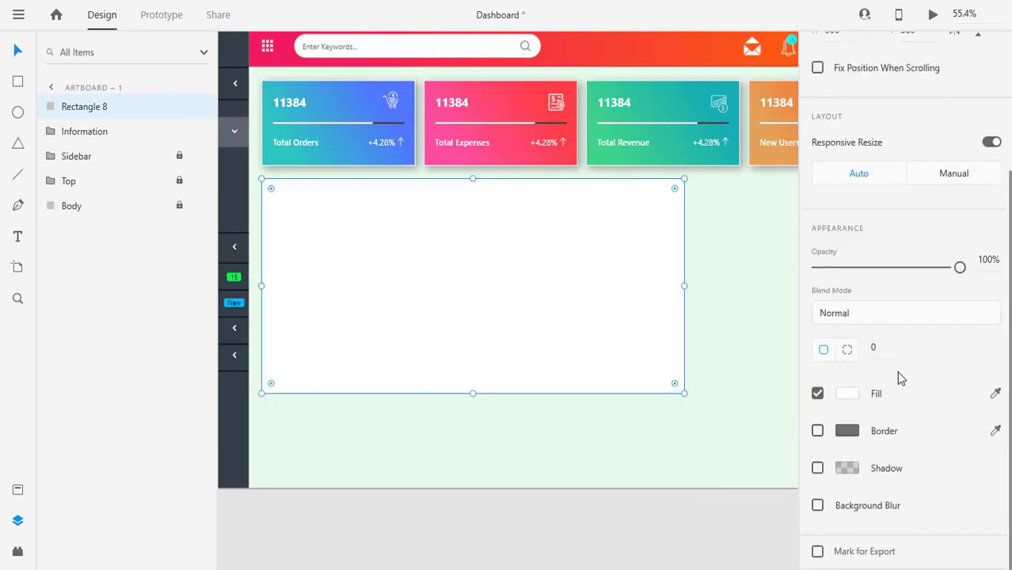
left_click(817, 468)
left_click(913, 462)
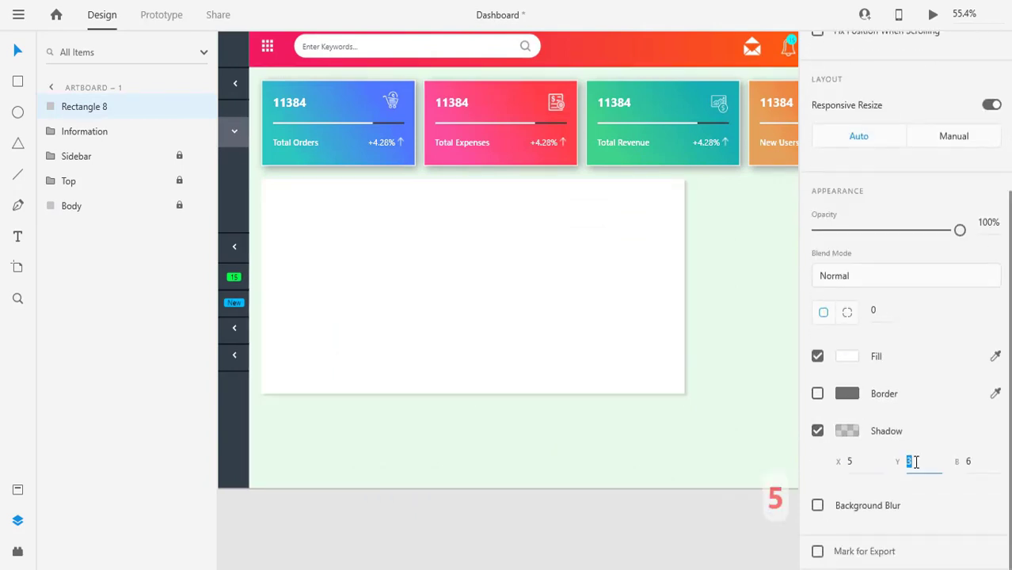
type("5")
key("Tab")
type("20")
key("Return")
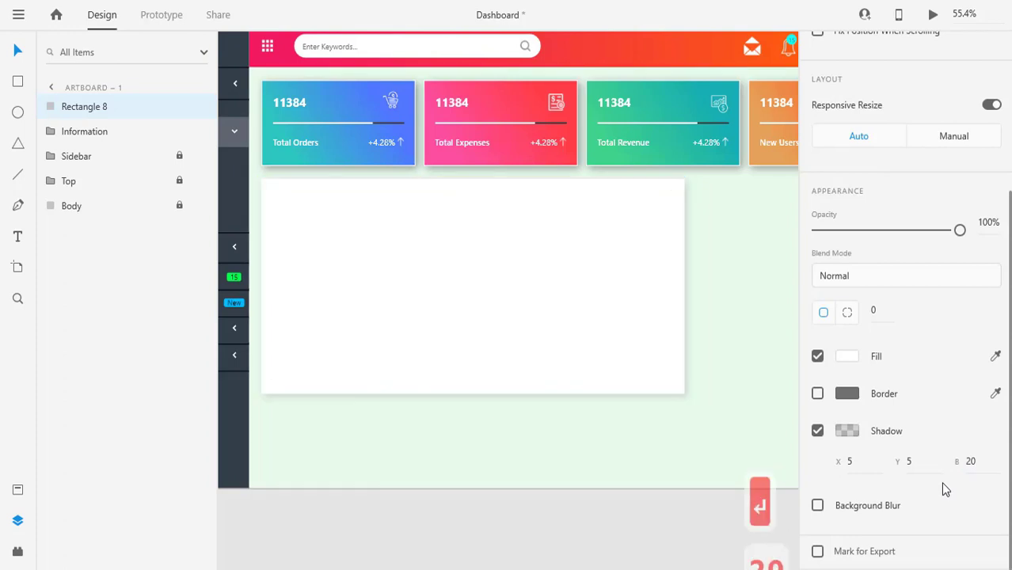
Set the white rectangle's shadow colour opacity to 30%.
left_click(851, 432)
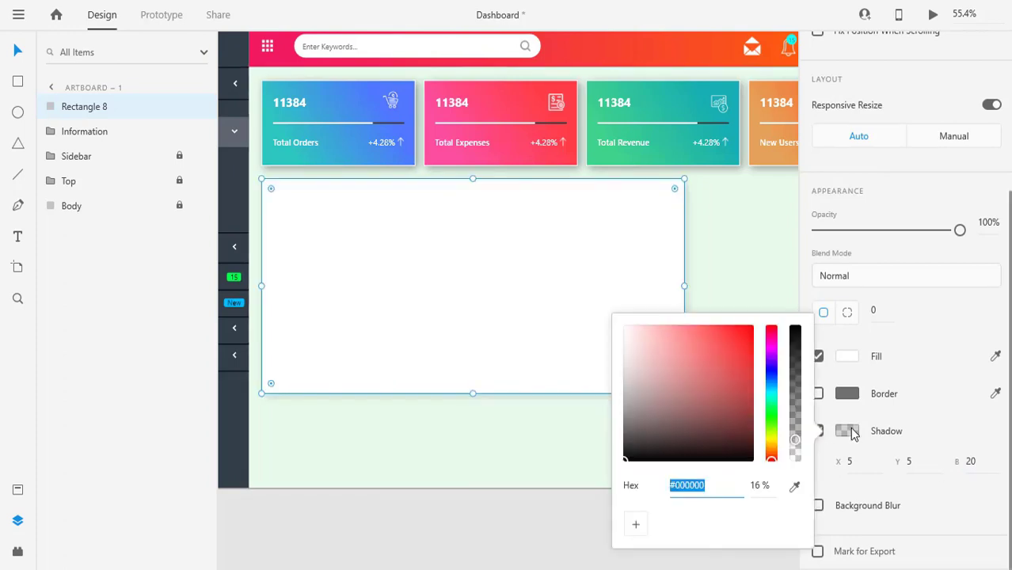
left_click(772, 485)
type("30")
key("Return")
left_click(723, 287)
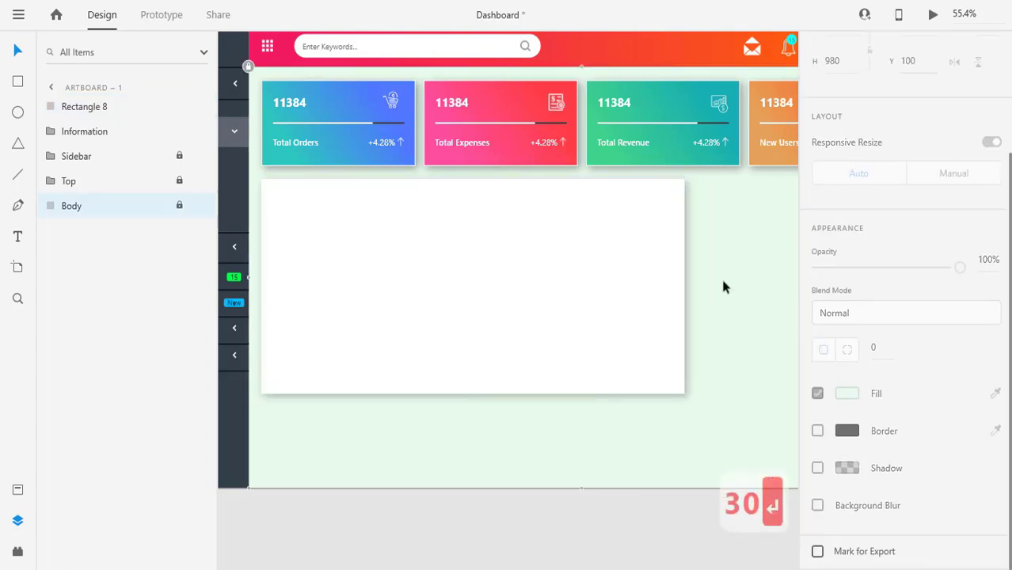
Draw a line about 1030 wide across the upper part of the white rectangle and set its height to 0.
left_click_drag(510, 443, 579, 435)
left_click(560, 284)
left_click(587, 448)
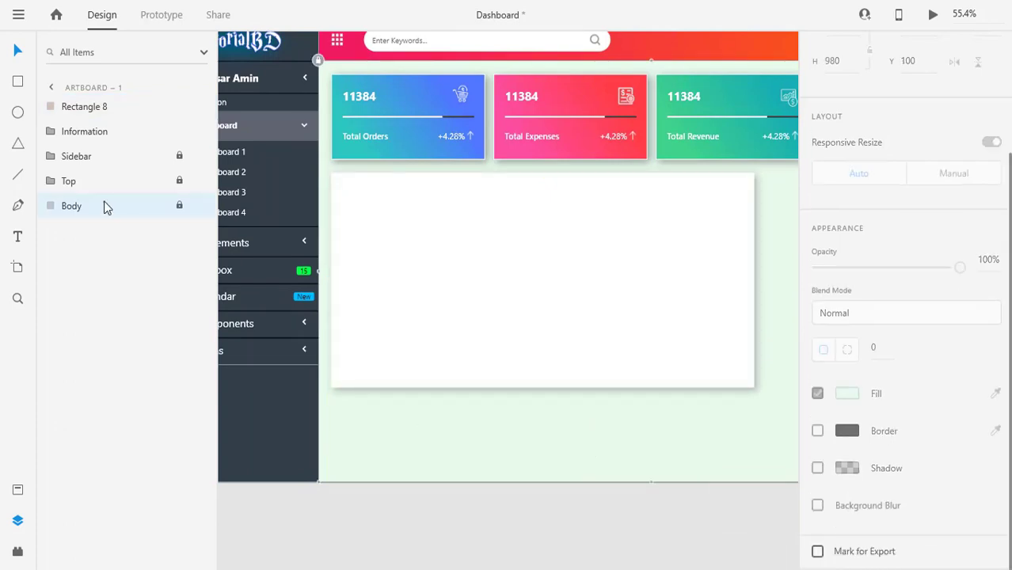
scroll(385, 262, "up", 1)
left_click_drag(501, 321, 430, 299)
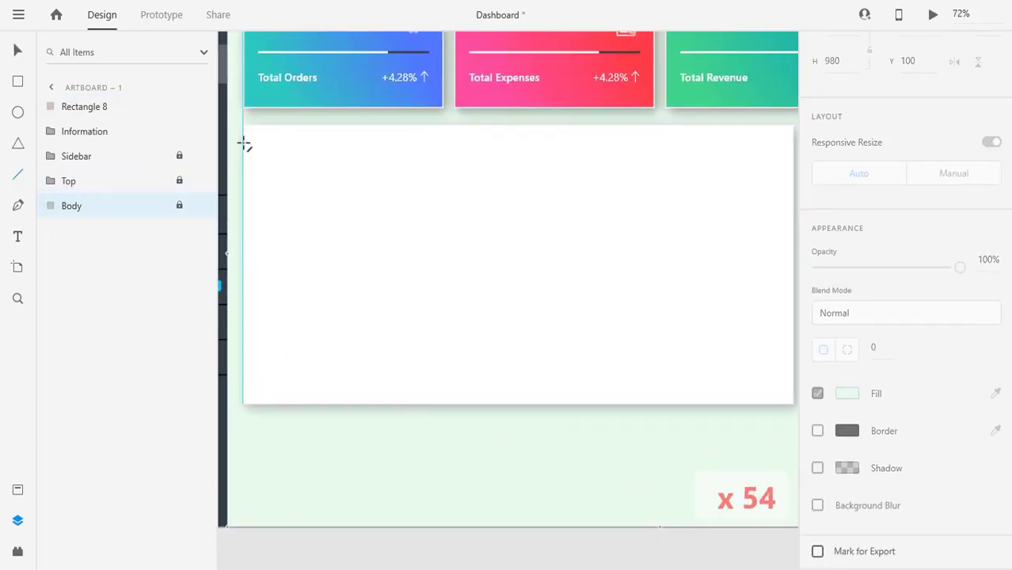
mouse_move(244, 145)
left_mouse_down()
mouse_move(581, 156)
mouse_move(791, 140)
mouse_move(712, 145)
left_mouse_up()
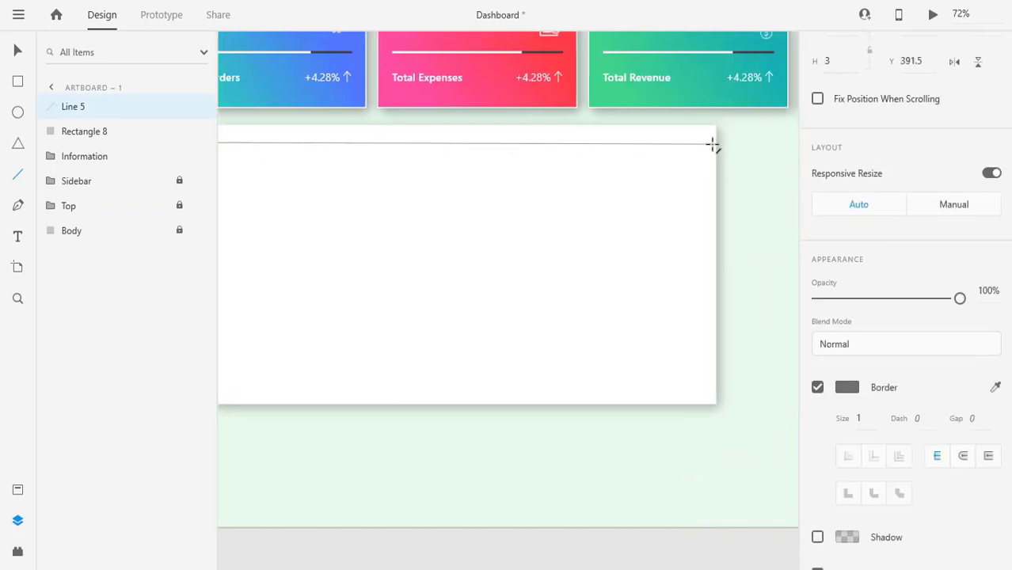
scroll(899, 344, "up", 2)
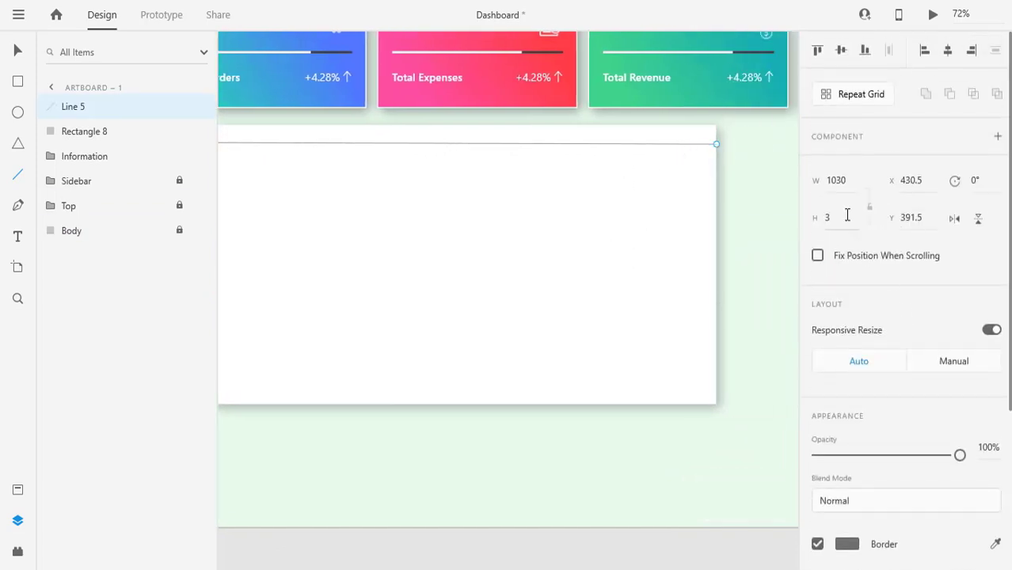
type("0")
key("Return")
Nudge the horizontal line down inside the white rectangle to Y 411.5.
scroll(656, 244, "down", 2)
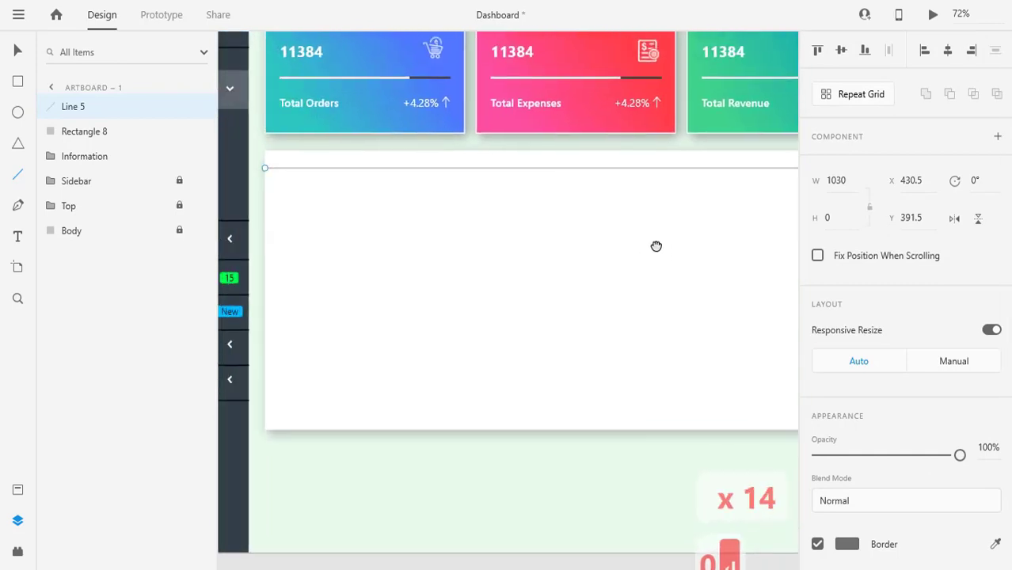
left_click_drag(584, 262, 558, 259)
scroll(516, 244, "up", 1)
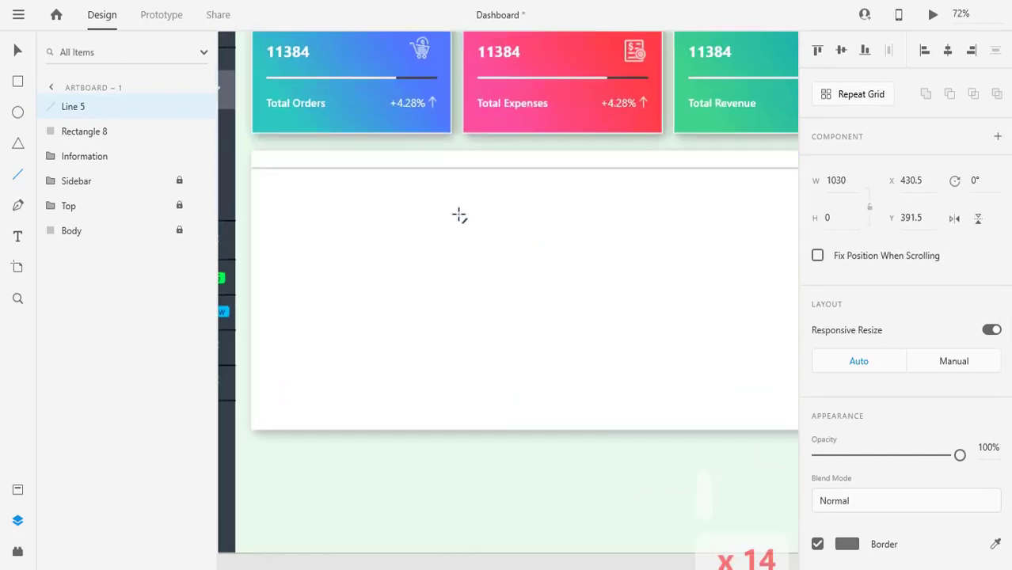
left_click_drag(458, 215, 485, 244)
key("Down")
key("Down")
key("Down")
key("Down")
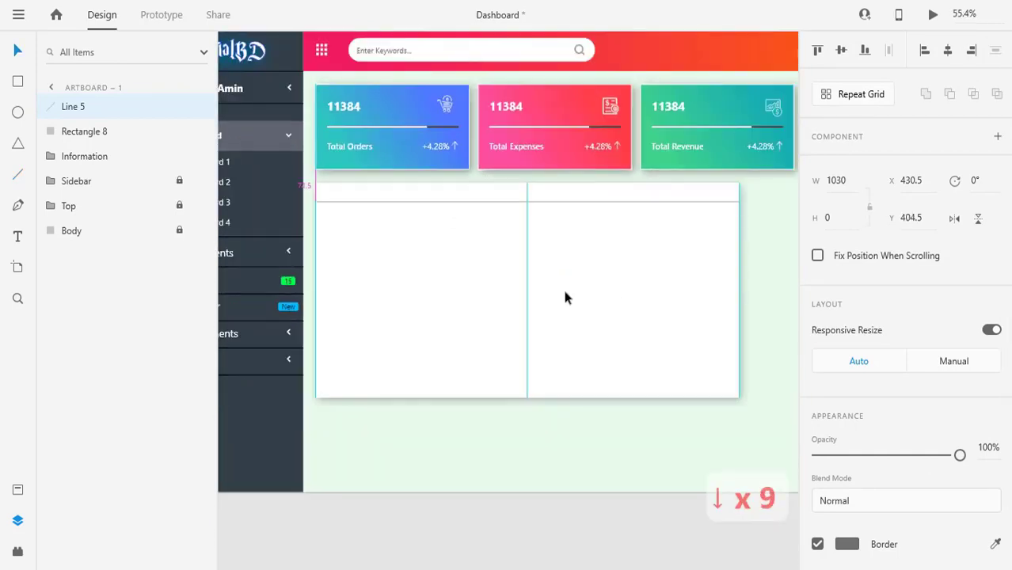
key("Down")
key("Down")
key("Down")
key("Down")
key("Down")
key("Down")
key("Down")
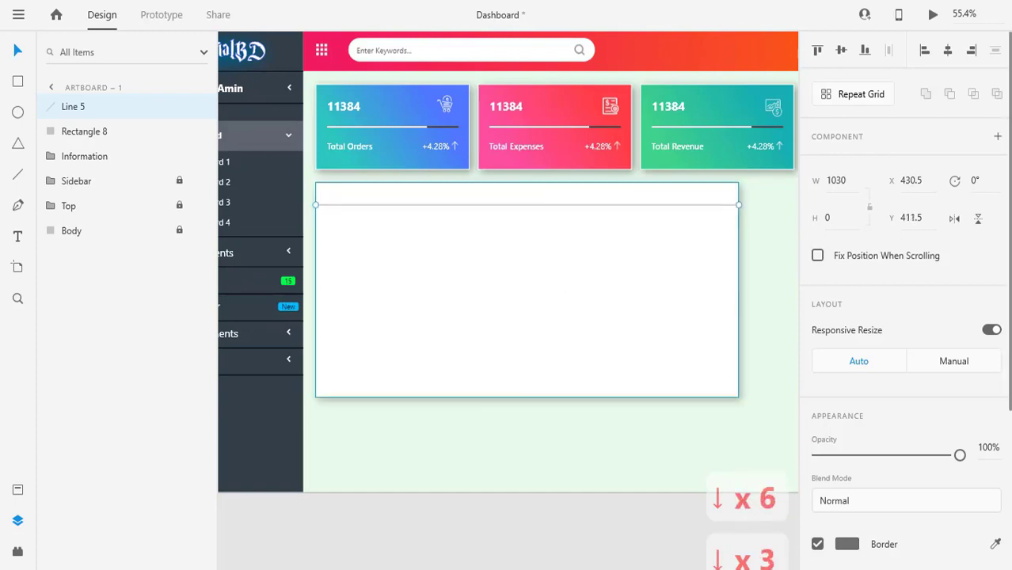
Raise the horizontal line to Y 400.5 and set its border size to 2.
scroll(869, 437, "down", 3)
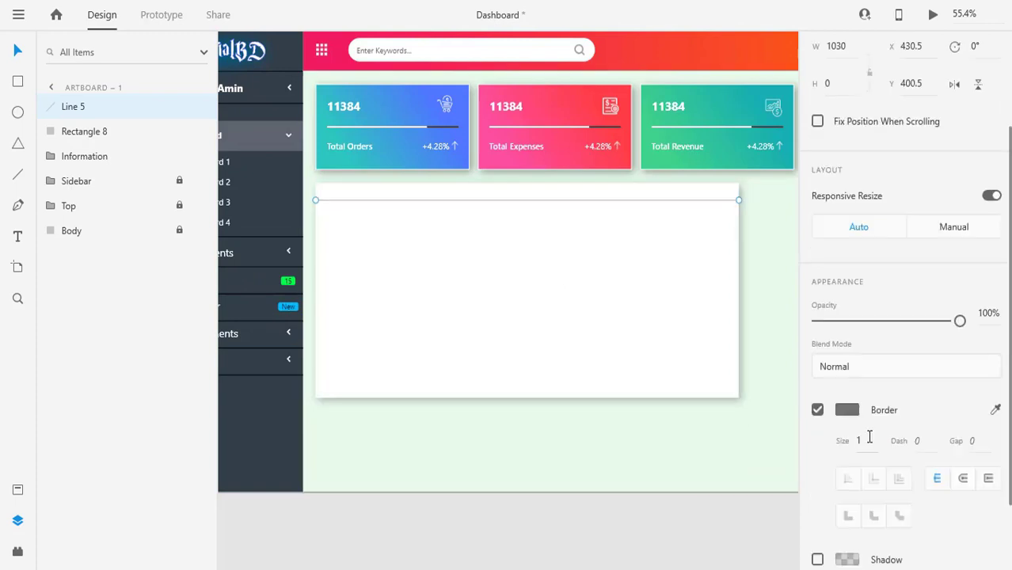
key("Up")
key("Up")
key("Up")
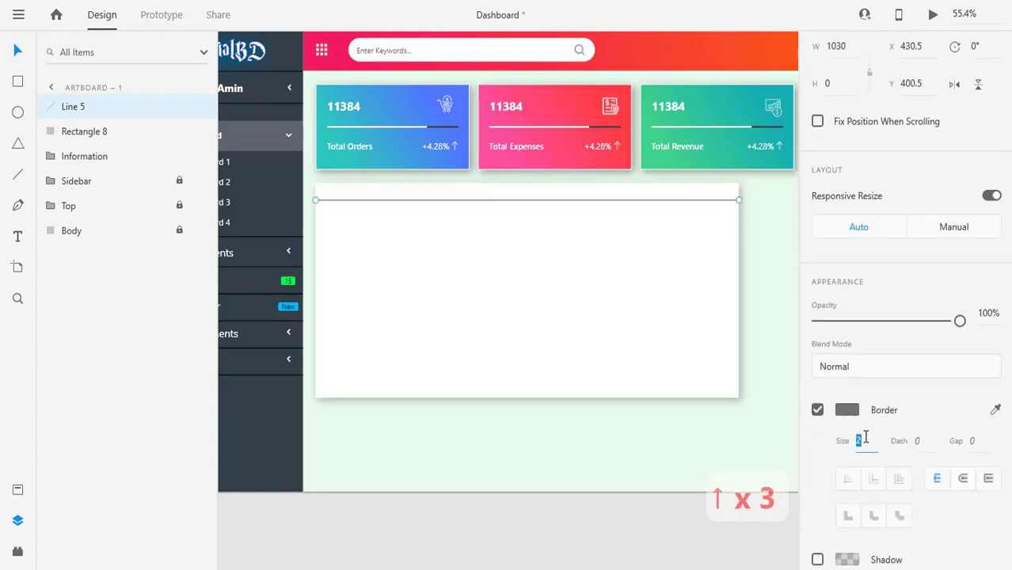
left_click(680, 339)
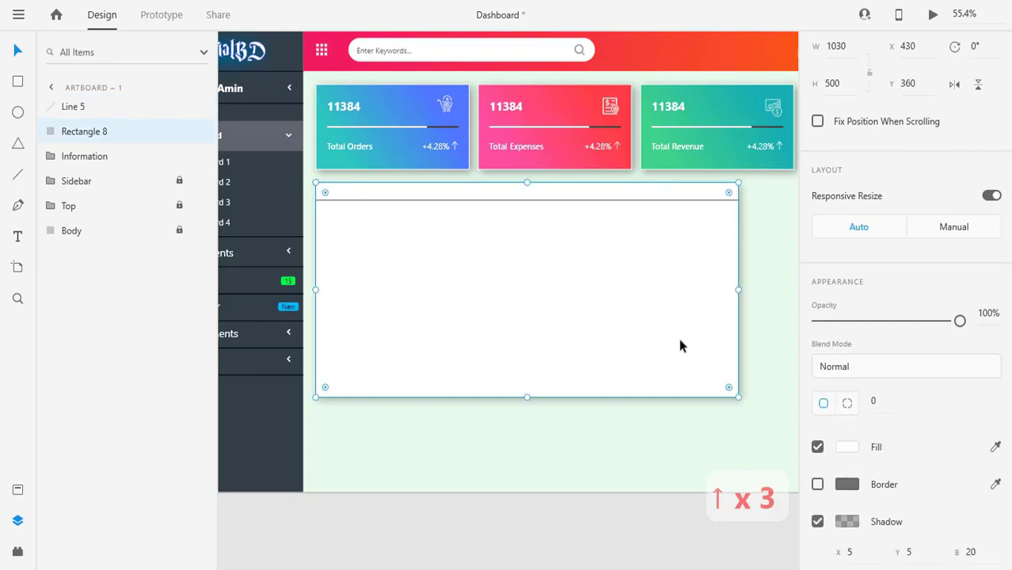
Duplicate the horizontal line near the white rectangle's lower edge and nudge the copy down to about Y 789.
left_click(501, 203)
left_click_drag(501, 202, 507, 370)
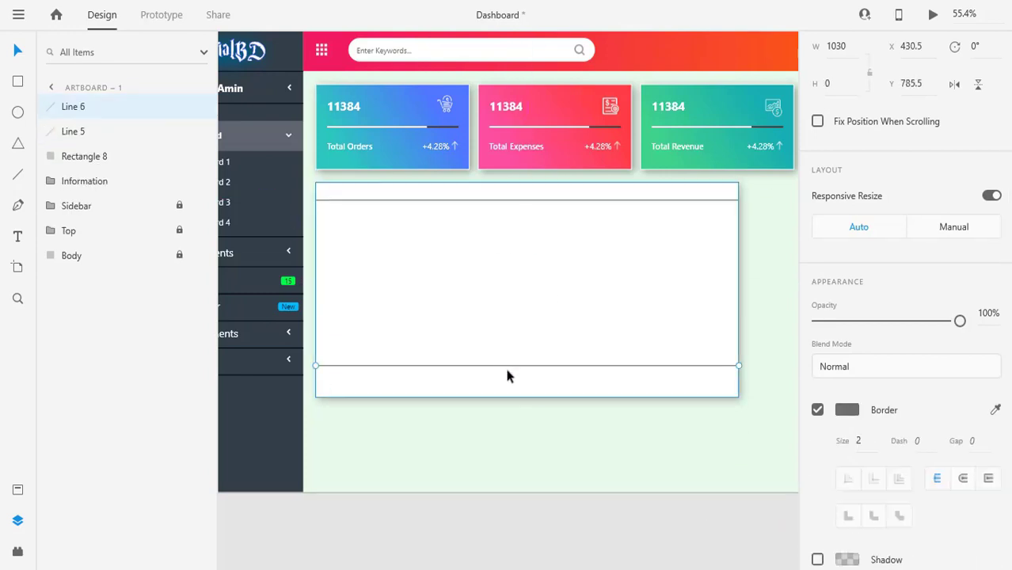
left_click(509, 373)
left_click(510, 367)
key("Down")
key("Down")
key("Down")
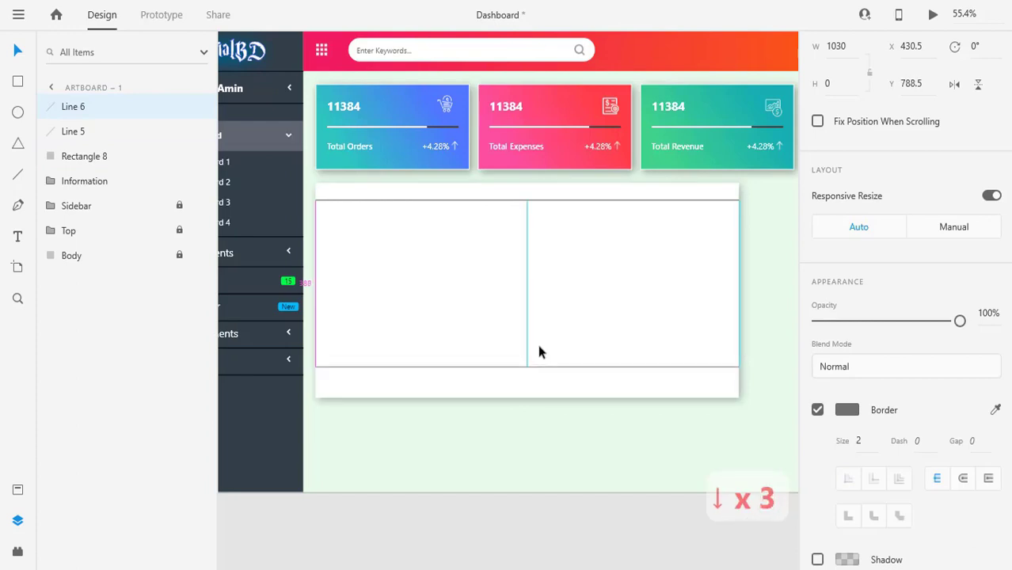
key("Down")
Draw a vertical line about 71 high from the lower line to the rectangle's bottom edge and set its width to 0.
left_click(569, 307)
key("ctrl+0")
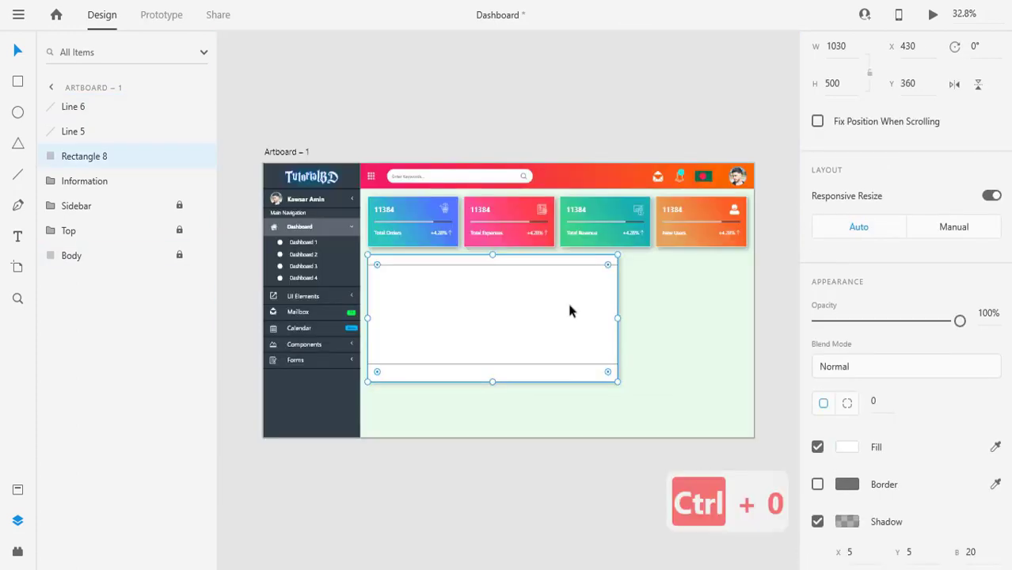
key("ctrl+3")
key("l")
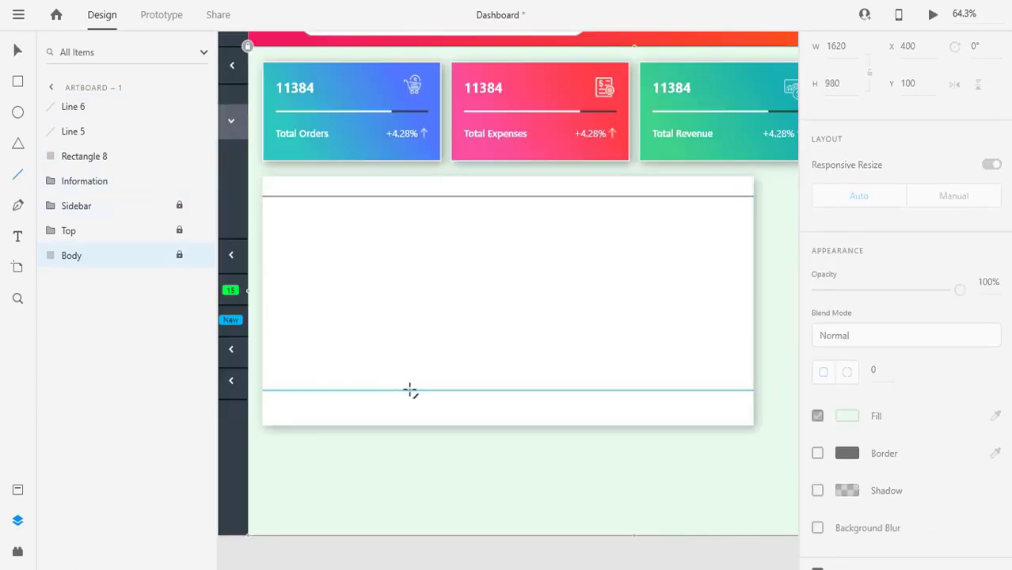
left_click_drag(409, 390, 408, 426)
scroll(850, 187, "up", 3)
left_click(850, 186)
type("0")
key("Return")
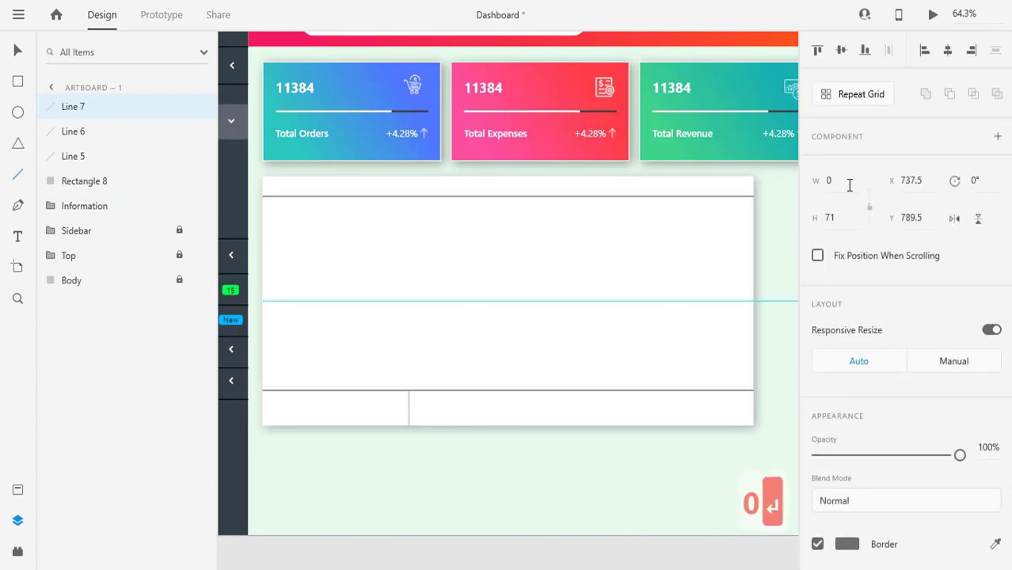
Nudge the vertical divider line right to X 773.5.
key("v")
key("Right")
key("Right")
key("Right")
key("Right")
key("Right")
key("Right")
key("Right")
key("Right")
key("Right")
key("Right")
key("Right")
key("Right")
key("Right")
key("Right")
key("Right")
key("Right")
key("Right")
key("Right")
key("Right")
key("Right")
Duplicate the vertical divider further right in the bottom strip, at about X 1146.5.
left_click_drag(421, 412, 604, 403)
left_click(547, 448)
left_click_drag(547, 447, 564, 483)
Set the border size of both vertical divider lines to 2.
left_click(440, 407)
scroll(883, 520, "down", 3)
left_click(866, 444)
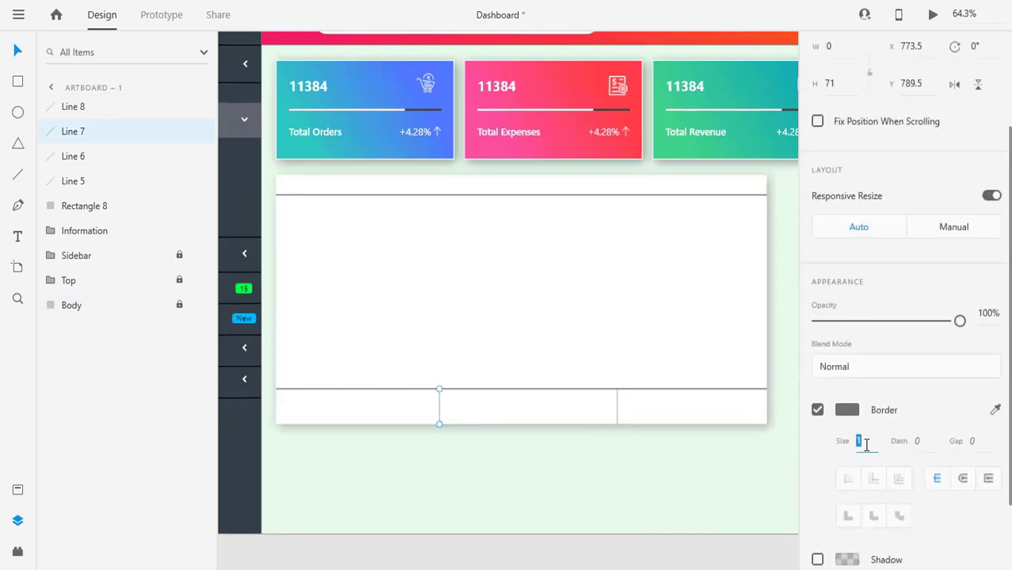
type("2")
key("Return")
left_click(618, 406)
left_click(874, 442)
type("2")
key("Return")
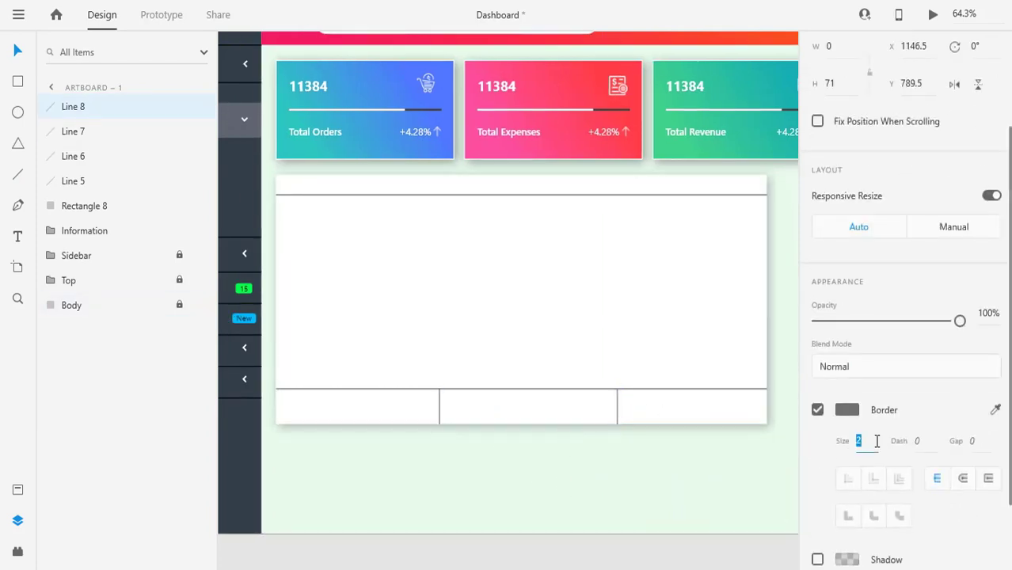
left_click(722, 435)
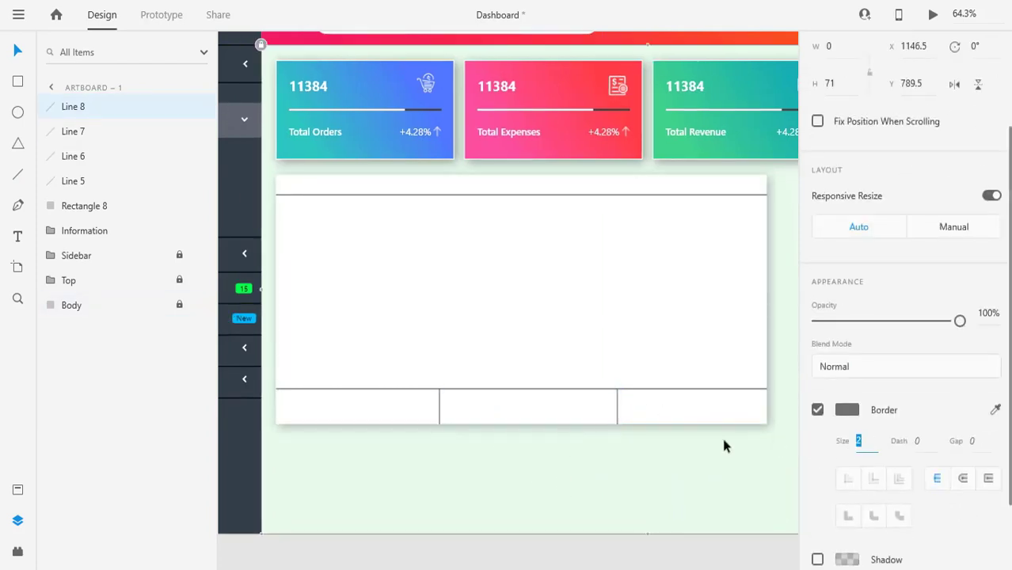
Reposition the second vertical divider to the left so the bottom strip splits into three equal cells.
left_click(436, 406)
left_click_drag(435, 408, 440, 410)
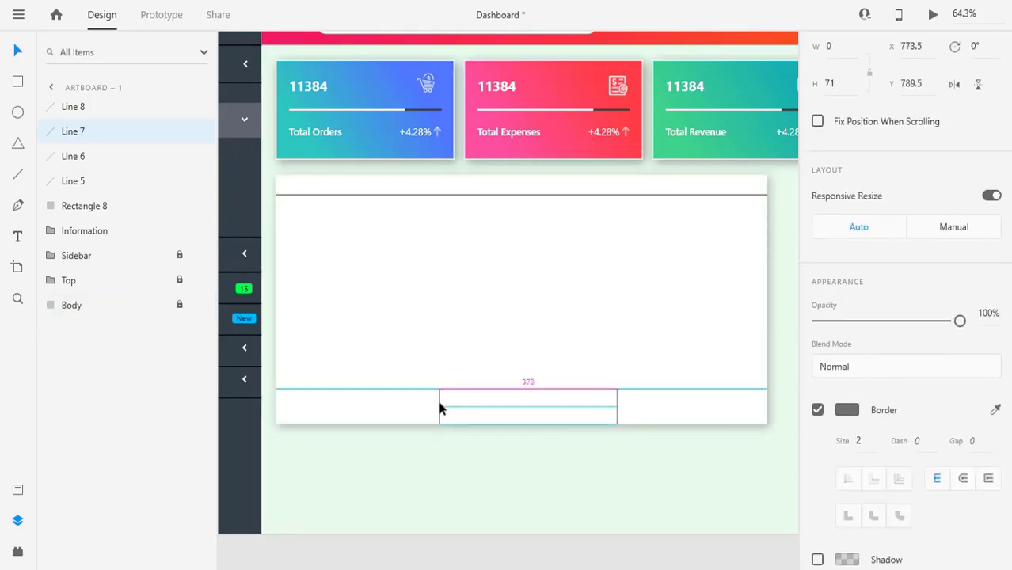
left_click_drag(617, 407, 602, 414)
left_click(605, 452)
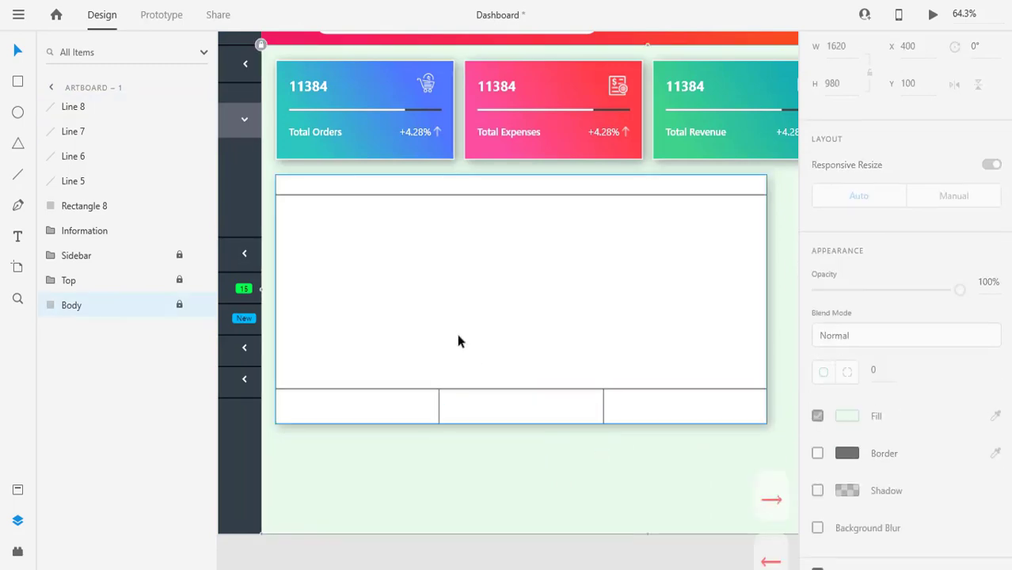
Draw a horizontal line about 33 long at the right end of the panel's header strip with border size 3.
left_click(19, 177)
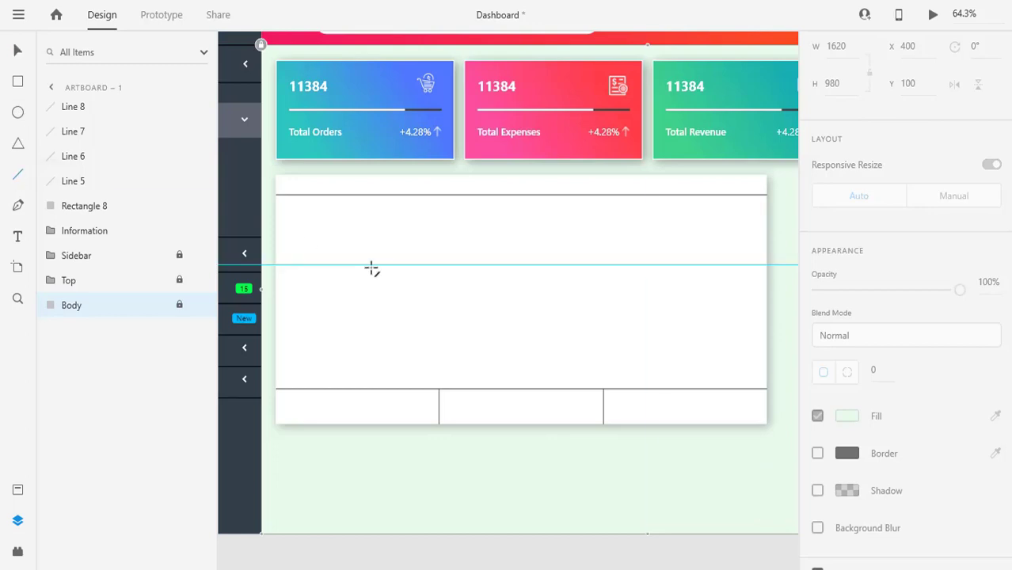
left_click_drag(730, 188, 747, 187)
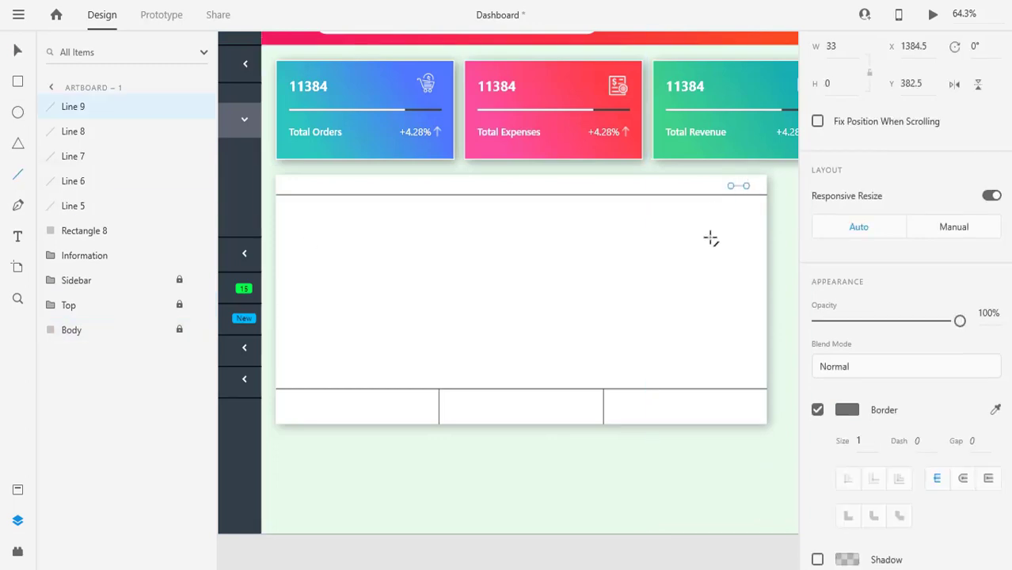
scroll(893, 393, "down", 2)
type("3")
key("Return")
Change the short header line's border colour to black.
left_click(849, 319)
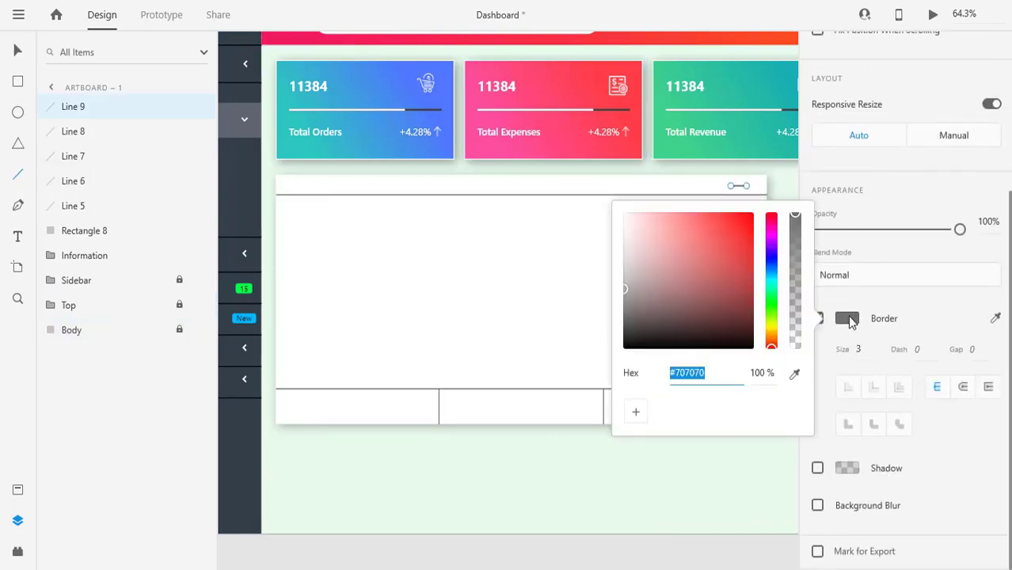
left_click_drag(645, 337, 604, 354)
left_click(474, 306)
Add the title "Site Traffic" at the left of the panel's header strip with a black fill.
scroll(317, 234, "up", 6)
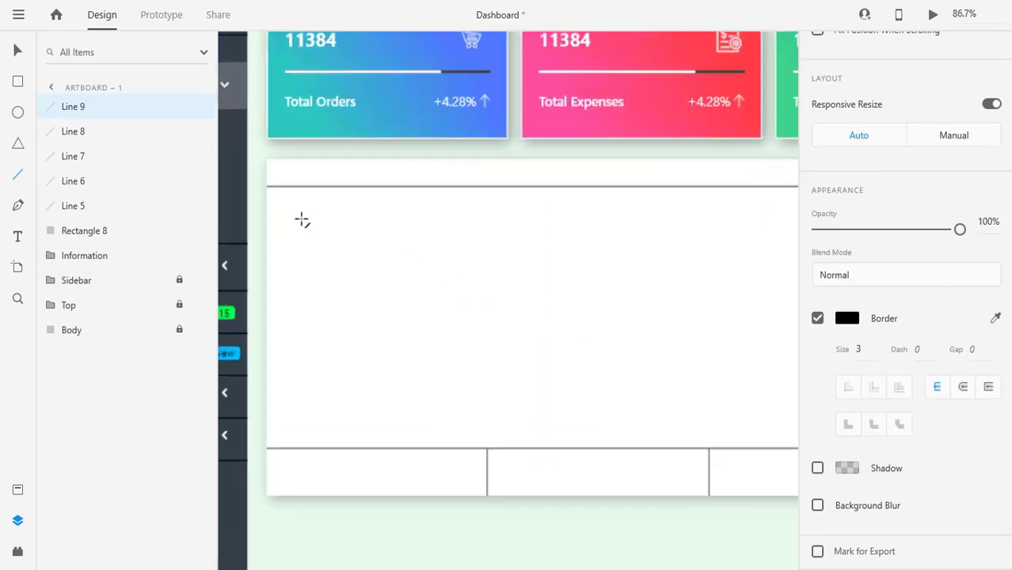
left_click(370, 225)
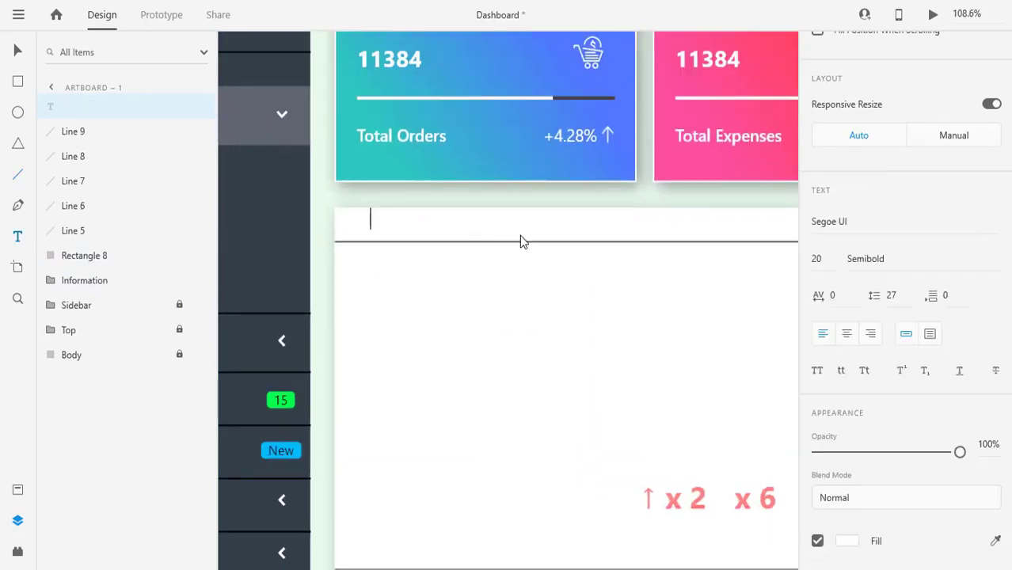
type("Site")
key("ctrl+a")
scroll(884, 326, "down", 3)
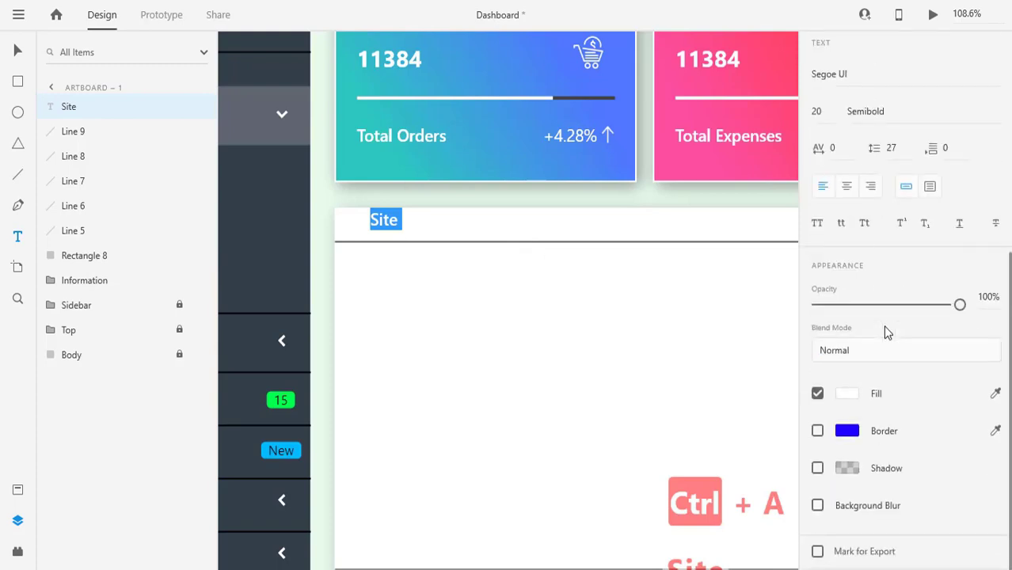
left_click(847, 394)
left_click_drag(653, 398, 612, 433)
left_click(385, 221)
type("Traffic")
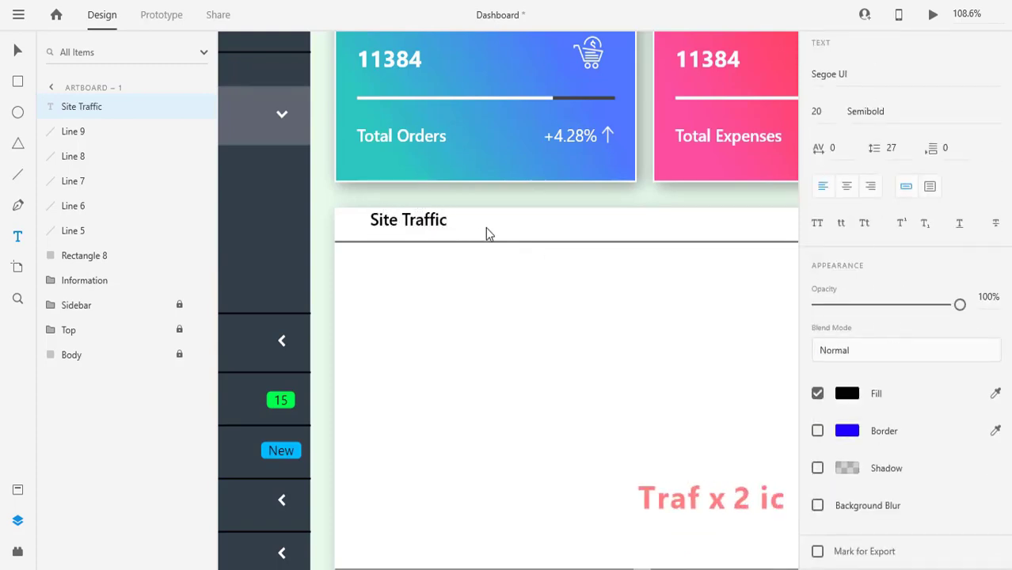
key("Escape")
Position the title within the header strip and set its font to size 22 Bold.
key("v")
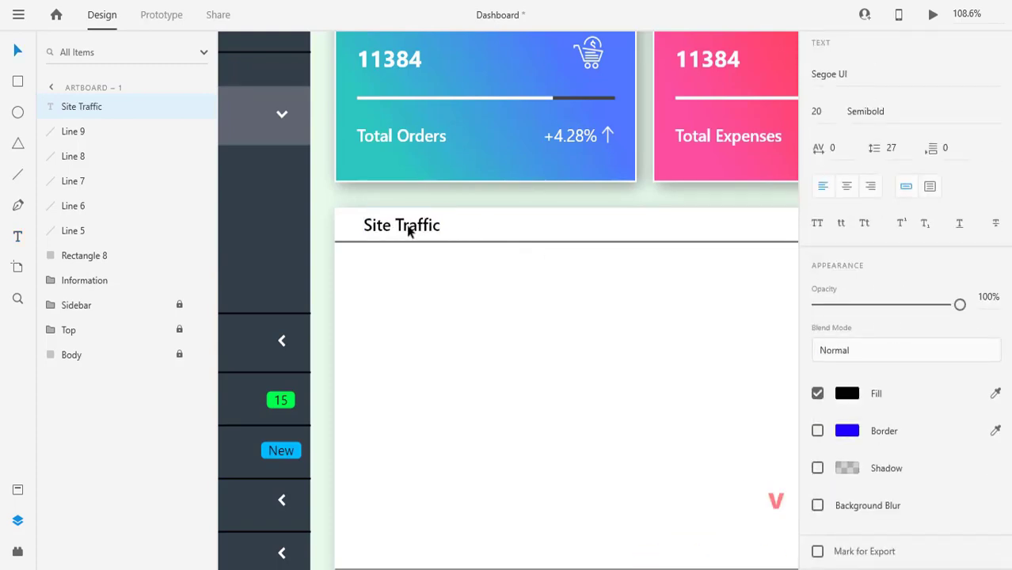
left_click(389, 237)
left_click(396, 227)
left_click(830, 259)
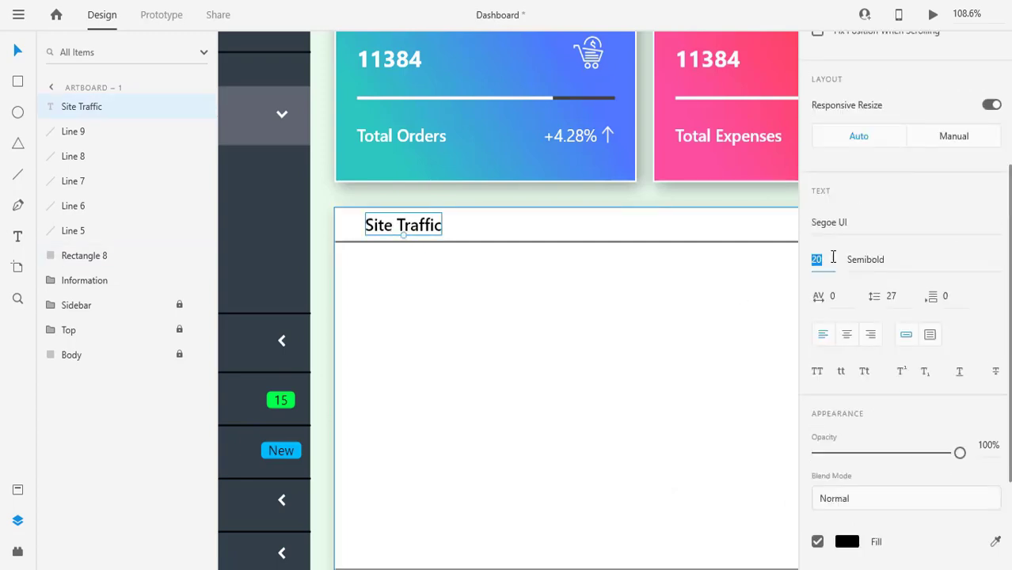
key("Up")
key("Up")
left_click(950, 264)
left_click(899, 323)
left_click(569, 323)
left_click(428, 227)
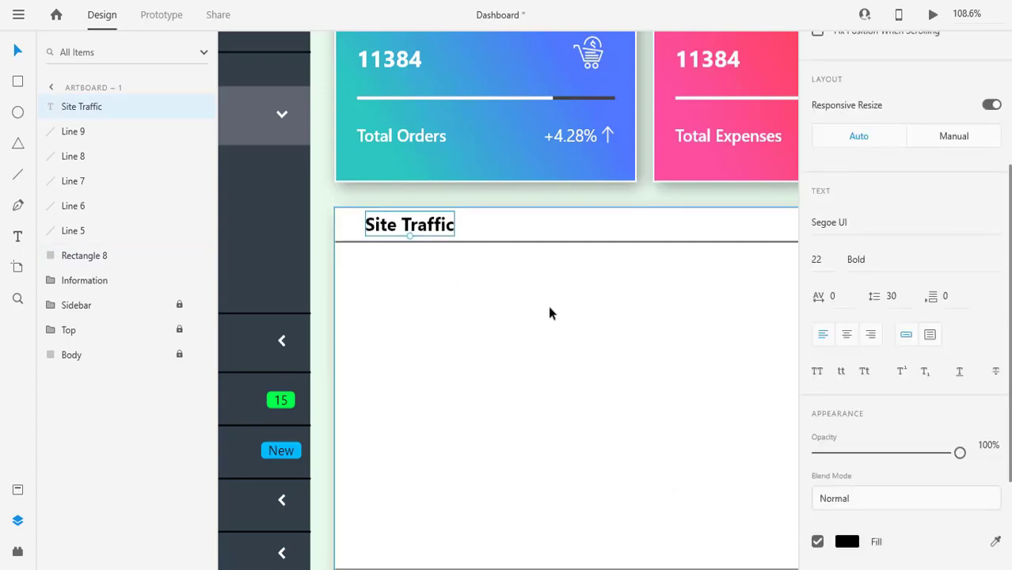
Align the title and the short header line on their vertical middles.
scroll(549, 313, "down", 15)
left_click(768, 239, "shift")
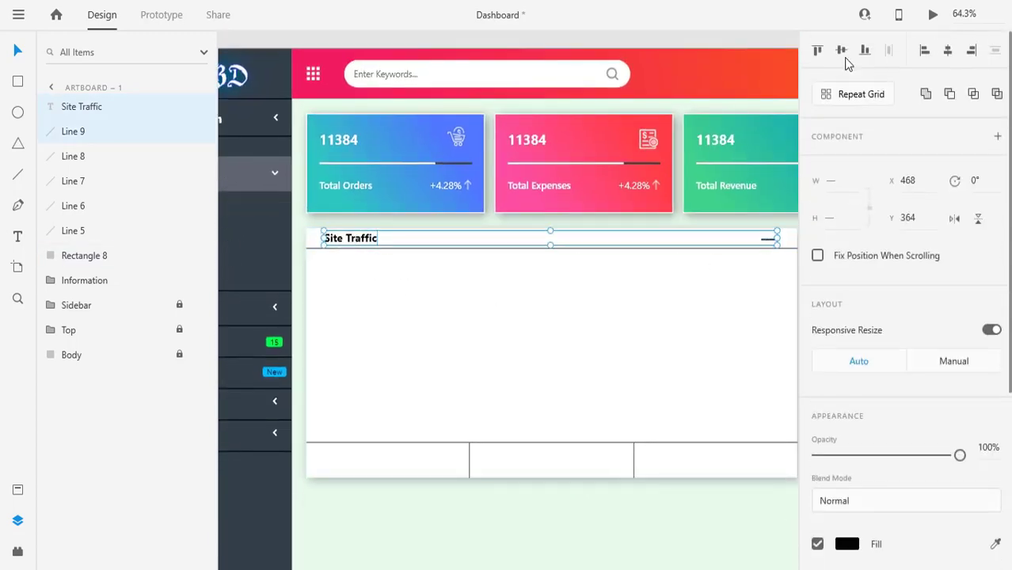
left_click(607, 339)
left_click(478, 519)
Nudge the short black header line slightly towards the panel's right edge.
scroll(776, 295, "up", 15)
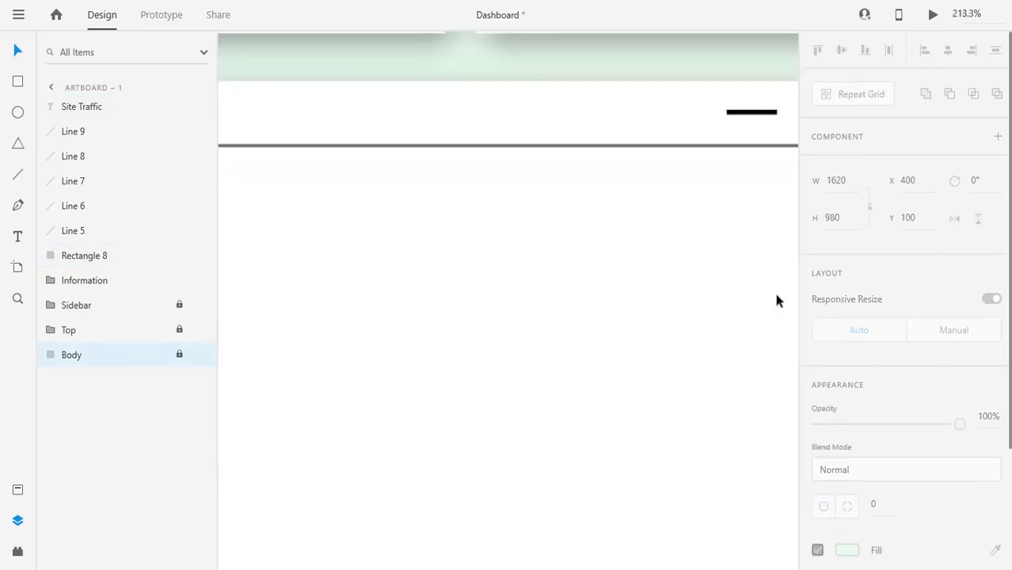
scroll(776, 299, "up", 8)
left_click(527, 238)
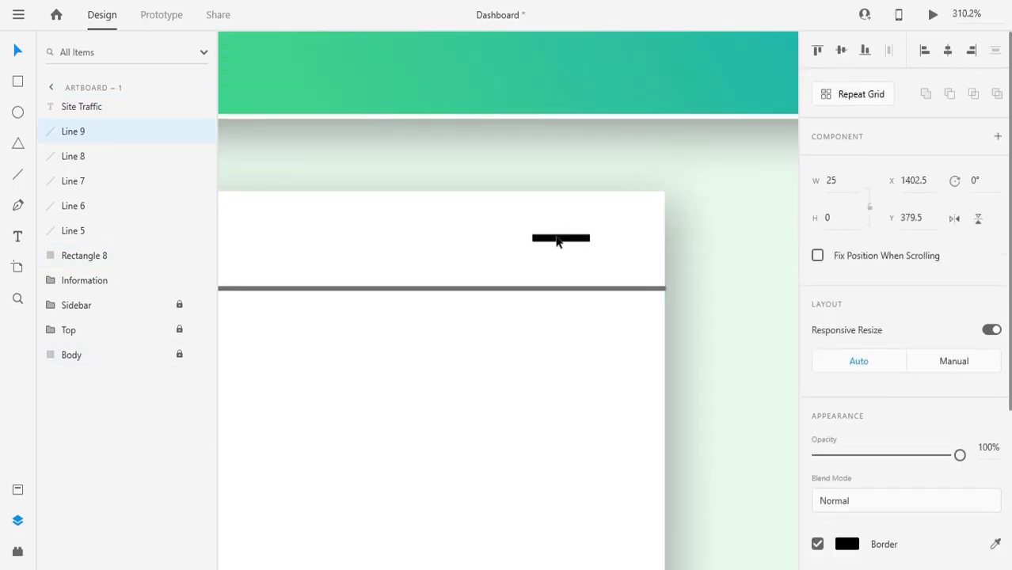
left_click_drag(578, 238, 583, 238)
left_click(692, 377)
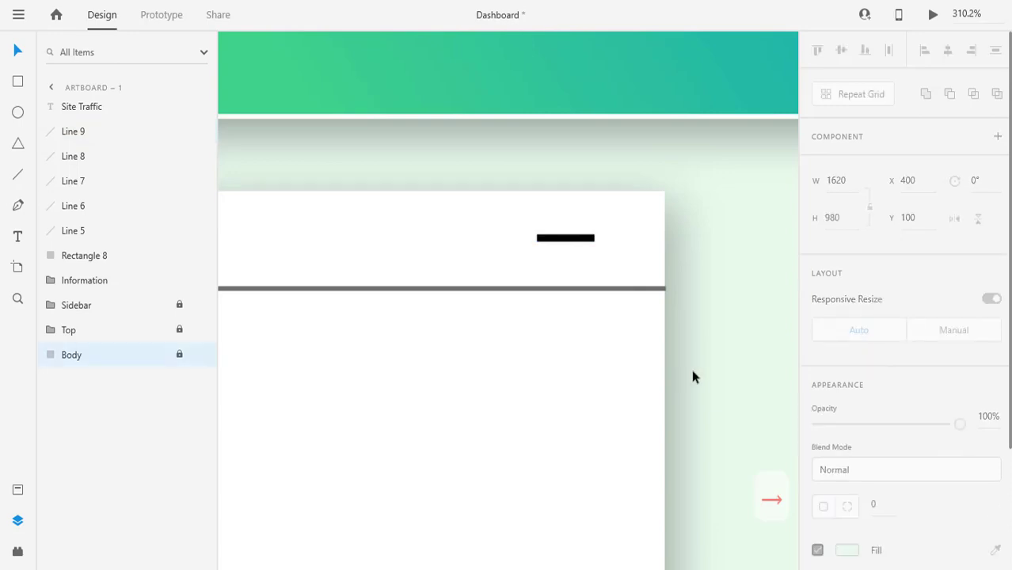
Draw a line about 888 wide across the upper part of the chart area and set its height to 0.
scroll(555, 386, "down", 15)
key("ctrl+3")
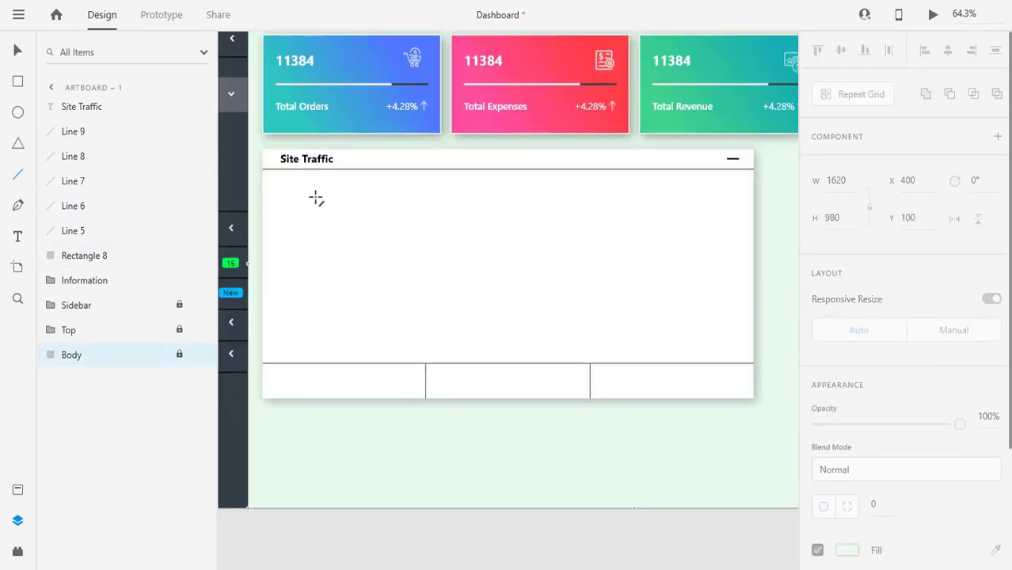
left_click_drag(316, 191, 409, 201)
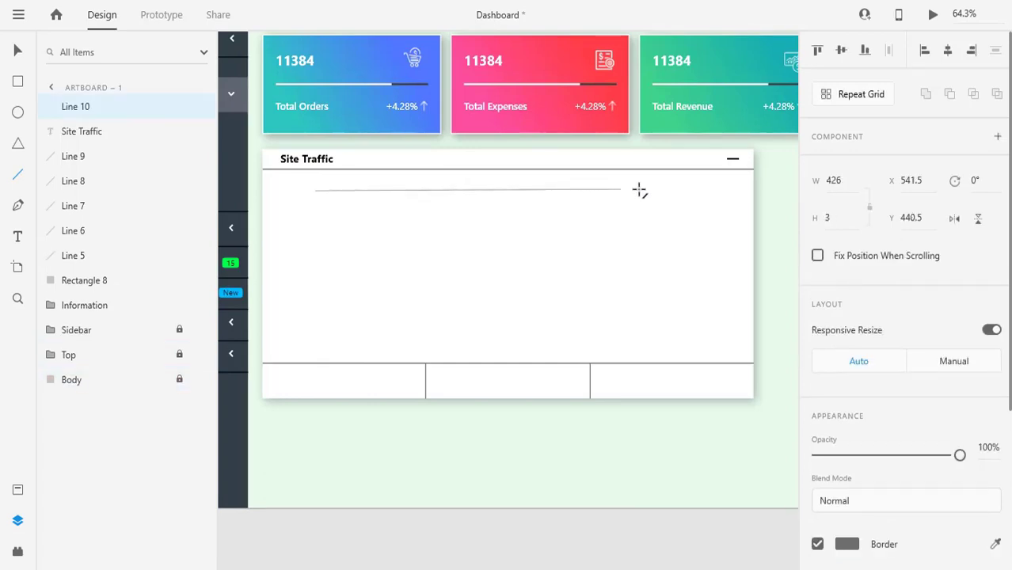
left_click_drag(715, 190, 733, 190)
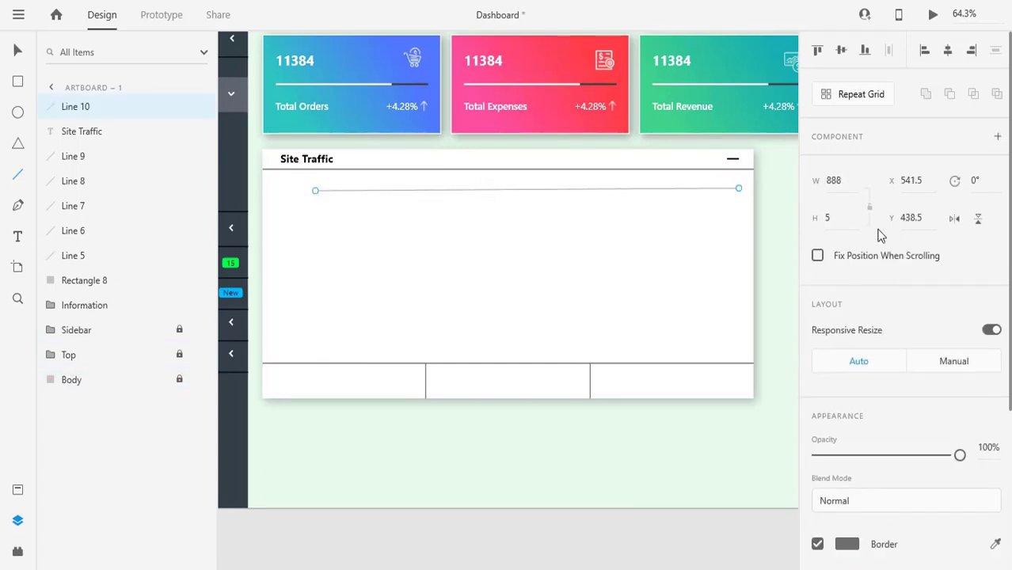
type("0")
key("Return")
key("v")
left_click(437, 245)
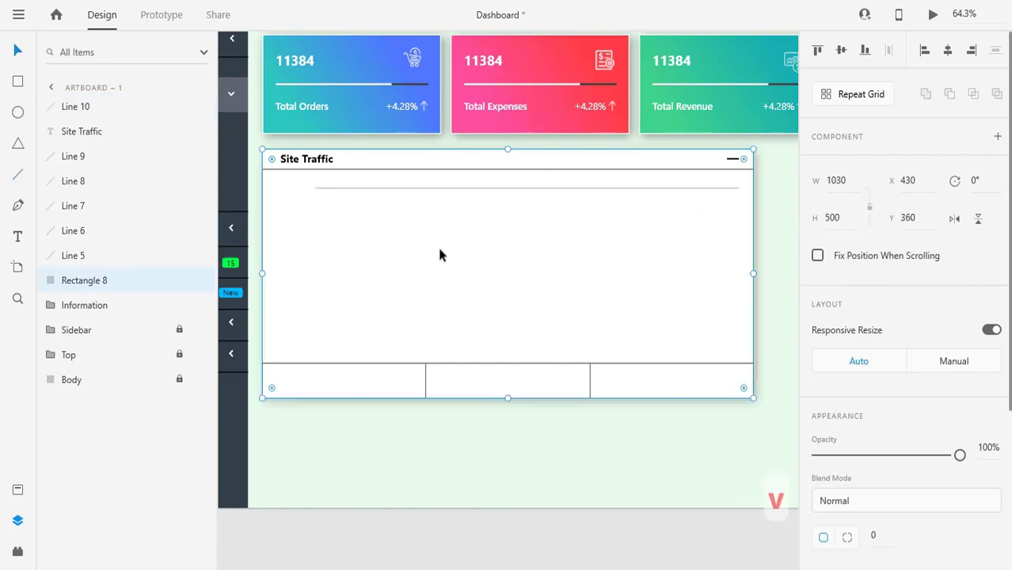
Repeat the line downward with Repeat Grid and widen the spacing so six lines fill the chart area.
left_click(439, 189)
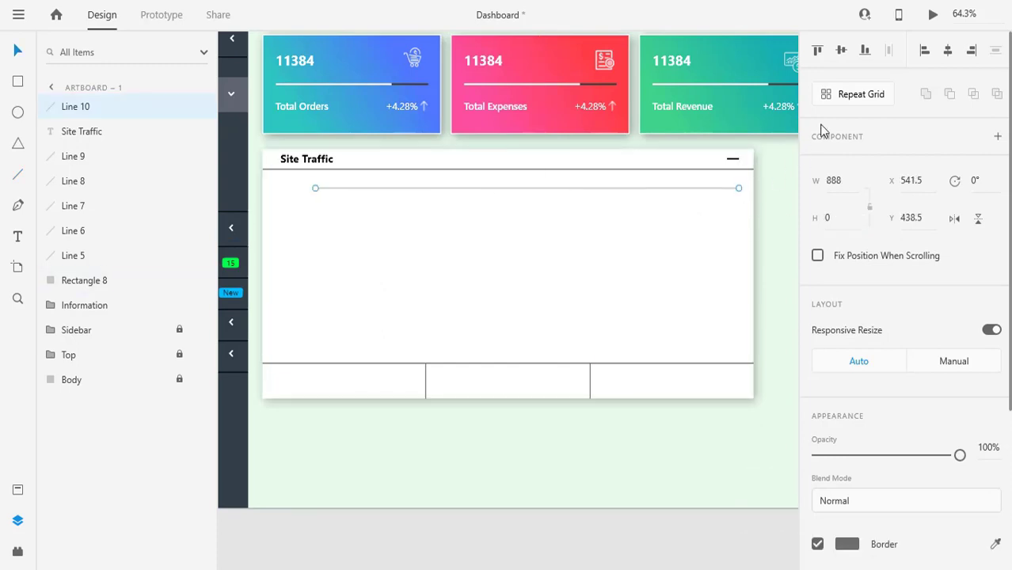
left_click(853, 95)
left_click_drag(528, 198, 539, 245)
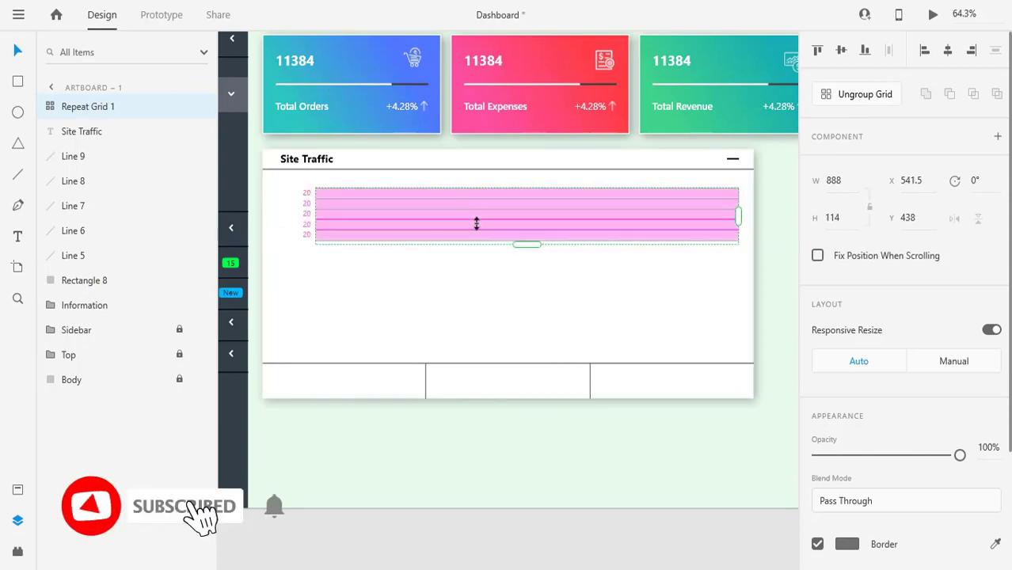
left_click_drag(477, 223, 484, 299)
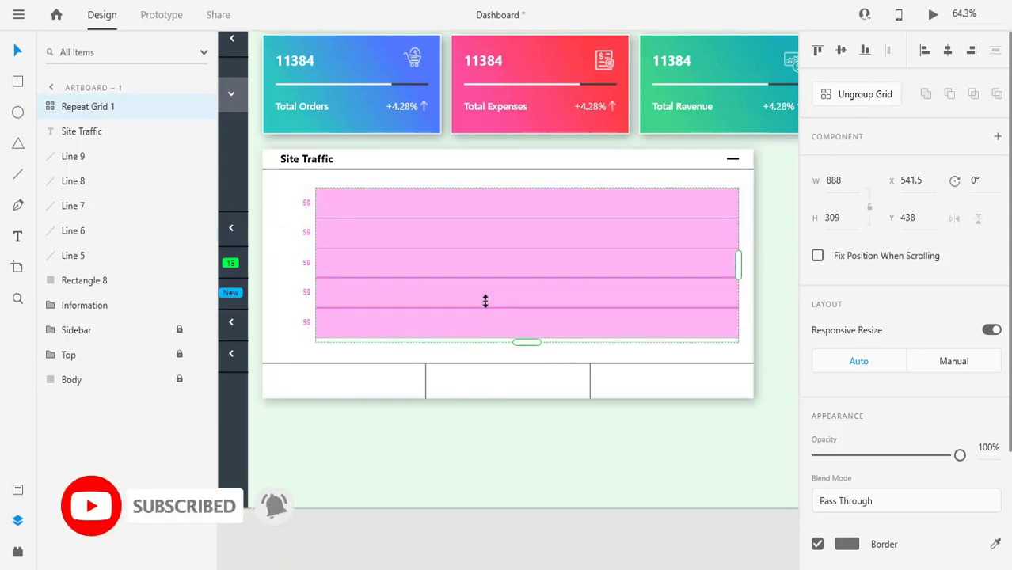
left_click(287, 310)
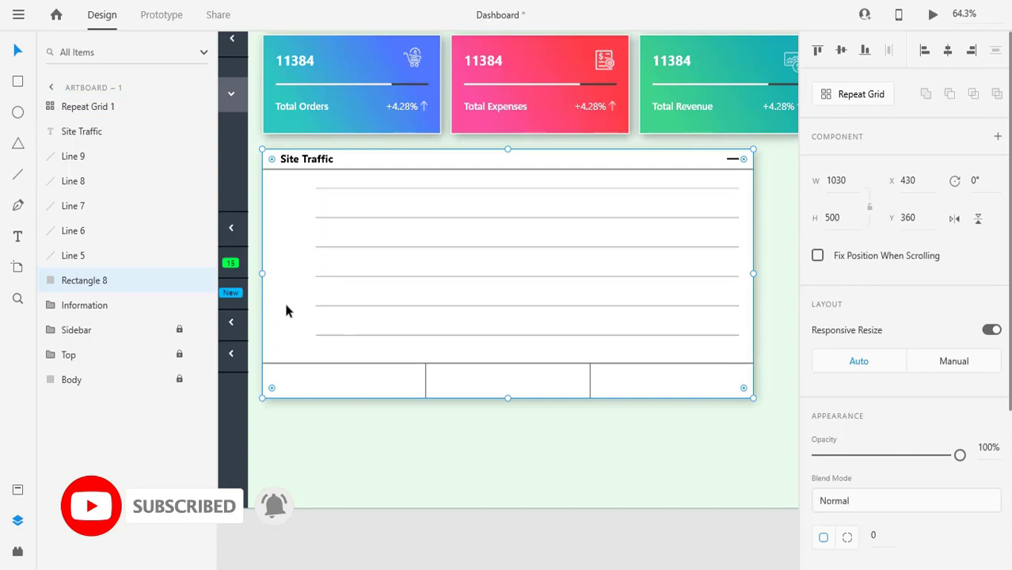
Tighten the spacing between the repeated horizontal lines to leave more room above the footer cells.
left_click(353, 336)
left_click_drag(351, 330, 352, 319)
left_click(356, 353)
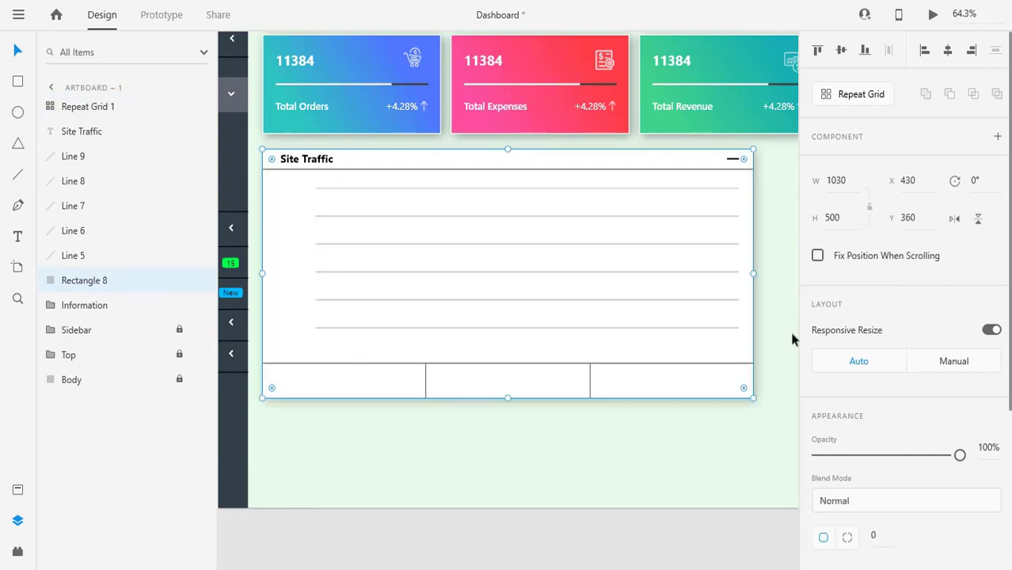
Ungroup the repeat grid of horizontal lines into separate lines.
left_click(590, 300)
left_click_drag(523, 286, 522, 286)
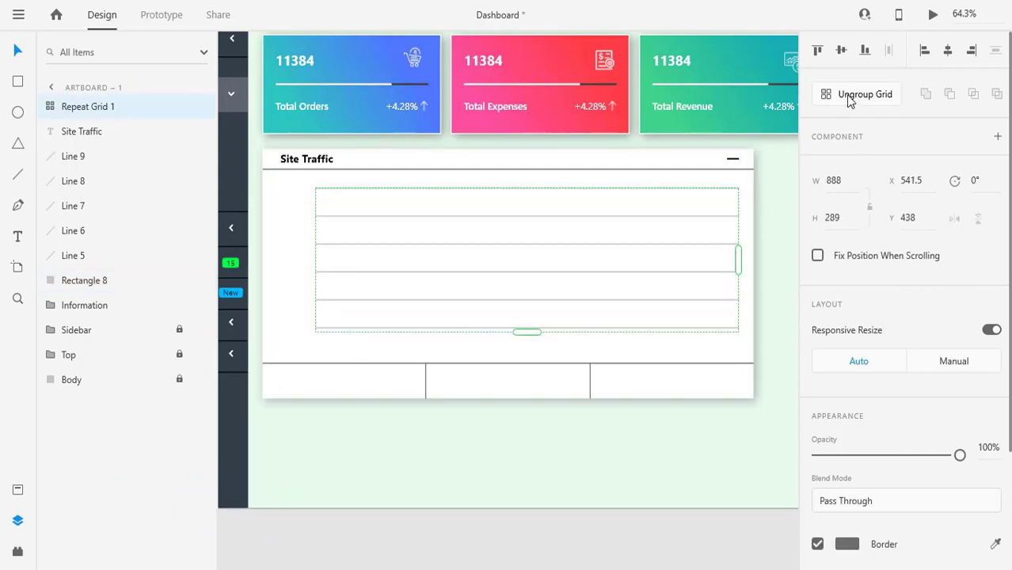
key("ctrl+shift+g")
left_click(568, 303)
left_click(548, 300)
left_click(341, 260)
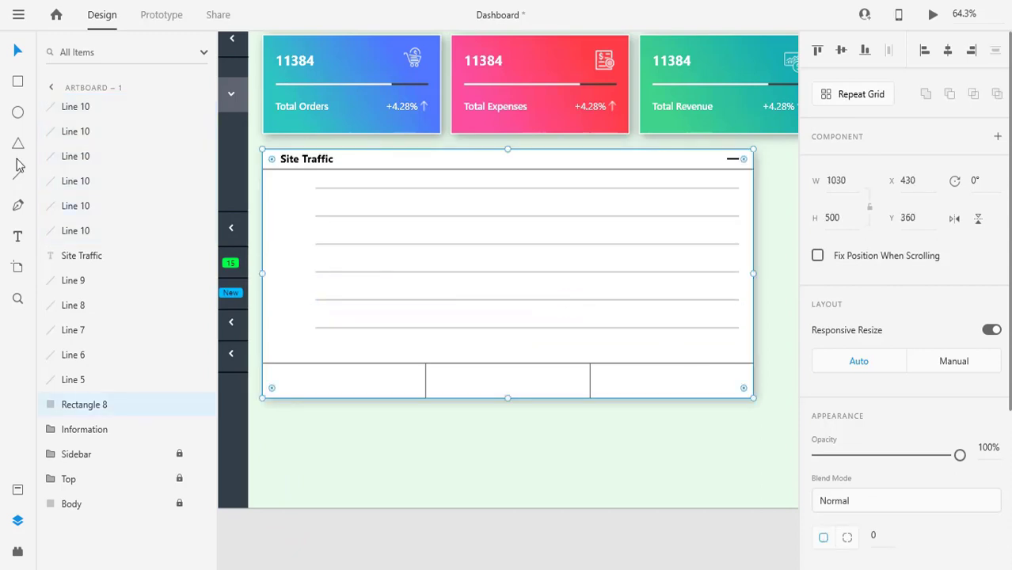
Draw a vertical line about 280 high along the left ends of the horizontal lines and repeat it across into eight columns.
key("l")
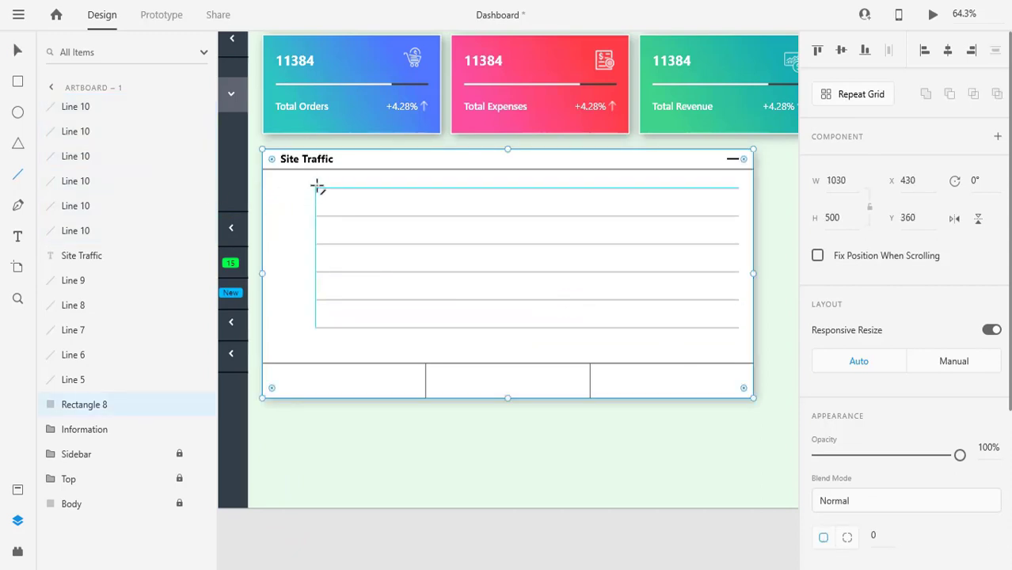
left_click_drag(315, 188, 315, 328)
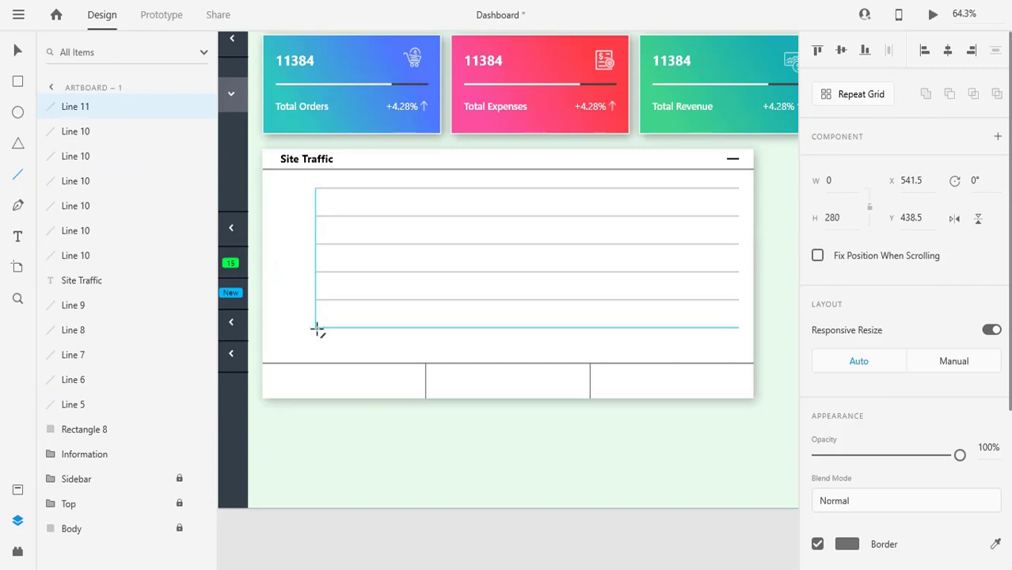
left_click(850, 94)
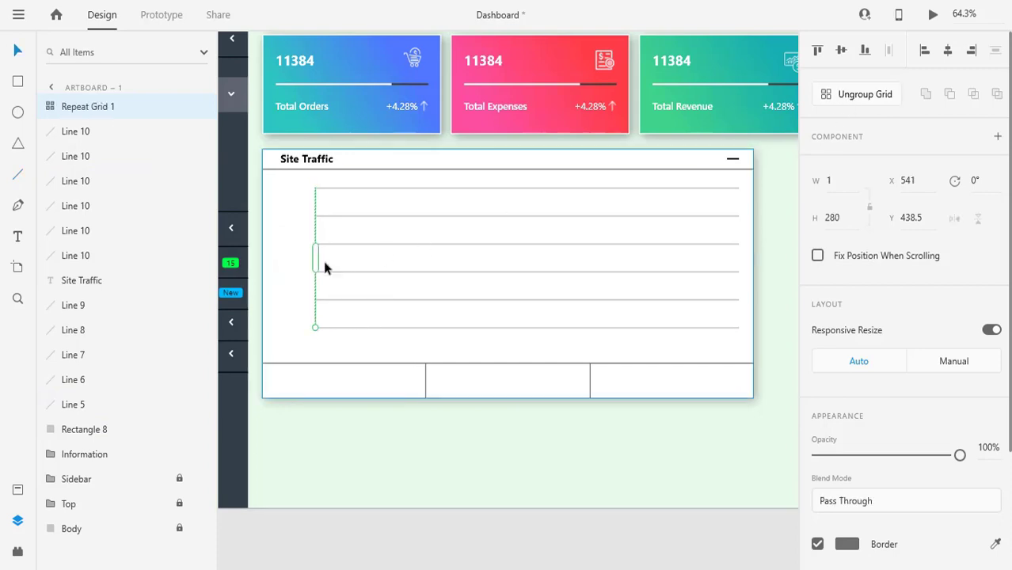
left_click_drag(316, 255, 728, 260)
left_click(623, 255)
Fine-tune the vertical lines' spacing to 110 so the last one meets the right ends of the horizontal lines.
scroll(750, 209, "up", 10)
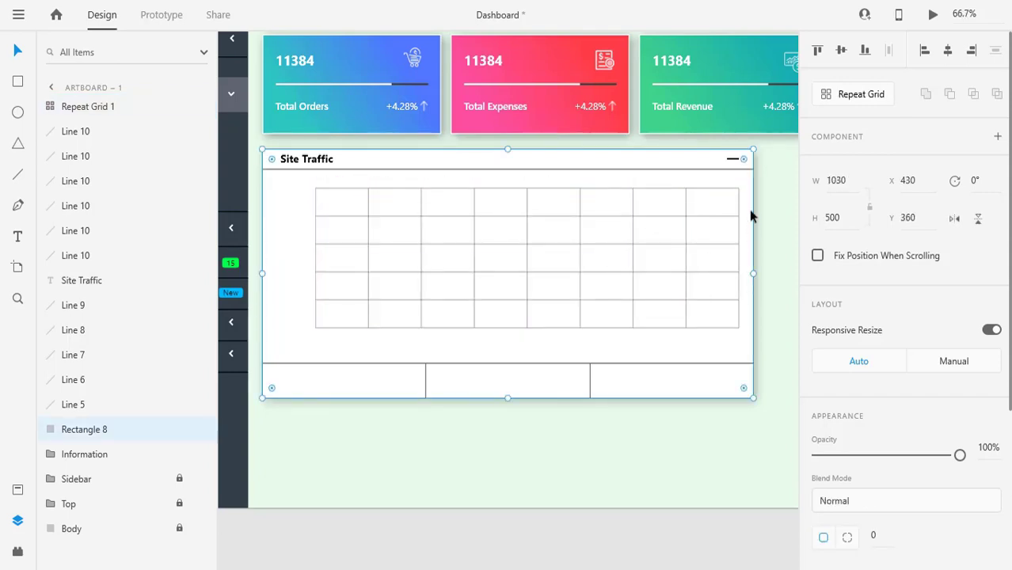
left_click(723, 159)
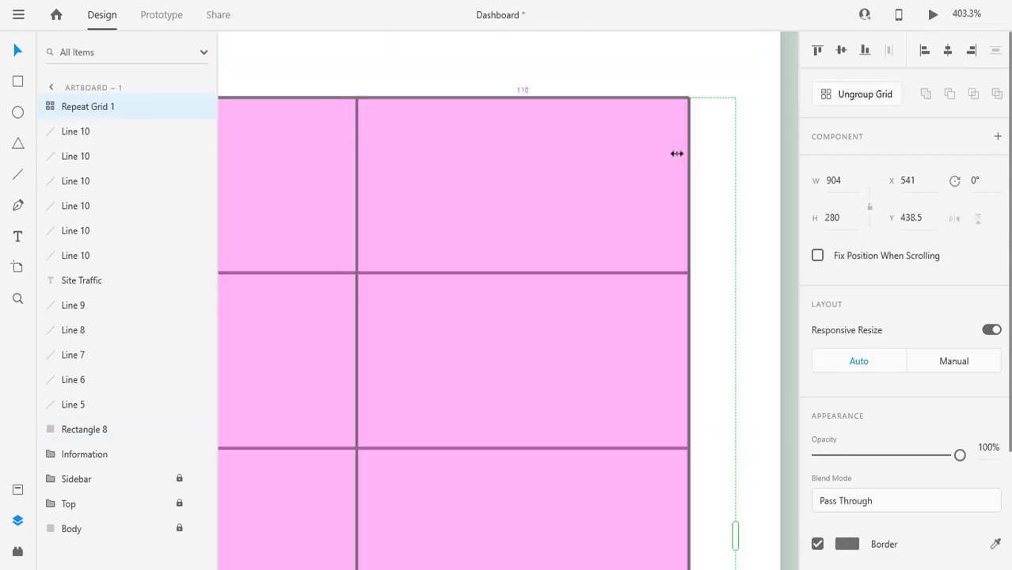
left_click(717, 221)
scroll(556, 305, "down", 9)
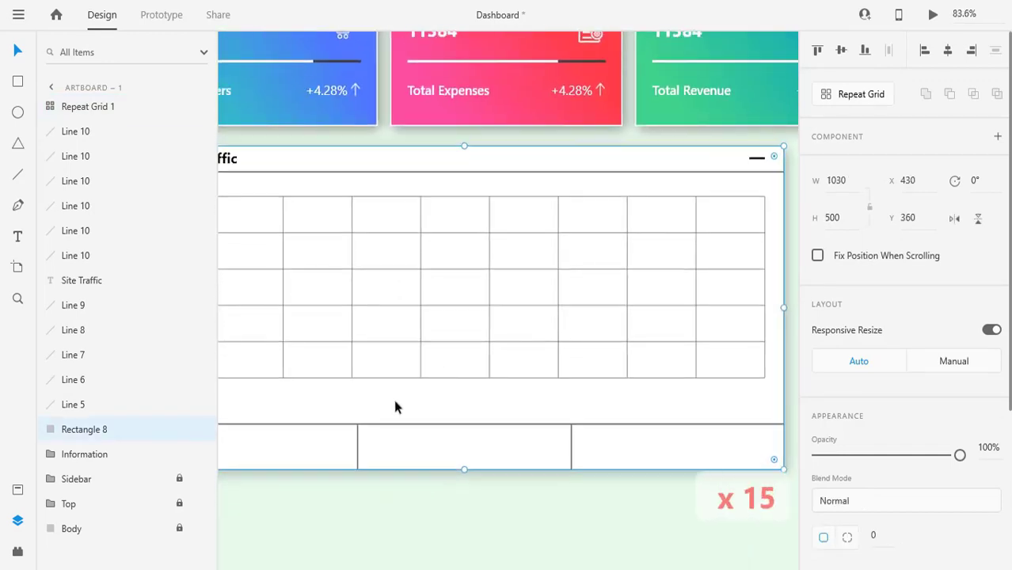
Ungroup the repeat grid of vertical lines into separate lines.
key("ctrl+3")
left_click(389, 428)
left_click(527, 291)
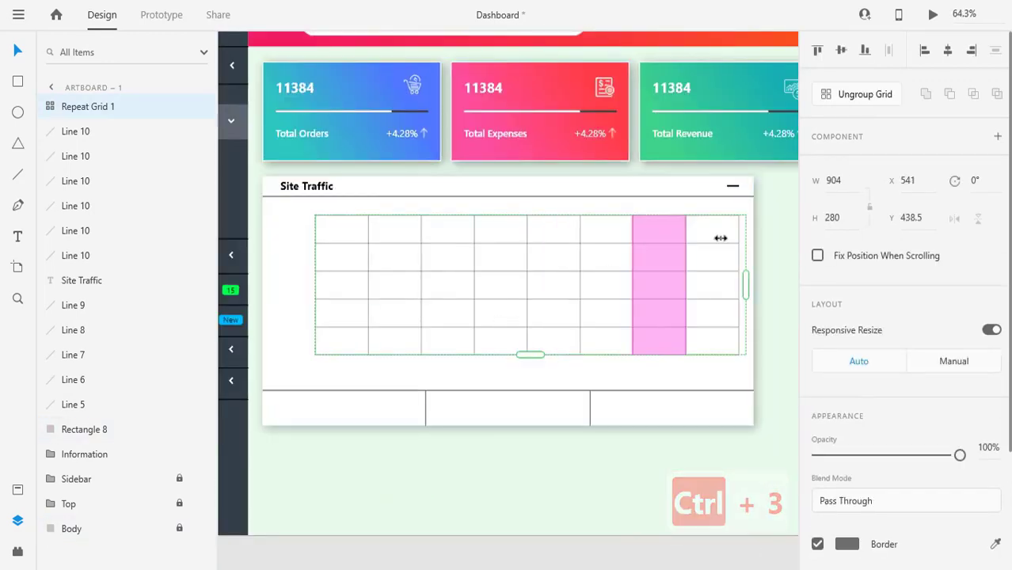
left_click(857, 94)
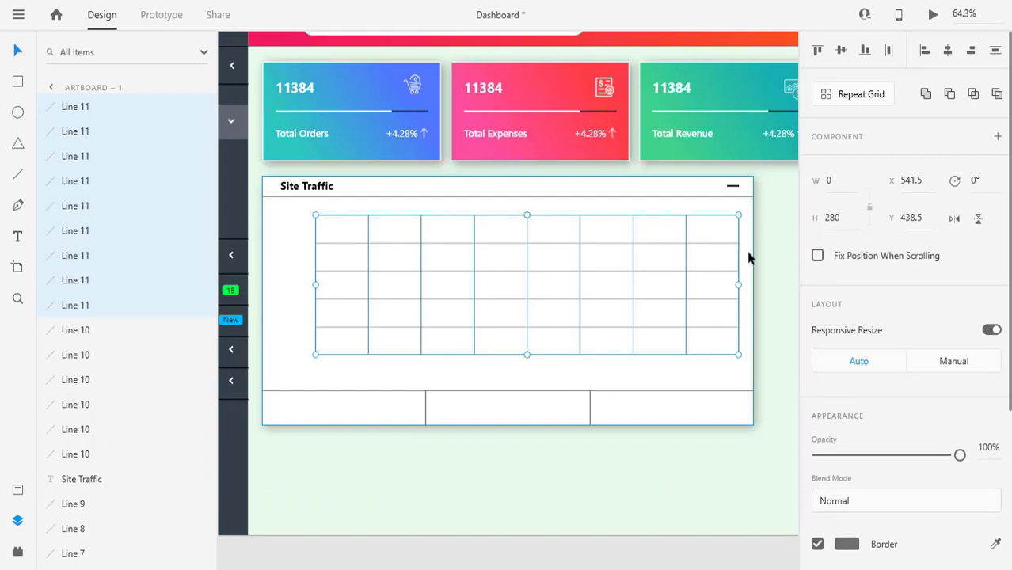
left_click(747, 256)
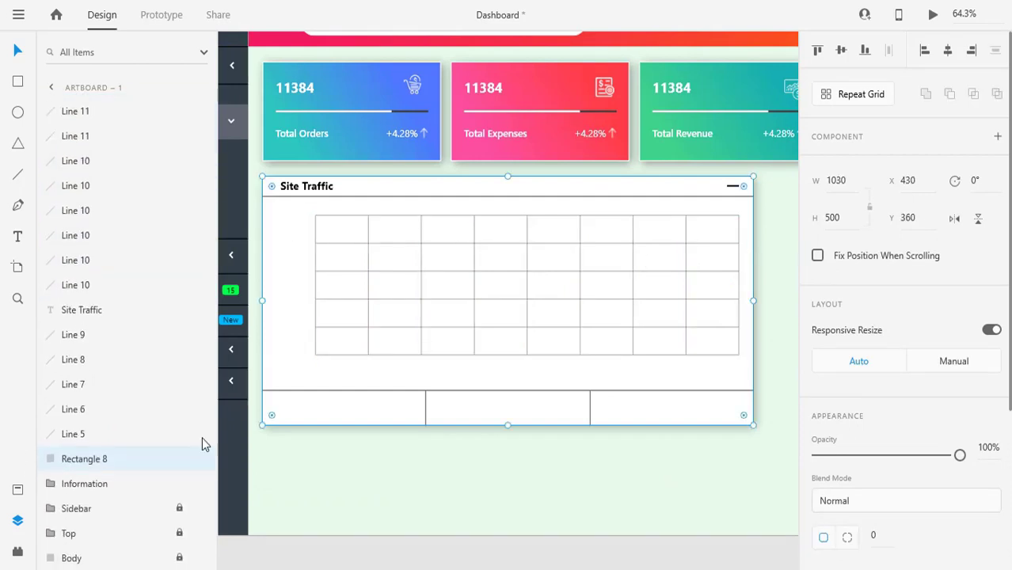
Lock the white panel rectangle and group all the horizontal and vertical grid lines.
left_click(181, 459)
left_click_drag(302, 210, 741, 357)
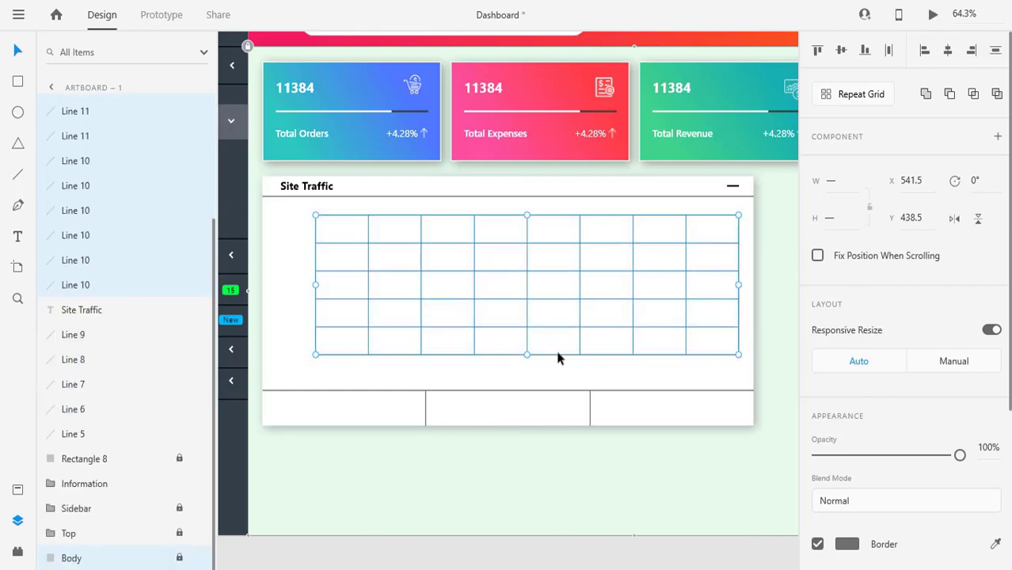
key("ctrl+g")
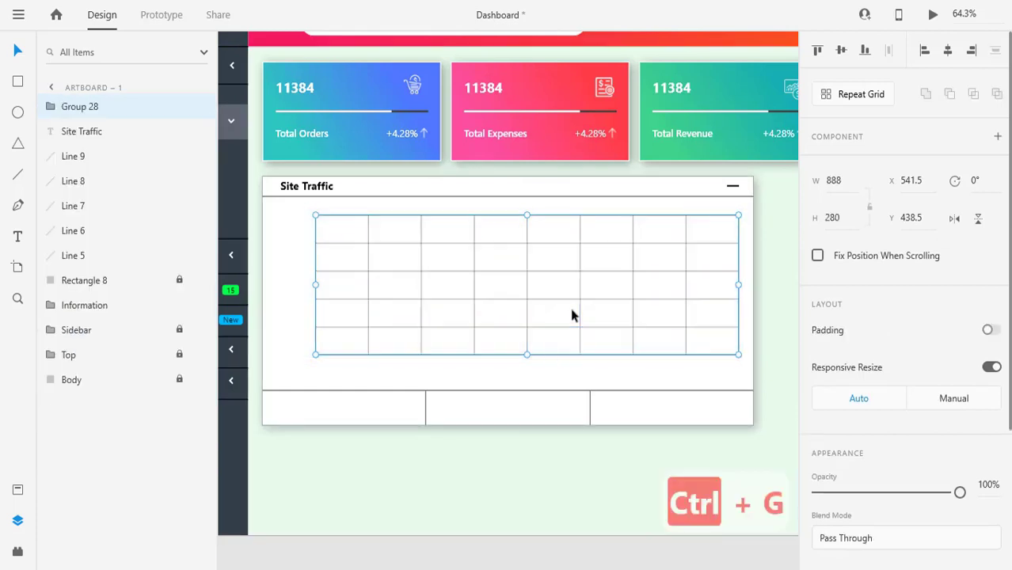
Rename the grid lines' group as "Graph" and deselect it.
double_click(83, 108)
type("Graph")
key("Return")
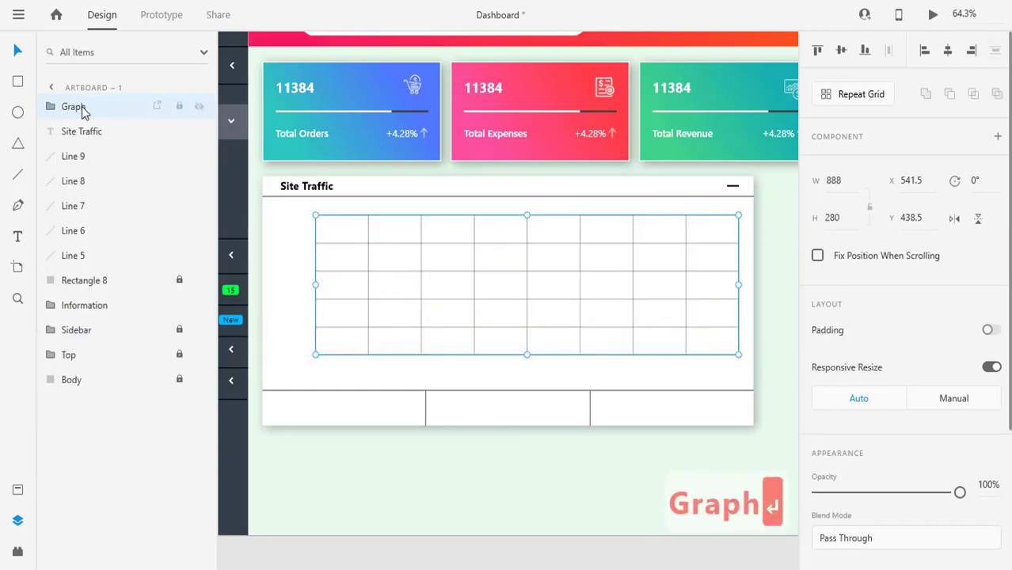
left_click(17, 205)
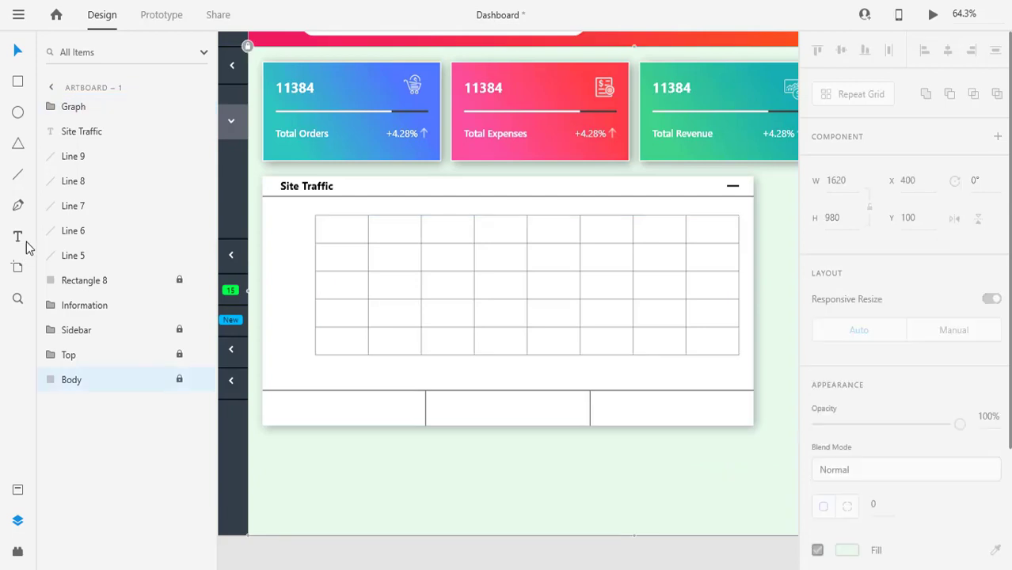
Draw a zigzag Pen path across the graph grid, ending at its bottom-right corner, and align the right-hand points with the grid edge.
left_click(315, 330)
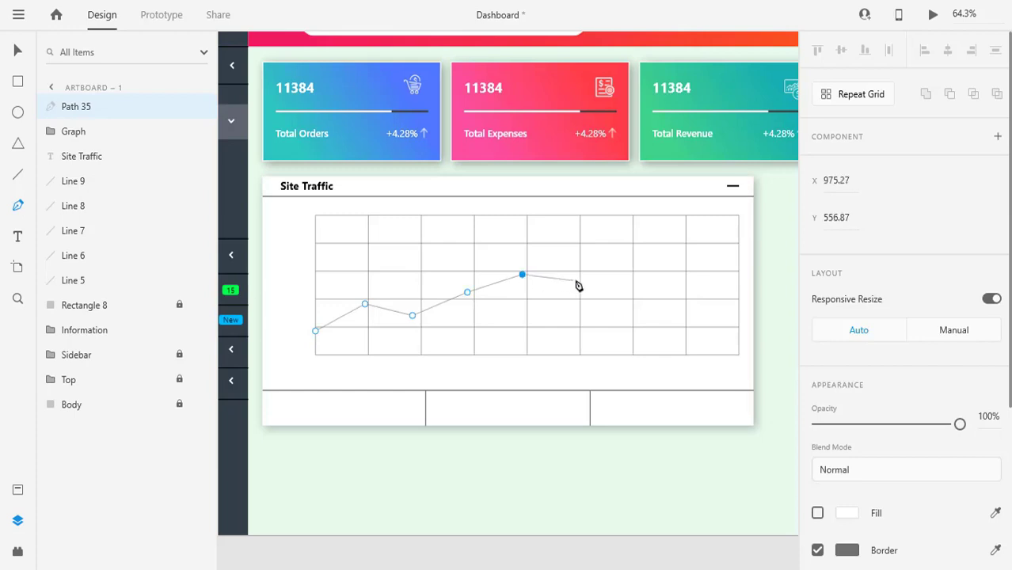
left_click(738, 278)
scroll(762, 302, "up", 5)
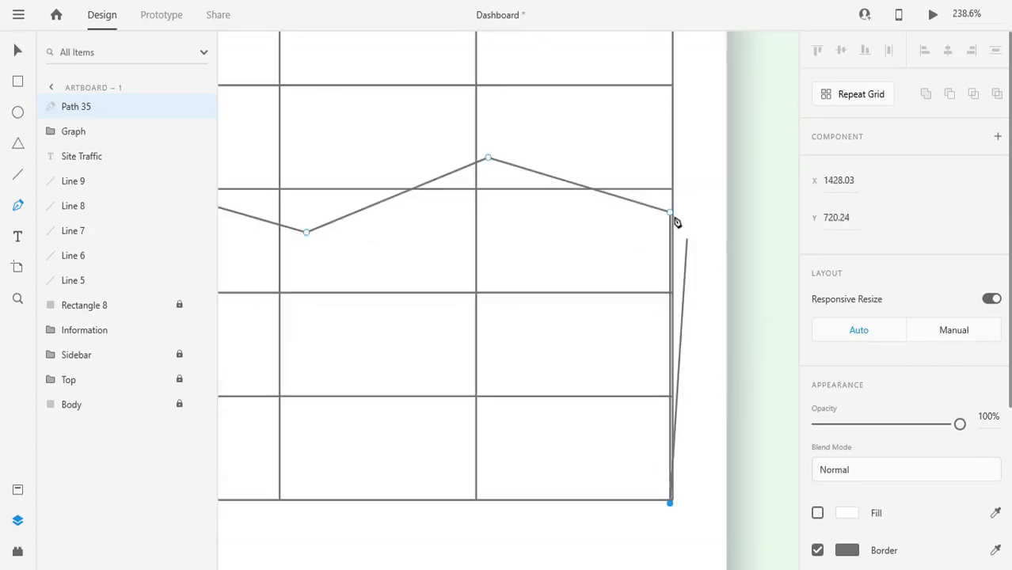
left_click_drag(671, 212, 674, 211)
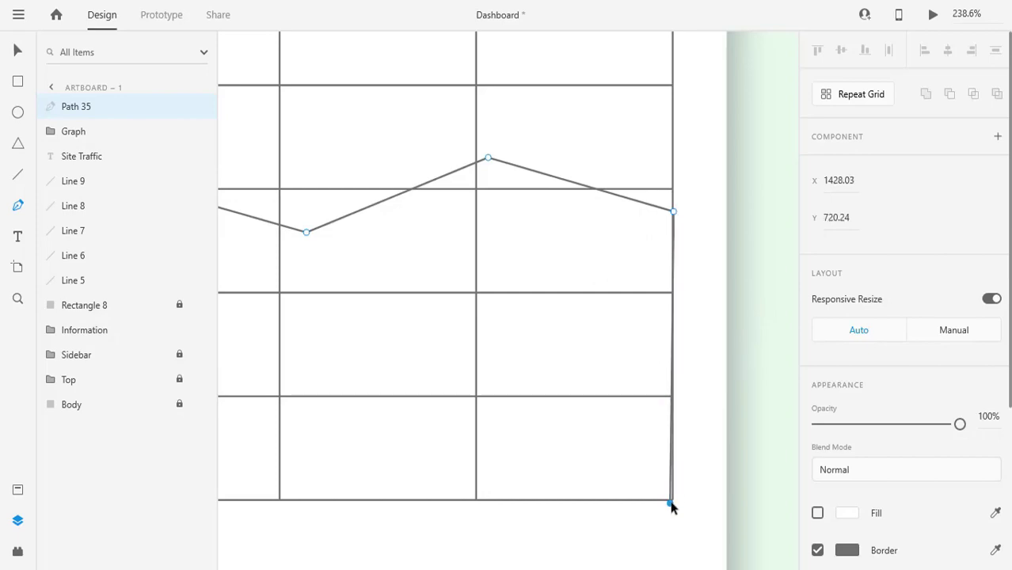
left_click_drag(671, 502, 673, 500)
Extend the path along the grid's bottom edge to the bottom-left corner and close it at its starting point.
scroll(678, 418, "down", 4)
left_click_drag(407, 442, 542, 398)
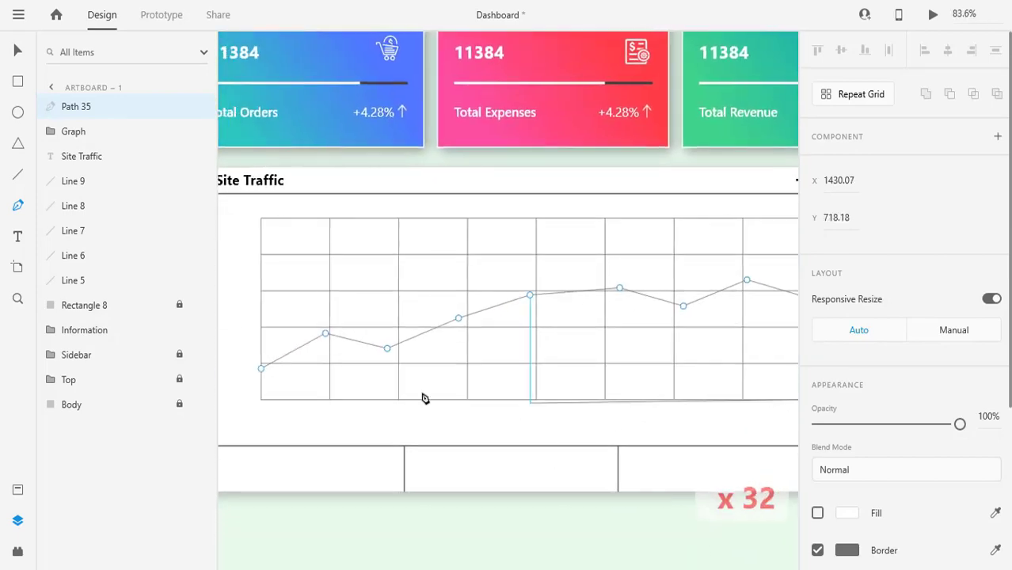
left_click(262, 401)
key("Escape")
left_click(277, 415)
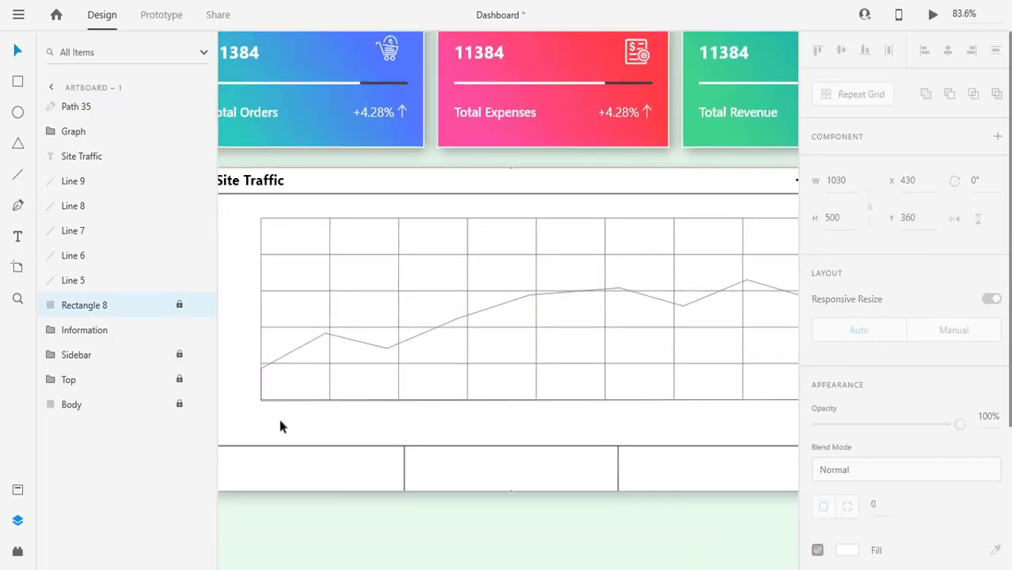
Remove the closed path's border and fill it with solid blue #4D82FF.
key("ctrl+3")
left_click(412, 317)
scroll(814, 319, "down", 3)
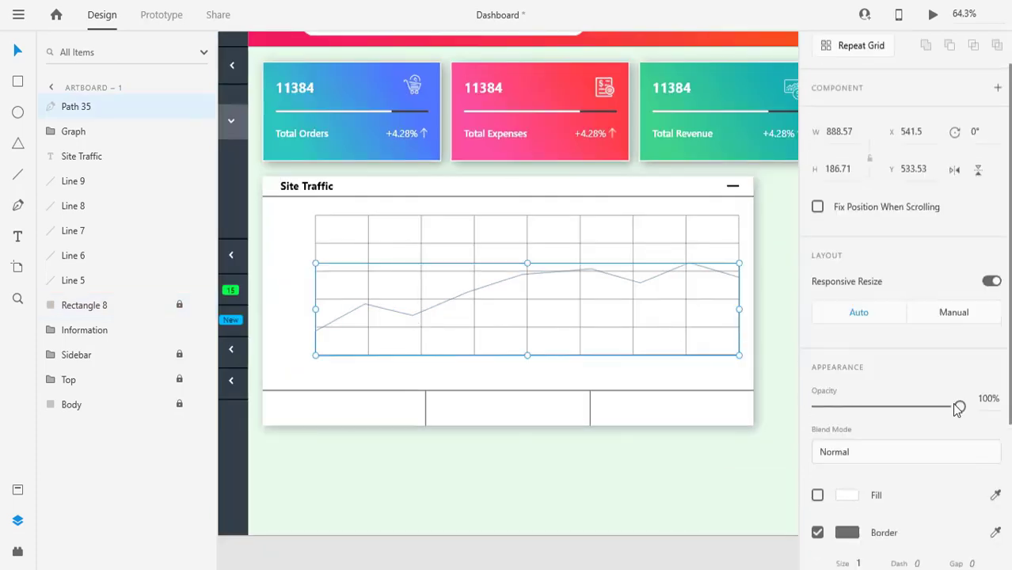
left_click(817, 394)
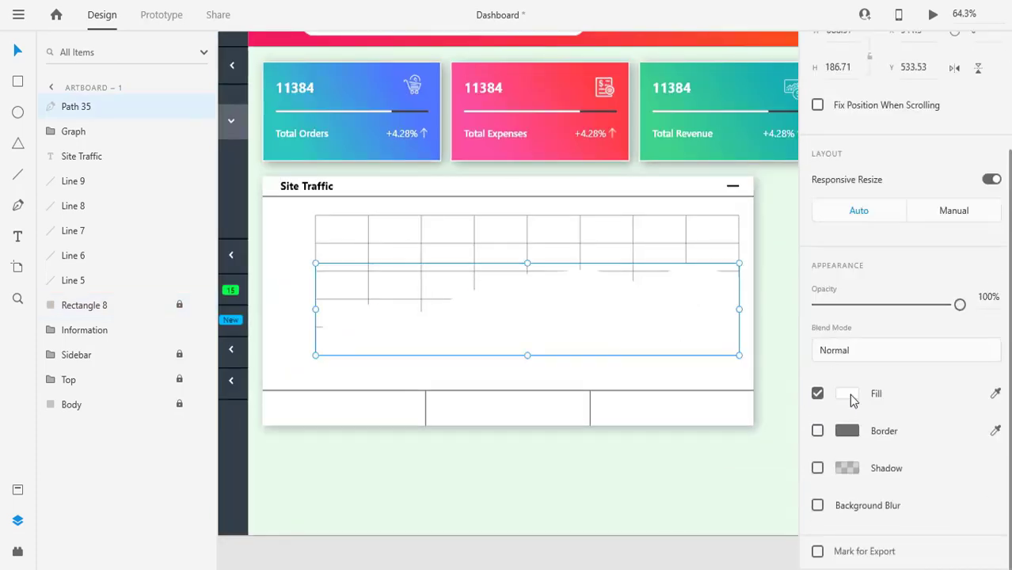
left_click(849, 397)
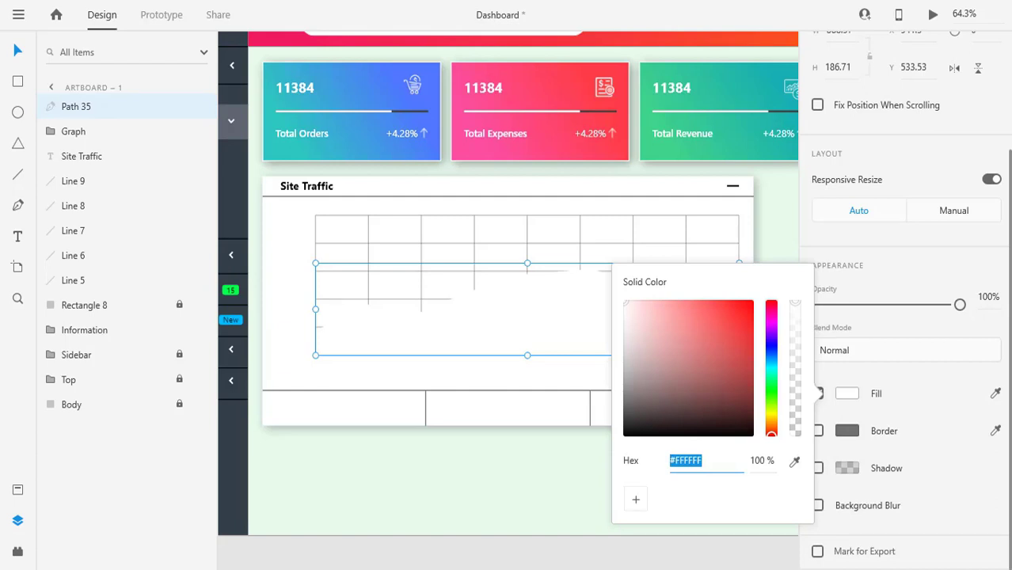
right_click(696, 460)
left_click(728, 416)
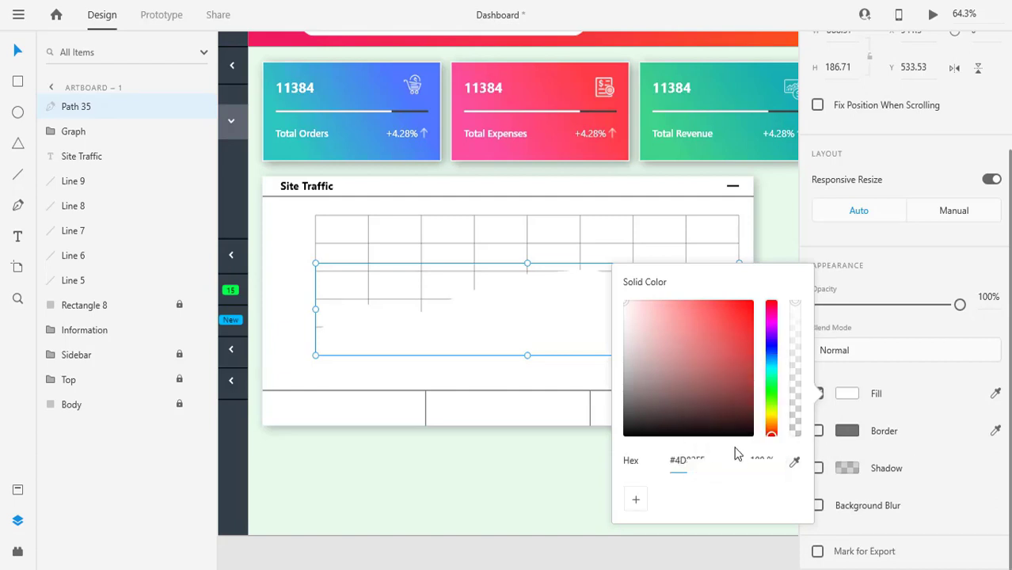
left_click(566, 457)
Convert the blue shape's upper anchor points to smooth curves and adjust their positions to form a flowing wave.
double_click(562, 328)
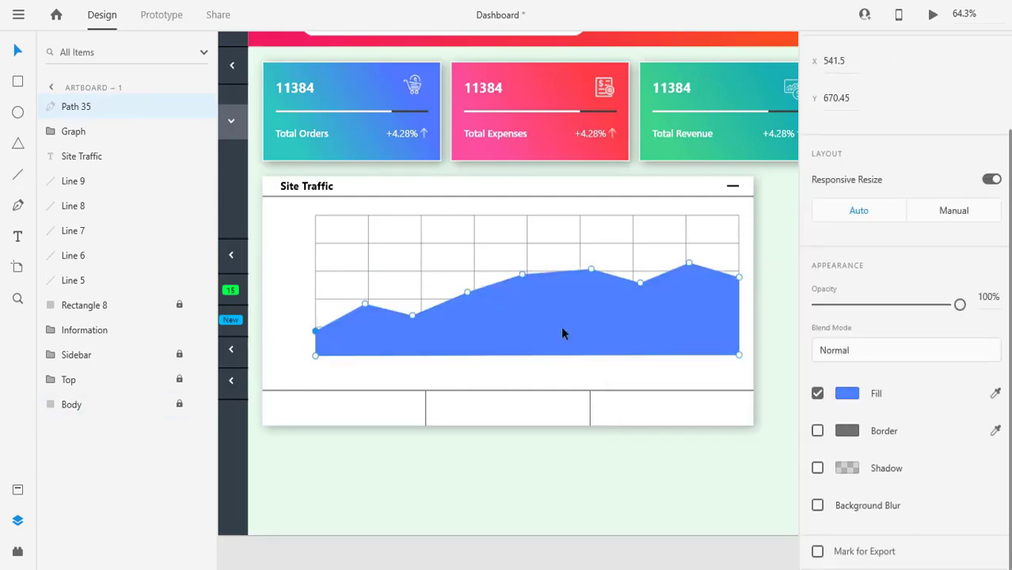
left_click(364, 304)
left_click(413, 316)
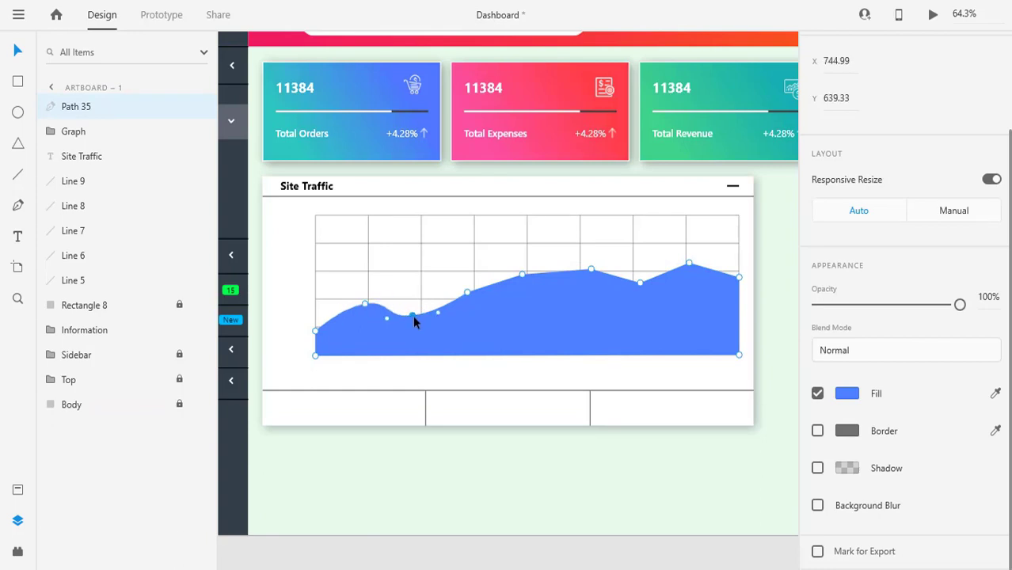
left_click(468, 292)
left_click(522, 274)
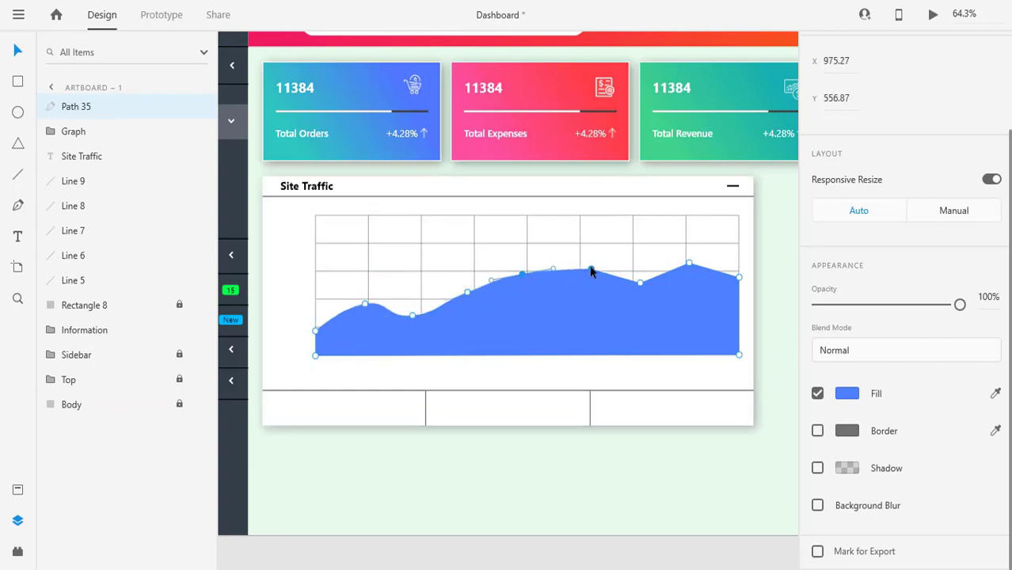
left_click(689, 262)
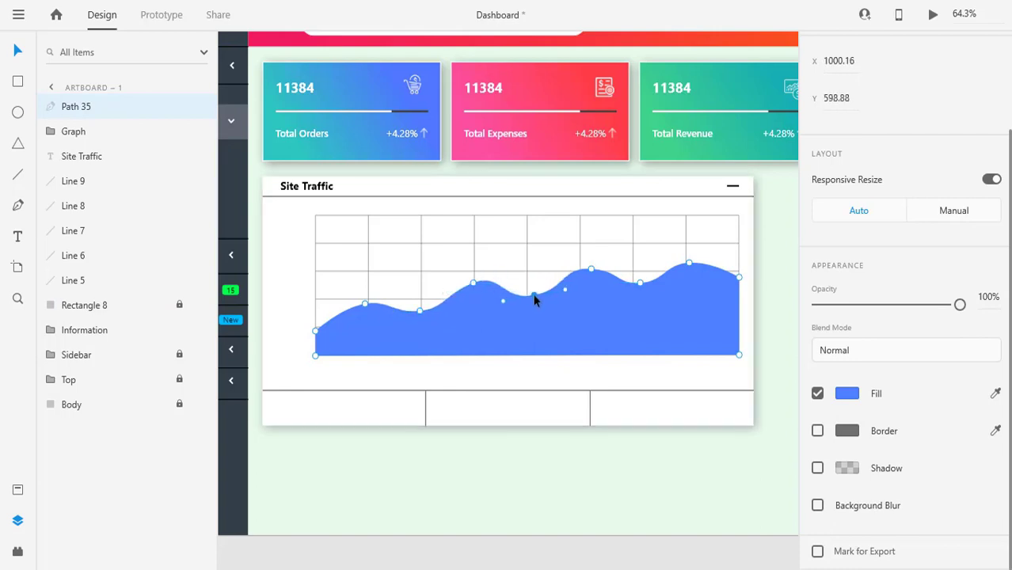
left_click(635, 237)
double_click(464, 309)
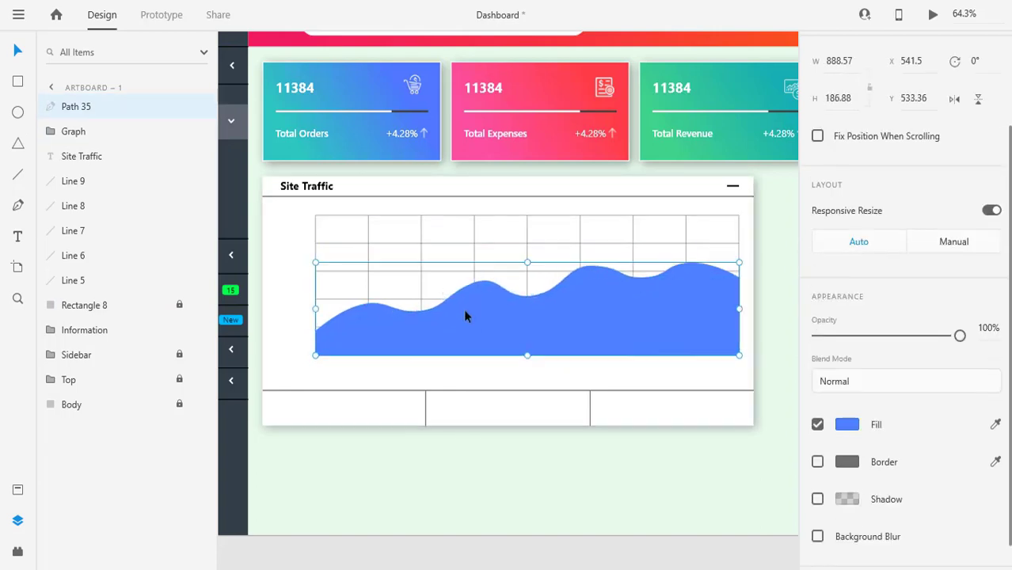
Lock the blue shape and draw a second closed zigzag Pen path over it, spanning the grid's width down to its bottom edge.
left_click(179, 106)
key("p")
left_click(315, 339)
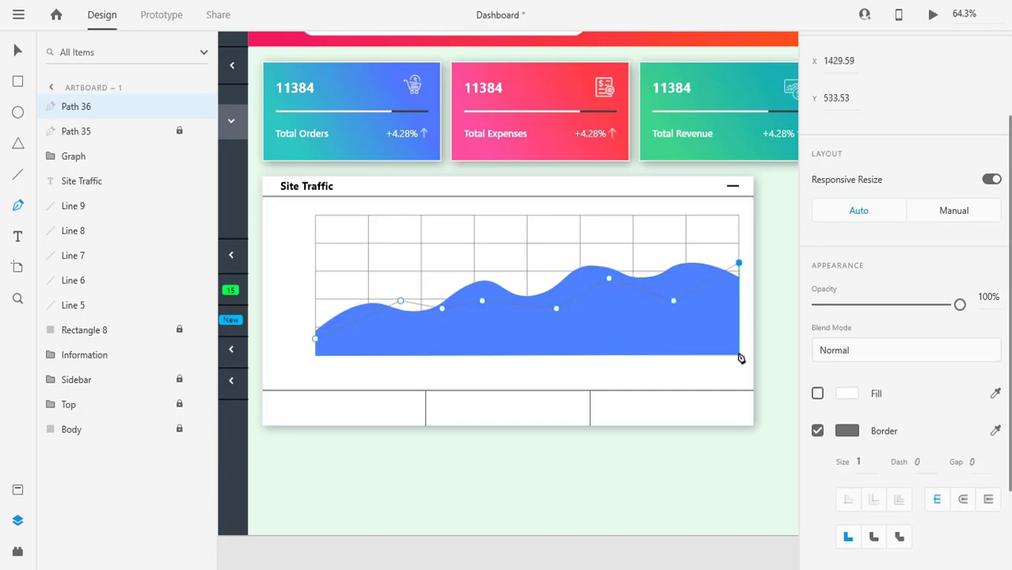
scroll(751, 278, "up", 1)
scroll(751, 278, "down", 3)
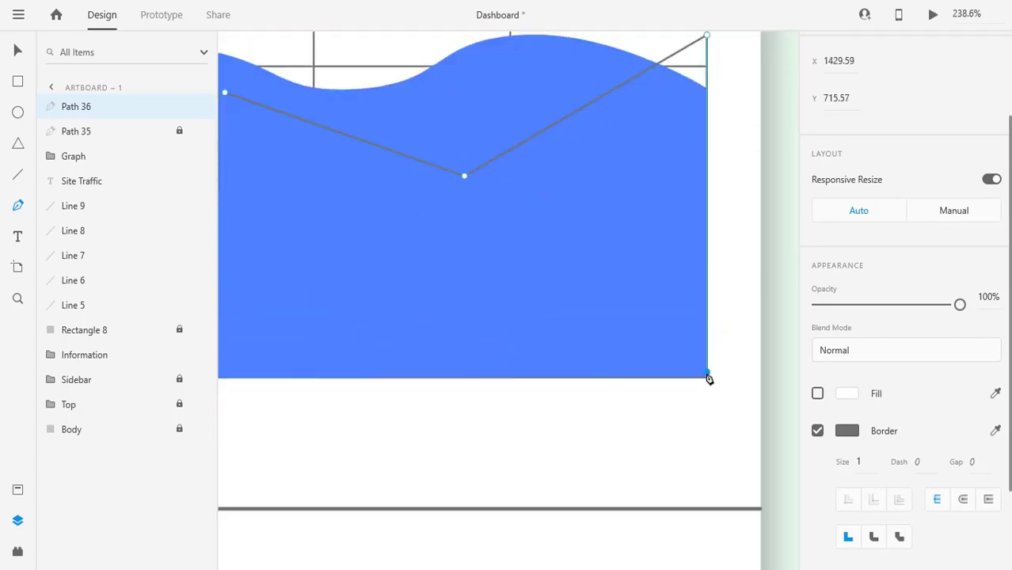
scroll(664, 374, "down", 5)
scroll(432, 411, "left", 2)
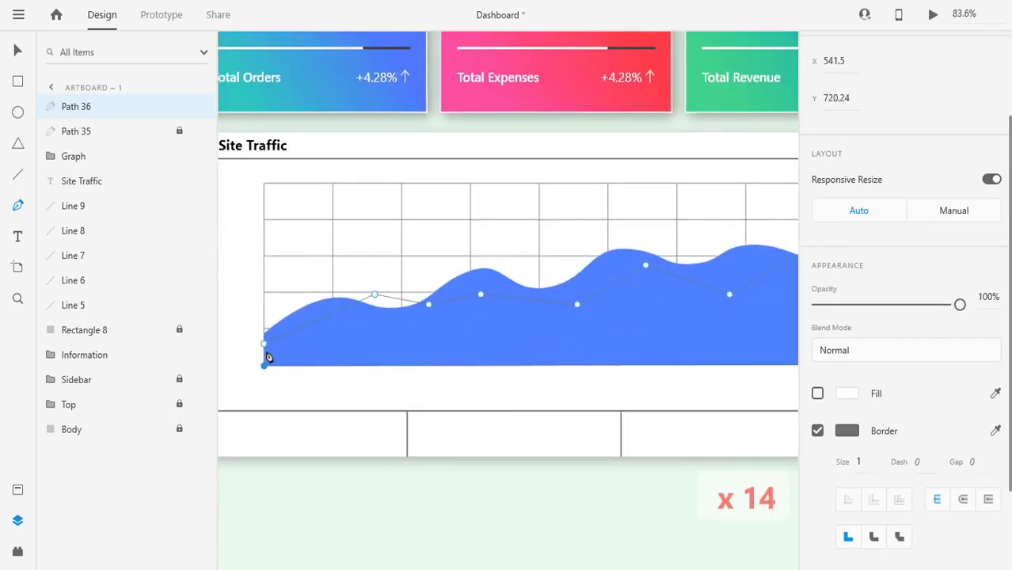
key("Escape")
Remove the second path's border and fill it with solid pink #FF58C7.
scroll(871, 356, "down", 3)
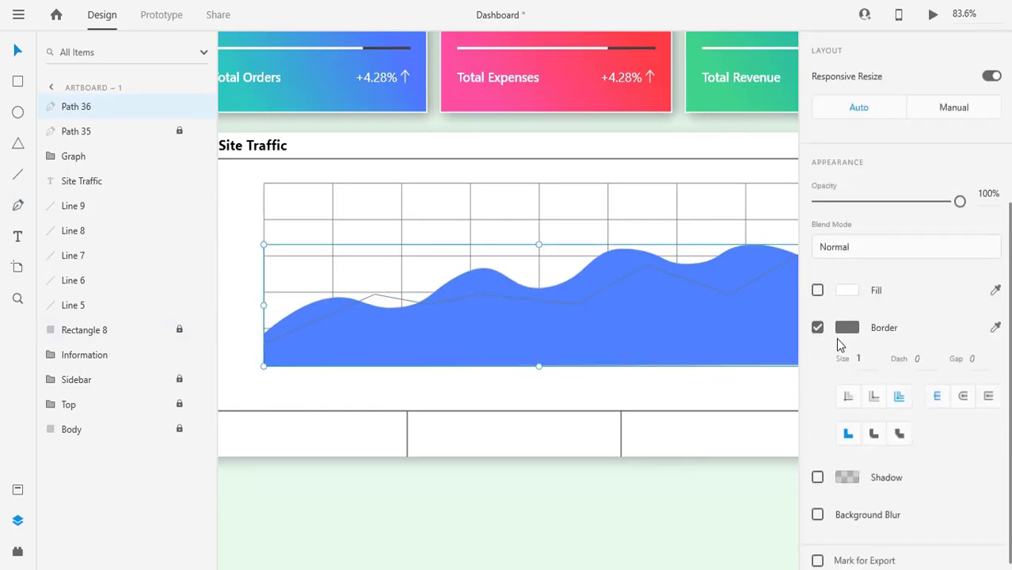
left_click(819, 327)
left_click(818, 393)
left_click(847, 395)
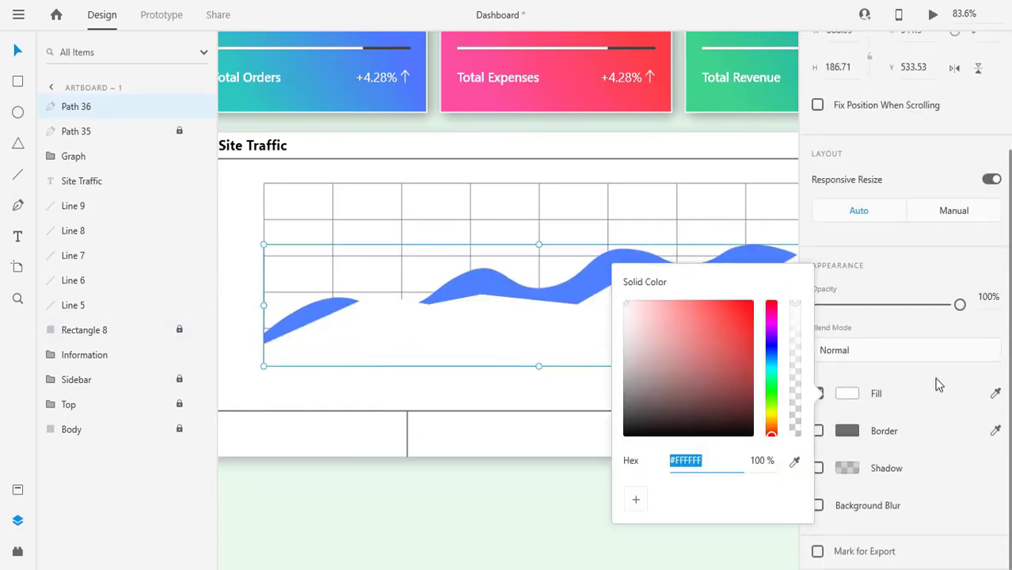
right_click(683, 461)
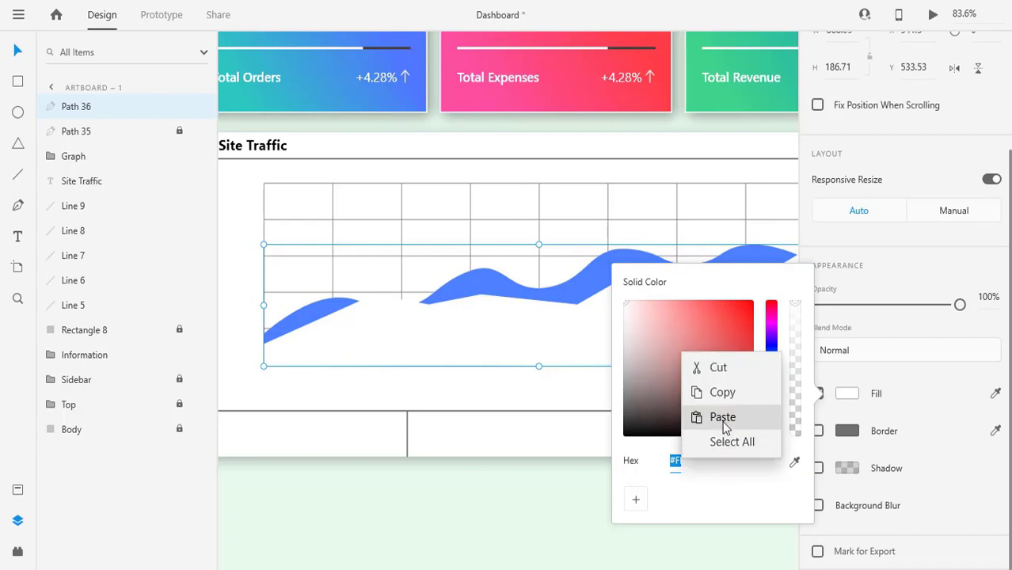
left_click(701, 416)
left_click(562, 470)
Smooth and reposition the pink shape's upper anchor points into waves, and reduce its fill alpha to 78%.
left_click(509, 352)
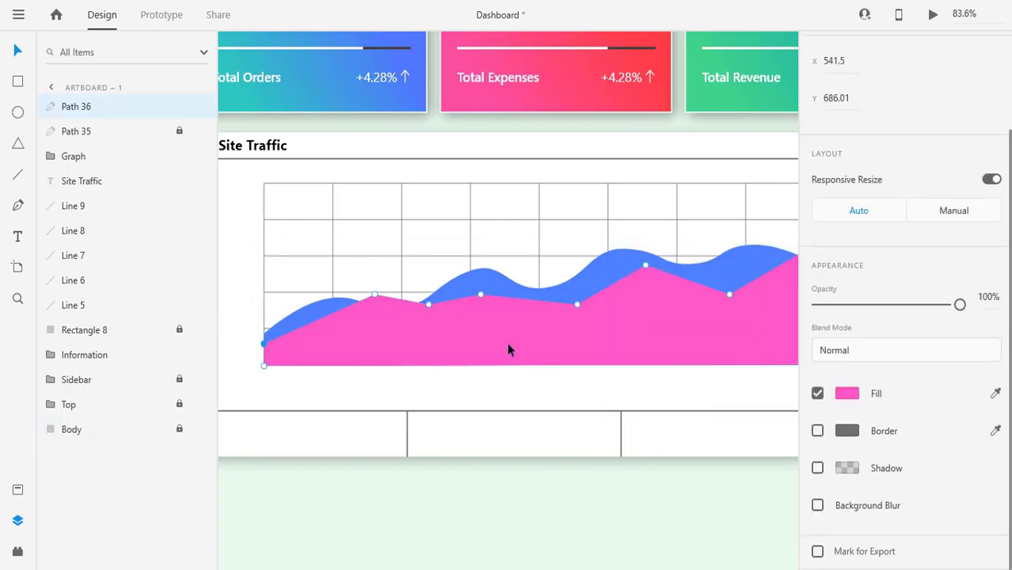
double_click(374, 297)
double_click(429, 306)
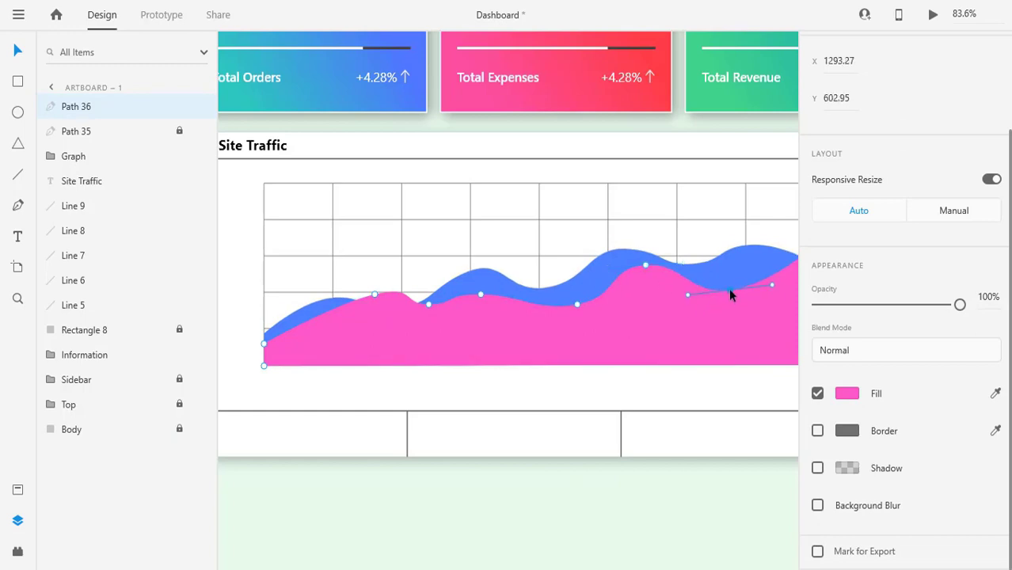
left_click_drag(668, 338, 636, 345)
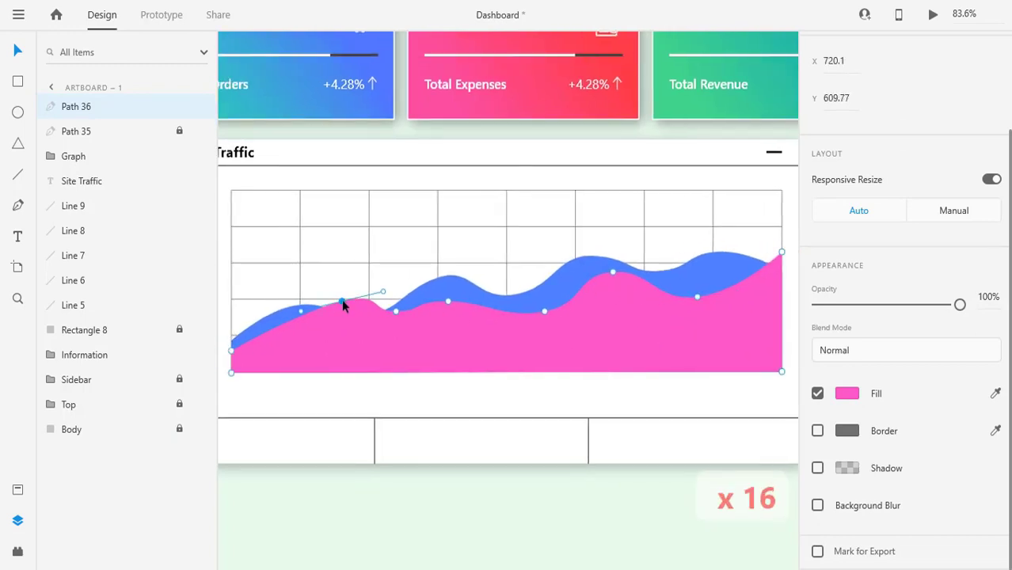
left_click_drag(342, 301, 348, 301)
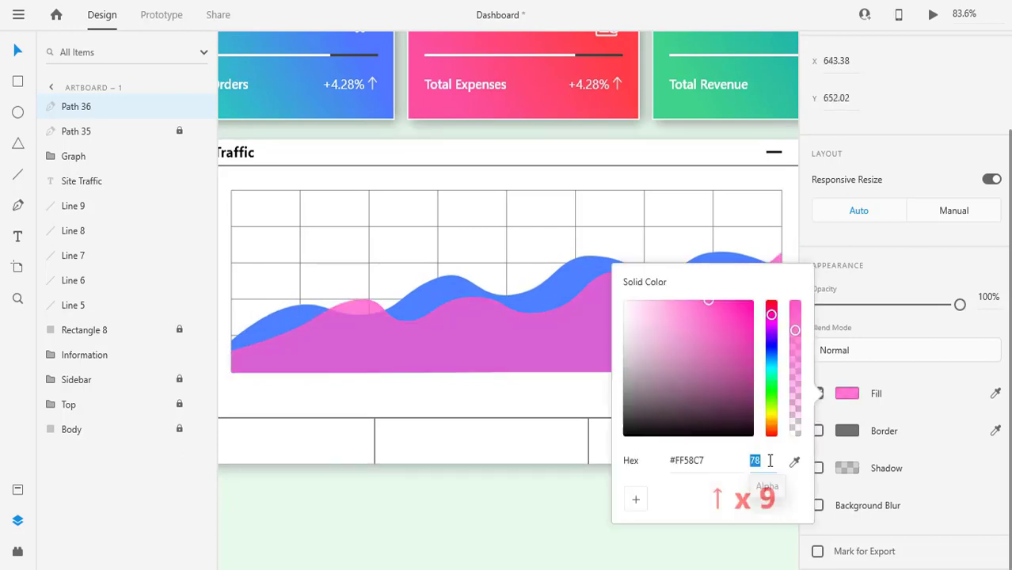
key("Escape")
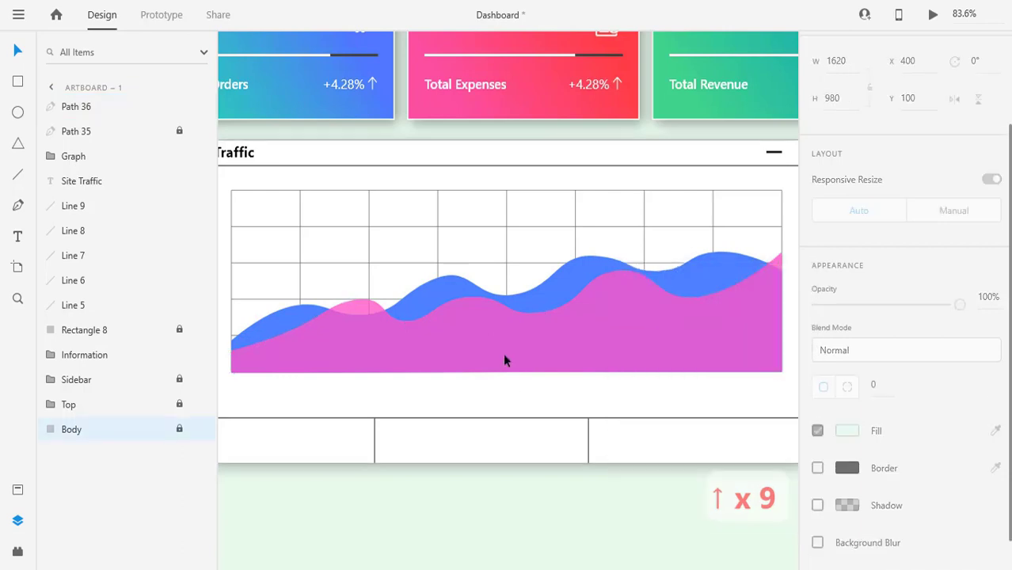
Unlock the blue wave shape and set its fill alpha to 90%.
left_click(550, 295)
left_click(231, 251)
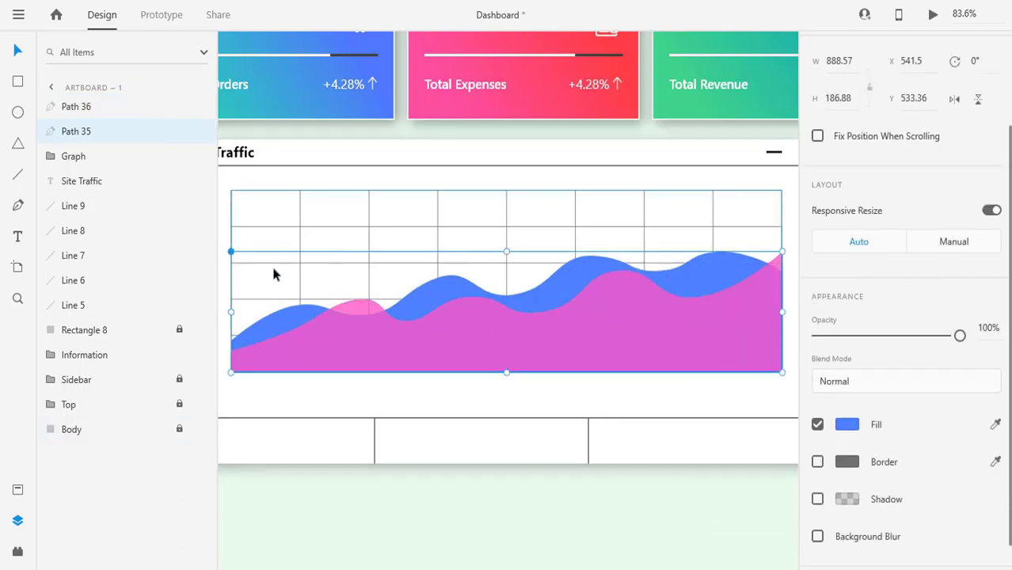
double_click(556, 284)
left_click(847, 394)
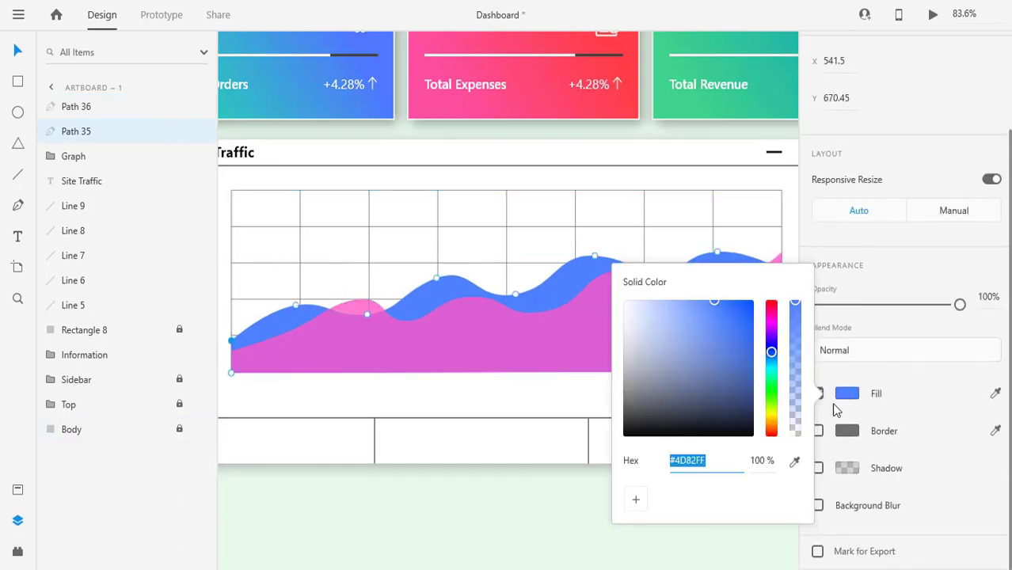
left_click(774, 461)
type("90")
key("Return")
left_click(465, 499)
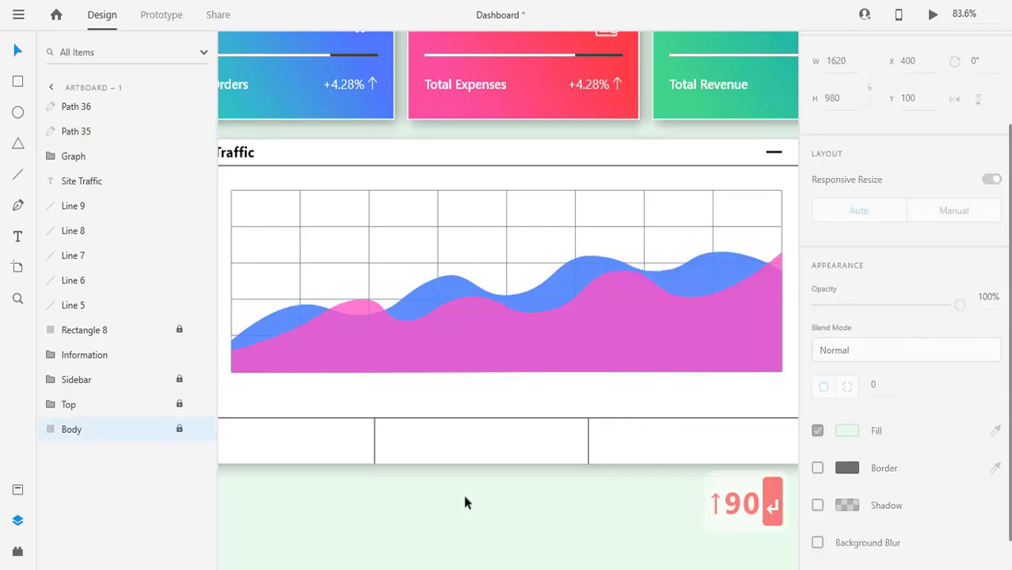
Hide the pink and blue wave shapes so only the graph grid shows.
left_click(487, 271)
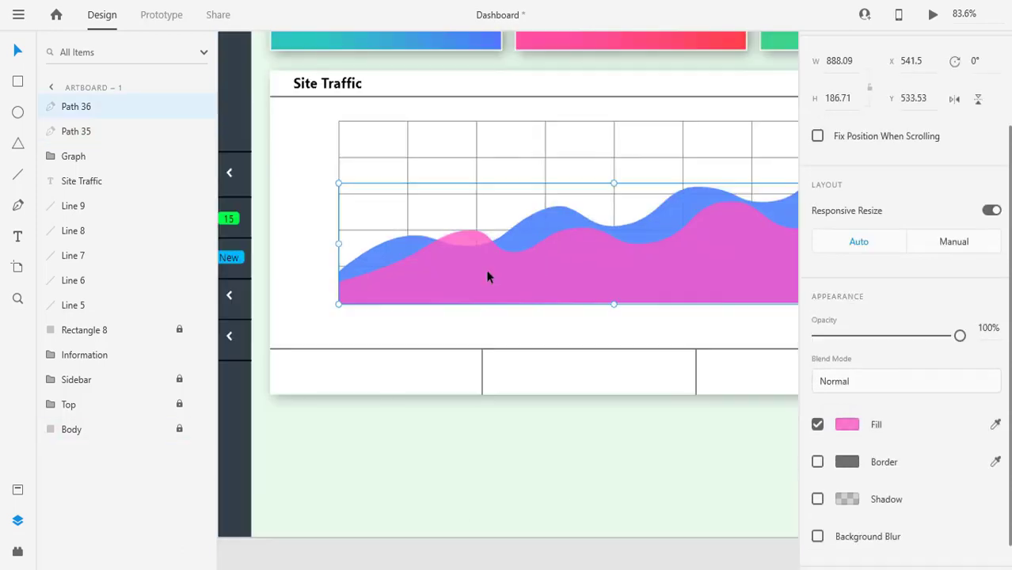
left_click(199, 106)
left_click(384, 258)
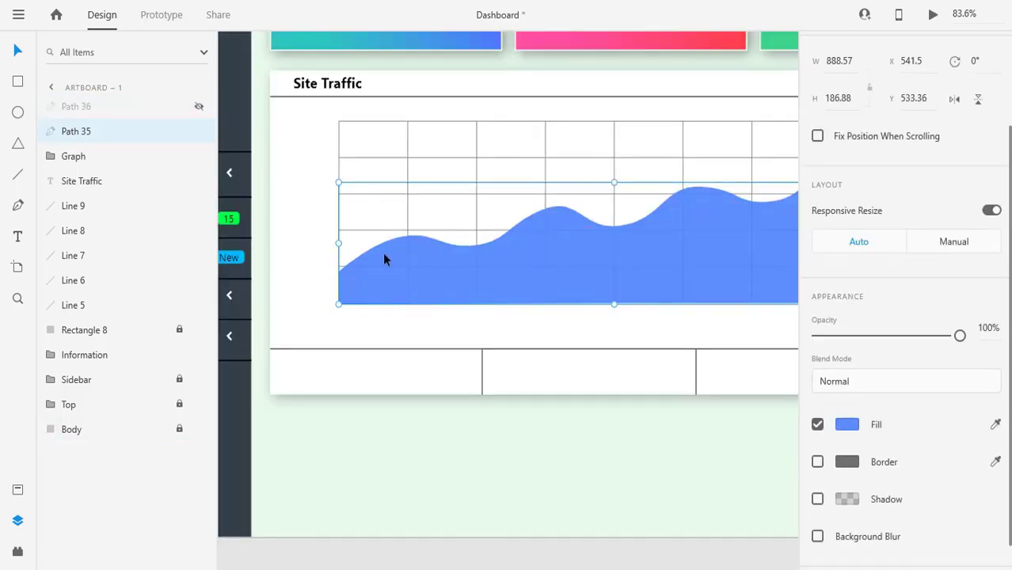
left_click(199, 131)
left_click(402, 326)
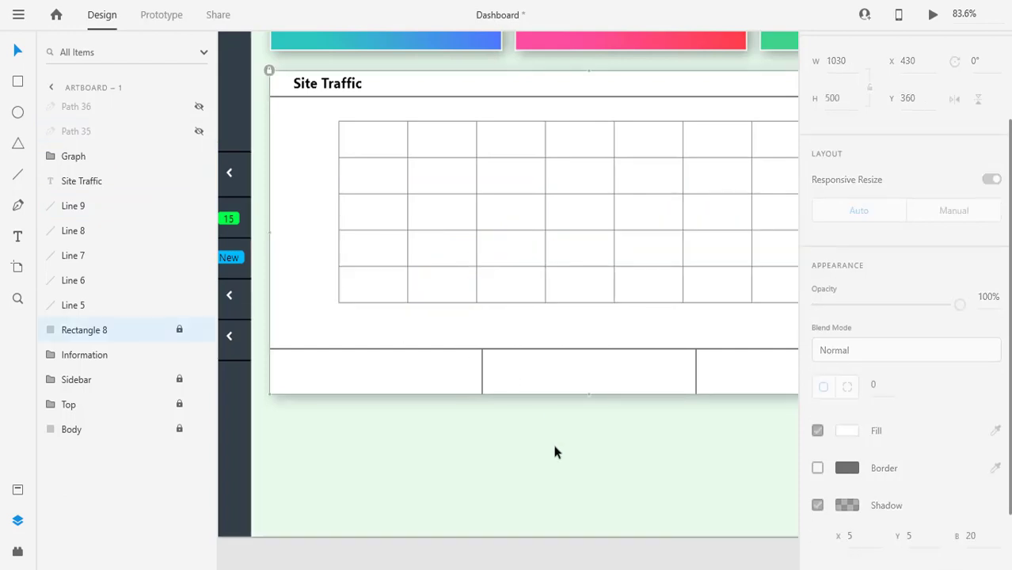
Add a "Jan" text label below the grid's bottom-left corner in Segoe UI Semibold, size 20.
scroll(556, 444, "down", 2)
left_click_drag(642, 463, 581, 457)
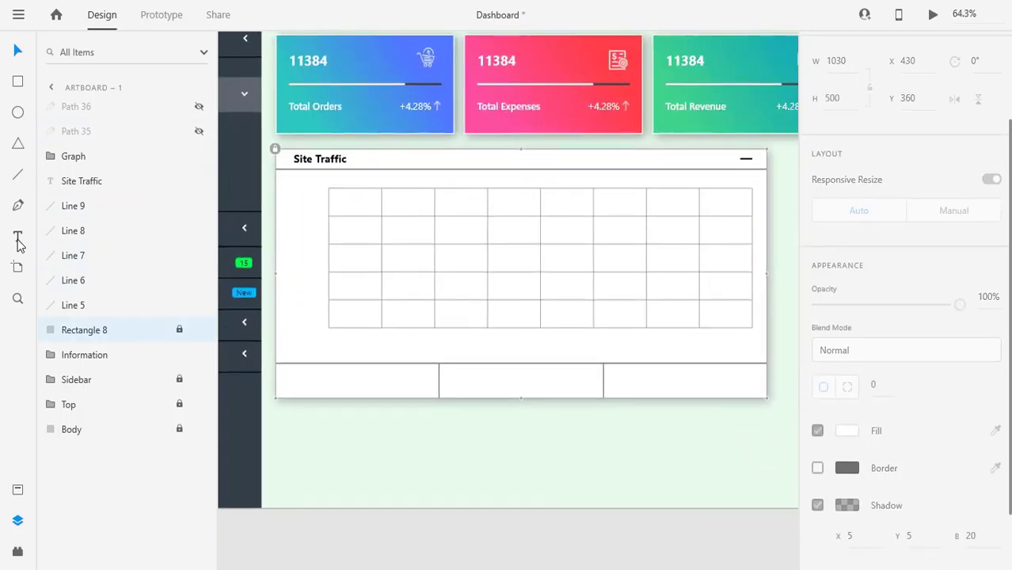
left_click(326, 345)
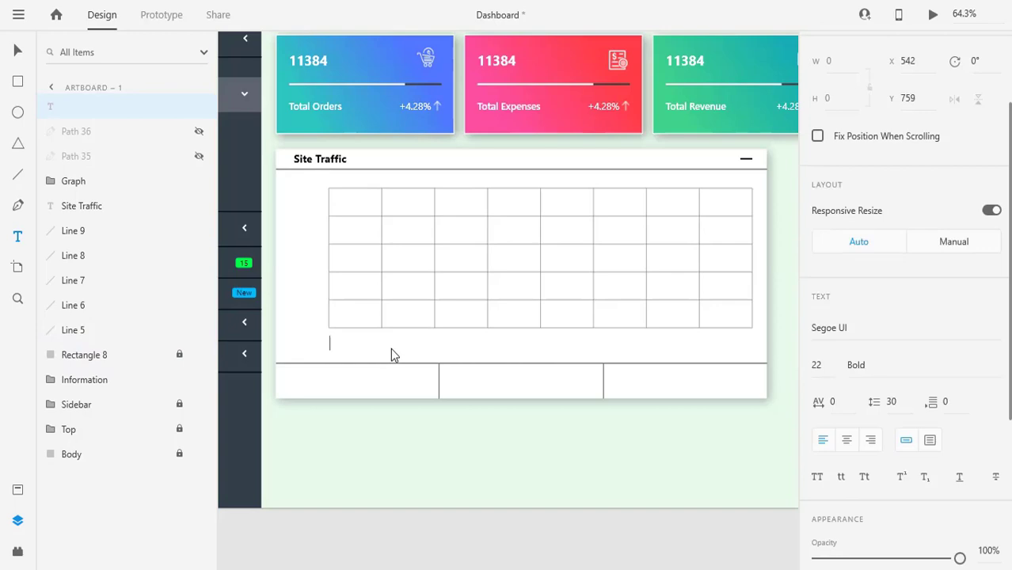
type("Jan")
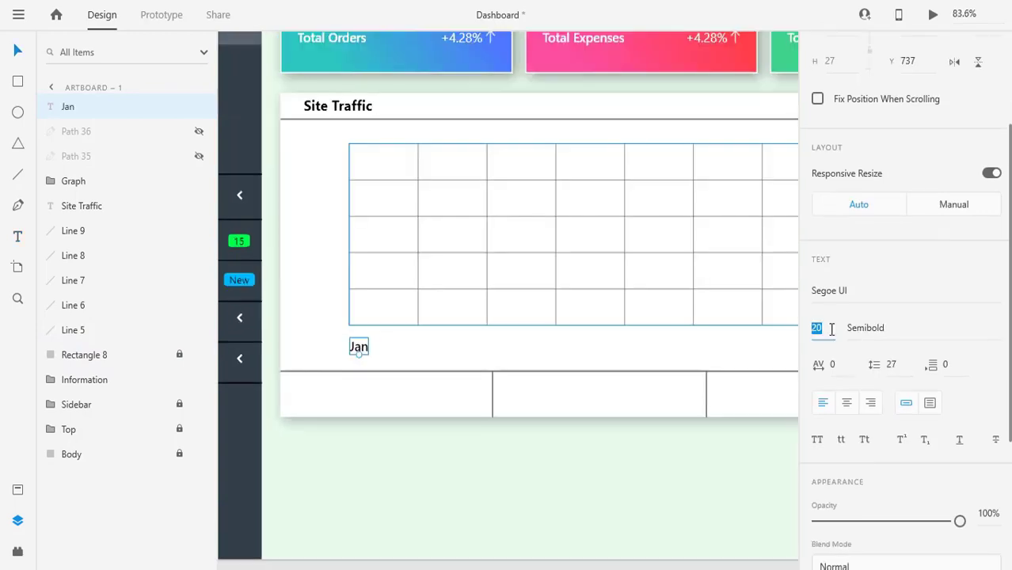
key("Up")
key("Up")
Move the "Jan" label so it is centred beneath the grid's first vertical line.
left_click(438, 360)
left_click(366, 349)
left_click_drag(366, 349, 359, 349)
left_click(363, 349)
left_click(356, 340)
key("Up")
left_click(397, 334)
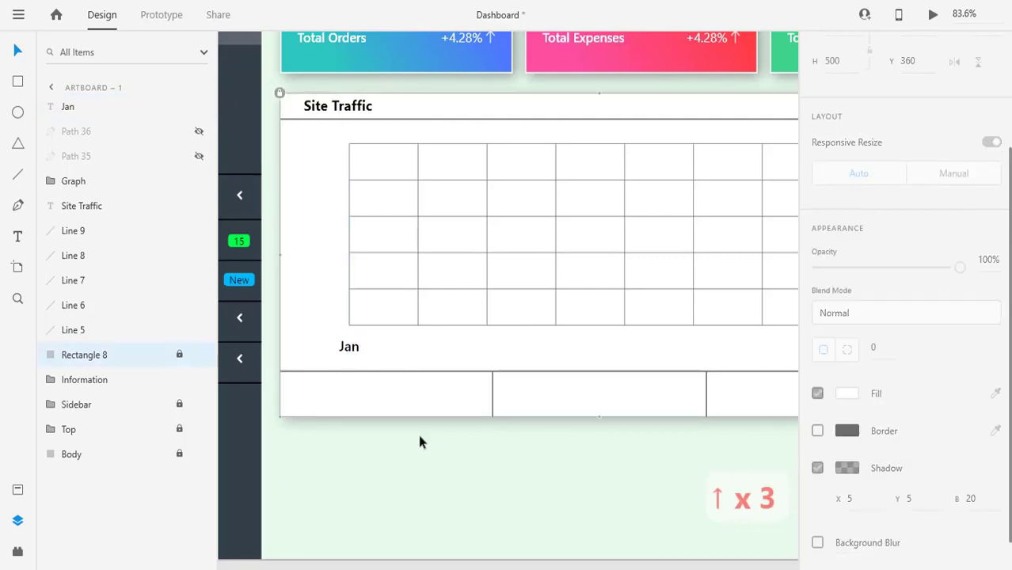
Repeat the "Jan" label horizontally with Repeat Grid into nine copies, spaced so one sits beneath each vertical grid line.
scroll(588, 491, "down", 3)
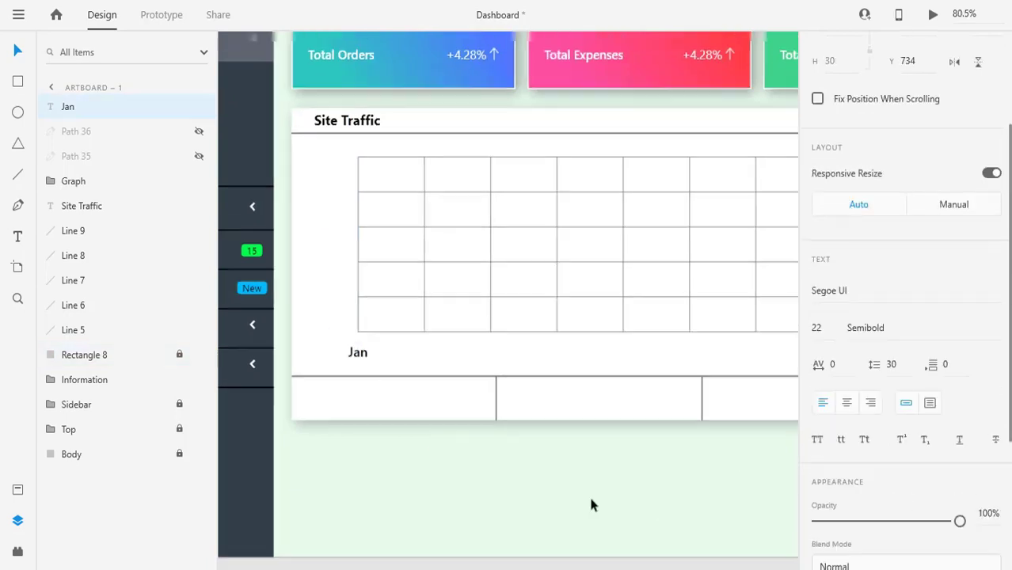
left_click_drag(647, 482, 565, 471)
scroll(847, 158, "up", 3)
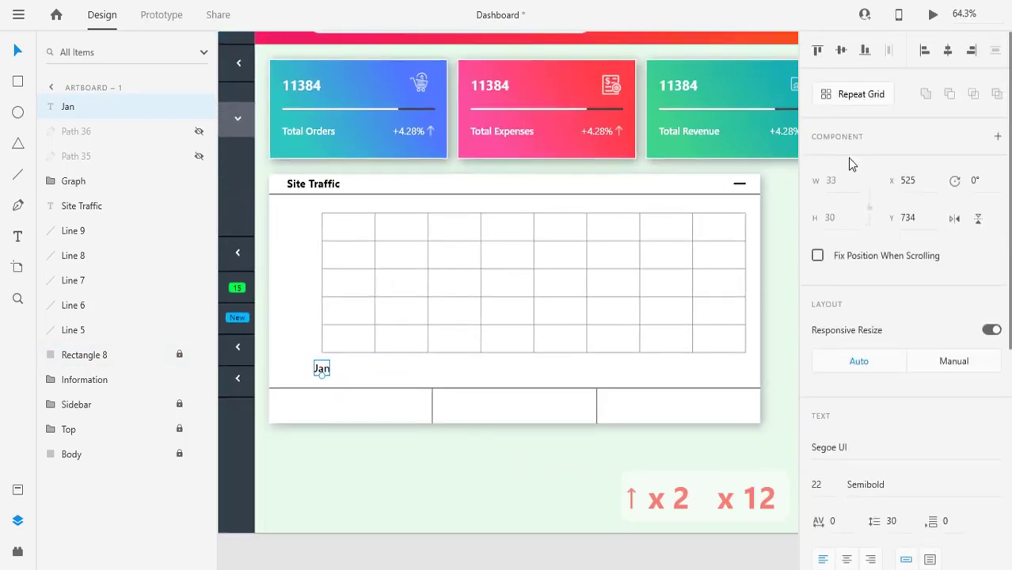
left_click(859, 95)
left_click_drag(336, 366, 381, 368)
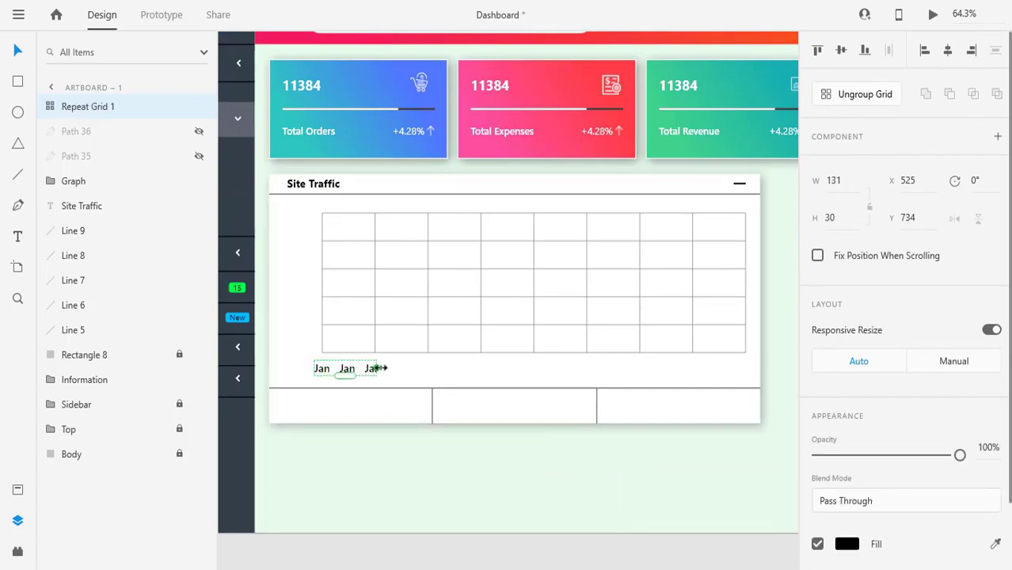
left_click_drag(534, 368, 754, 367)
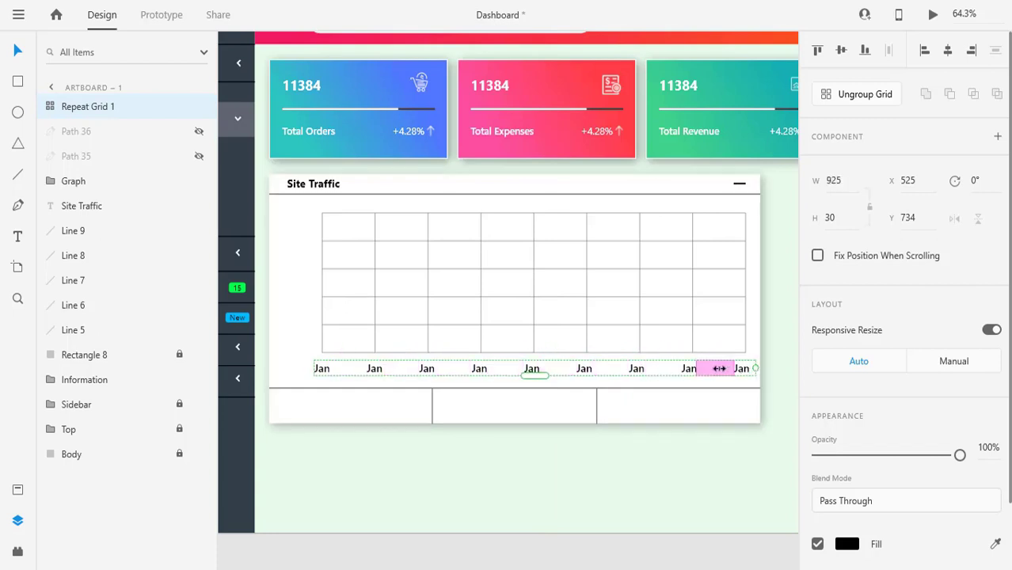
left_click(399, 463)
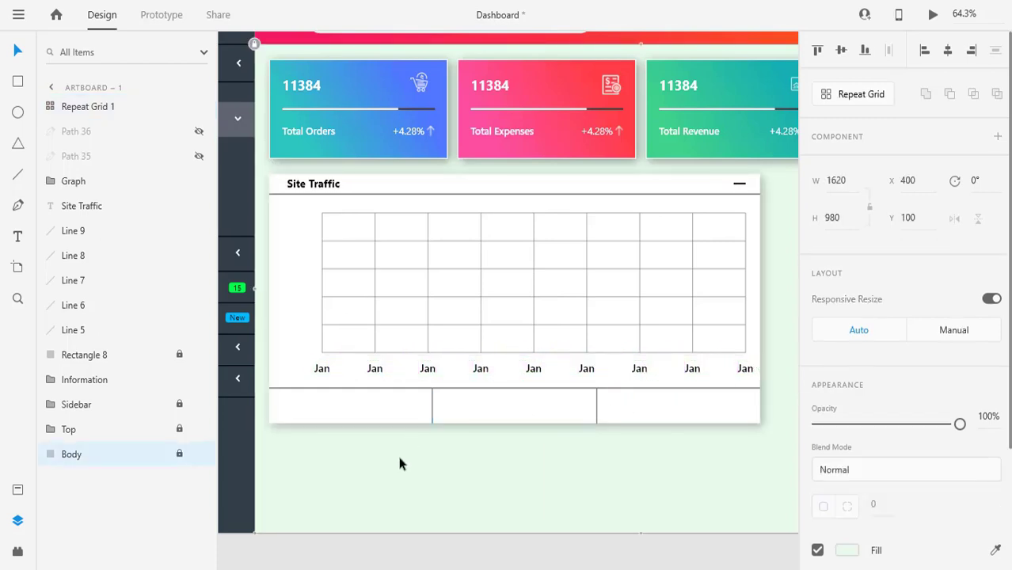
Ungroup the repeated labels and change the second to fifth ones to "Feb", "Mar", "Apr" and "May".
left_click(426, 367)
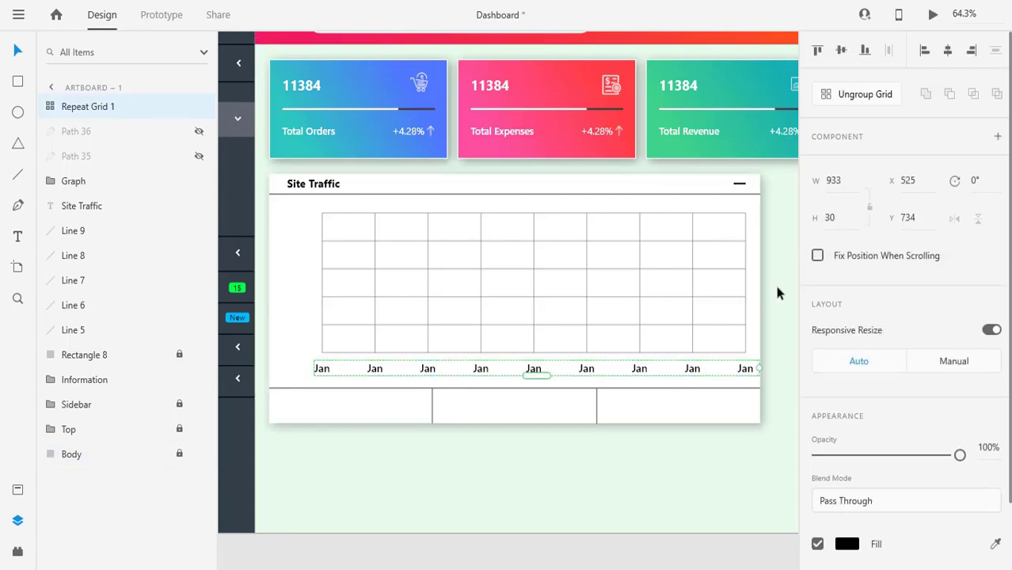
double_click(375, 369)
type("Feb")
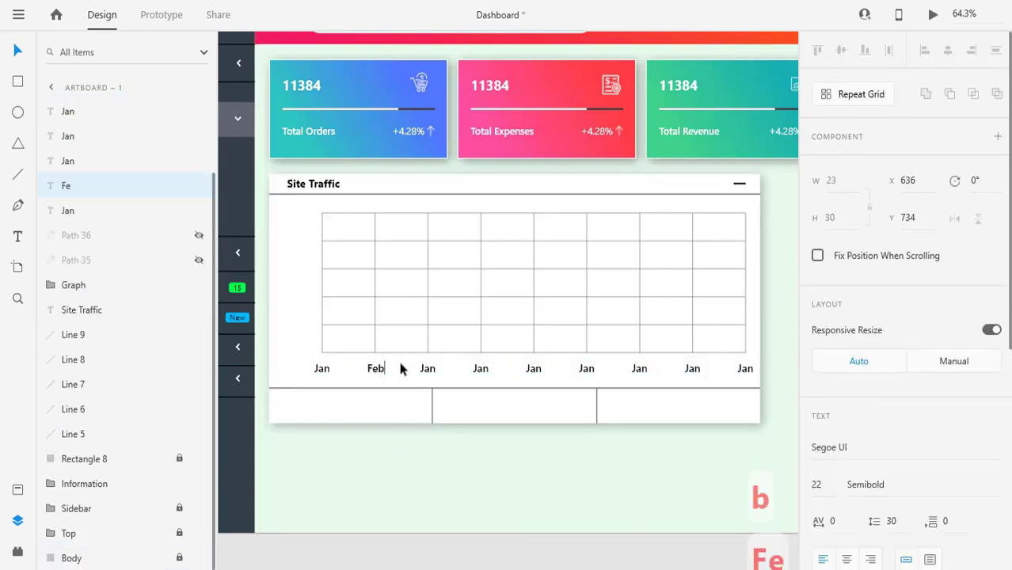
double_click(429, 369)
type("Mar")
double_click(481, 369)
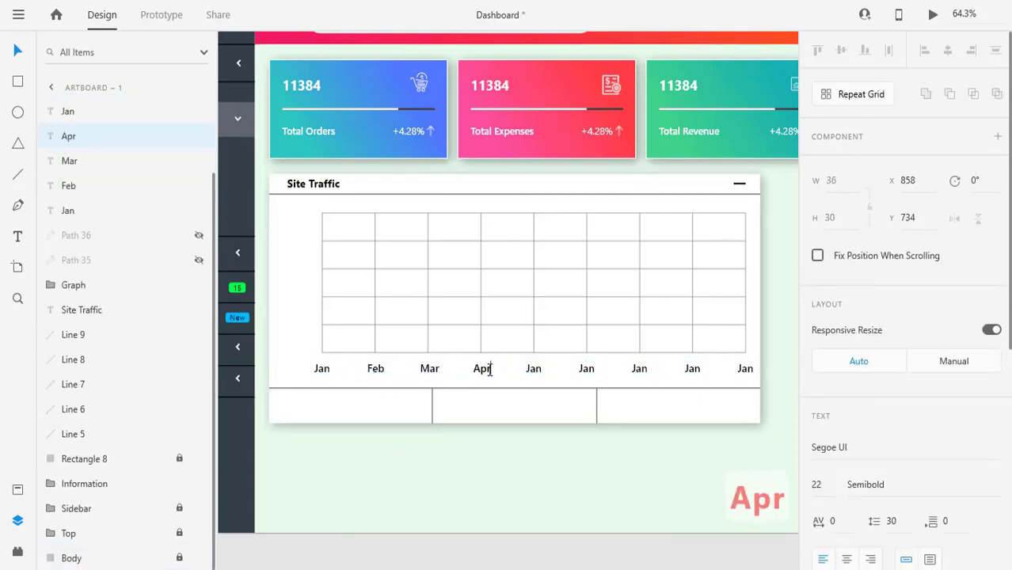
double_click(533, 369)
type("May")
Change the last four month labels to "Jun", "Jul", "Aug" and "Sep".
double_click(589, 371)
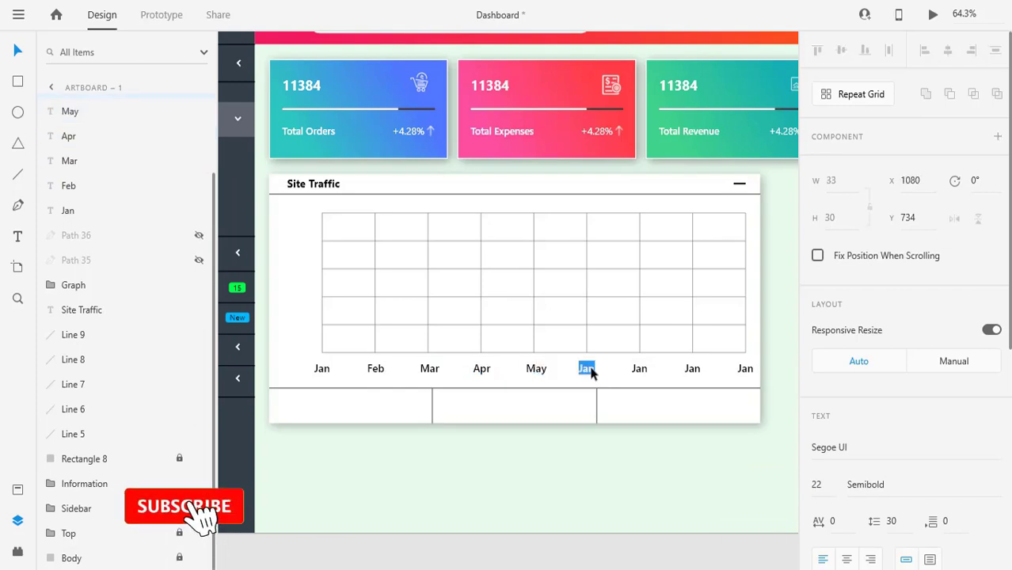
type("Jun")
double_click(639, 369)
type("Jul")
double_click(691, 369)
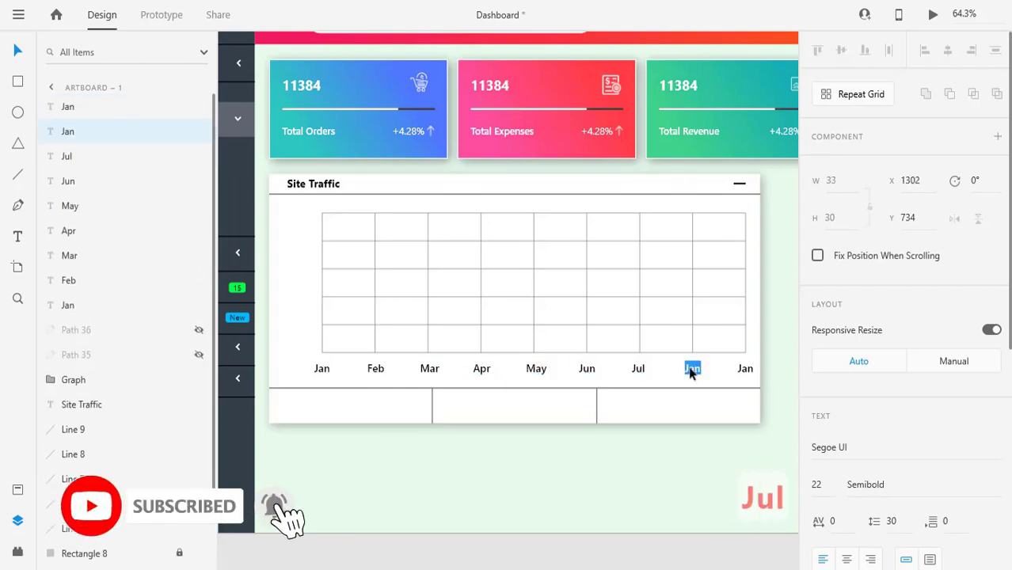
type("Aug")
double_click(745, 369)
type("Sep")
Nudge the "Sep" label 2 px to the left to centre it beneath the grid's last vertical line.
left_click(727, 372)
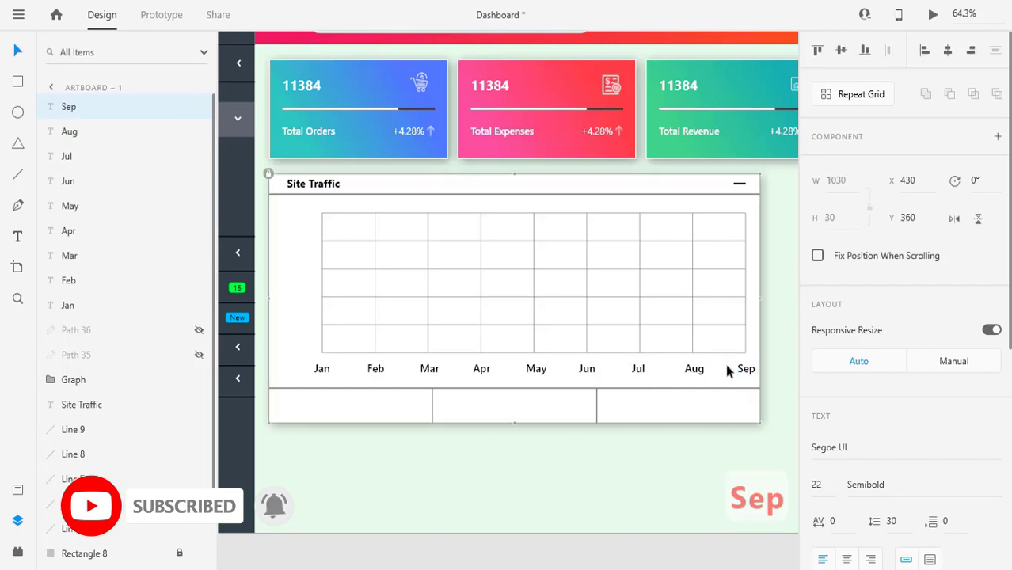
left_click(713, 390)
left_click(742, 371)
key("Left")
key("Left")
left_click(698, 386)
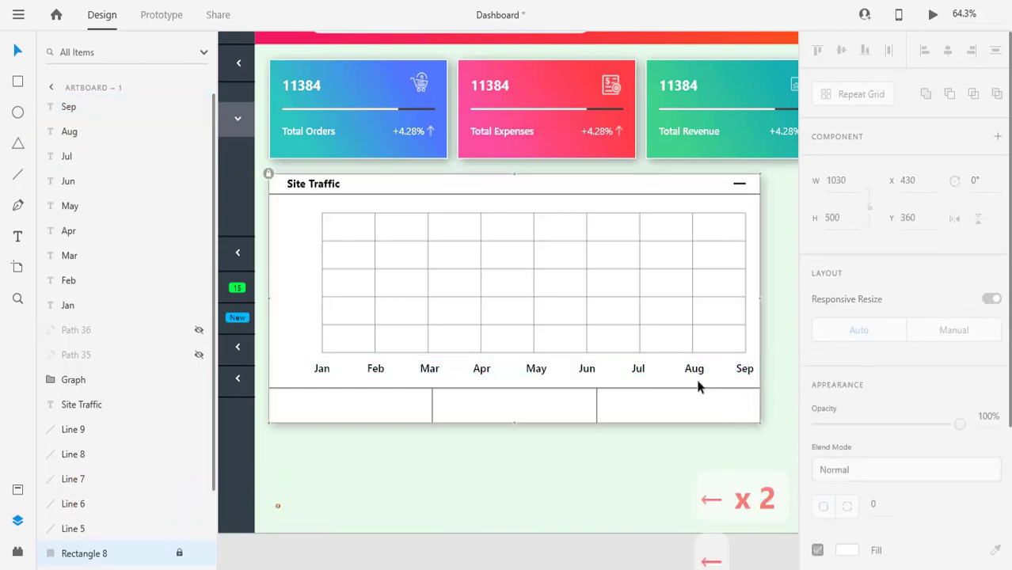
Group the nine month labels and name the group "Month".
left_click_drag(311, 361, 754, 369)
key("ctrl+g")
double_click(84, 109)
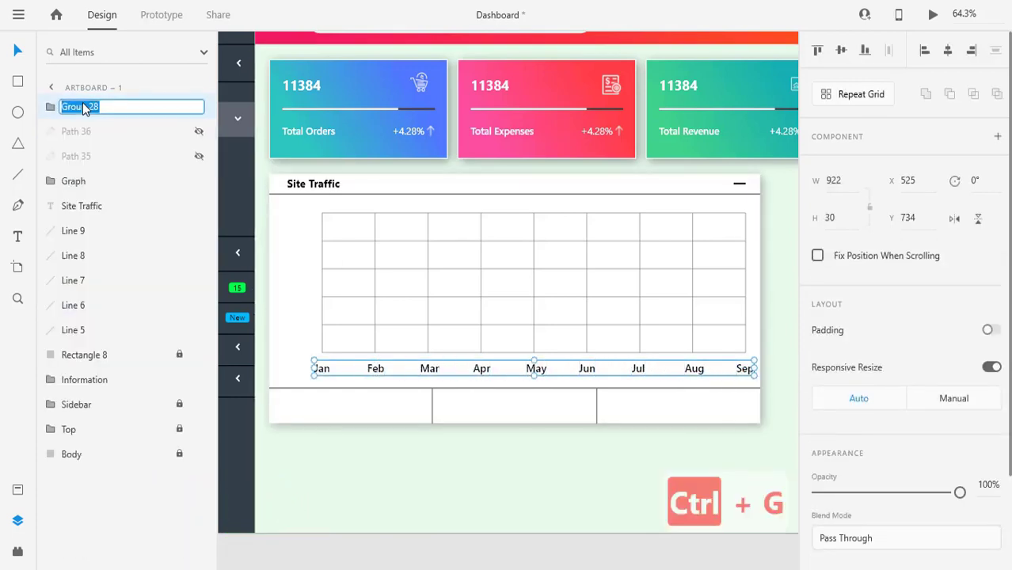
type("Month")
key("Return")
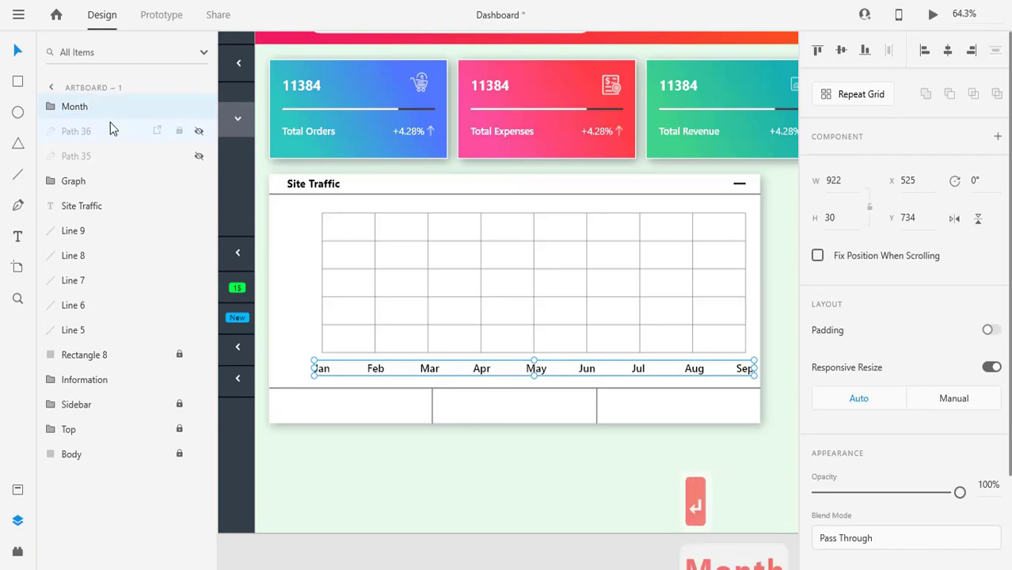
Add a "5k" text label left of the grid and align it with the grid's top line.
left_click(284, 297)
key("t")
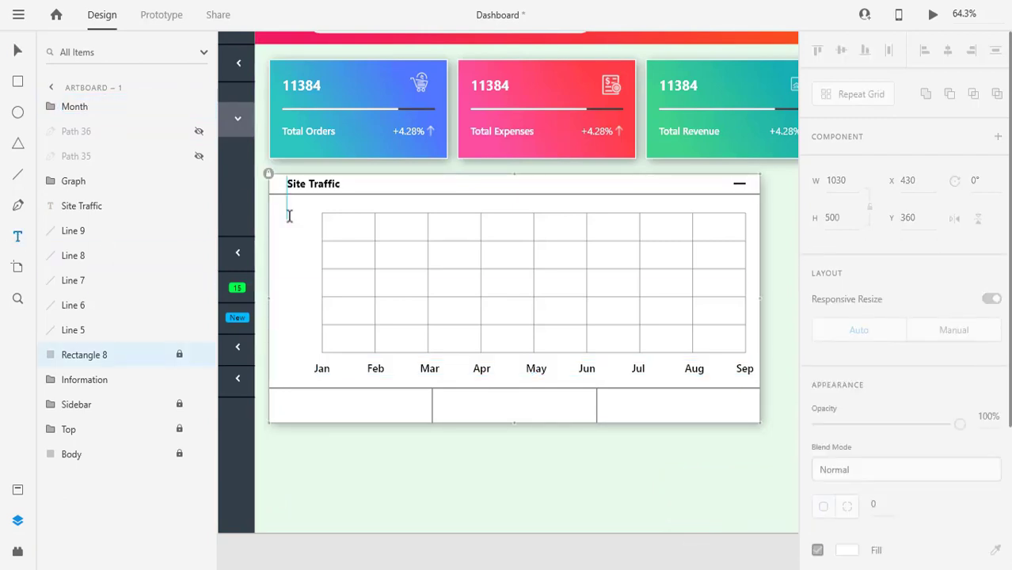
left_click(288, 210)
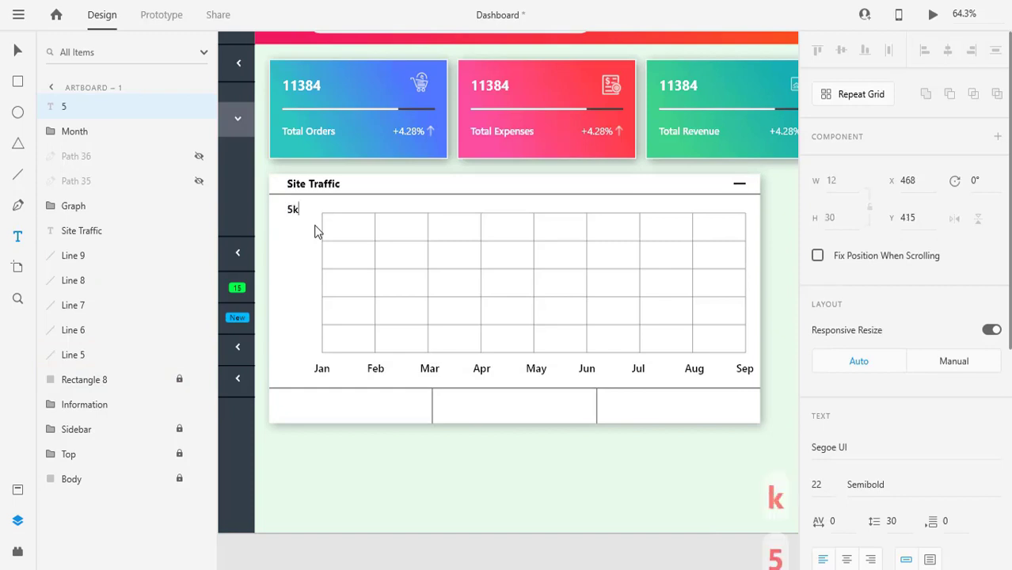
type("5k")
key("Escape")
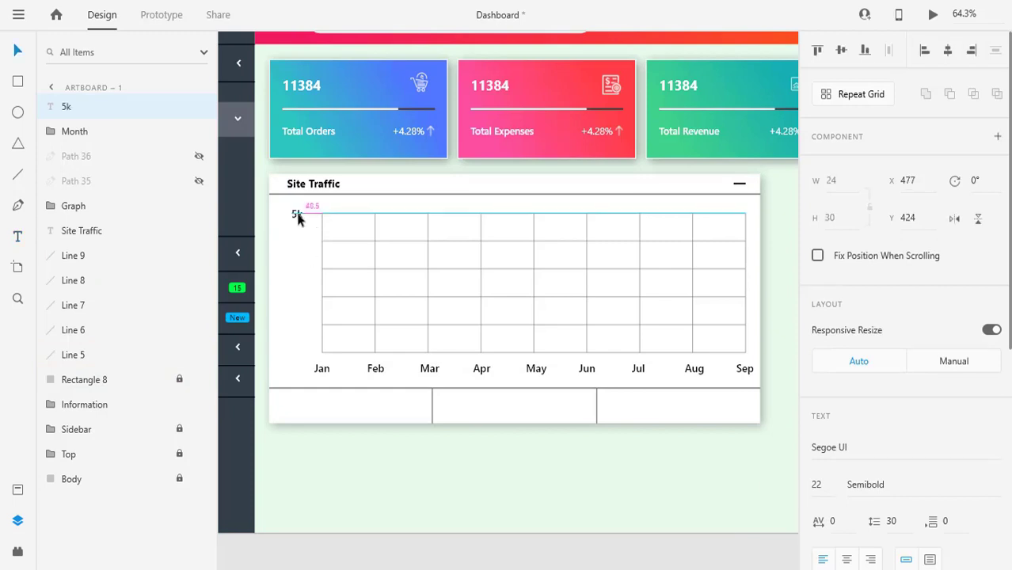
left_click(298, 279)
left_click(297, 214)
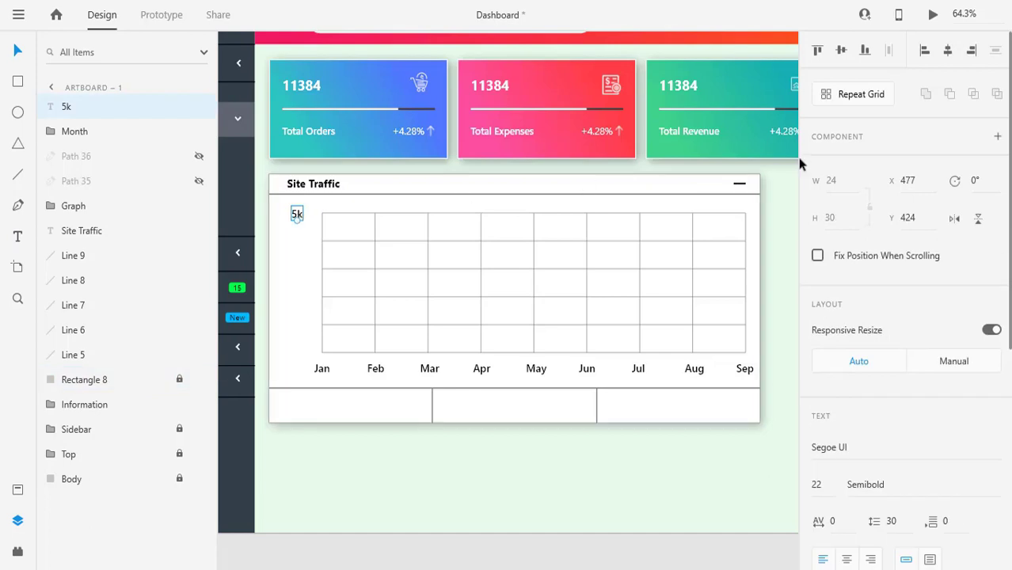
Repeat the "5k" label downward with Repeat Grid into six copies spaced 24 apart, and ungroup them.
key("ctrl+r")
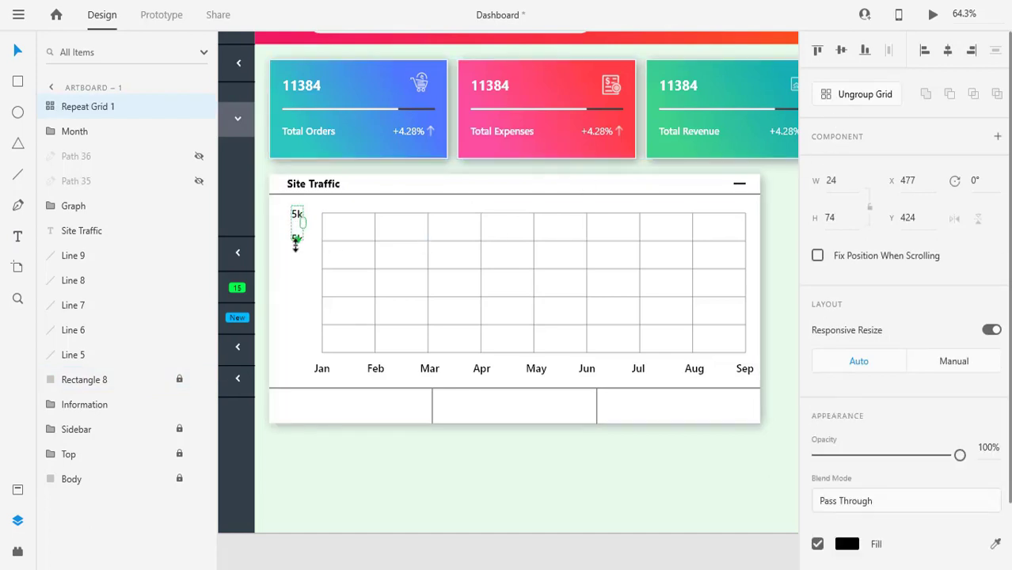
left_click_drag(296, 244, 297, 334)
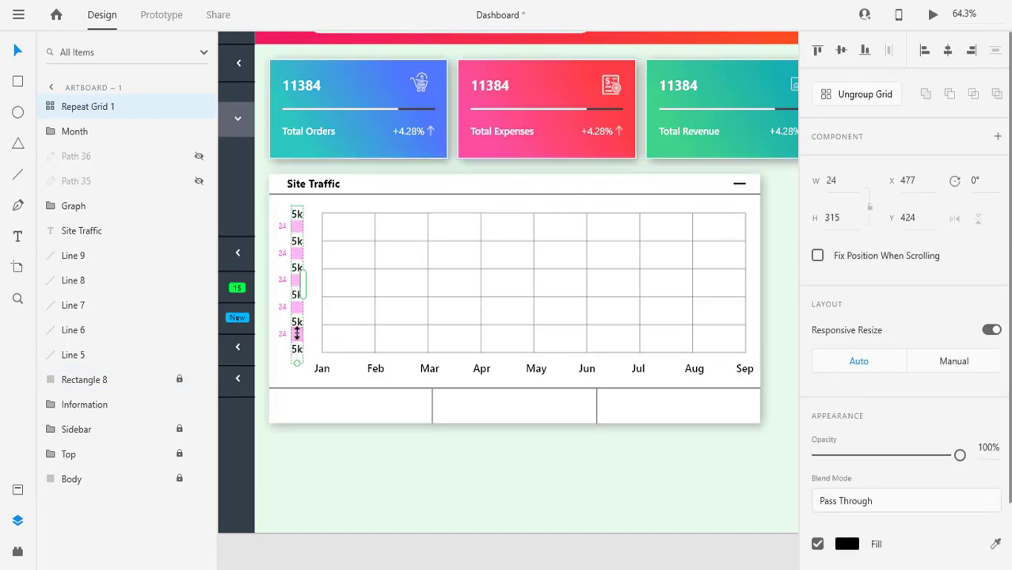
left_click(312, 323)
left_click(297, 321)
left_click(844, 97)
left_click(389, 409)
Change the lowest three vertical-axis labels to "0", "1k" and "2k", going from bottom to top.
double_click(298, 349)
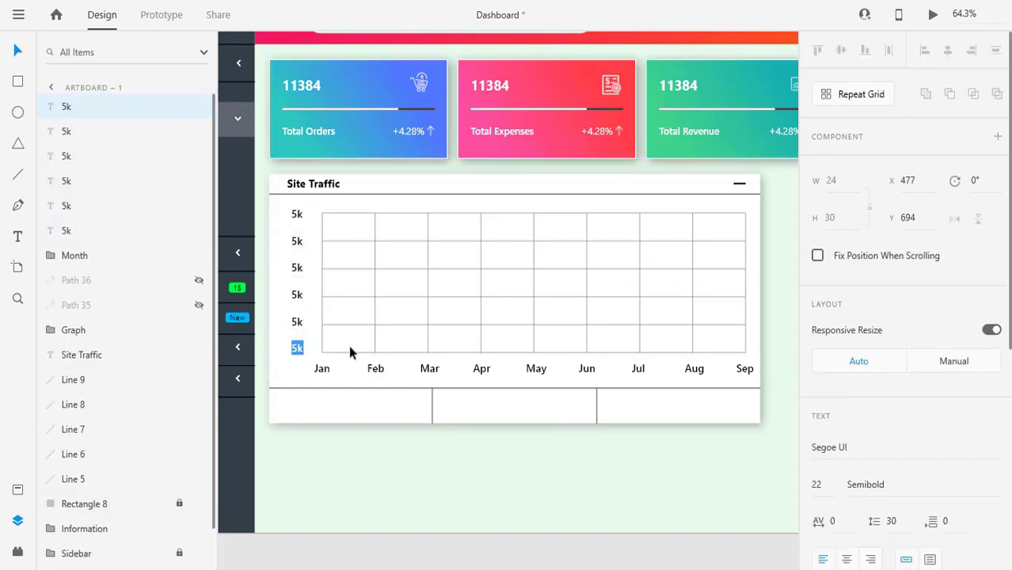
type("0")
double_click(297, 321)
key("BackSpace")
type("1")
left_click(296, 292)
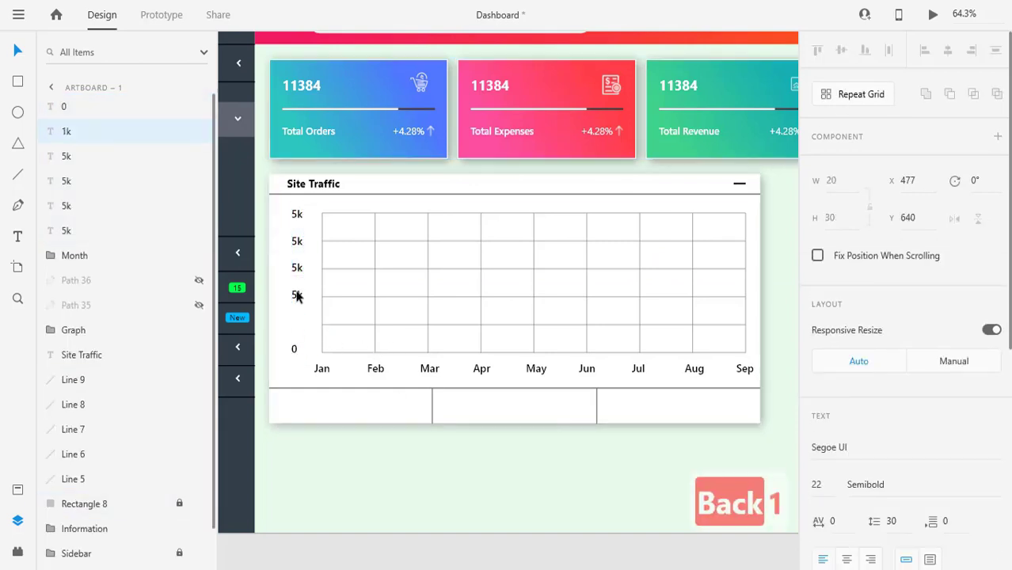
double_click(297, 294)
key("BackSpace")
type("2")
Change the next two vertical-axis labels going upward to "3k" and "4k".
left_click(296, 268)
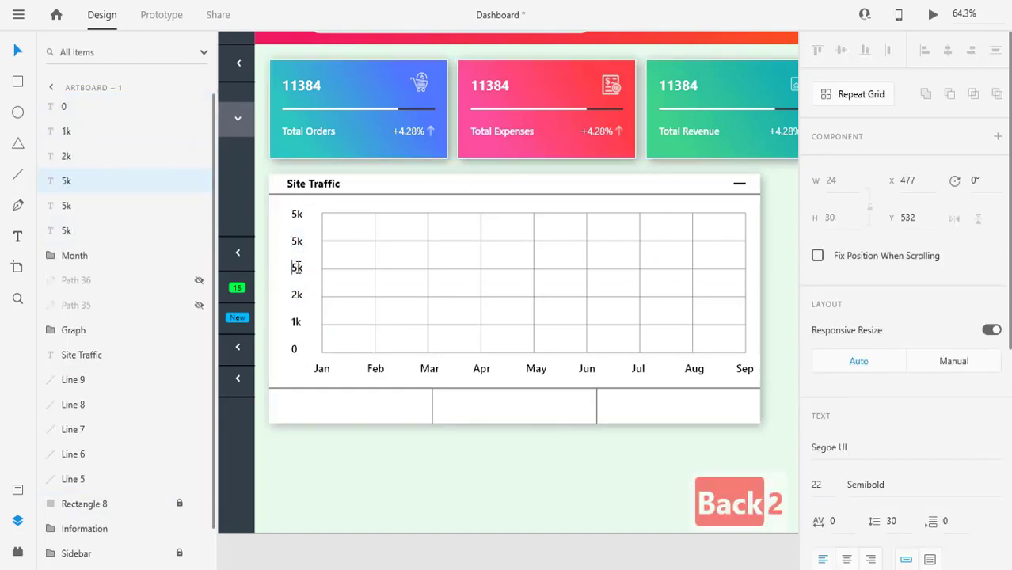
double_click(296, 268)
key("BackSpace")
type("3")
left_click(296, 242)
double_click(297, 241)
key("BackSpace")
type("4")
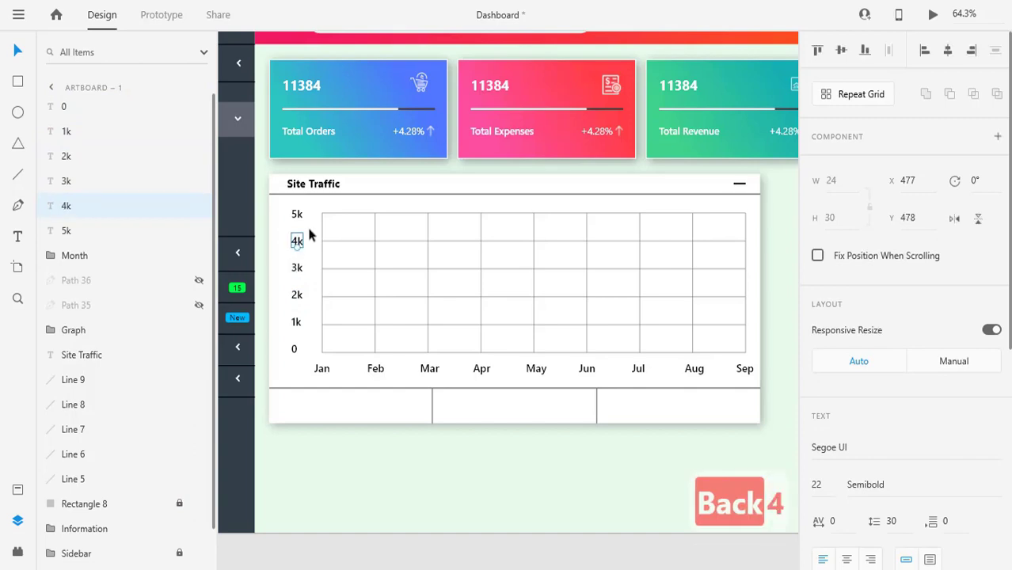
left_click(311, 236)
Group the six vertical-axis labels from 0 to 5k and name the group "Visitor".
scroll(399, 424, "down", 2)
left_click_drag(296, 255, 323, 366)
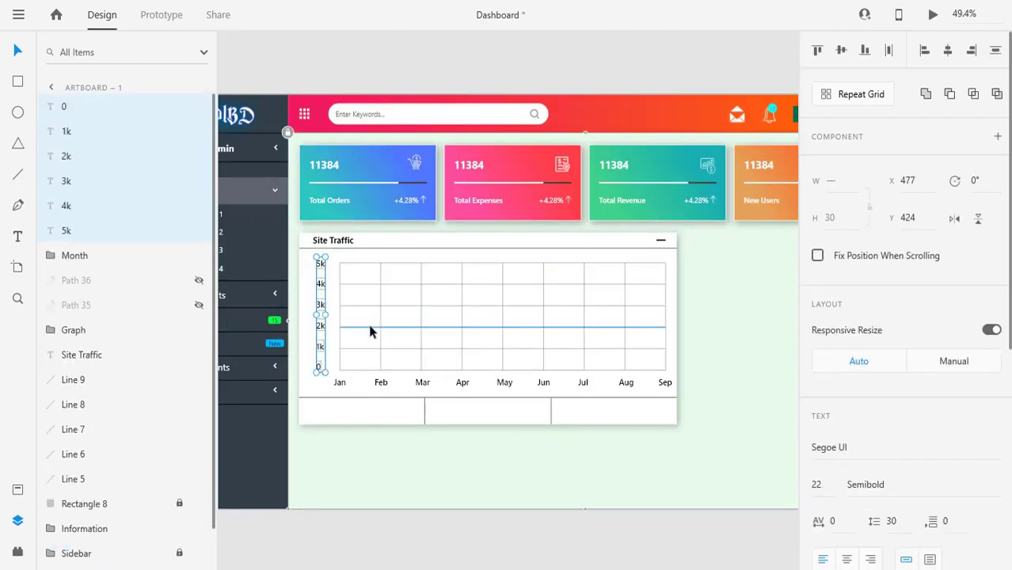
key("ctrl+g")
double_click(77, 107)
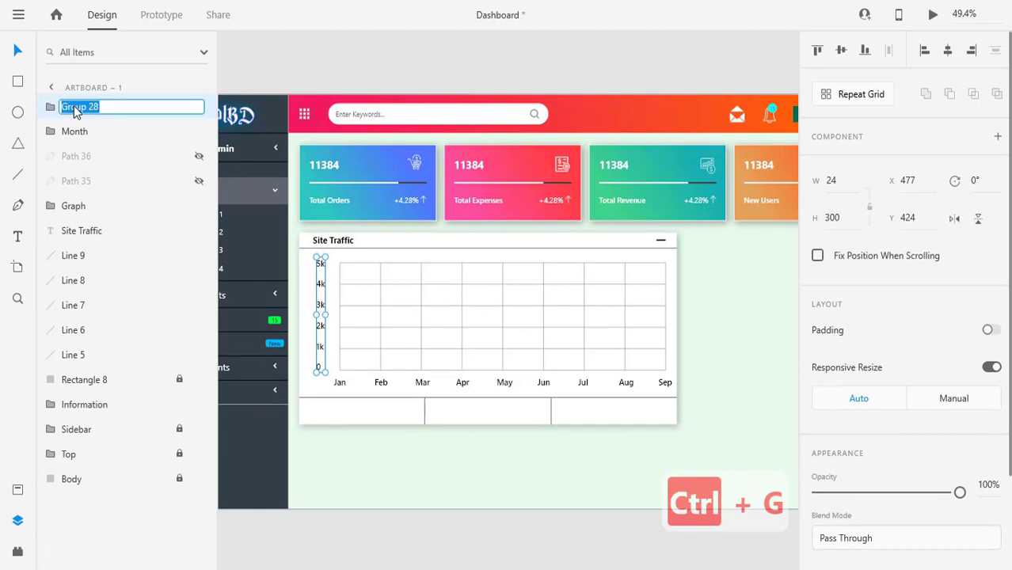
type("Visitor")
key("Return")
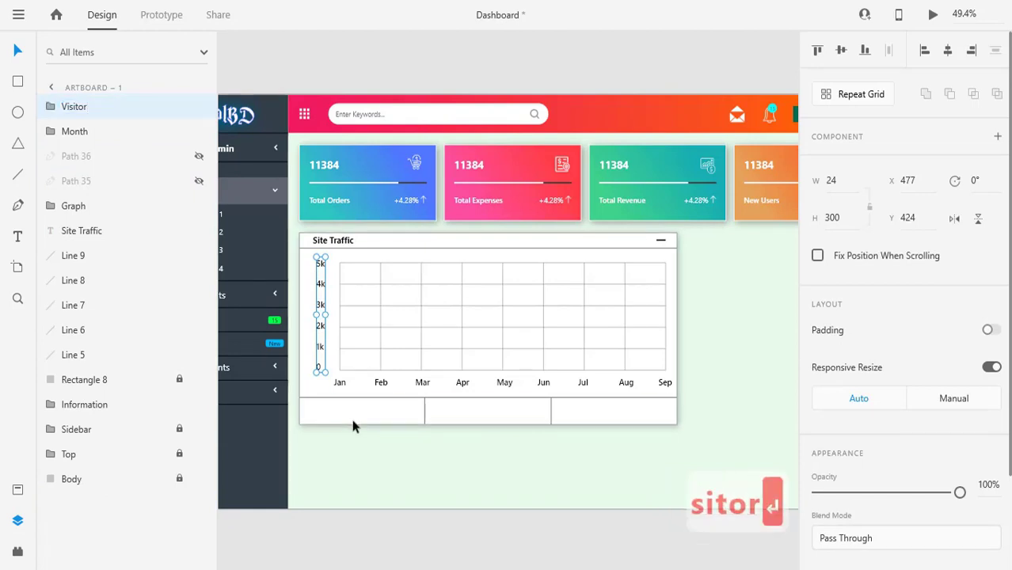
left_click(349, 445)
Make the hidden blue and pink wave shapes visible again over the graph grid.
left_click(378, 297)
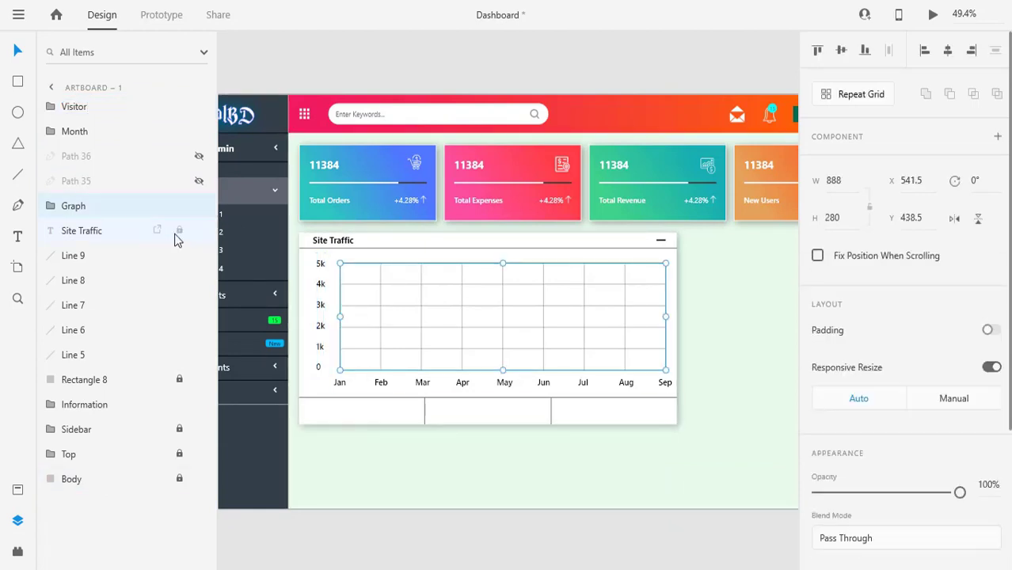
left_click(198, 181)
left_click(199, 156)
left_click(701, 346)
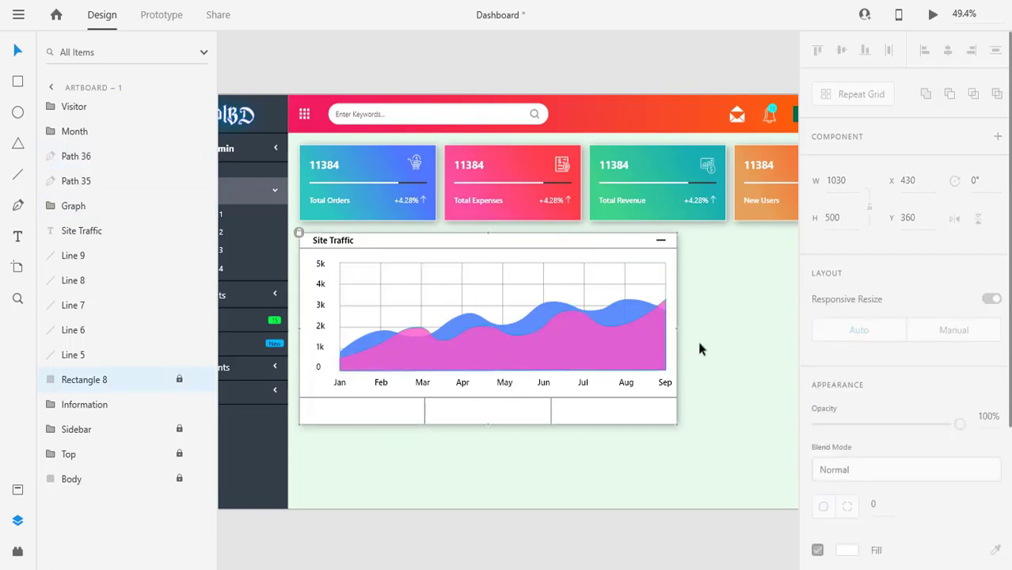
Copy the "Site Traffic" title into the first footer cell and change the copy's text to "2.9M".
scroll(438, 455, "up", 3)
left_click(329, 99)
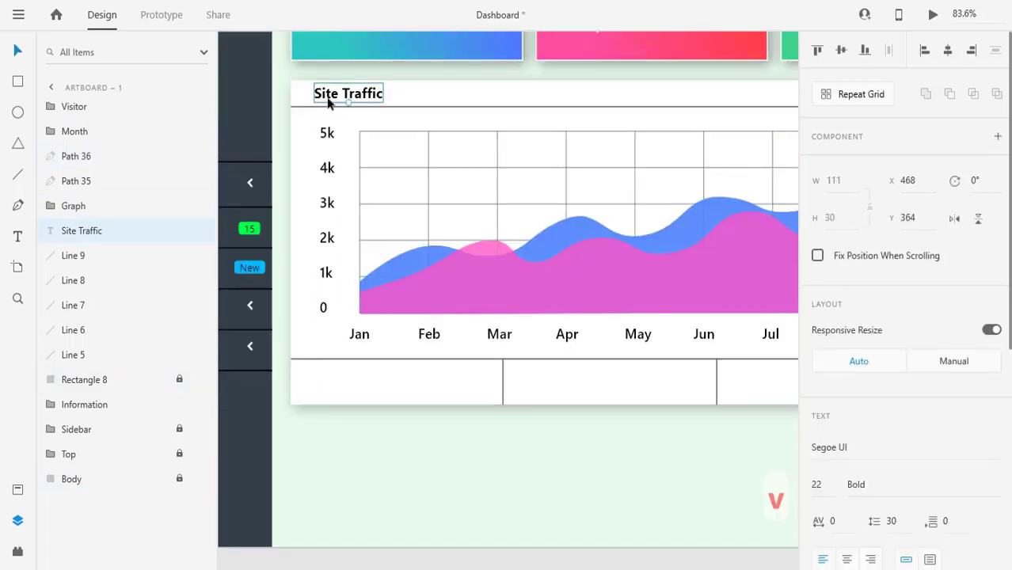
left_click_drag(328, 99, 377, 384)
double_click(386, 379)
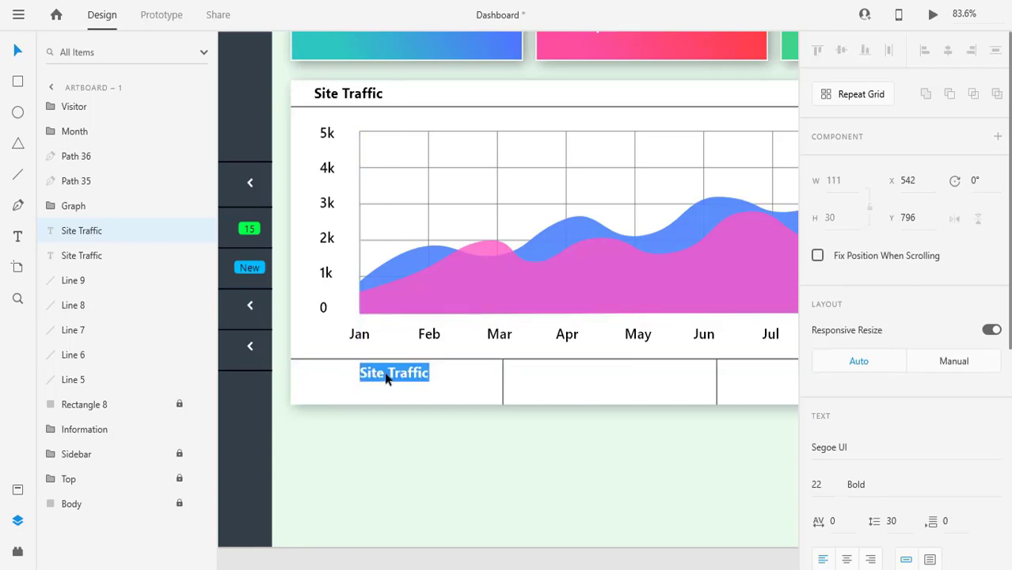
type("2.9M")
key("Escape")
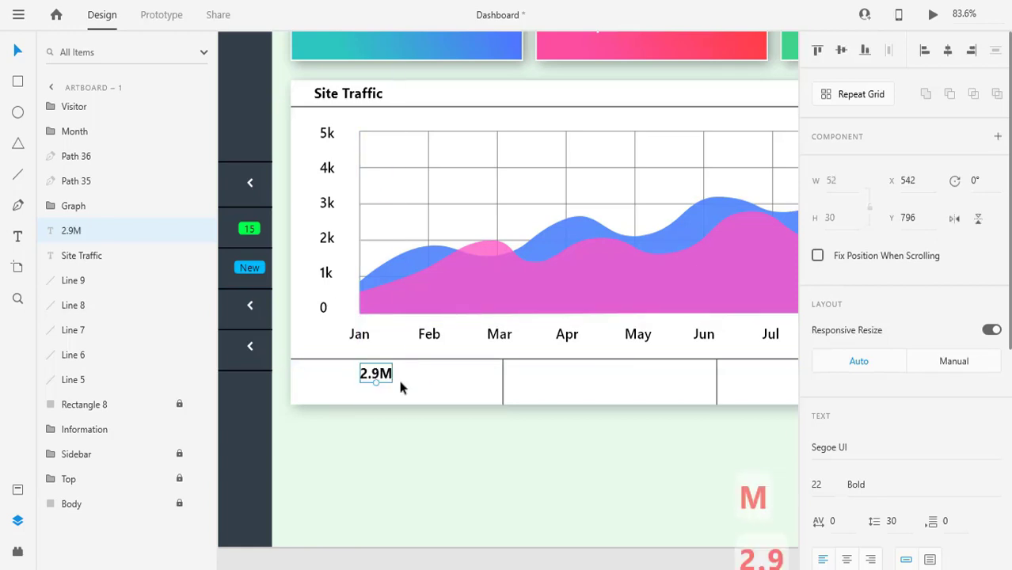
Duplicate the "2.9M" label directly below itself in the first footer cell and change the copy's text to "Overall Visitor".
left_click_drag(400, 385, 400, 405)
key("Return")
type("Over")
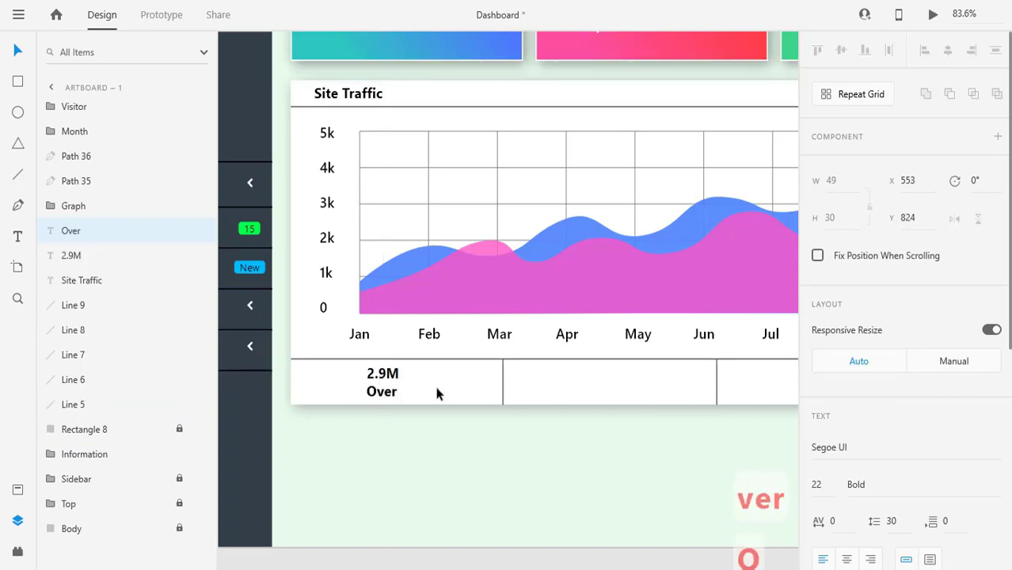
type("all Visitor")
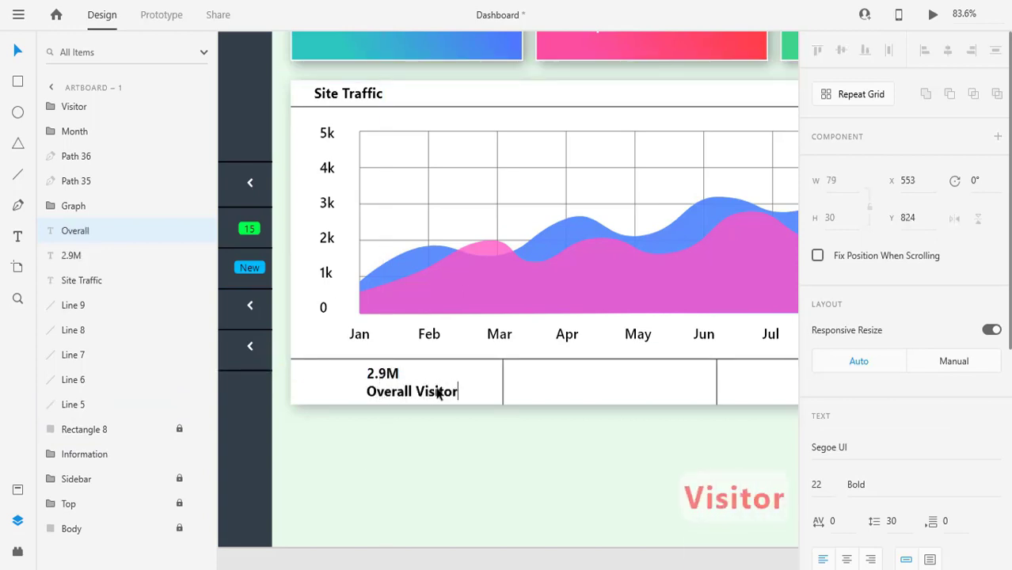
key("Escape")
Set the font size of the "Overall Visitor" label to 20.
double_click(423, 393)
scroll(820, 351, "down", 3)
left_click(820, 350)
key("Down")
key("Down")
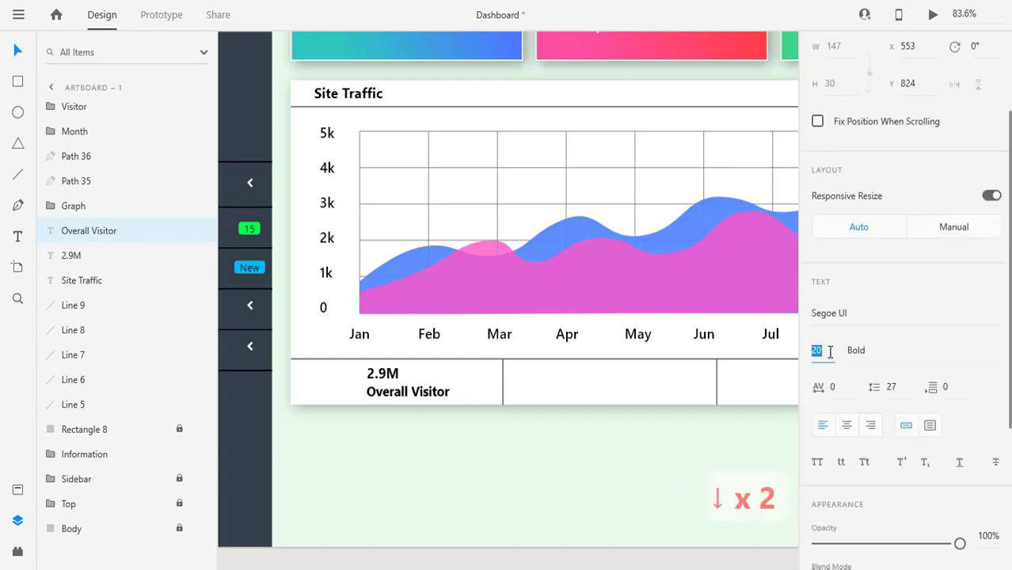
Change the "Overall Visitor" label to Regular weight and centre it horizontally with "2.9M" in the first footer cell.
left_click(996, 350)
left_click(905, 227)
key("Escape")
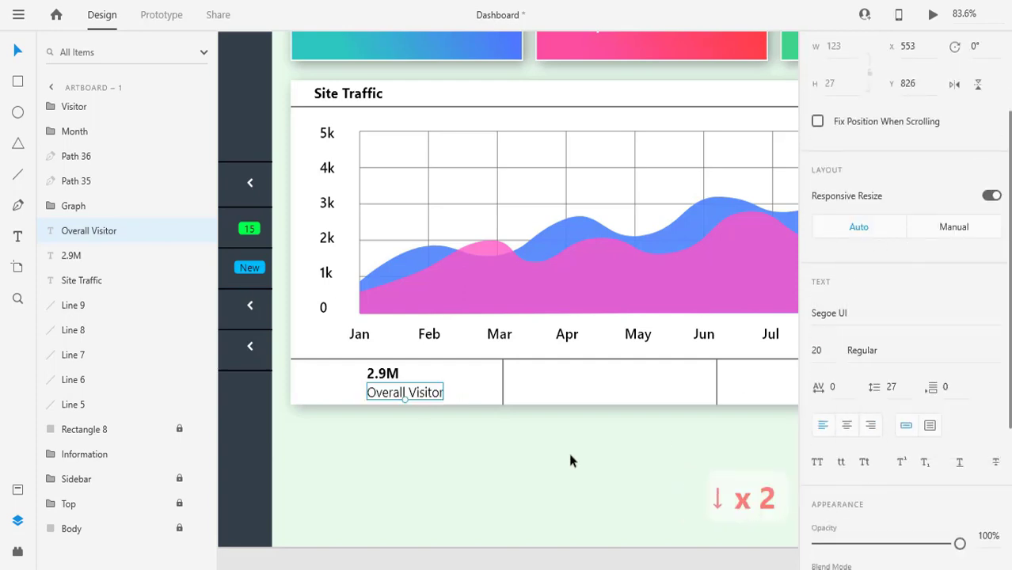
left_click(386, 376, "shift")
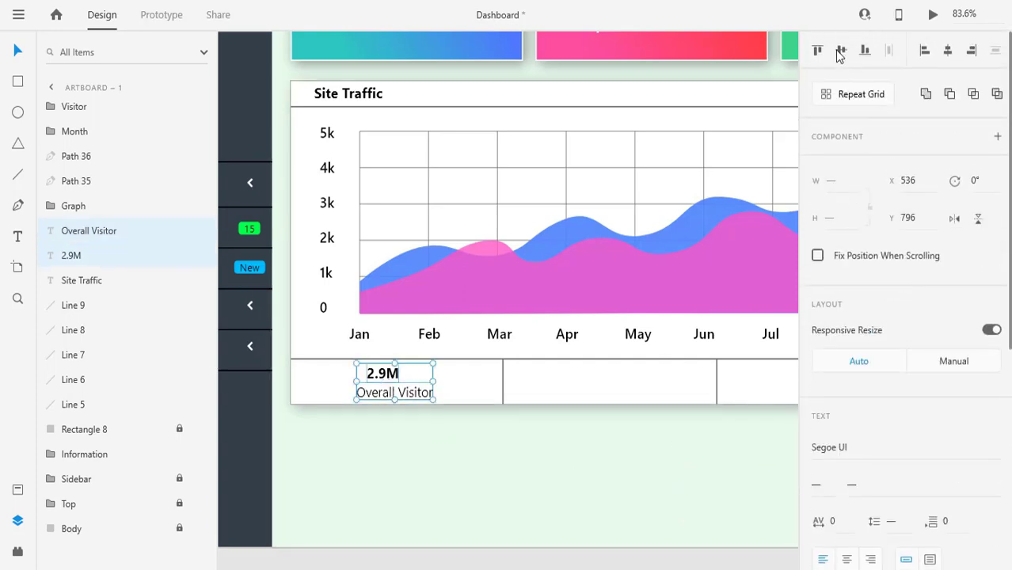
left_click(948, 50)
left_click_drag(353, 371, 412, 394)
left_click(452, 400)
Set the font size of the "Overall Visitor" label to 18.
left_click(414, 389)
double_click(413, 389)
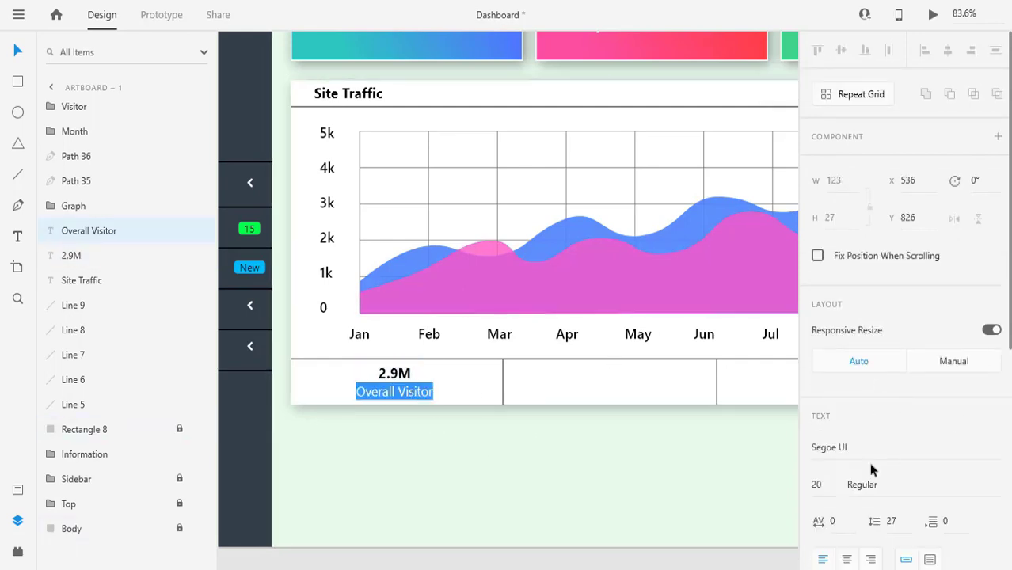
left_click(836, 487)
key("Down")
key("Down")
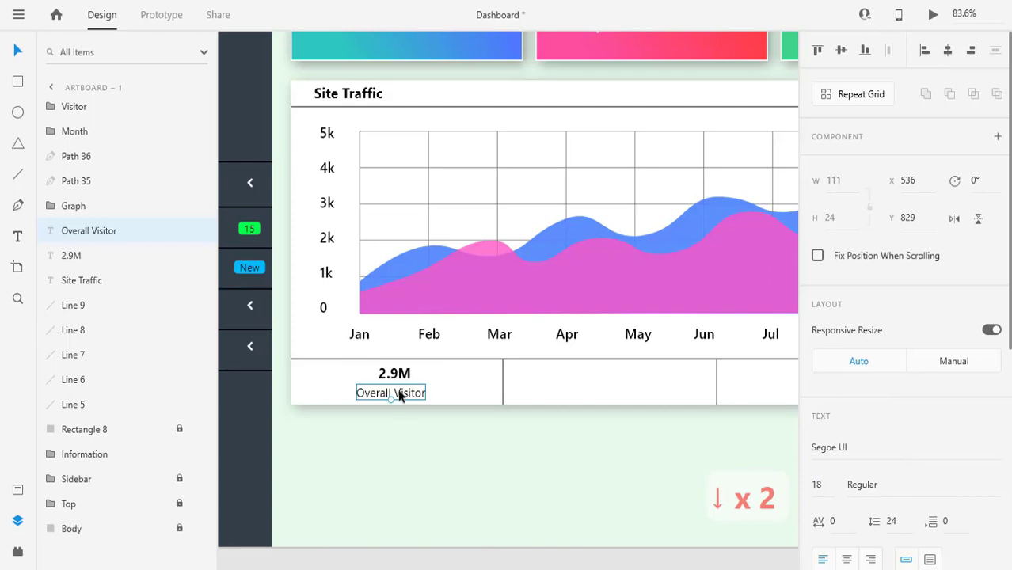
Duplicate the "2.9M" and "Overall Visitor" label pair into the second and third footer cells.
left_click_drag(399, 391, 637, 380)
left_click(398, 373)
left_click(420, 388, "shift")
left_click(418, 416)
left_click_drag(632, 462, 527, 461)
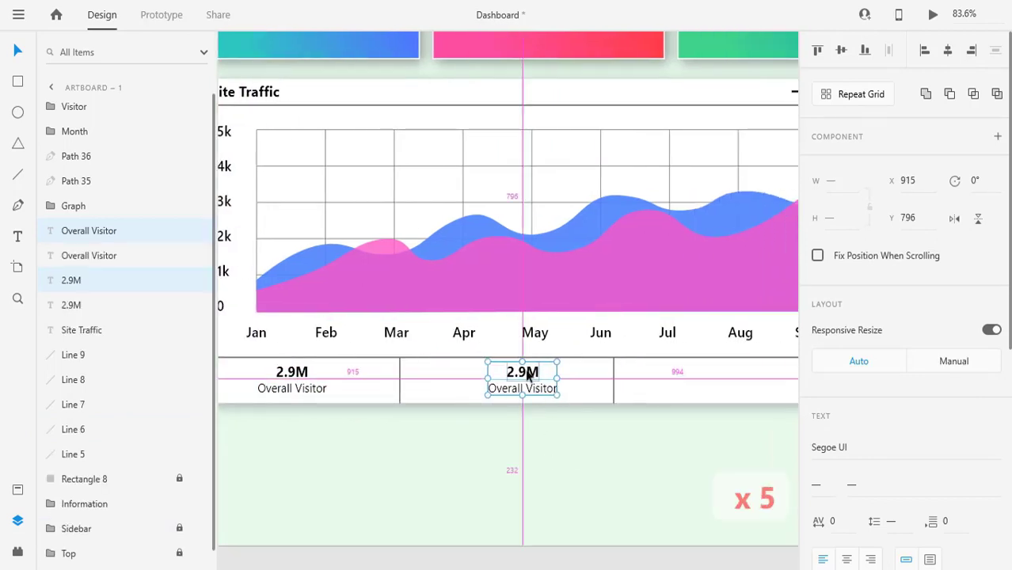
left_click_drag(533, 374, 722, 372)
left_click(696, 433)
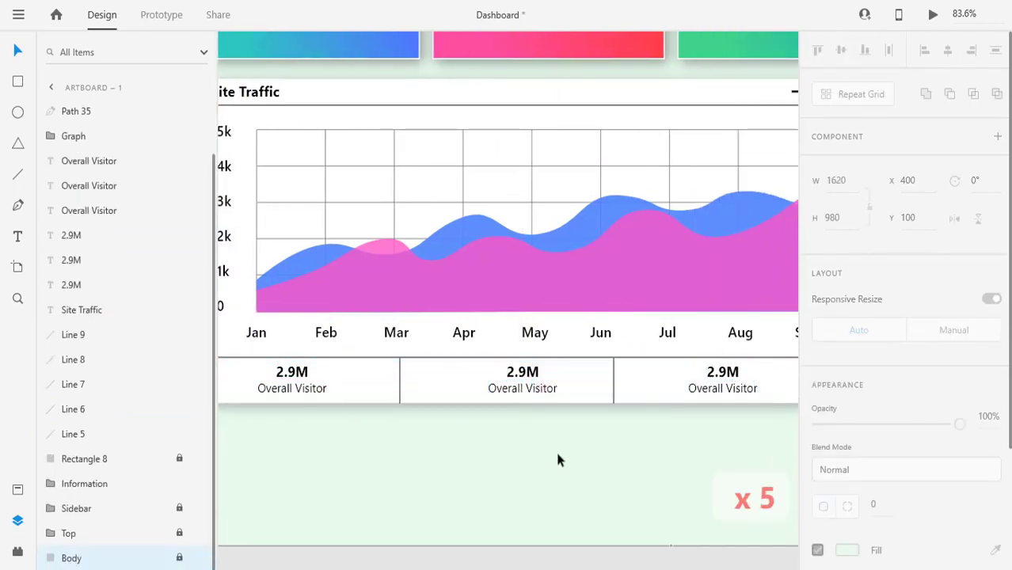
Change the second footer cell's texts to "02:08m" and "Average Spend".
double_click(523, 373)
type("02")
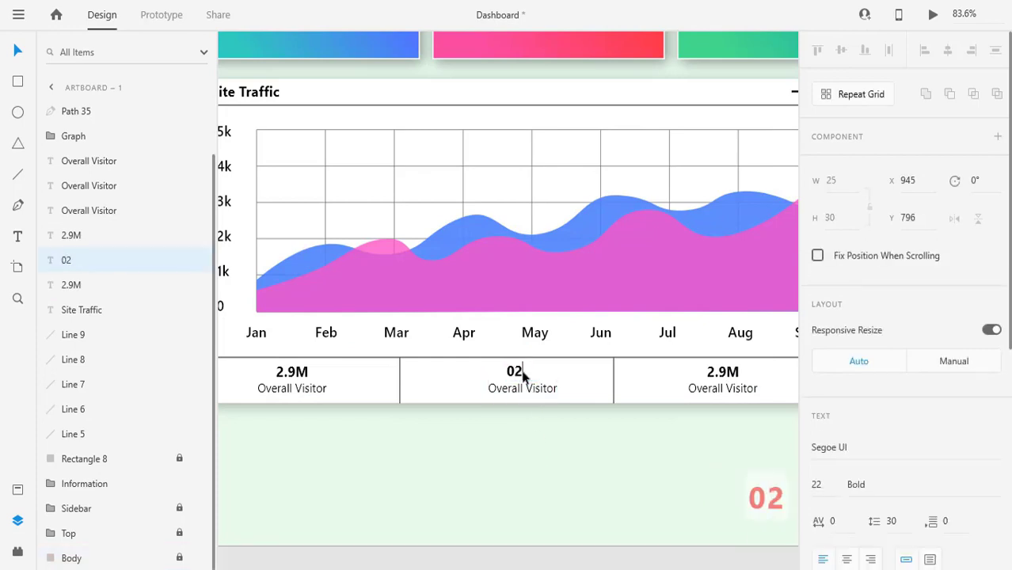
type(":08m")
left_click(526, 388)
double_click(529, 389)
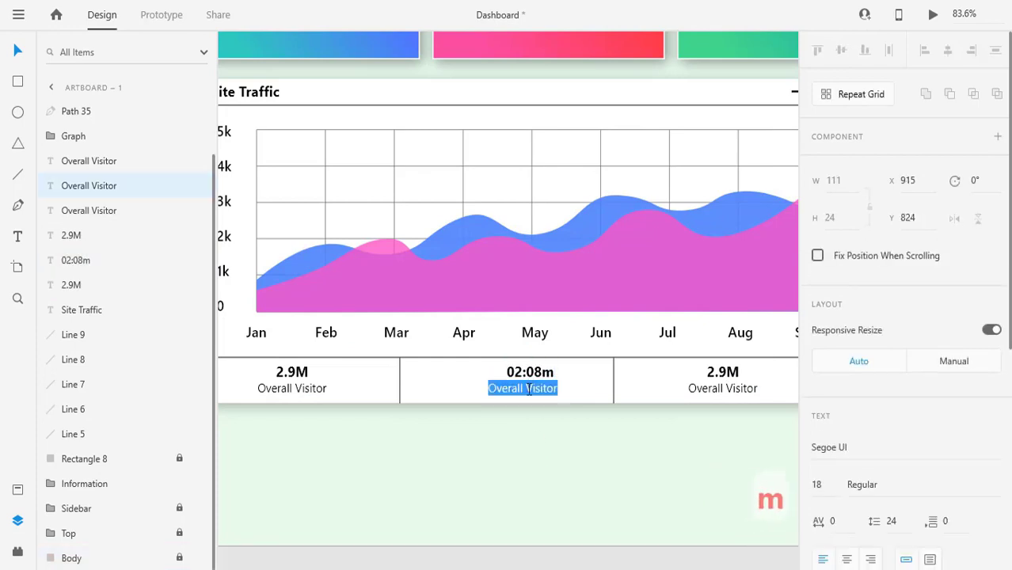
type("Average Spend")
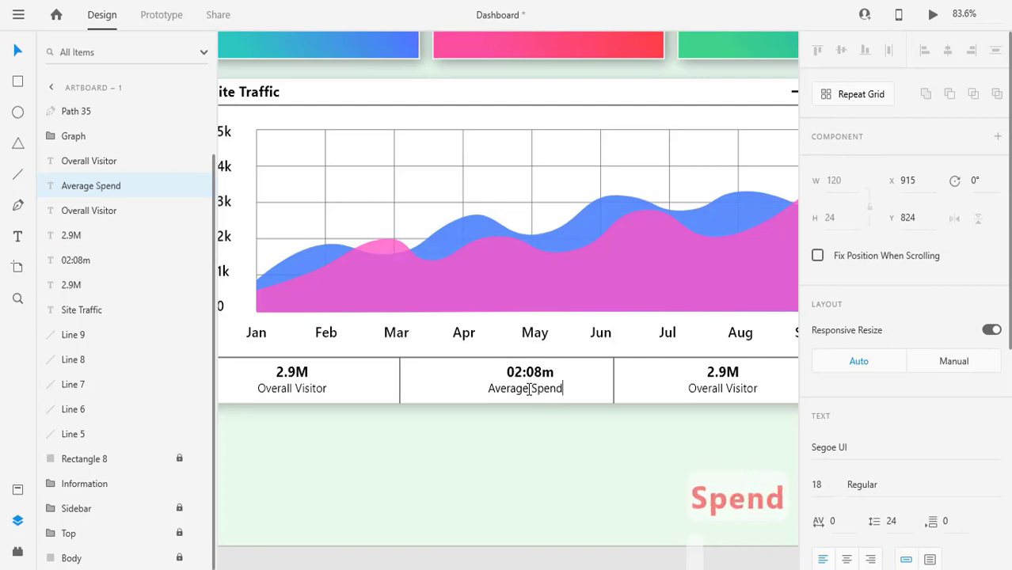
Centre "02:08m" and "Average Spend" horizontally with each other.
left_click(530, 372)
left_click(525, 389, "shift")
left_click(563, 450)
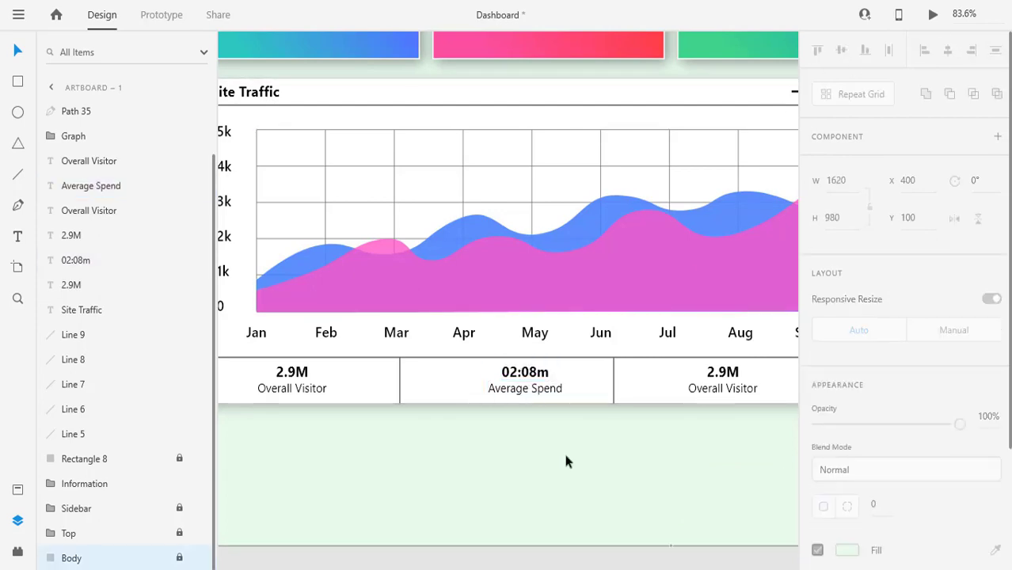
Nudge the captions in all three footer cells up to Y 821, closer to the figures above them.
left_click(519, 389)
key("Up")
key("Up")
key("Up")
key("Up")
key("Down")
key("Up")
key("Up")
key("Up")
key("Down")
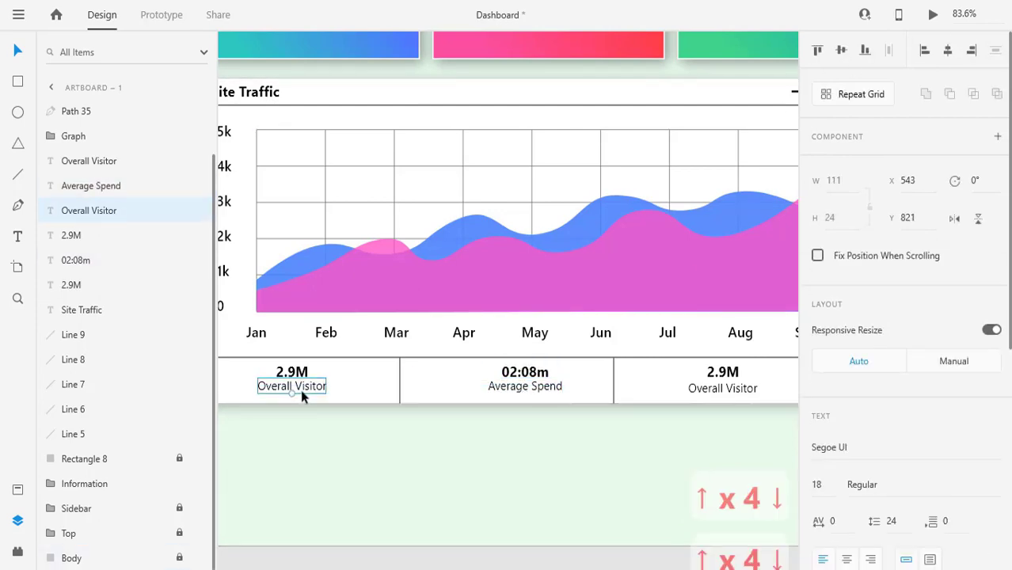
key("Right")
left_click(587, 398)
left_click(721, 390)
key("Up")
key("Up")
key("Up")
Change the third footer cell's texts to "43k" and "Overall Orders".
double_click(720, 373)
key("ctrl+a")
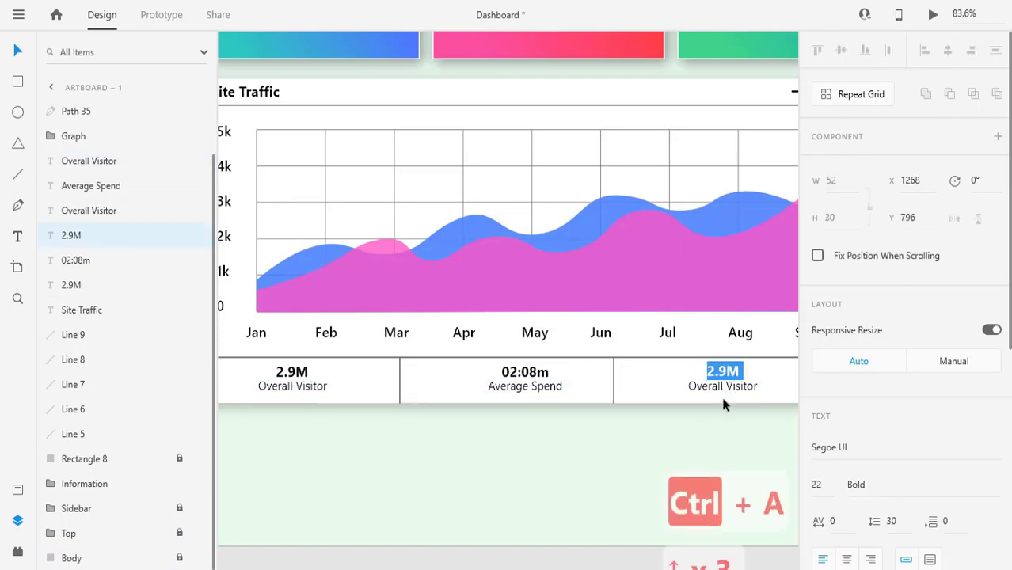
type("43k")
left_click(737, 385)
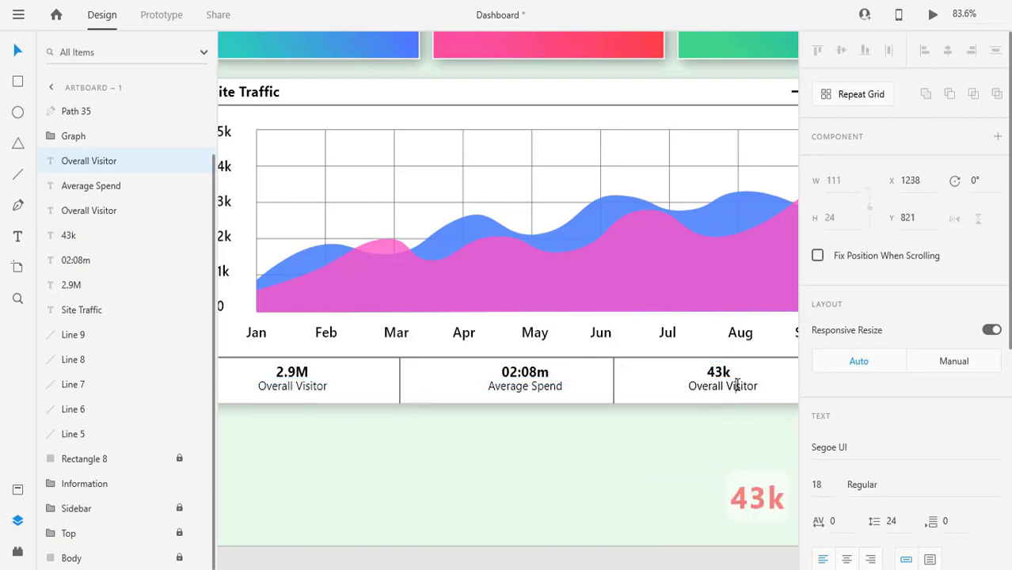
double_click(736, 386)
type("Orders")
Centre "43k" and "Overall Orders" horizontally with each other.
left_click(772, 387)
left_click(718, 374)
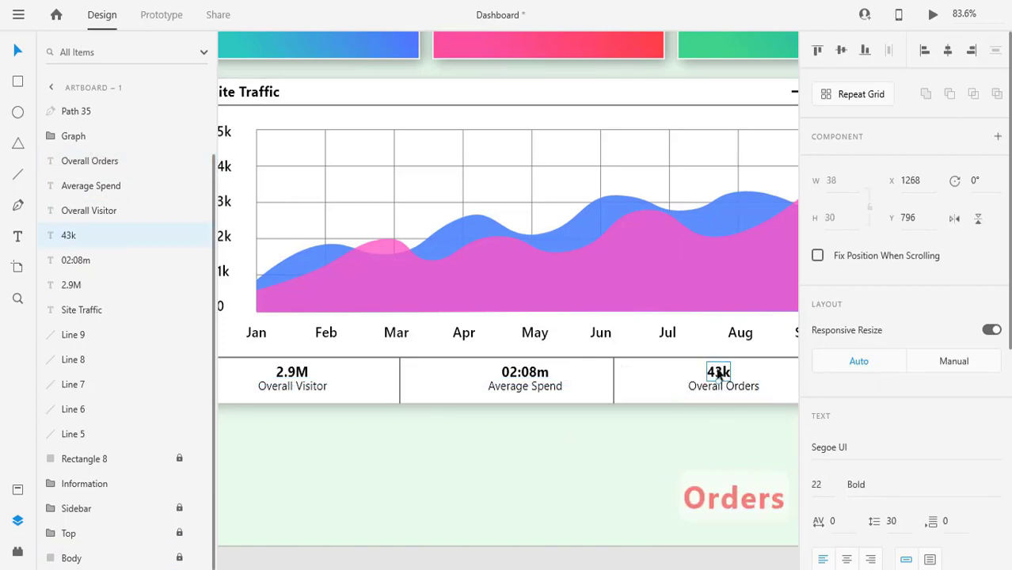
left_click(722, 386, "shift")
left_click(948, 51)
left_click(725, 435)
Move the "2.9M" and "Overall Visitor" pair slightly down within the first footer cell.
scroll(724, 442, "down", 2)
left_click(405, 402)
left_click(392, 392, "shift")
left_click_drag(392, 392, 391, 393)
Nudge the "02:08m" and "Average Spend" pair left, closer to the middle of the second footer cell.
left_click(568, 401)
left_click(567, 392, "shift")
key("Up")
key("Down")
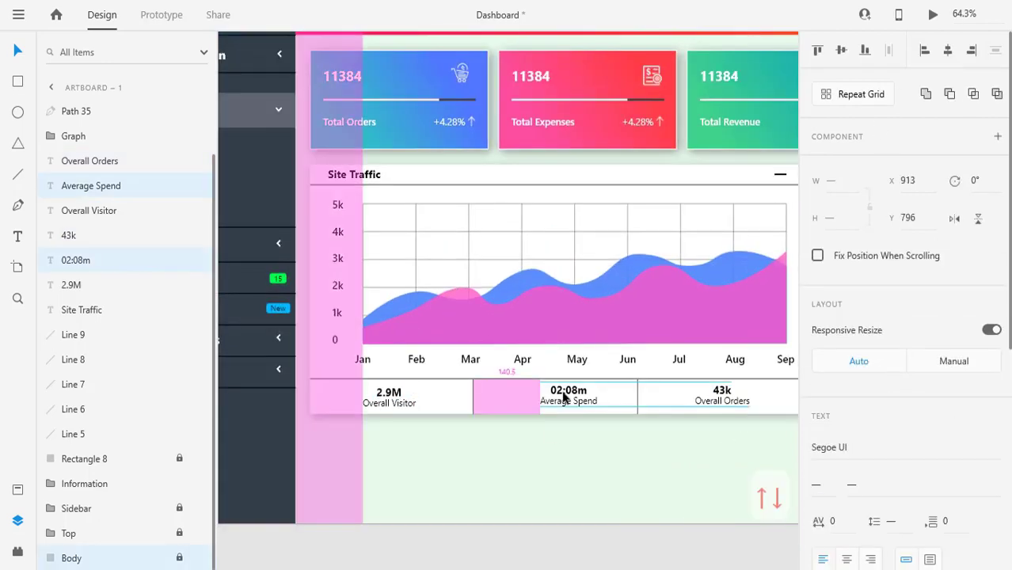
key("Left")
key("Left")
key("Left")
key("Left")
key("Left")
key("Left")
key("Left")
key("Left")
key("Left")
key("Left")
key("Left")
key("Left")
key("Left")
key("Left")
key("Left")
key("Left")
key("Right")
key("Right")
key("Right")
key("Right")
key("Right")
key("Right")
key("Right")
key("Right")
key("Right")
Nudge the "43k" and "Overall Orders" pair down to Y 800 in the third footer cell.
left_click_drag(693, 384, 722, 396)
key("space")
left_click_drag(724, 434, 667, 434)
key("Down")
key("Down")
key("Down")
key("Down")
key("Down")
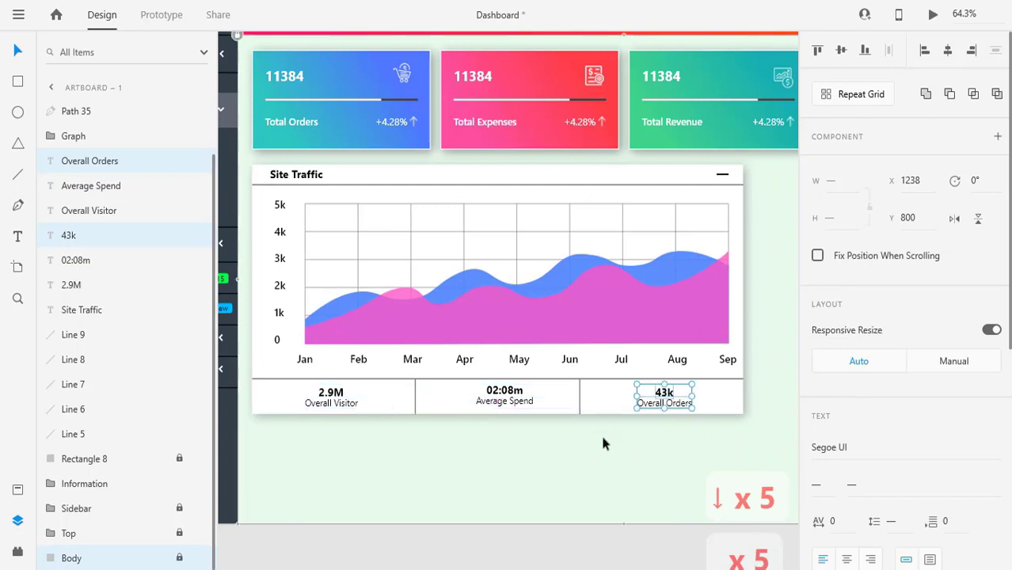
left_click(602, 437)
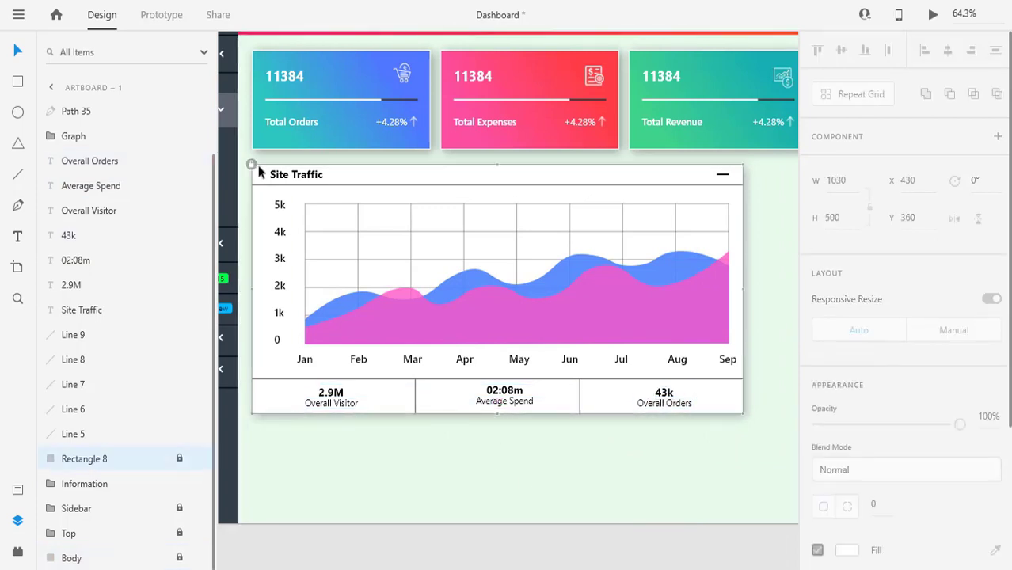
Group all contents of the Site Traffic panel and name the group "Line Chart".
left_click_drag(254, 165, 737, 408)
key("ctrl+g")
double_click(73, 106)
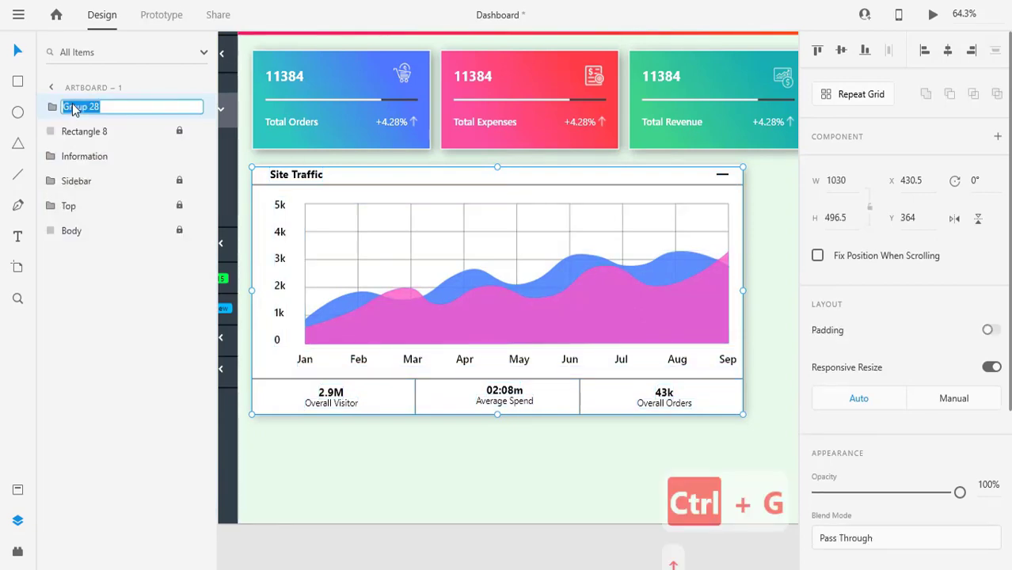
type("Line Chart")
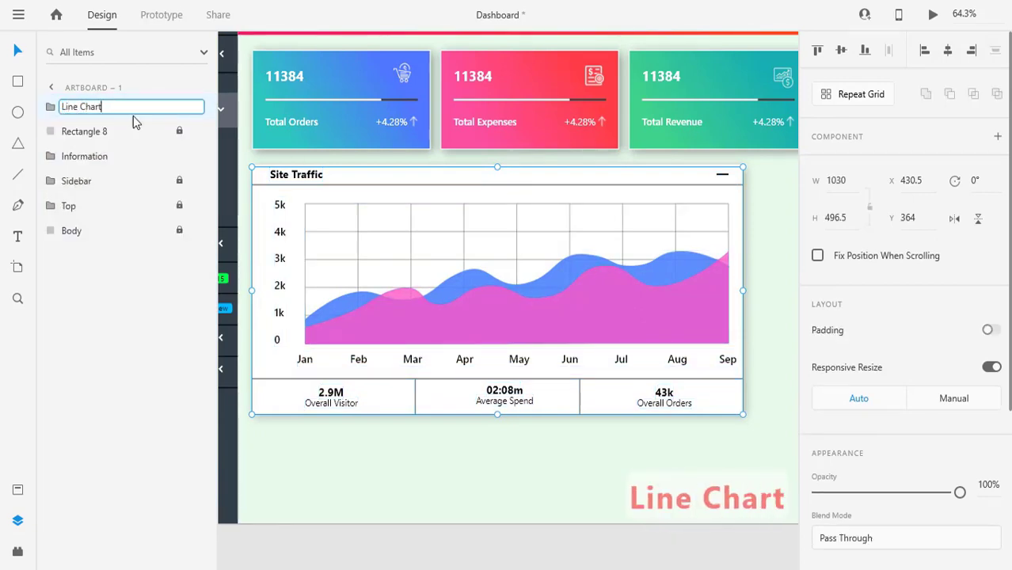
key("Return")
left_click_drag(571, 327, 584, 423)
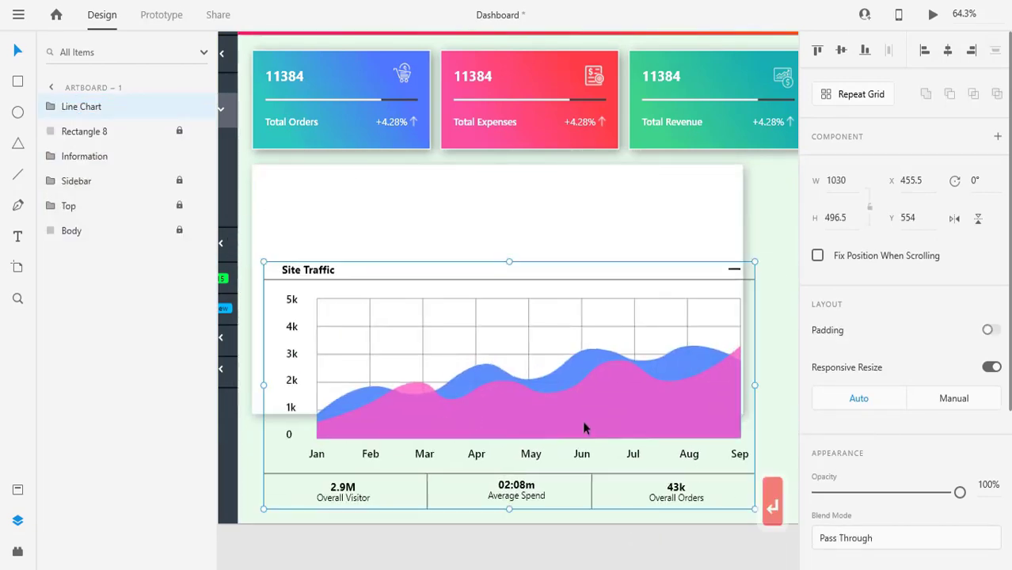
key("ctrl+z")
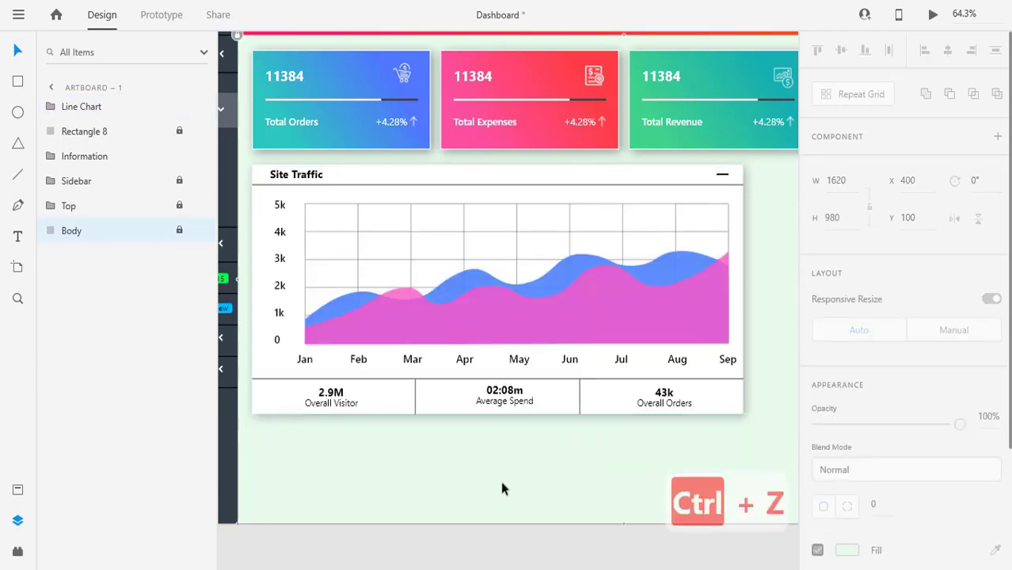
Unlock the chart panel's white background rectangle and select it together with the "Line Chart" group.
left_click(319, 174)
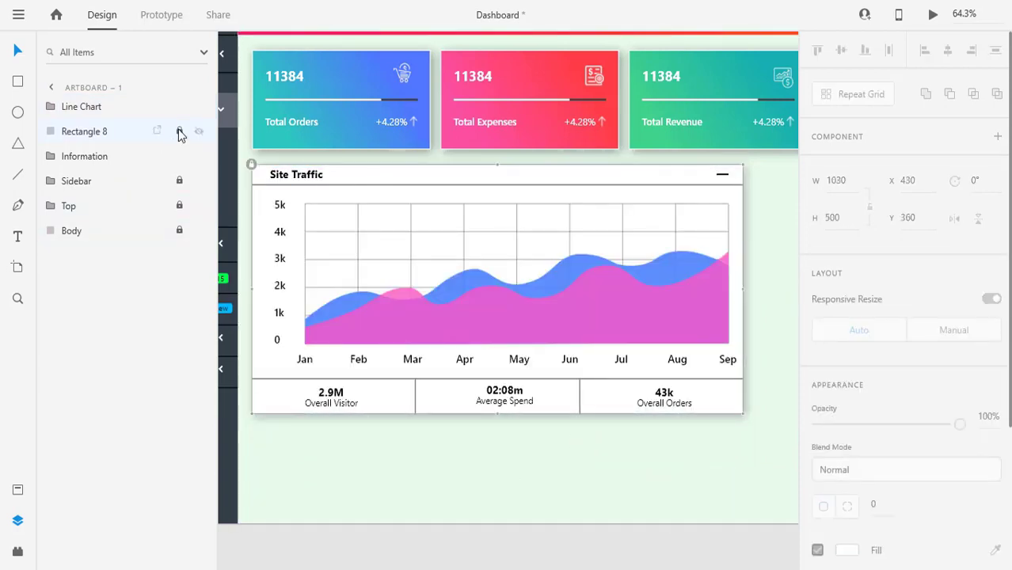
left_click(179, 132)
left_click(94, 131, "shift")
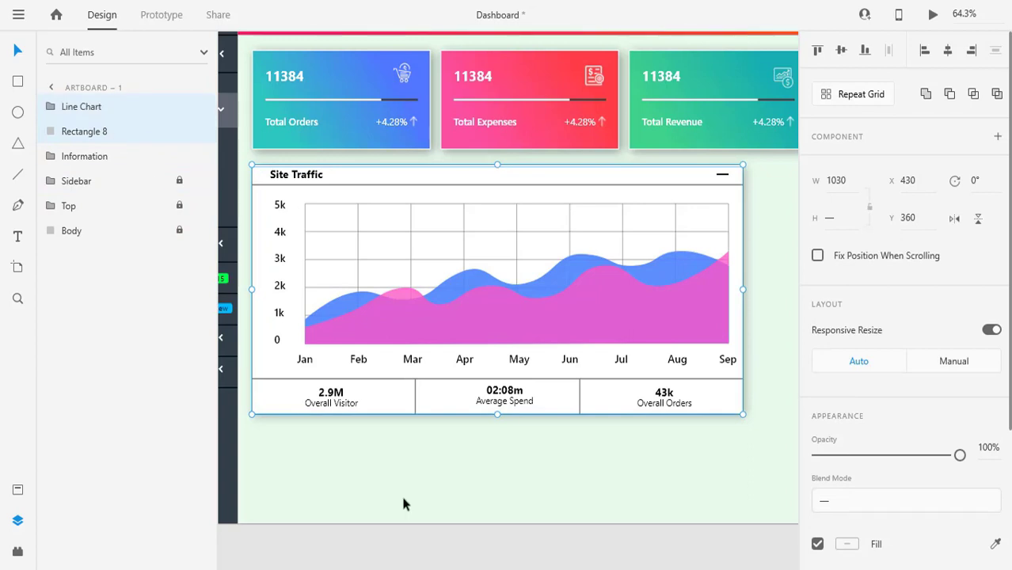
Group the background rectangle with the chart contents and name the new group "Line Chart".
key("ctrl+g")
double_click(78, 107)
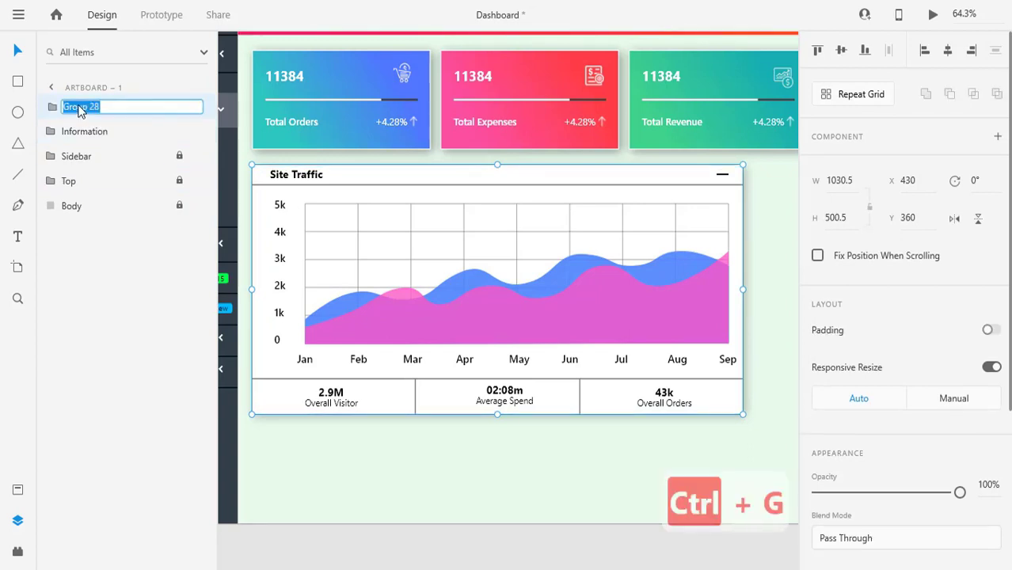
type("Line Chart")
key("Return")
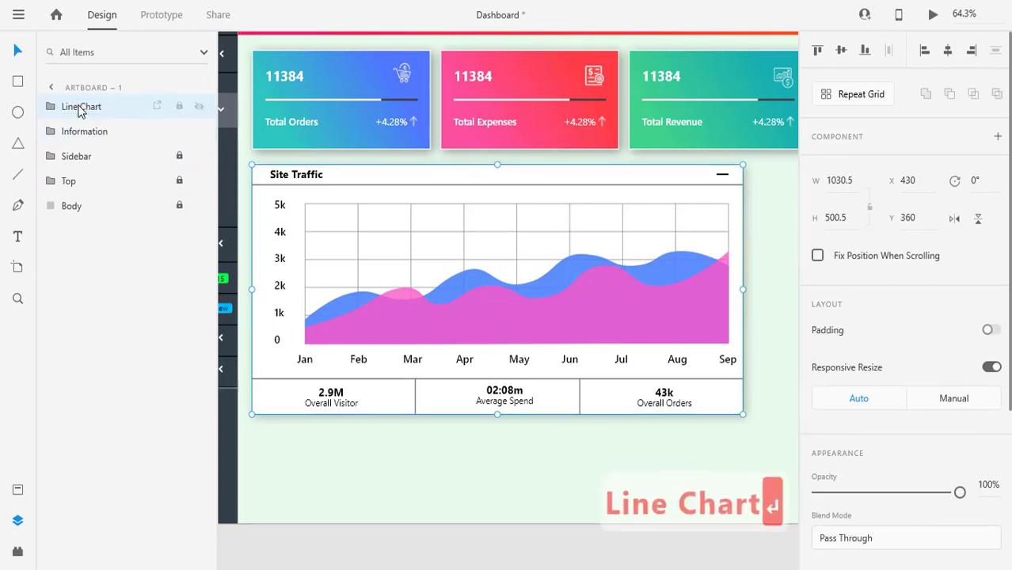
left_click_drag(439, 258, 490, 378)
key("ctrl+z")
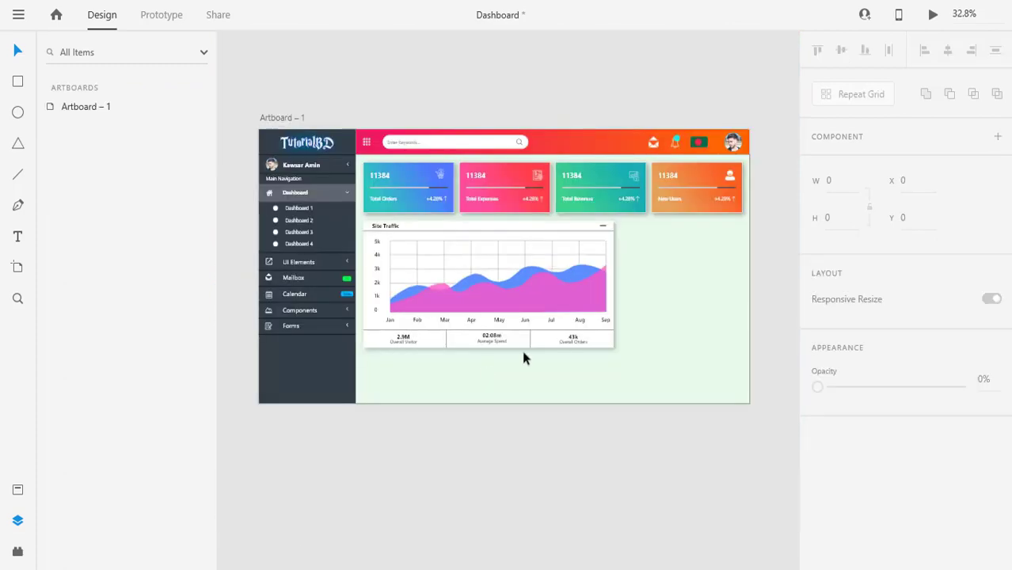
Set the blue wave's fill opacity to 80% and open the pink wave's fill colour.
scroll(524, 353, "up", 3)
left_click(515, 267)
double_click(510, 264)
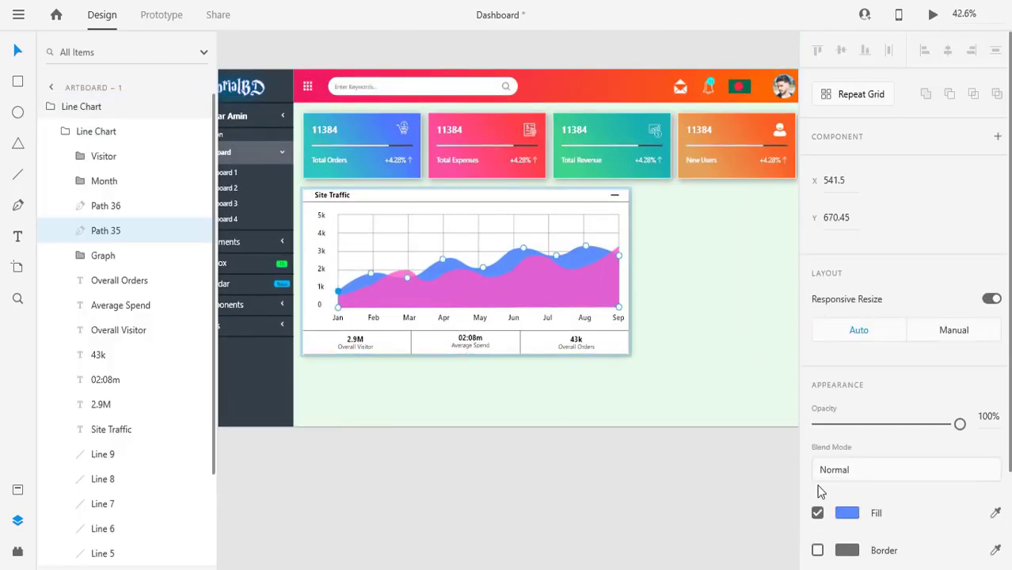
left_click(852, 515)
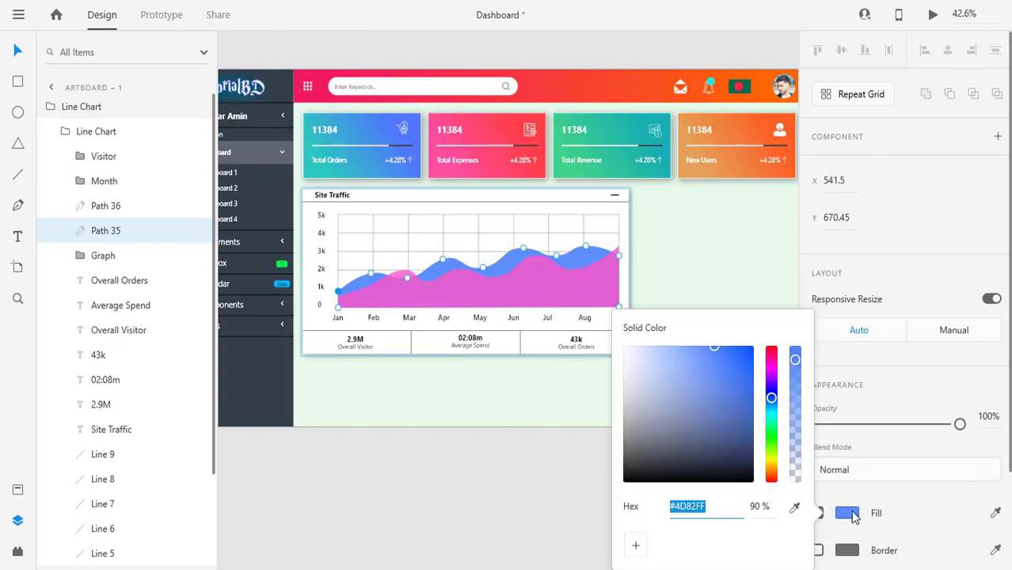
left_click(772, 502)
type("80")
key("Return")
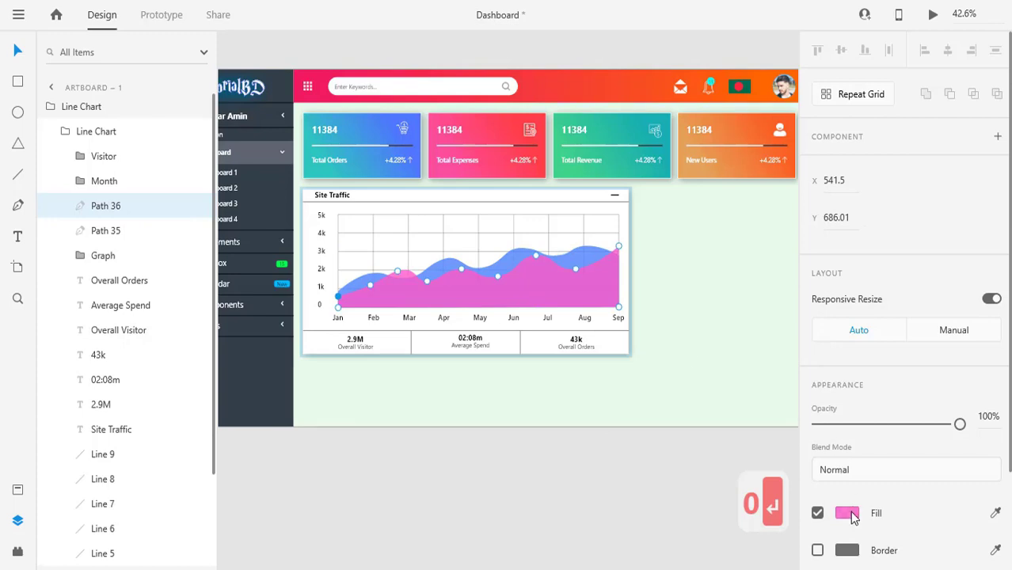
left_click(847, 514)
left_click(519, 458)
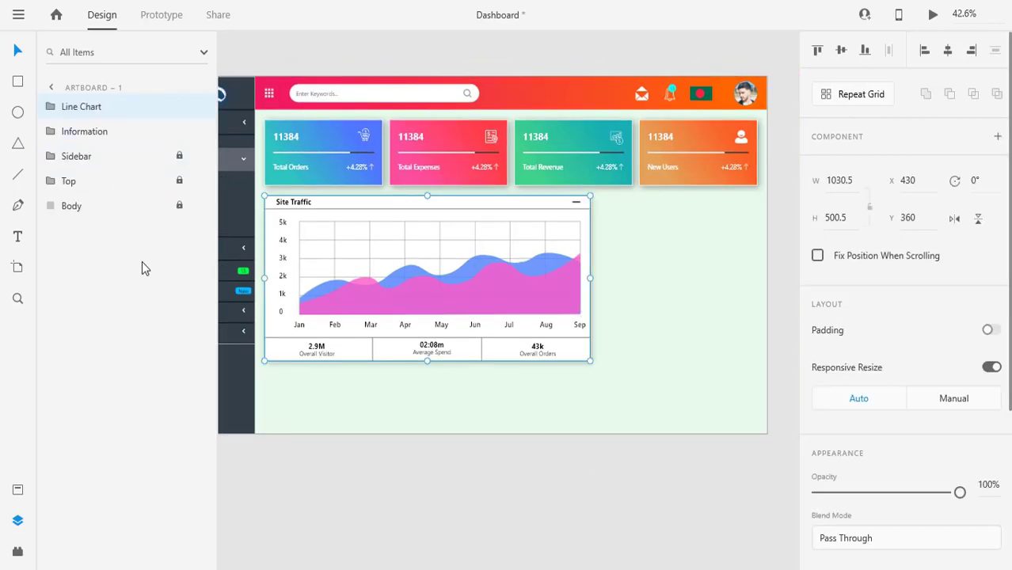
Place a 500 by 500 white rectangle beside the Site Traffic panel at X 1490, Y 360.
left_click(501, 412)
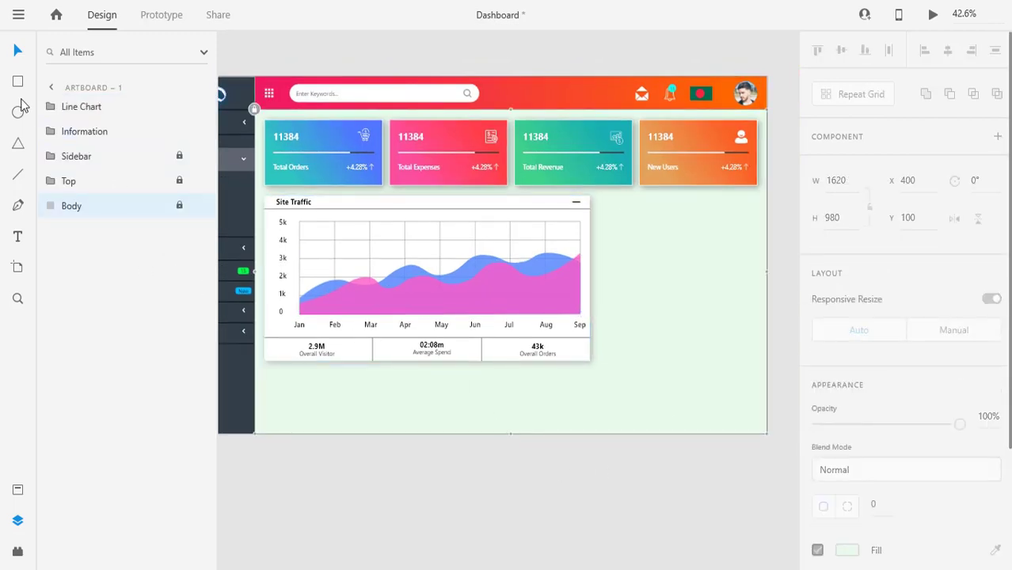
left_click_drag(643, 233, 707, 297)
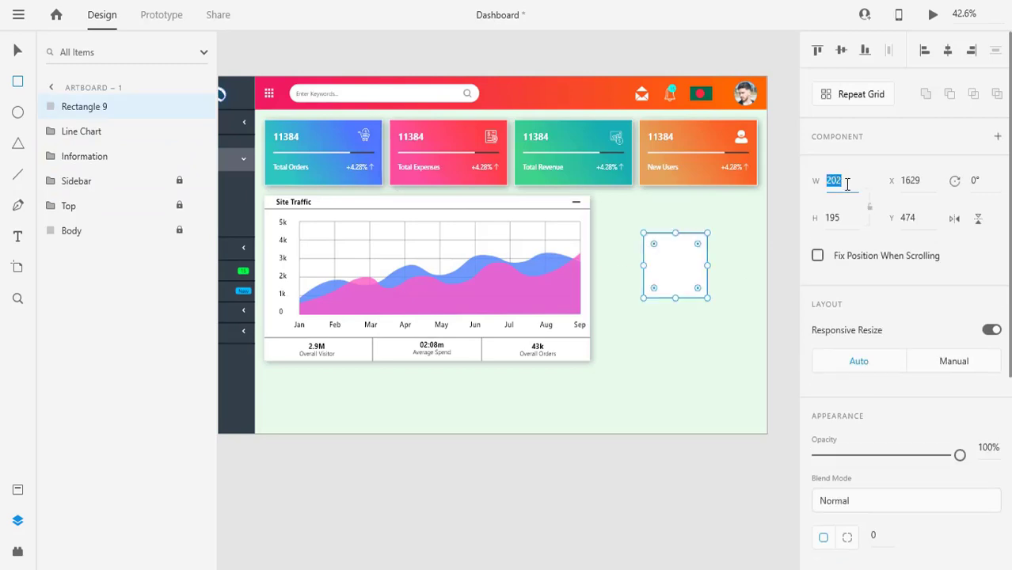
type("500")
left_click(842, 219)
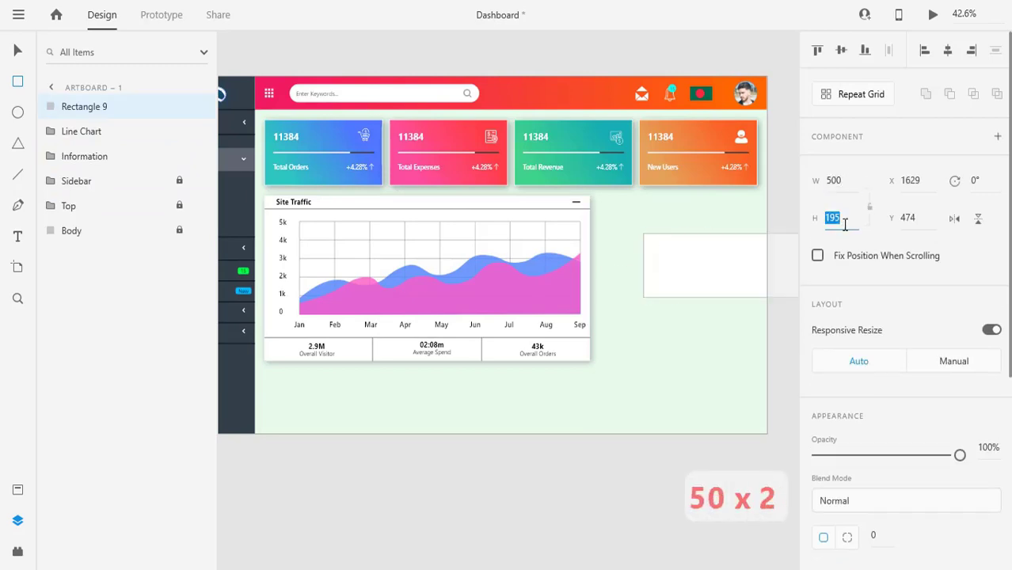
type("500")
key("Return")
key("v")
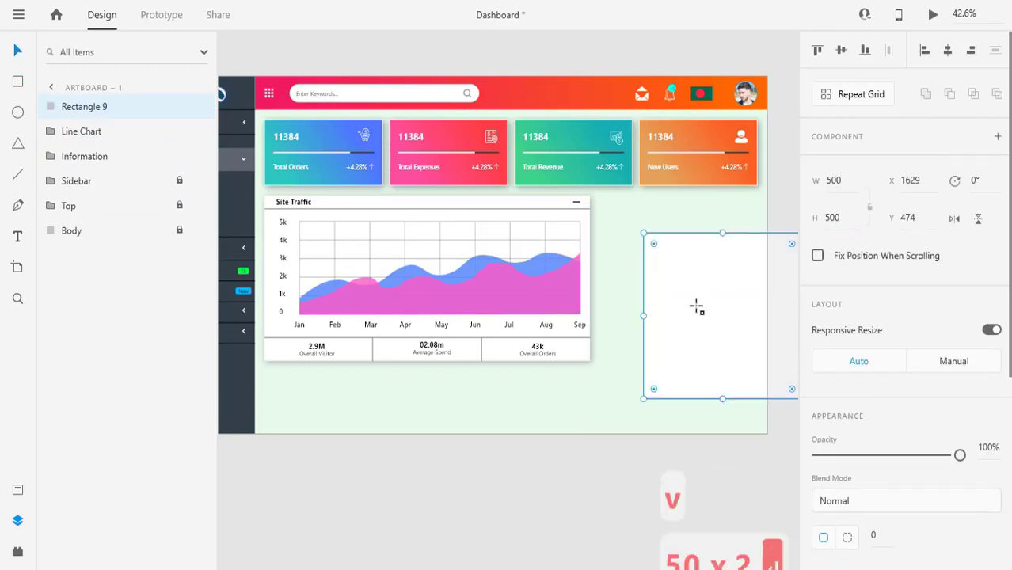
left_click_drag(695, 305, 652, 272)
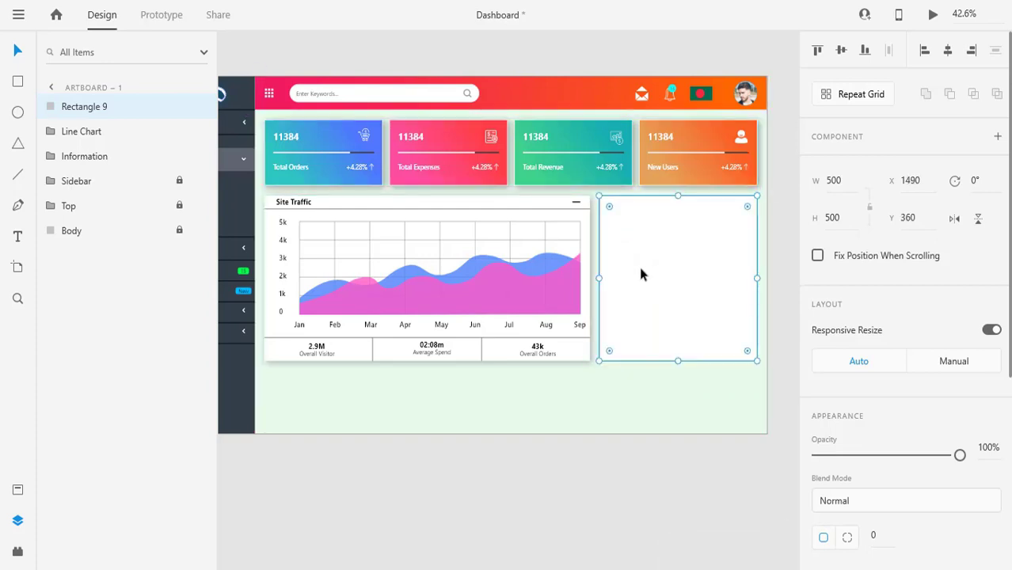
Give the new white panel rectangle a shadow with X 5, Y 5 and blur 20.
left_click(666, 393)
scroll(714, 342, "up", 10)
left_click(515, 312)
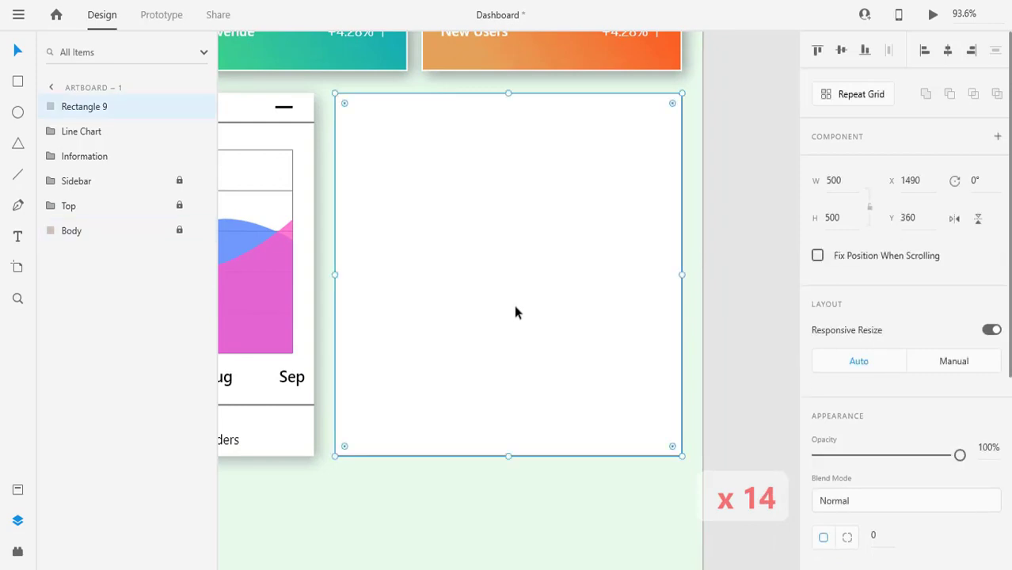
scroll(901, 382, "down", 5)
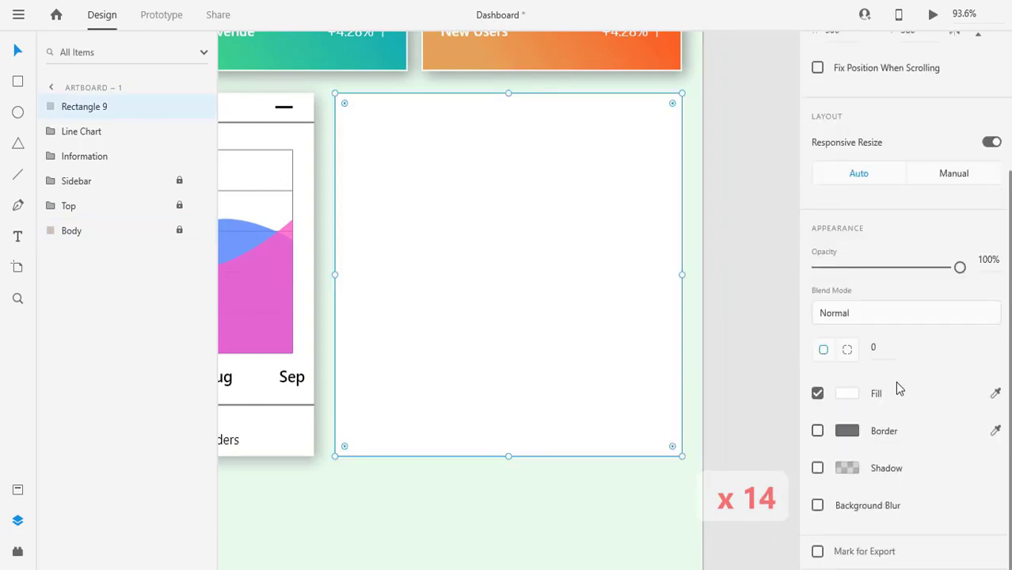
left_click(817, 468)
left_click(876, 499)
type("5")
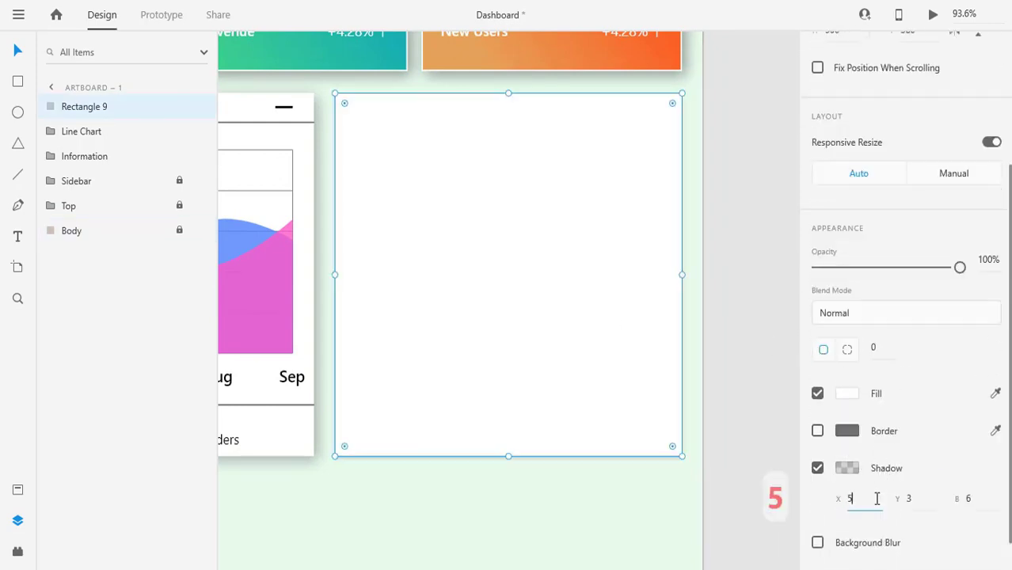
left_click(910, 498)
type("5")
left_click(977, 498)
type("20")
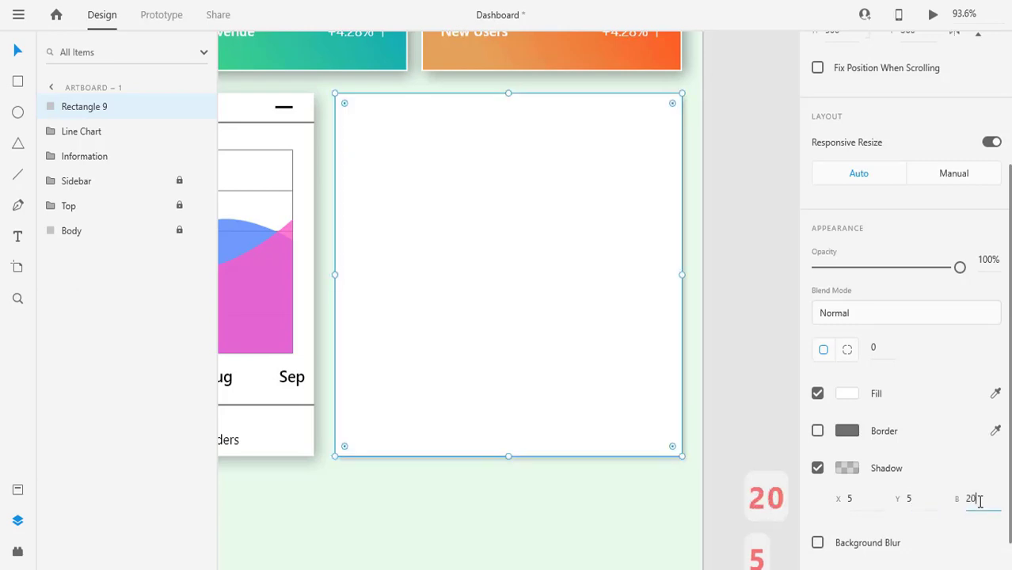
key("Return")
Set the opacity of the panel's black shadow colour to 30%.
left_click(848, 468)
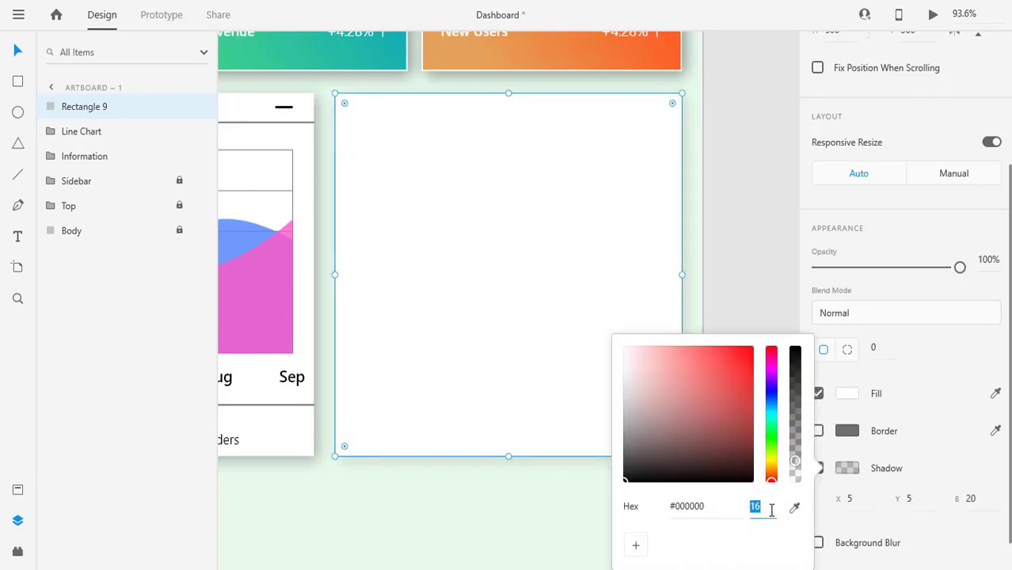
left_click(772, 510)
type("30")
key("Return")
left_click(548, 497)
scroll(548, 497, "down", 3)
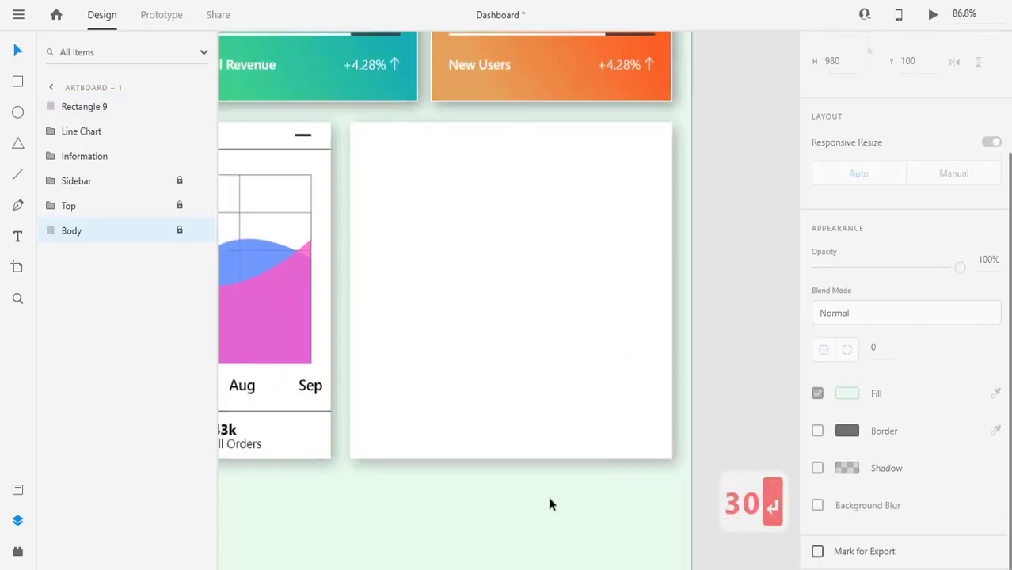
Draw a 500-wide horizontal divider line across the new panel at Y 400.5, with a border size of 2.
left_click_drag(558, 506, 600, 502)
left_click(547, 396)
left_click(17, 174)
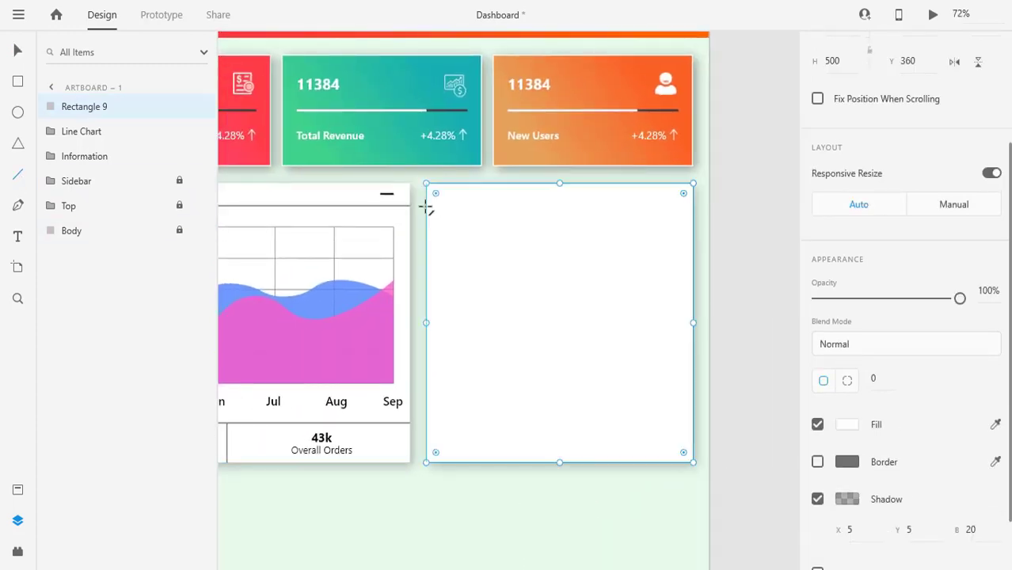
left_click_drag(426, 206, 620, 205)
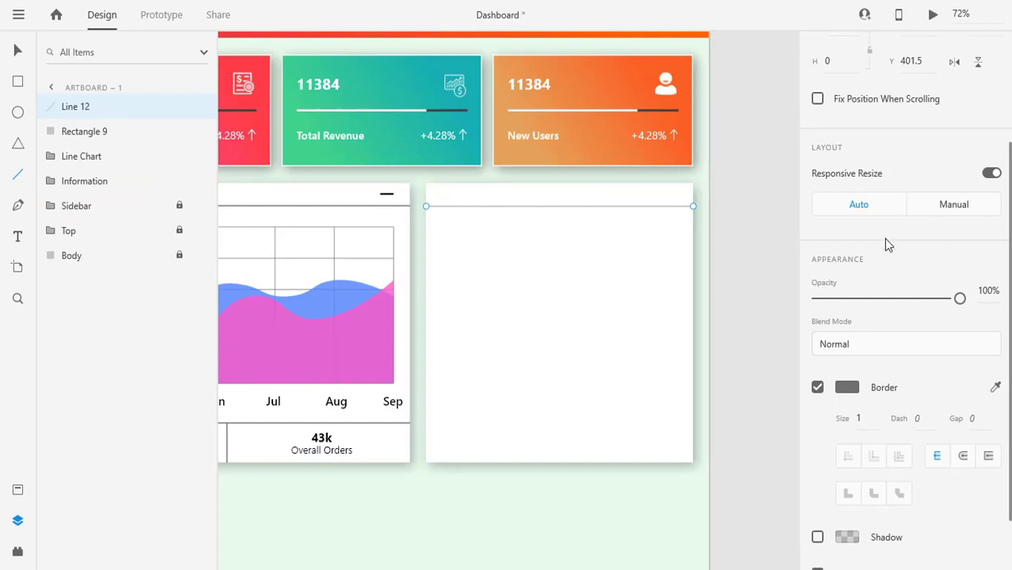
scroll(872, 229, "up", 3)
key("v")
key("Up")
scroll(922, 335, "down", 3)
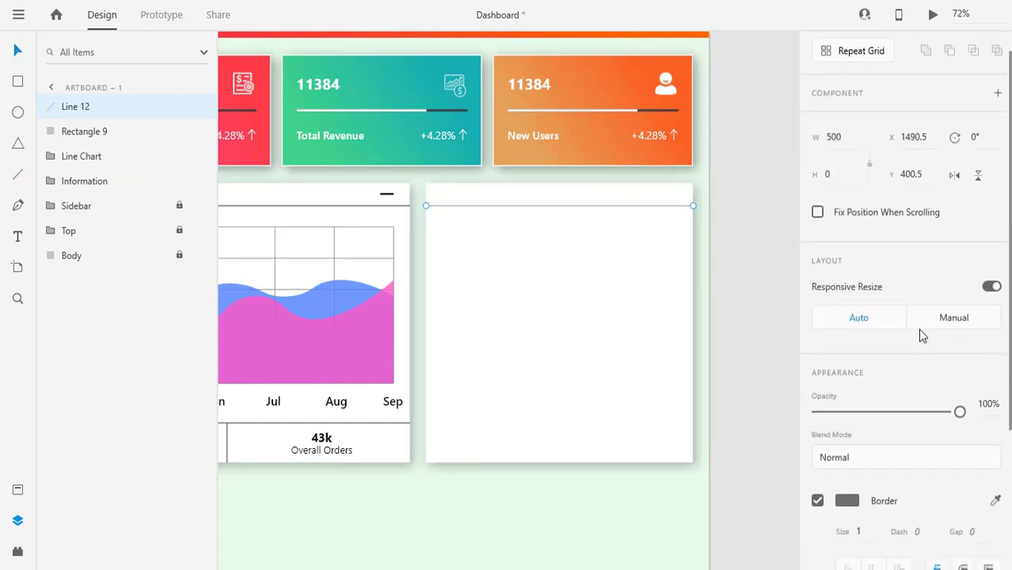
left_click(613, 374)
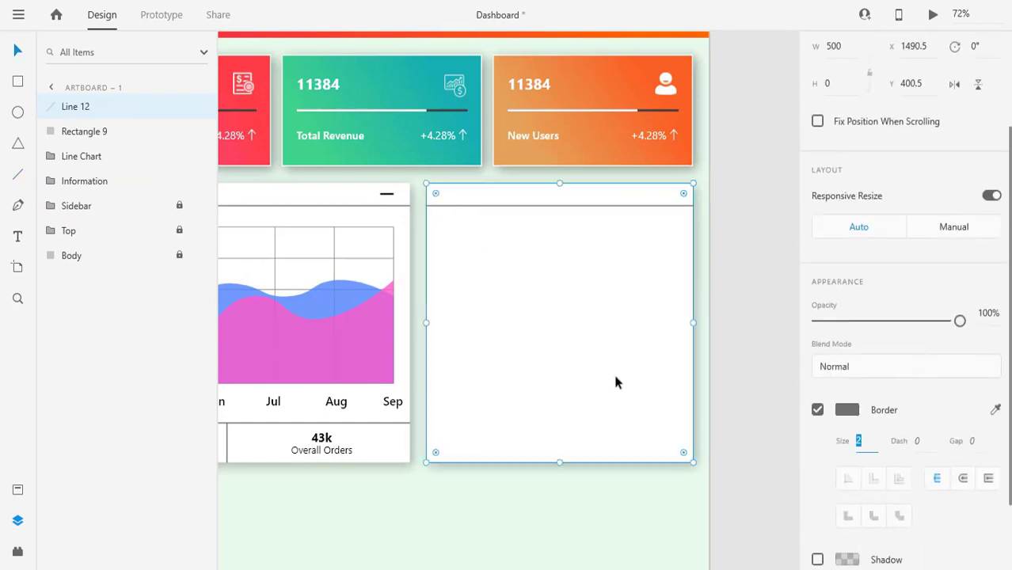
Add the title "Traffic Ratio" to the new panel's header in bold, size 22.
key("t")
left_click(451, 200)
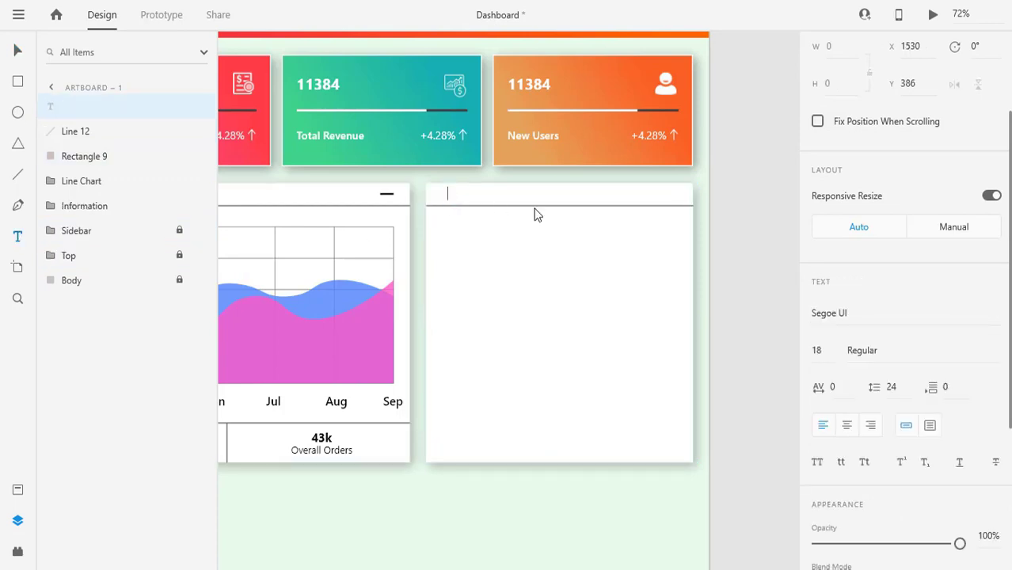
type("Traffic Ratio")
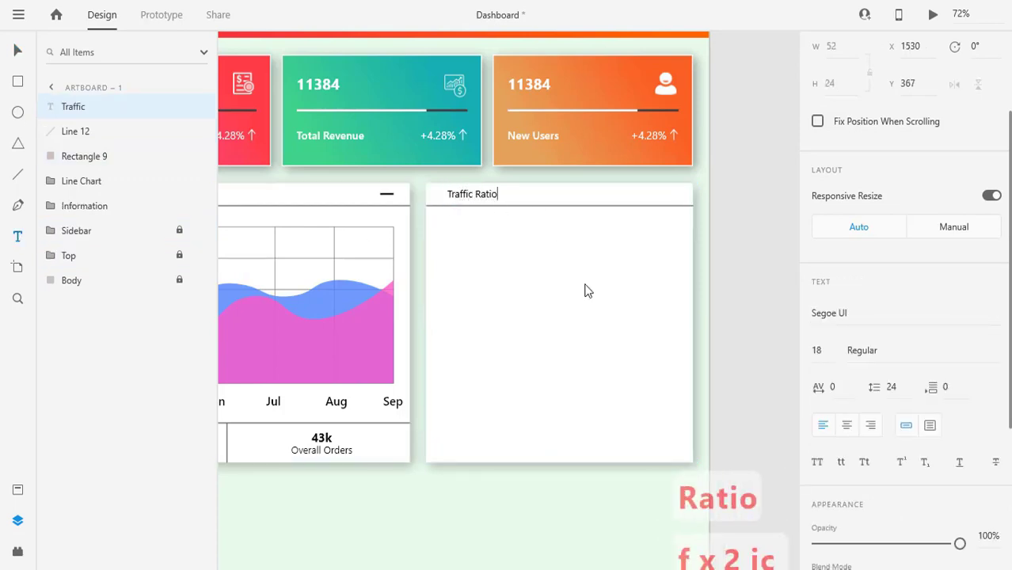
key("Escape")
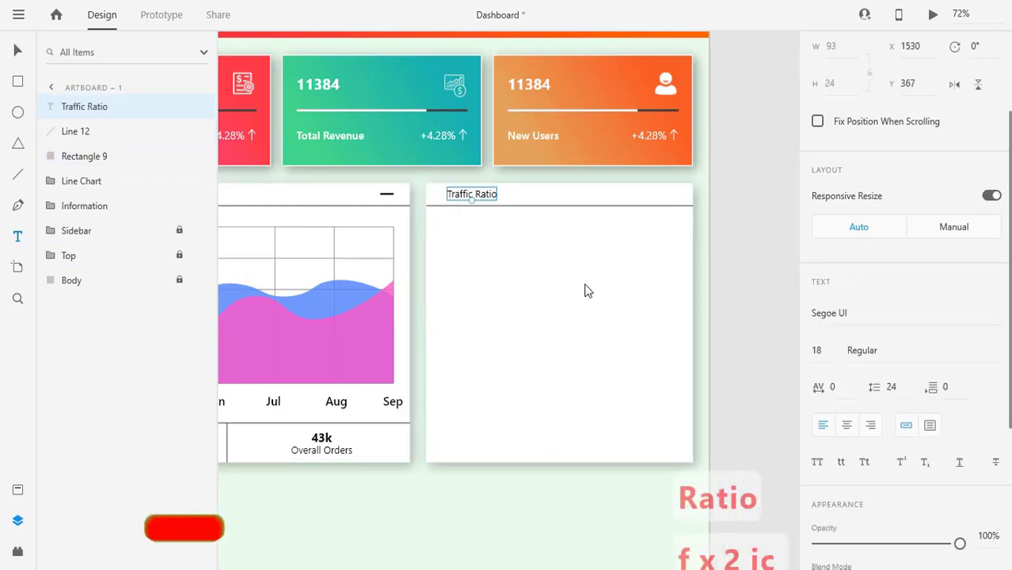
left_click(831, 350)
type("22")
left_click(1002, 357)
left_click(871, 409)
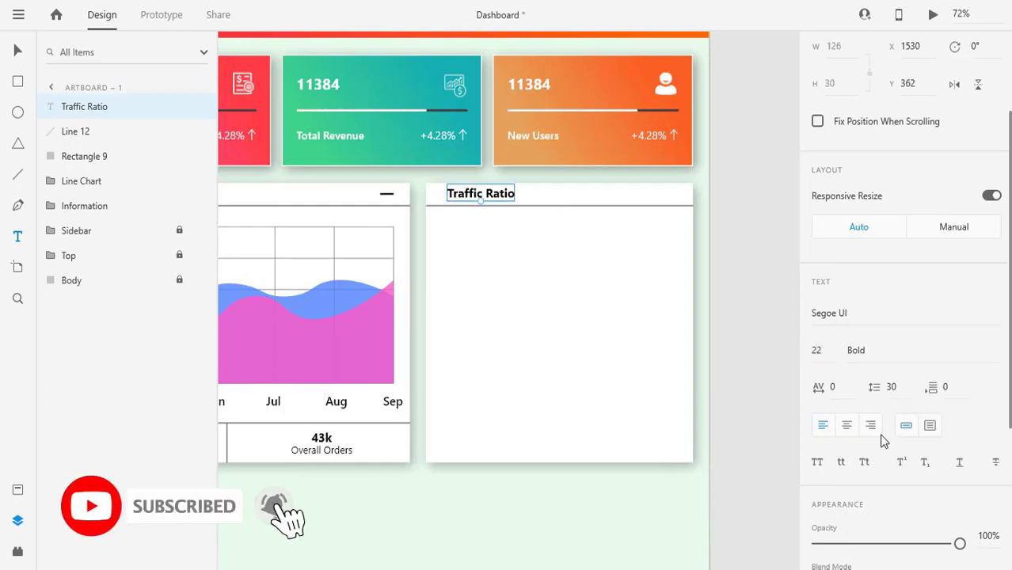
scroll(863, 412, "down", 5)
left_click(739, 225)
type("v")
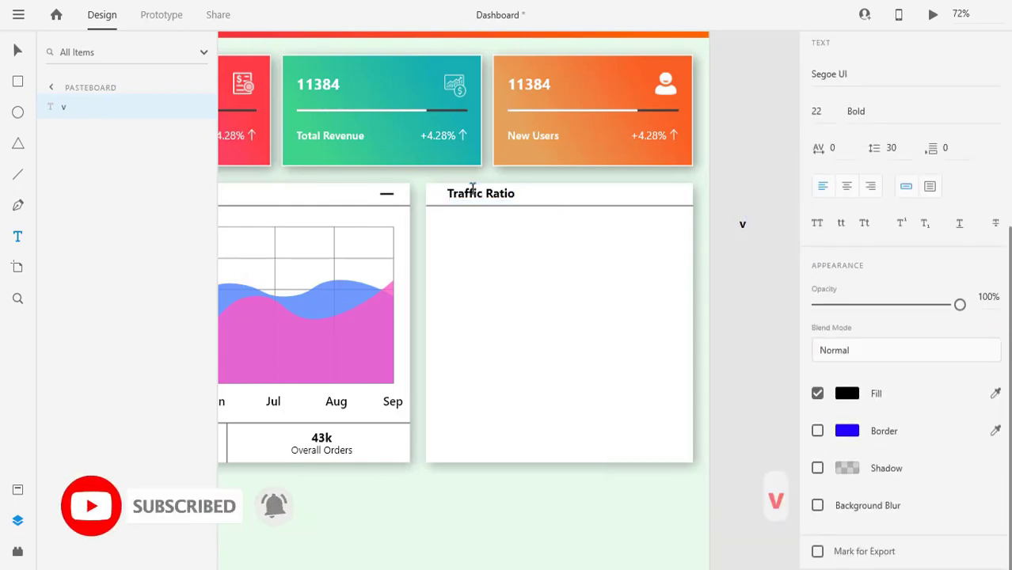
Nudge the "Traffic Ratio" title 10 px left in the header and place it at Y 365.
left_click(472, 190)
key("shift+Left")
key("shift+Left")
key("Down")
key("Down")
key("Down")
key("Down")
key("Down")
left_click(461, 270)
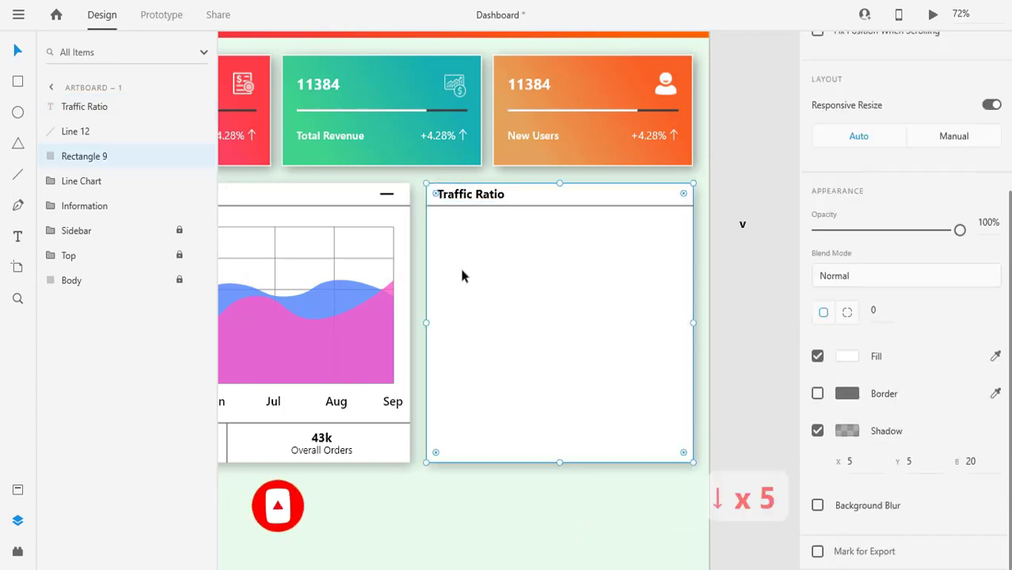
left_click(417, 278)
key("ctrl+z")
key("shift+Right")
key("Down")
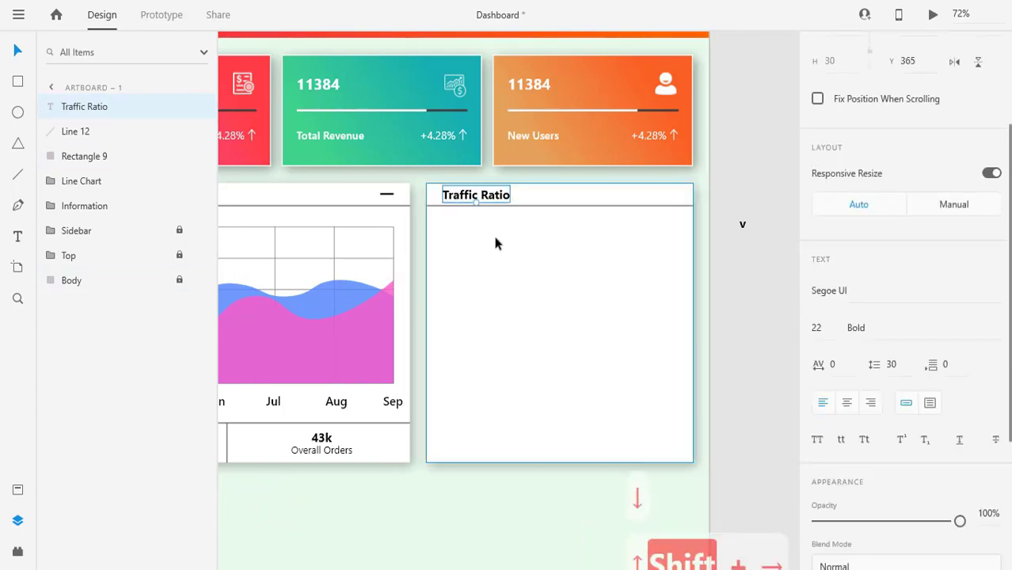
Draw a short horizontal dash in the Traffic Ratio header, 25 wide, black, with a border size of 3.
key("l")
left_click_drag(511, 194, 666, 197)
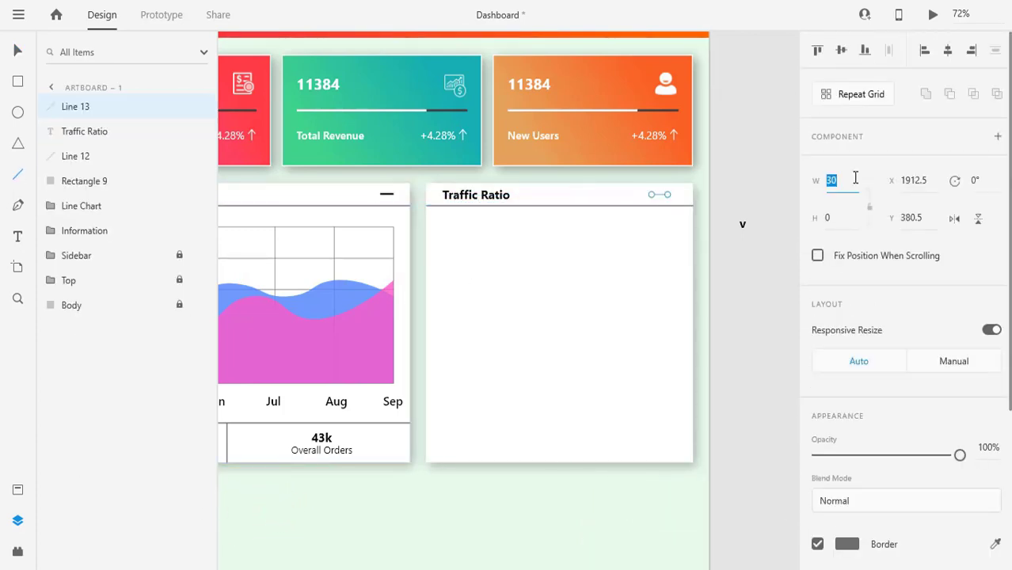
type("25")
key("Return")
scroll(897, 420, "down", 3)
left_click(851, 412)
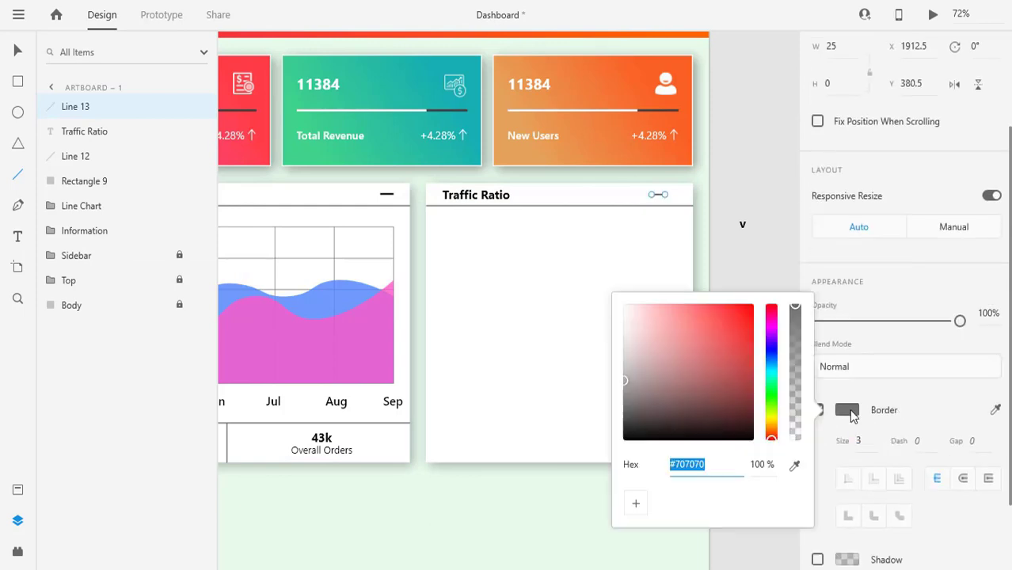
left_click(624, 440)
left_click(542, 290)
scroll(664, 198, "up", 3)
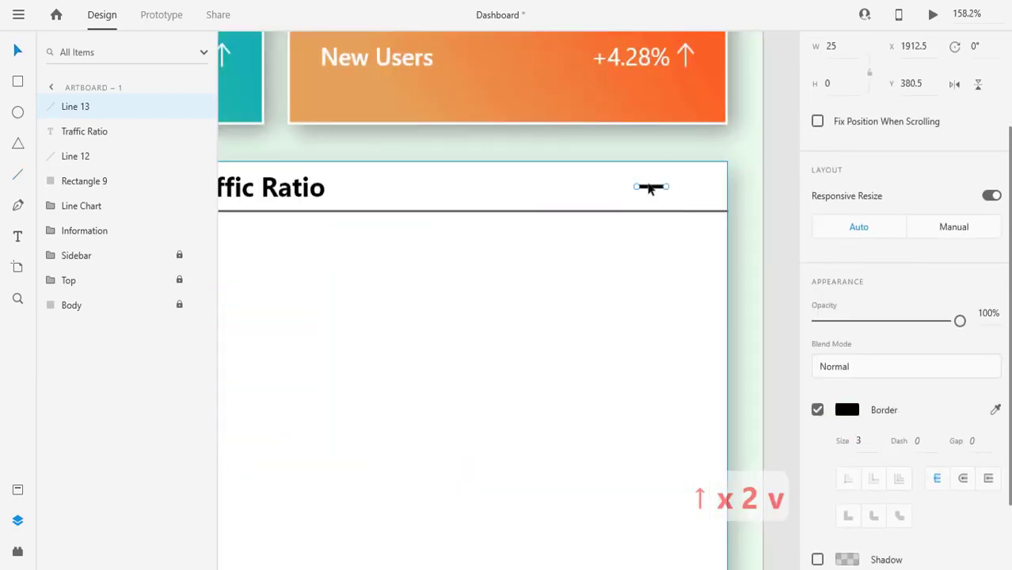
Move the dash near the right end of the Traffic Ratio header, at X 1935.5.
left_click_drag(655, 190, 711, 187)
key("shift+Left")
key("shift+Left")
key("shift+Left")
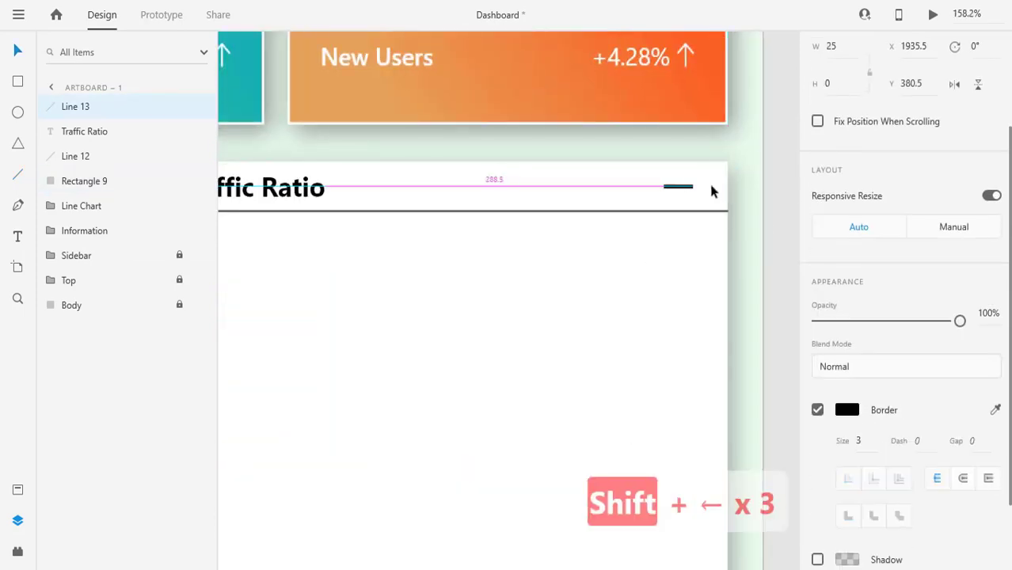
left_click(655, 303)
scroll(655, 303, "down", 3)
left_click_drag(656, 302, 671, 226)
left_click(754, 272)
Draw a 265 by 265 circle in the Traffic Ratio panel and centre it horizontally at Y 458.
left_click(17, 112)
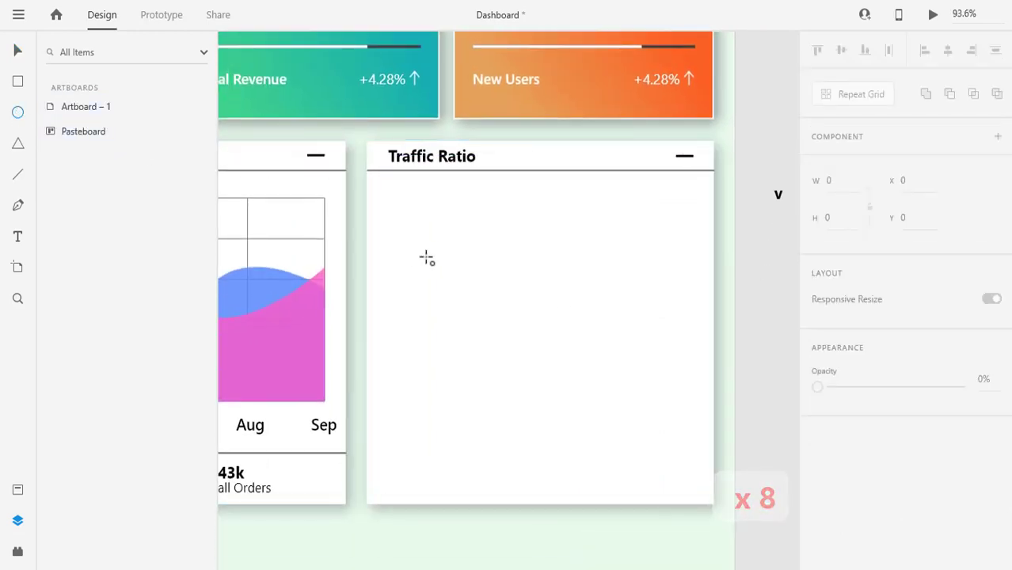
left_click_drag(456, 233, 626, 404)
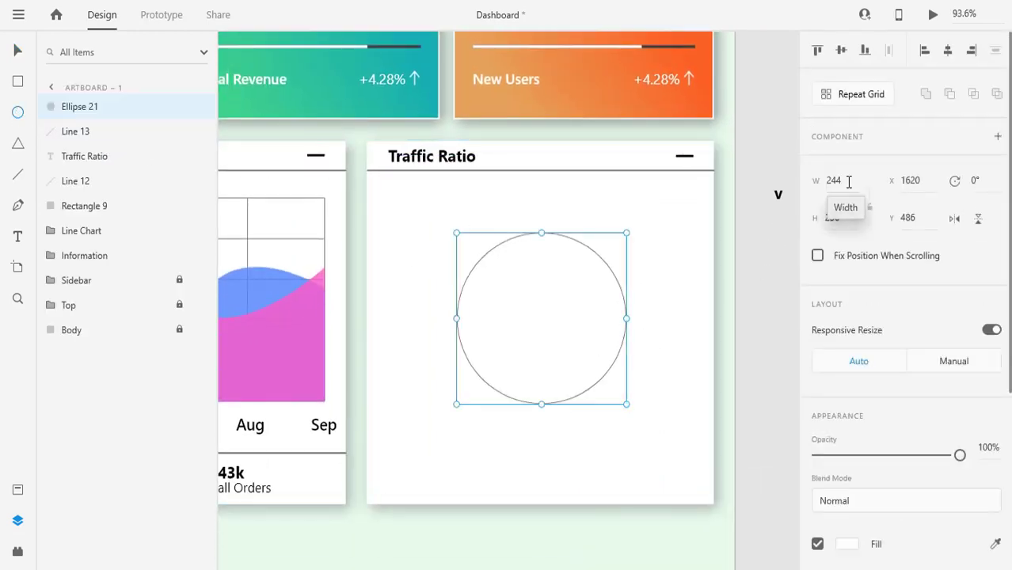
left_click(849, 181)
type("265v")
left_click(853, 216)
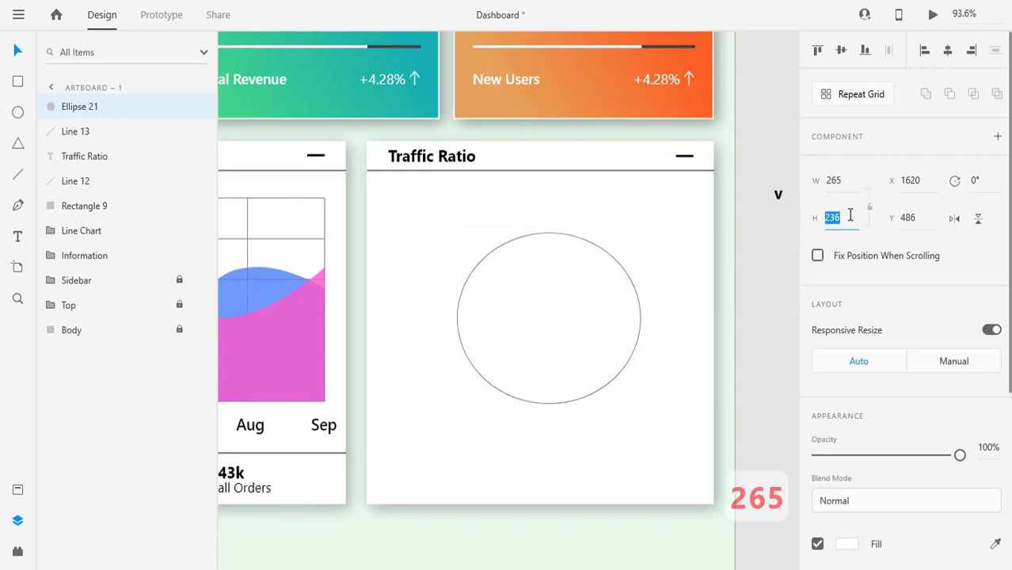
type("265")
key("Return")
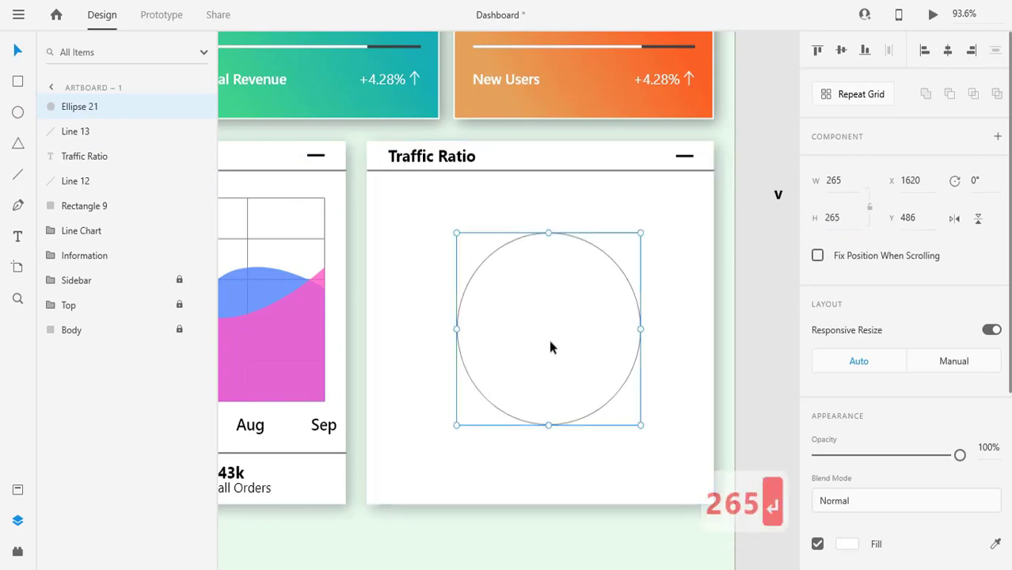
key("v")
mouse_move(548, 339)
left_mouse_down()
mouse_move(537, 315)
mouse_move(555, 322)
left_mouse_up()
Remove the circle's border and give it a light pink fill, #FFACAC.
scroll(821, 333, "down", 4)
left_click(820, 319)
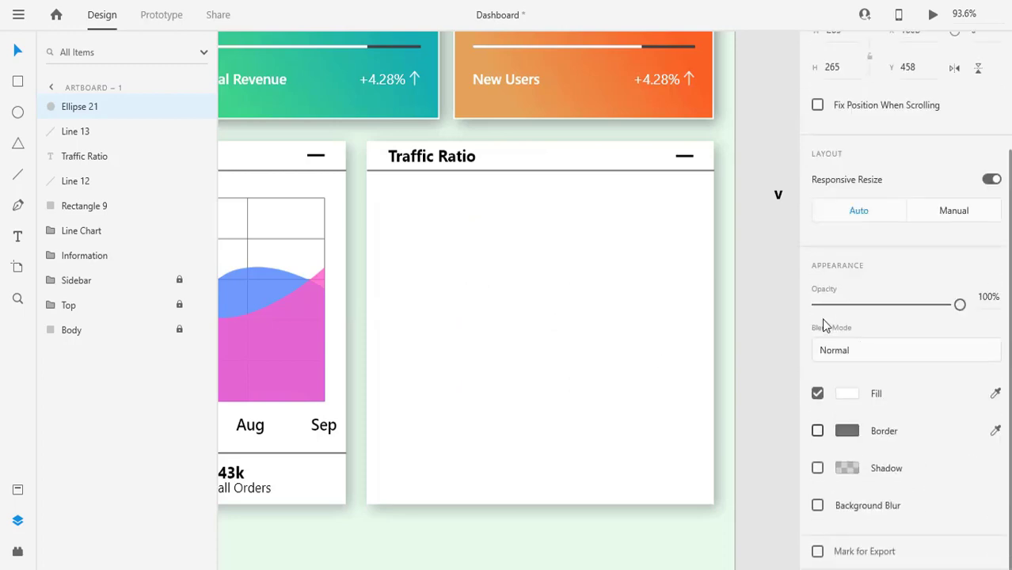
left_click(847, 394)
left_click(688, 301)
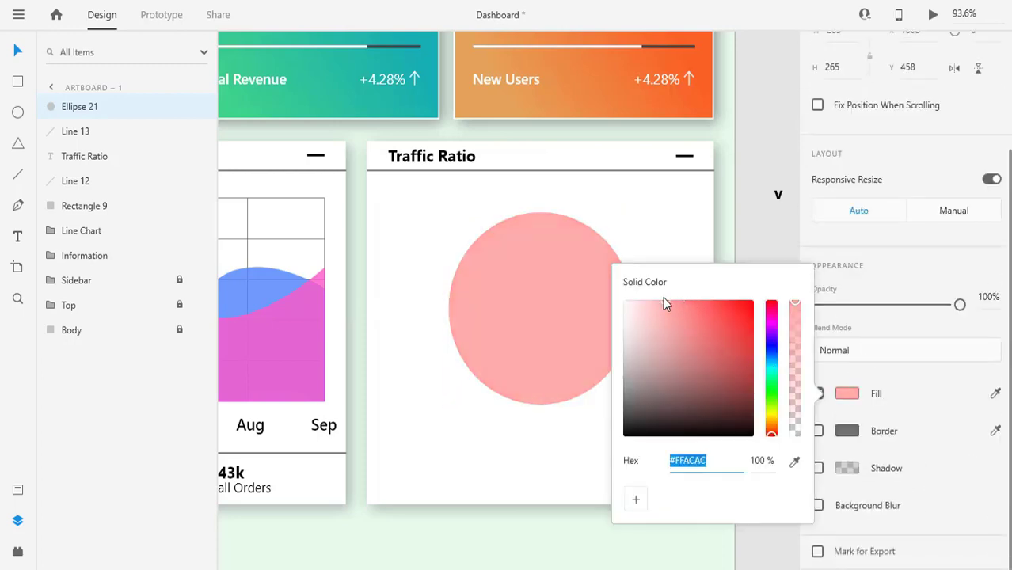
Draw a closed wedge path with the Pen tool from the circle's centre, extending past the circle's upper-right edge.
left_click(570, 222)
left_click(563, 301)
left_click(18, 205)
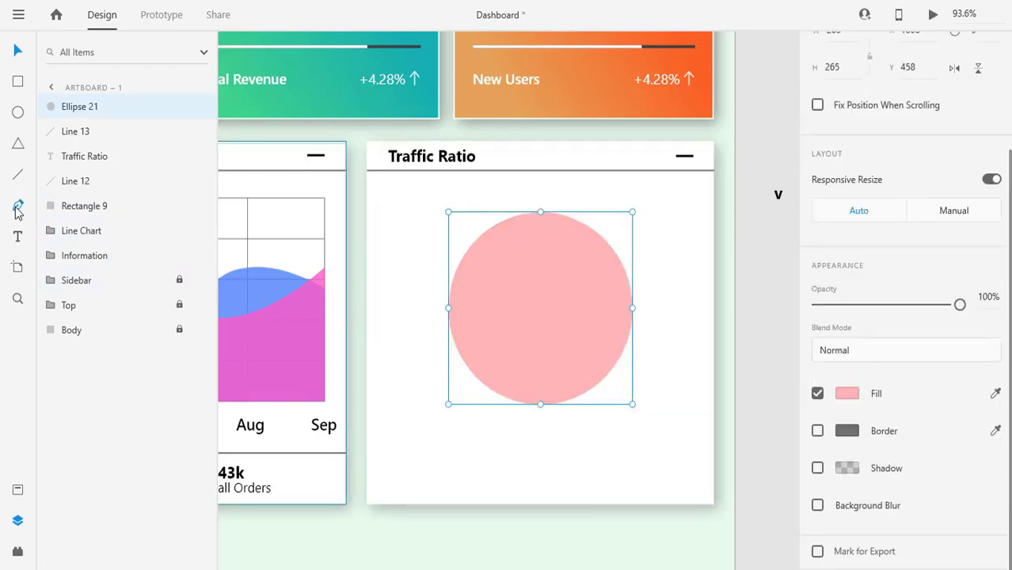
left_click(540, 308)
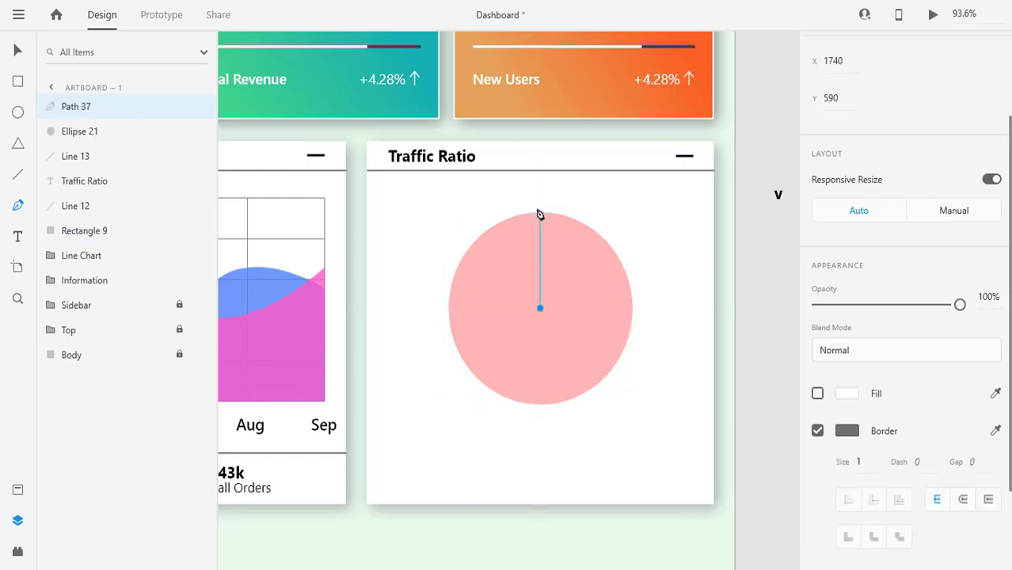
left_click(641, 280)
left_click(540, 308)
left_click_drag(586, 236, 604, 221)
left_click(640, 279)
left_click_drag(641, 282, 647, 289)
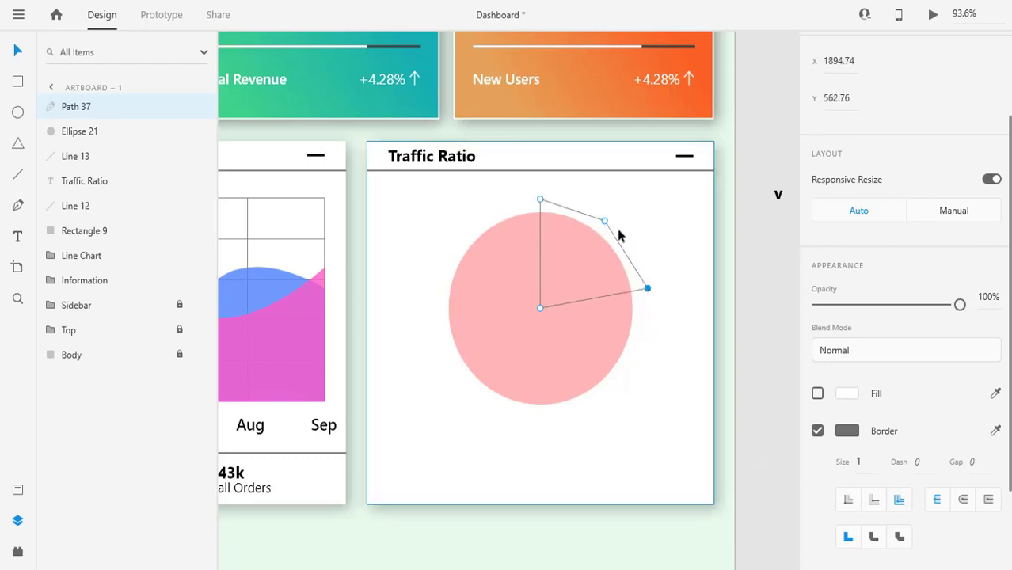
key("Escape")
Remove the wedge path's border and fill it with light cyan #87F7FB.
scroll(630, 261, "down", 1)
scroll(949, 426, "down", 4)
left_click(822, 320)
left_click(818, 394)
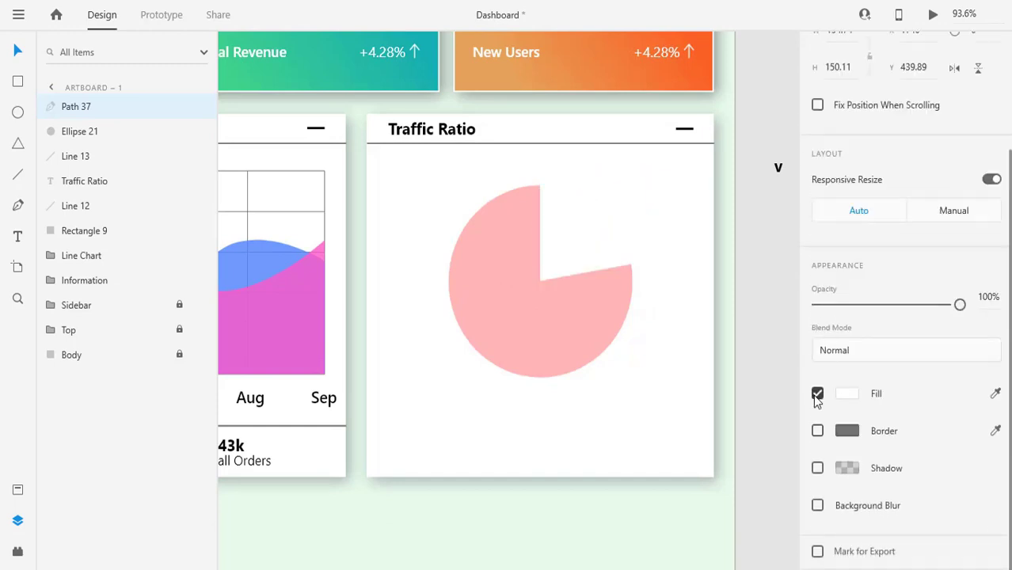
left_click(847, 393)
left_click(774, 384)
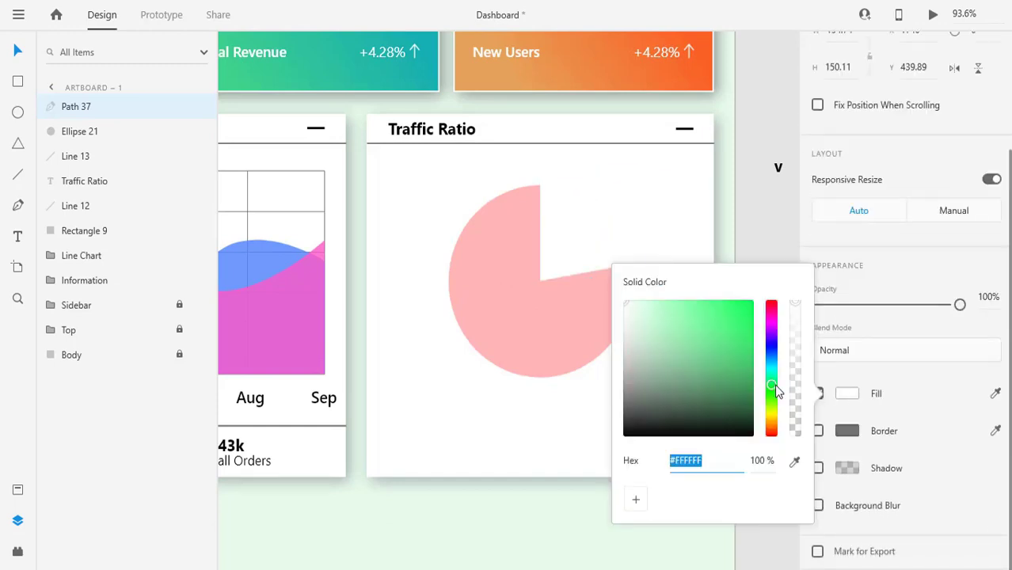
left_click(773, 368)
left_click(682, 303)
left_click(671, 345)
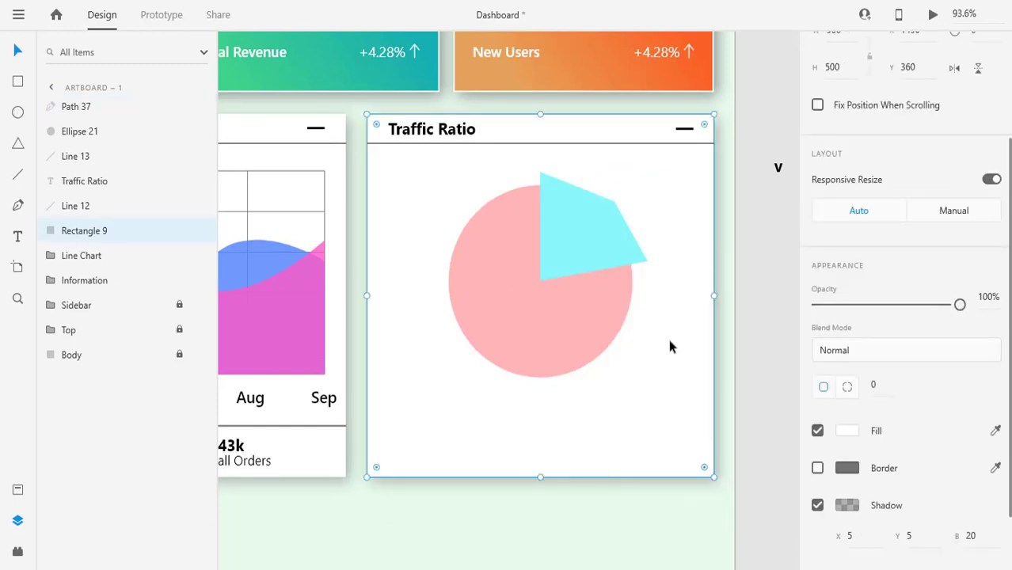
Place the pink circle above the wedge in the layer order and mask the wedge with the circle.
left_click(585, 294)
left_click(601, 255)
left_click_drag(77, 131, 77, 106)
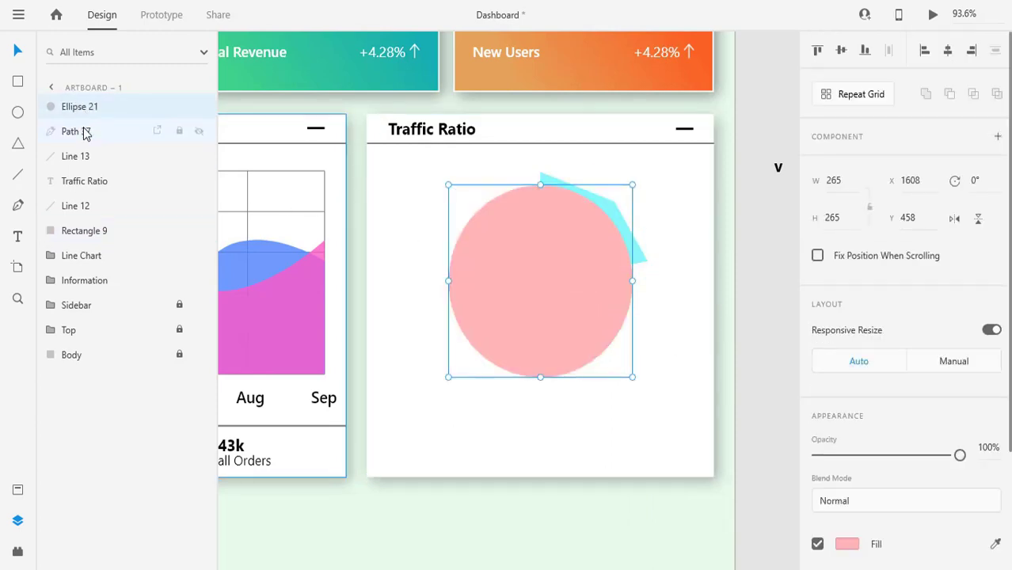
left_click(85, 133, "shift")
key("ctrl+shift+m")
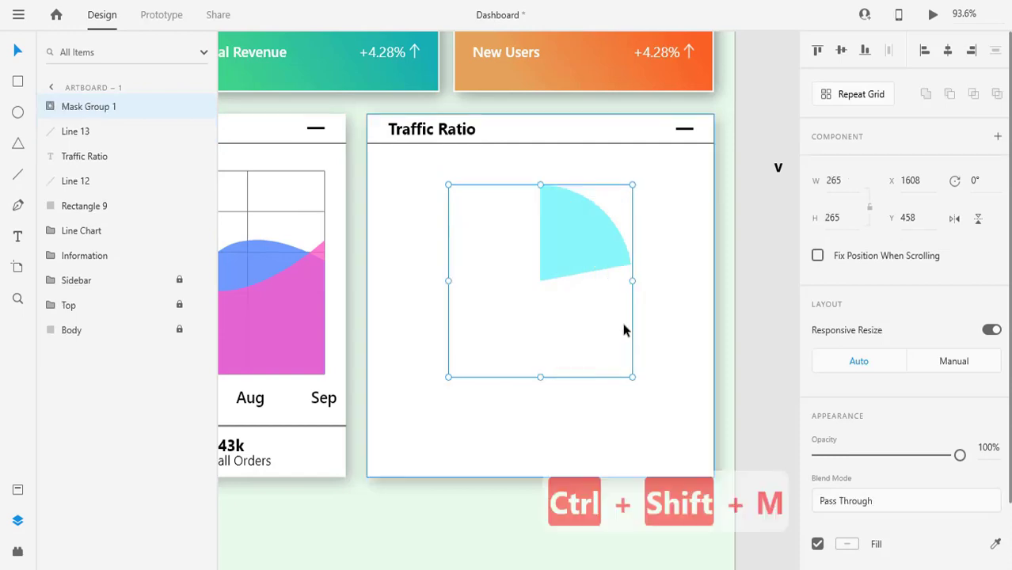
left_click(646, 296)
Rename the masked cyan slice layer as part 1.
left_click(89, 106)
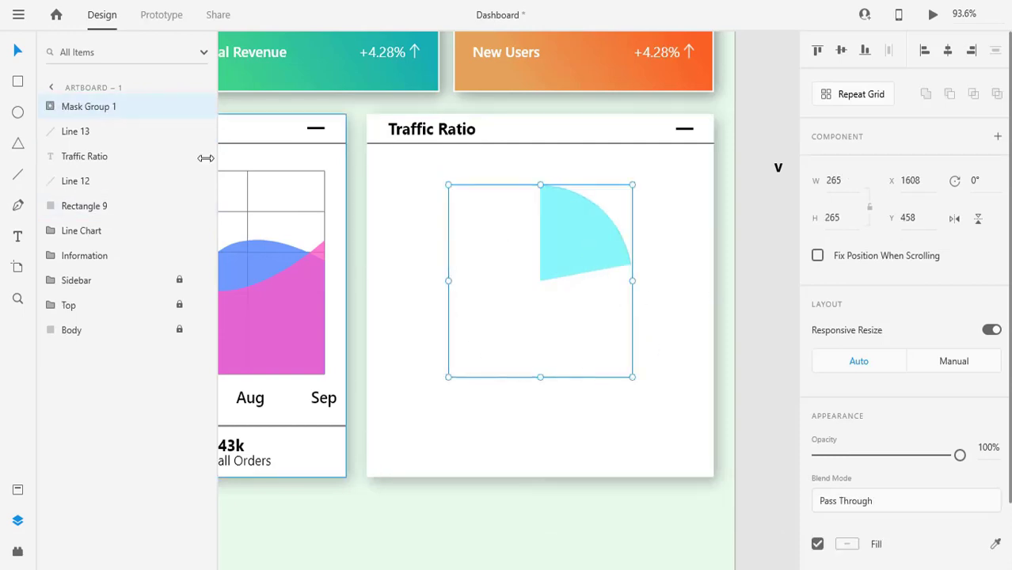
double_click(93, 110)
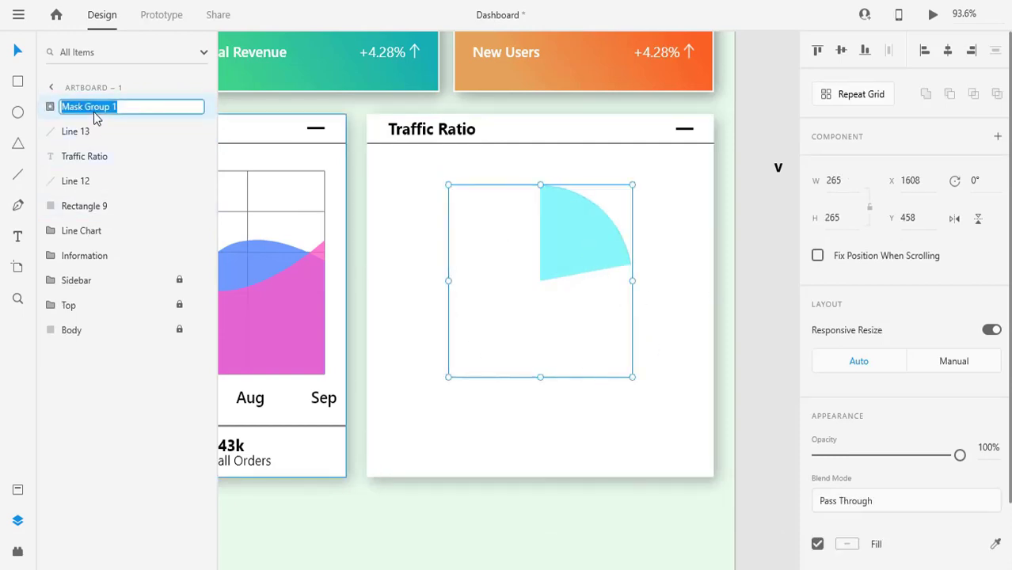
type("part 1")
key("Return")
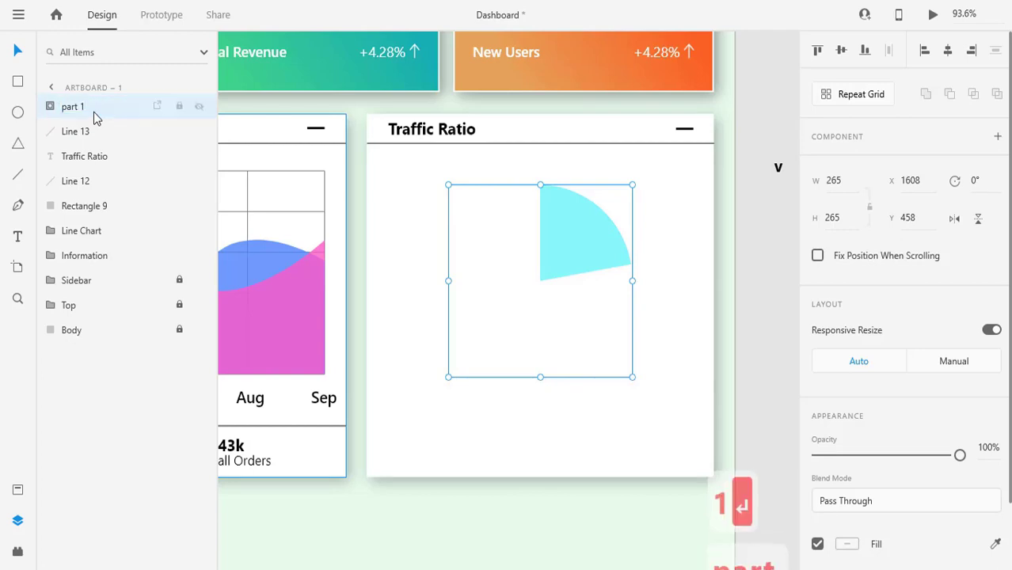
Duplicate the part 1 slice in place and rename the copy as part 2.
right_click(87, 109)
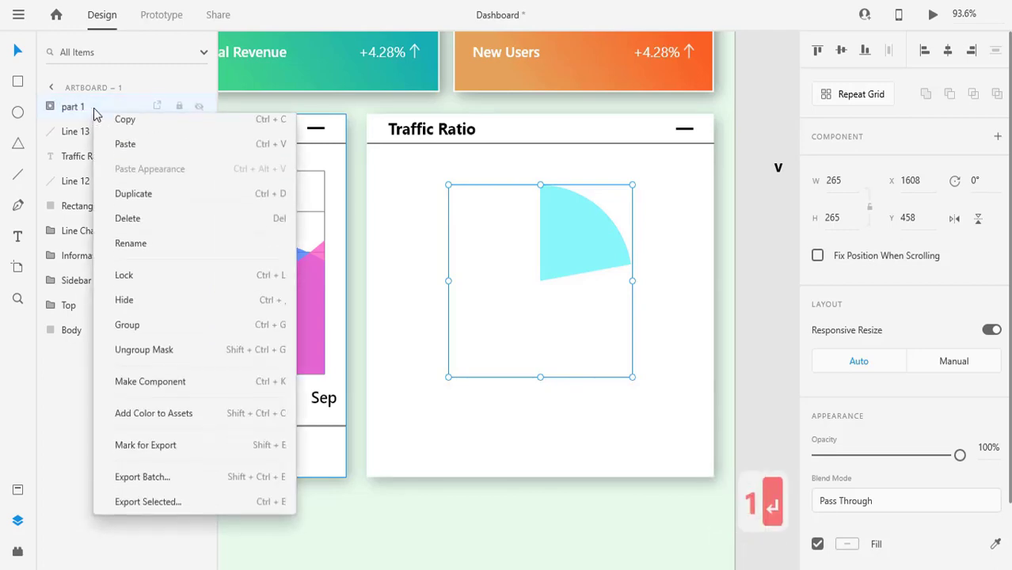
left_click(149, 130)
right_click(111, 111)
left_click(155, 152)
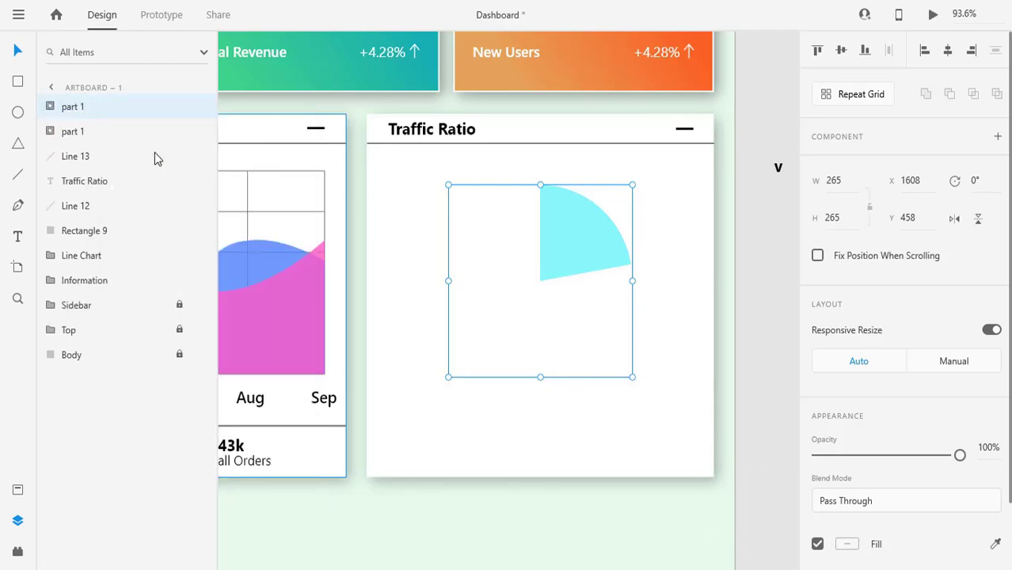
double_click(84, 110)
key("BackSpace")
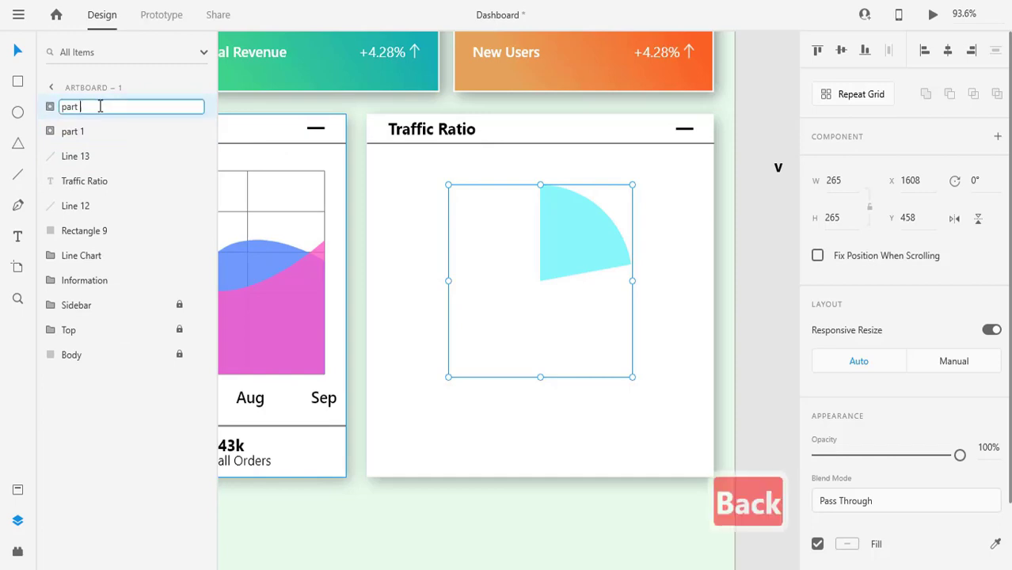
type("2")
key("Return")
Reshape the part 2 path into a wedge adjoining the cyan slice on the circle's lower-right side.
double_click(575, 228)
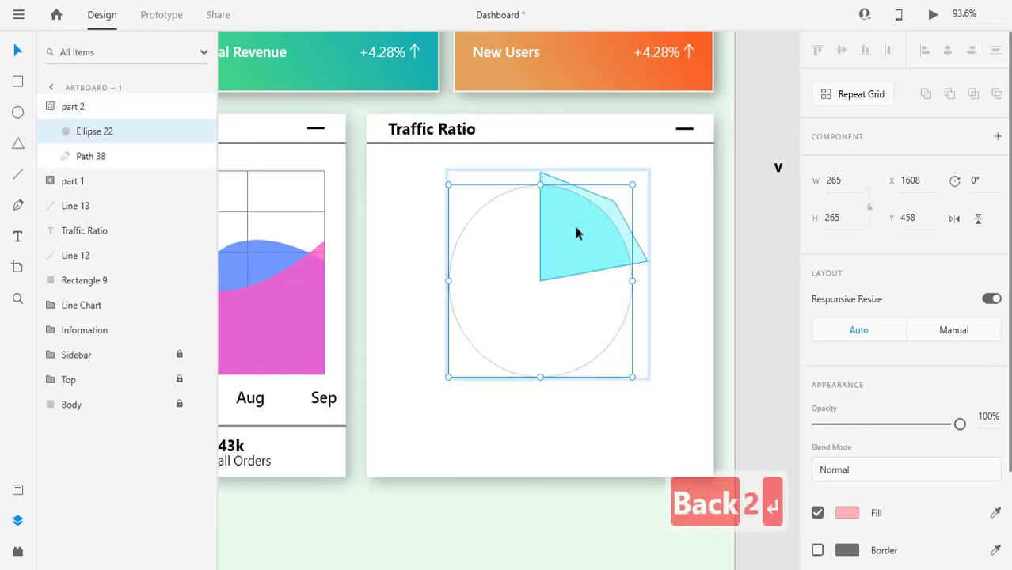
double_click(576, 228)
left_click_drag(542, 173, 637, 337)
left_click(615, 202)
key("Delete")
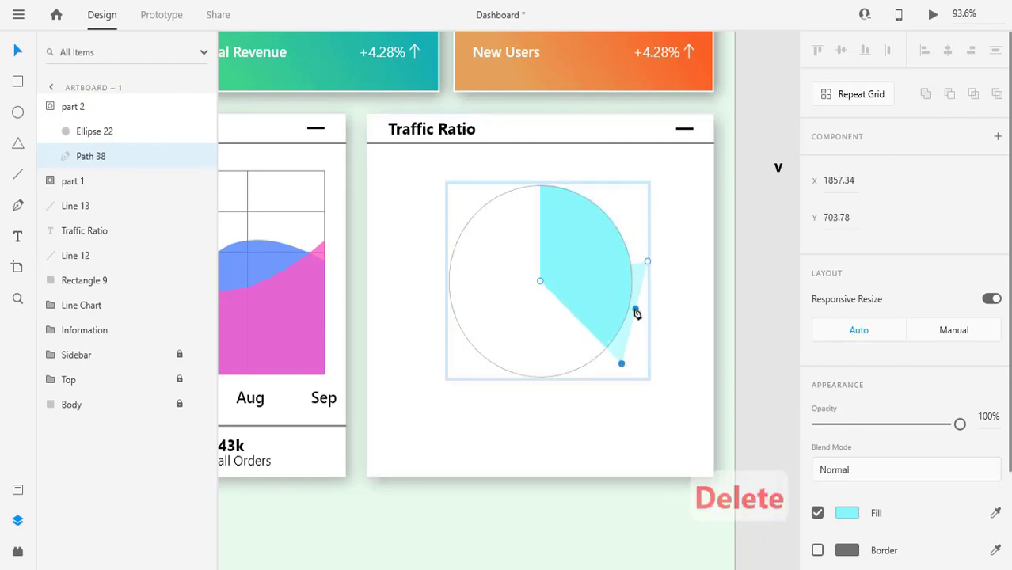
left_click(638, 322)
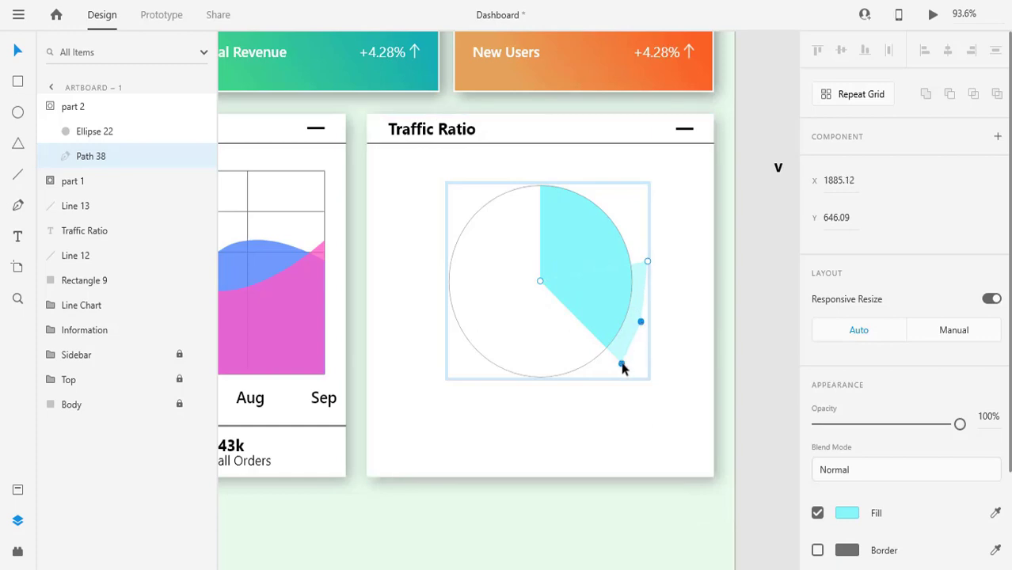
left_click_drag(612, 375, 609, 376)
Fill the part 2 wedge with blue #3F39FF.
left_click(846, 513)
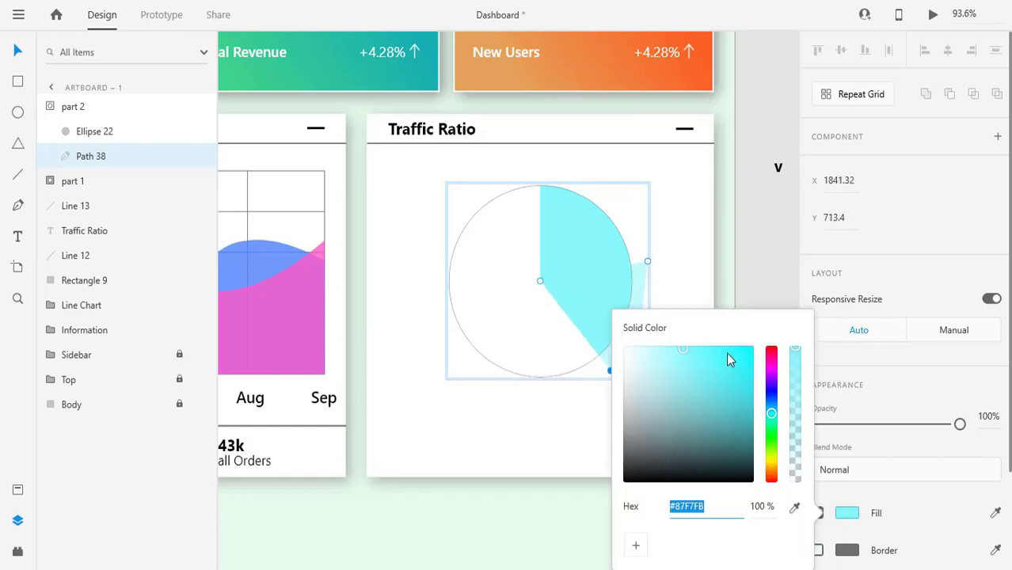
left_click(726, 352)
mouse_move(728, 355)
left_mouse_down()
mouse_move(732, 343)
mouse_move(724, 345)
left_mouse_up()
left_click(773, 392)
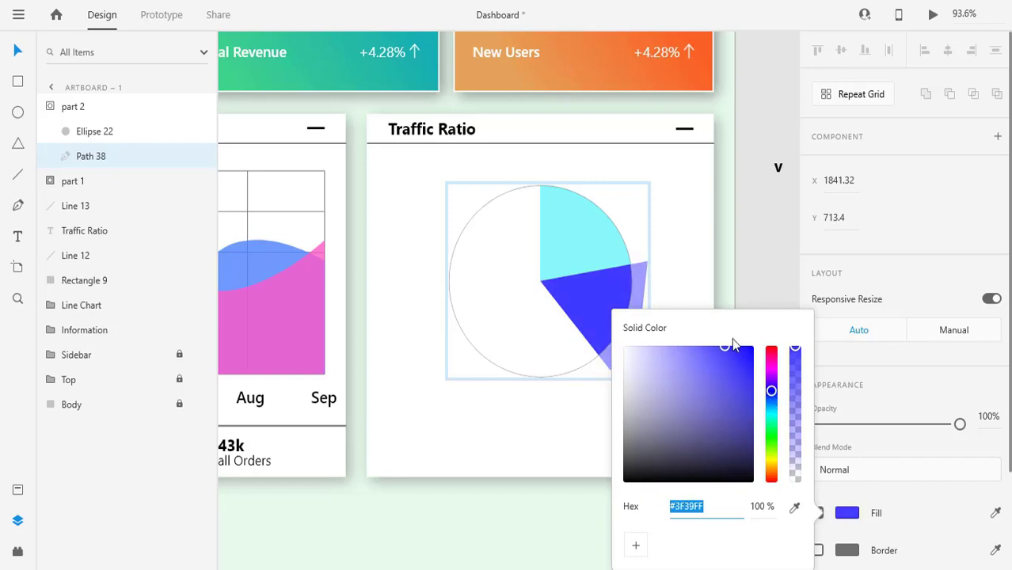
left_click(670, 311)
Duplicate the blue part 2 slice in place and rename the copy as part 3.
left_click(600, 325)
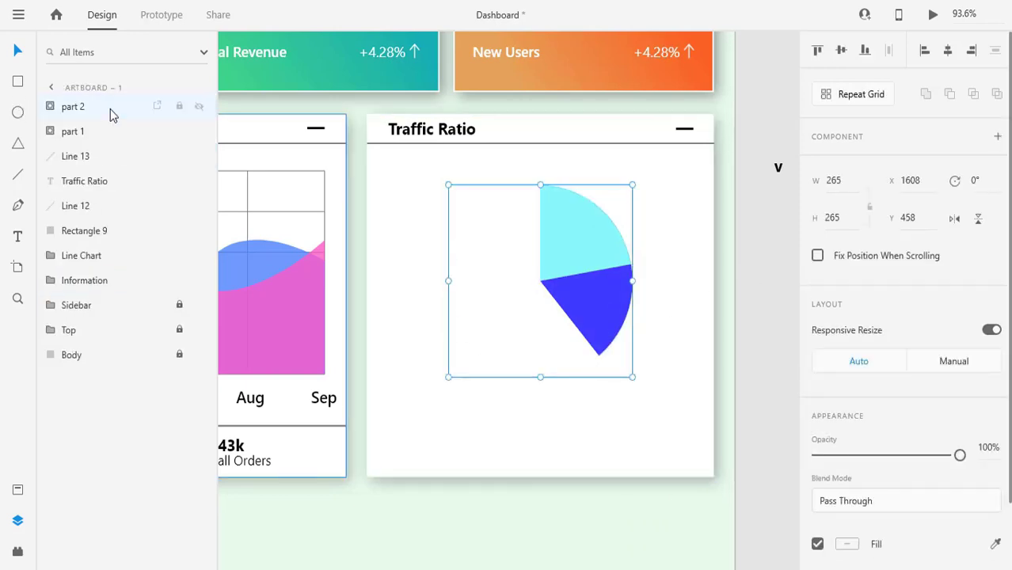
key("ctrl+c")
key("ctrl+v")
double_click(71, 108)
left_click(96, 107)
key("BackSpace")
type("3")
key("Return")
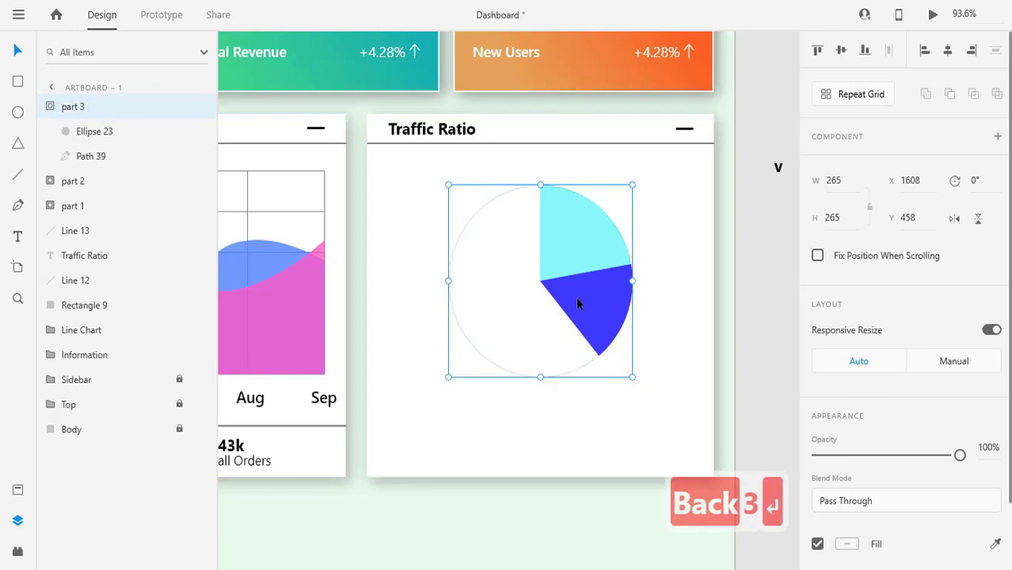
Reshape the part 3 path into a wedge covering the circle's bottom, adjoining the blue slice.
double_click(577, 297)
left_click(636, 331)
key("Delete")
left_click(648, 262)
left_click_drag(648, 267, 542, 376)
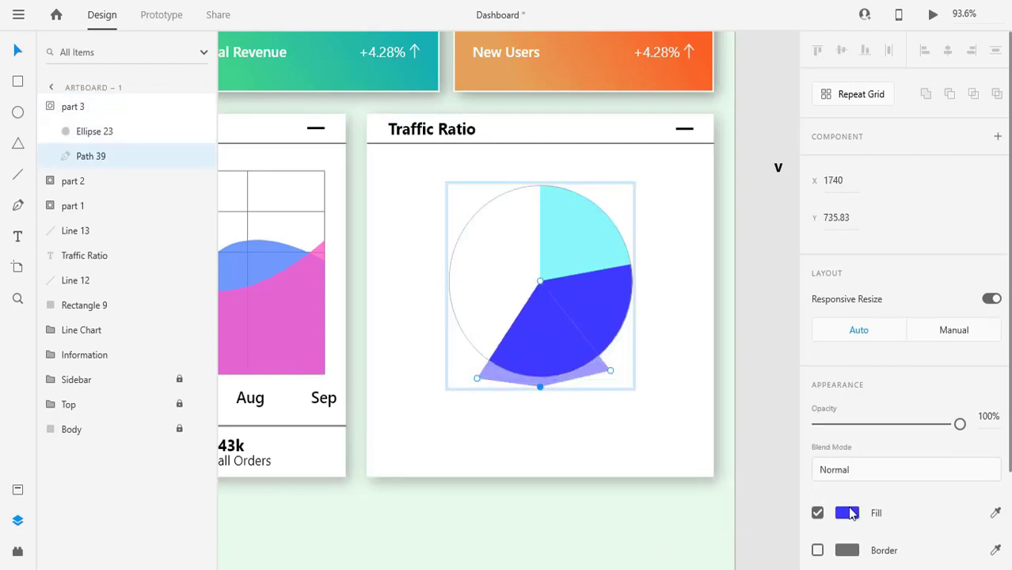
Fill the part 3 wedge with bright magenta.
left_click(847, 513)
left_click(771, 368)
left_click(700, 255)
left_click(701, 255)
Duplicate the magenta part 3 slice in place and rename the copy as part 4.
left_click(54, 108)
left_click(104, 107)
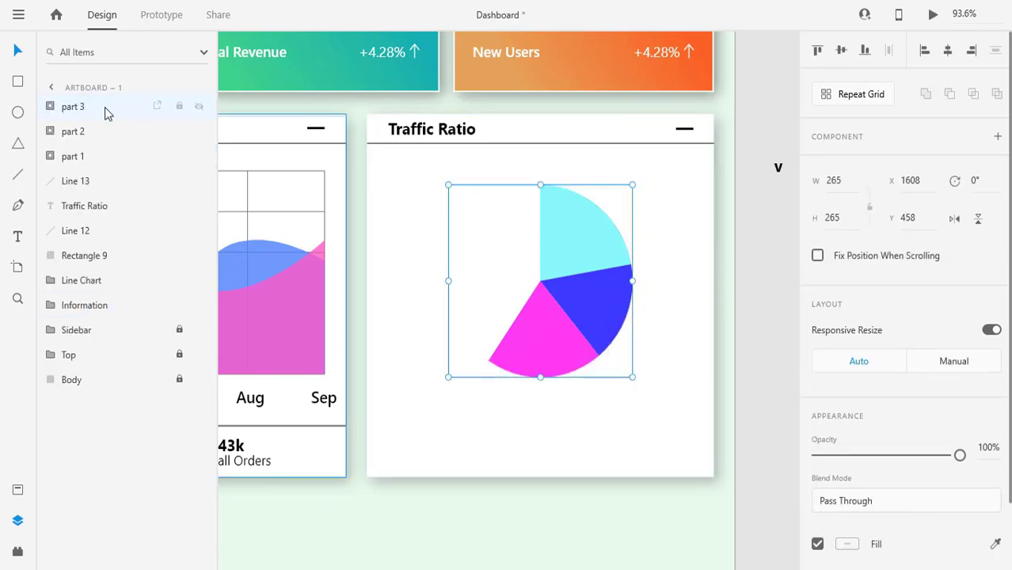
key("ctrl+c")
key("ctrl+v")
double_click(105, 107)
key("BackSpace")
type("4")
left_click(114, 128)
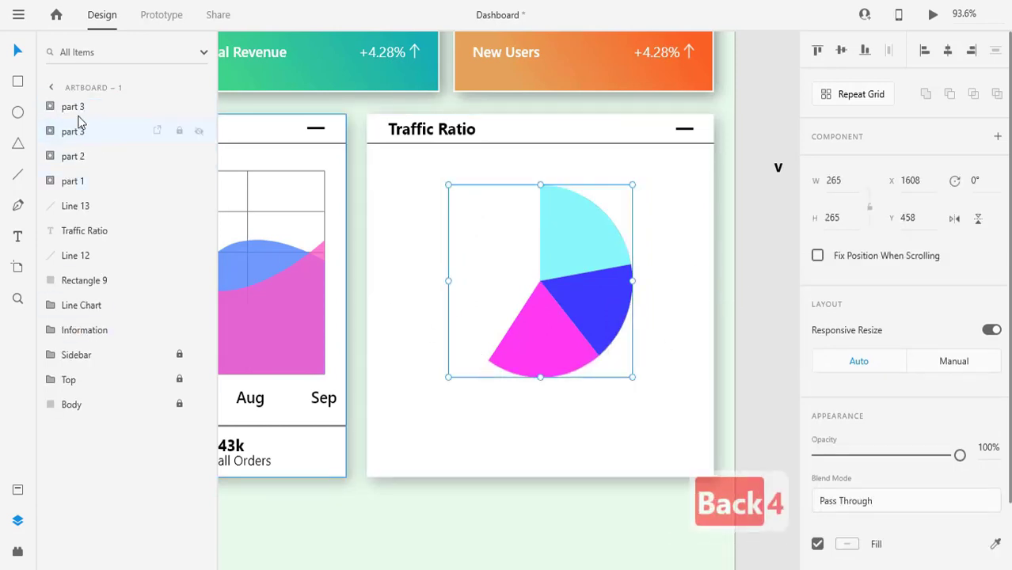
double_click(95, 106)
key("BackSpace")
type("4")
key("Return")
Reshape the part 4 path into a wedge on the circle's lower-left side, adjoining the magenta slice.
double_click(525, 349)
left_click(541, 386)
key("Delete")
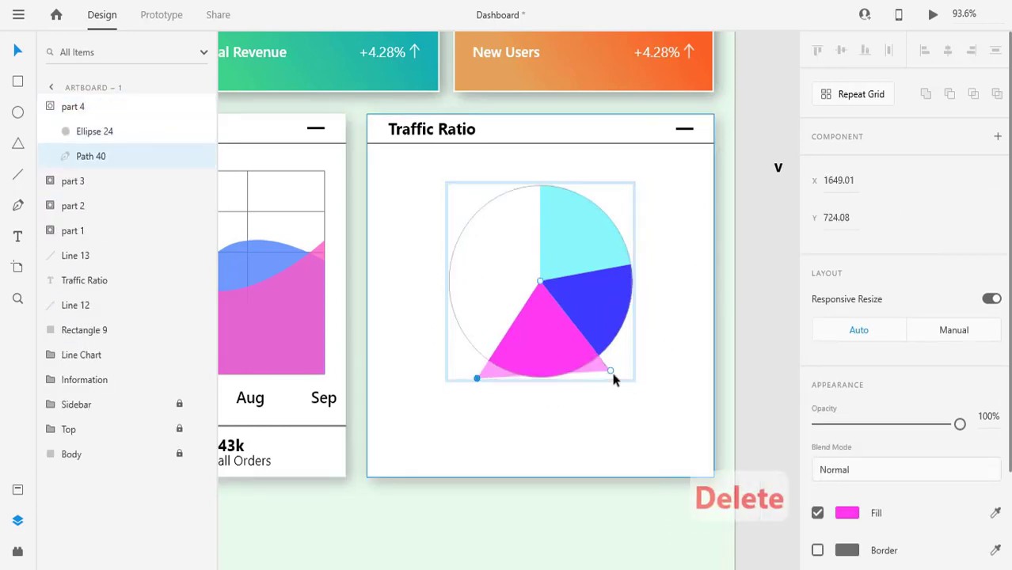
left_click_drag(614, 374, 442, 244)
Fill the part 4 wedge with red.
left_click(848, 513)
left_click_drag(773, 365, 773, 346)
left_click(529, 408)
Duplicate the red part 4 slice in place and rename the copy as part 5.
left_click(87, 110)
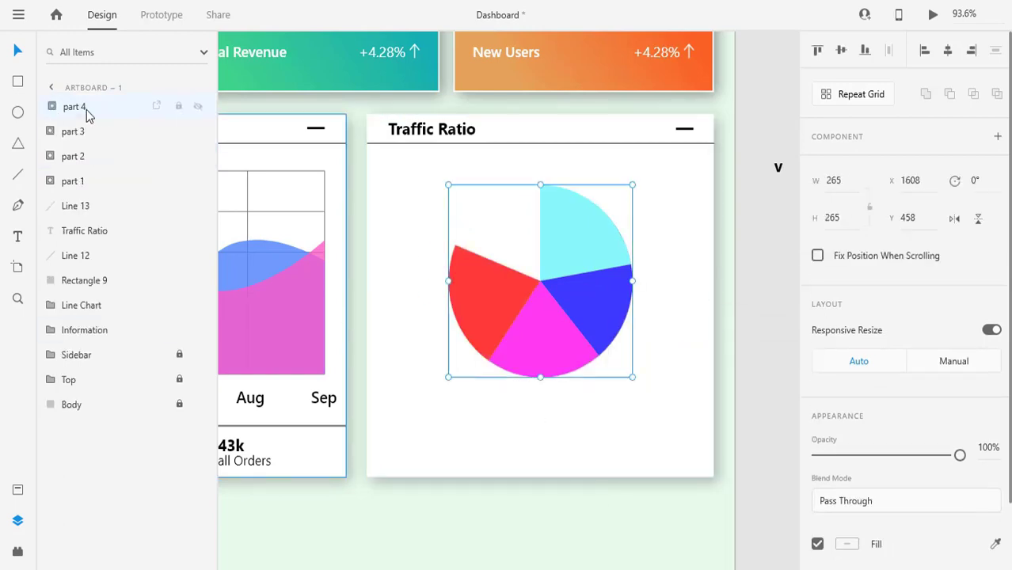
key("ctrl+c")
key("ctrl+v")
double_click(96, 107)
key("BackSpace")
type("5")
key("Return")
Reshape the part 5 path into a wedge filling the remaining upper-left gap between the red and cyan slices.
double_click(473, 278)
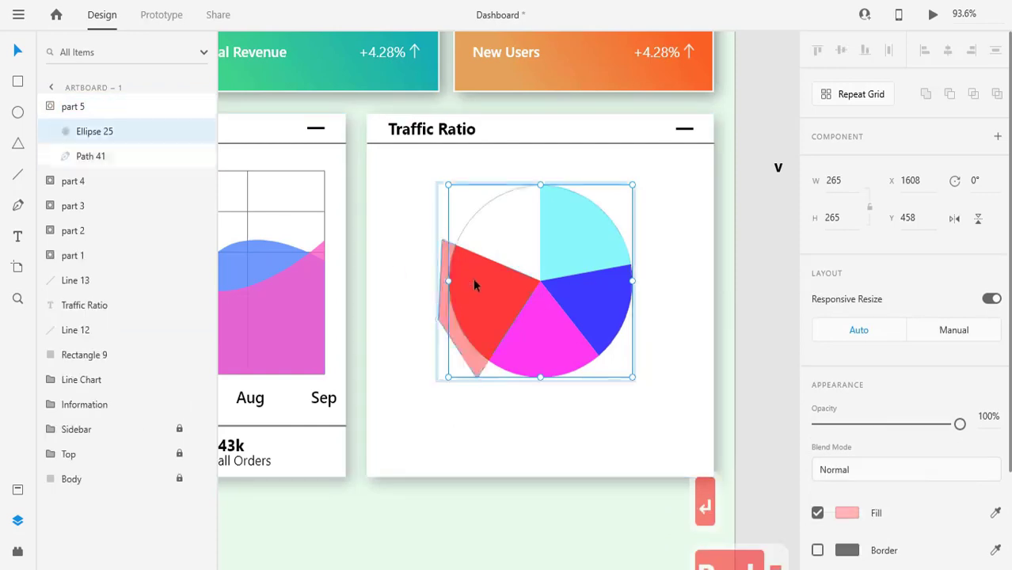
double_click(473, 279)
key("Delete")
left_click_drag(476, 377, 540, 171)
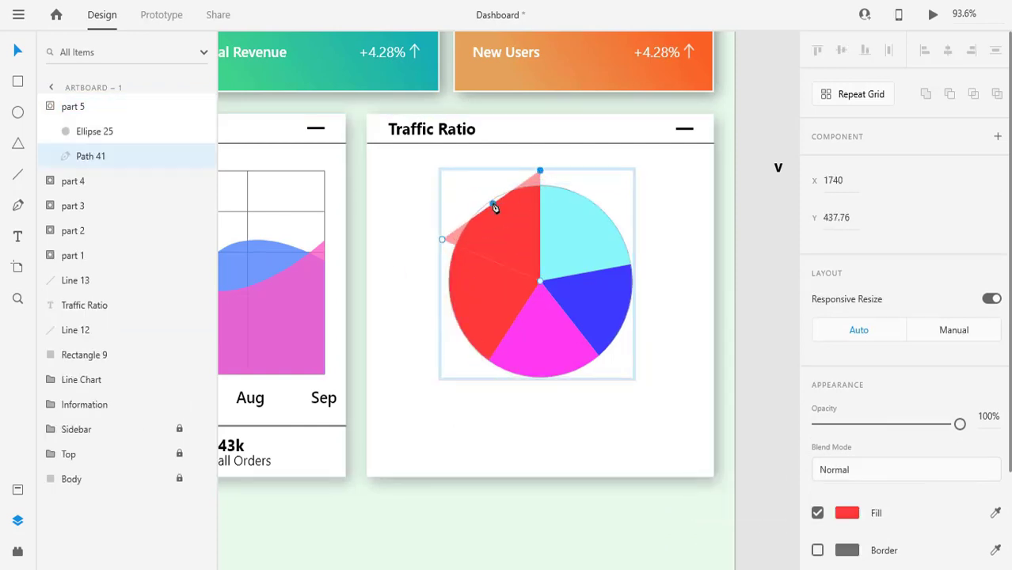
left_click_drag(492, 204, 480, 190)
Fill the part 5 wedge with bright green.
left_click(857, 511)
left_click_drag(773, 468, 772, 436)
left_click(691, 307)
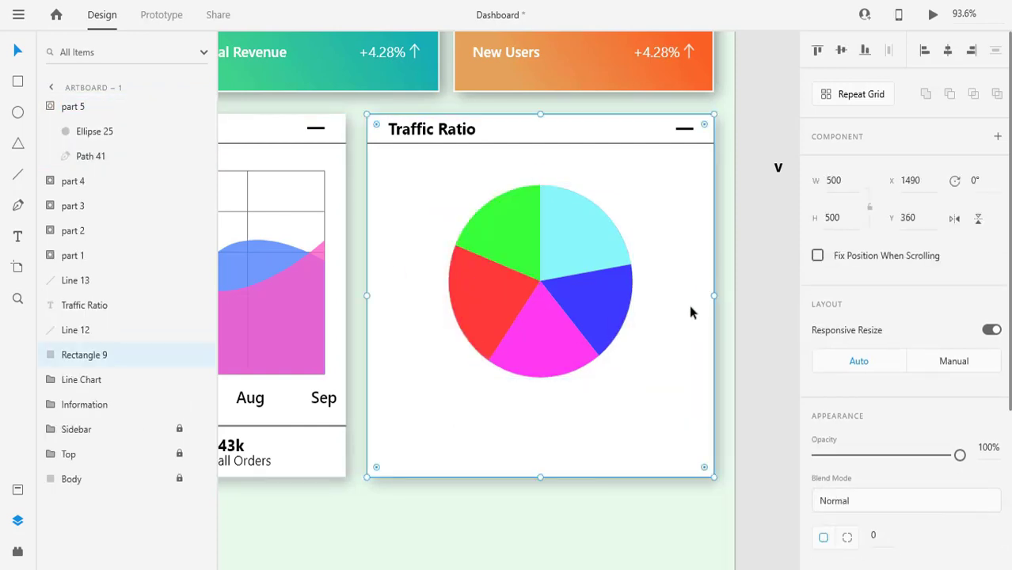
Try moving a single slice of the pie, and undo the move.
left_click(608, 295)
left_click(51, 108)
left_click(670, 285)
left_click_drag(512, 248, 504, 258)
key("ctrl+z")
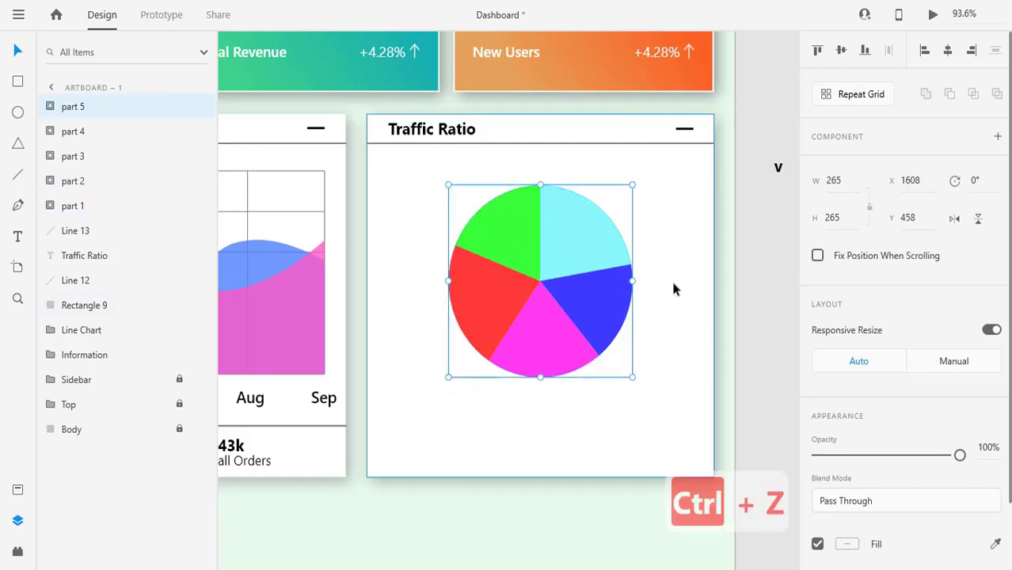
Group the five slices, part 1 through part 5, and name the group Pie Chart.
left_click(671, 282)
left_click(554, 285)
left_click(73, 208, "ctrl")
left_click(80, 160, "ctrl")
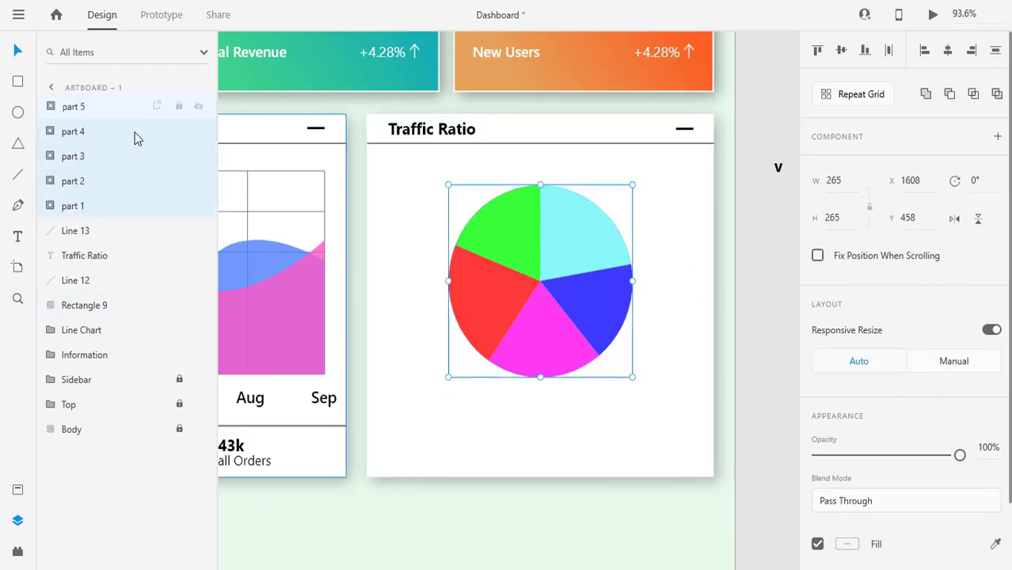
key("ctrl+g")
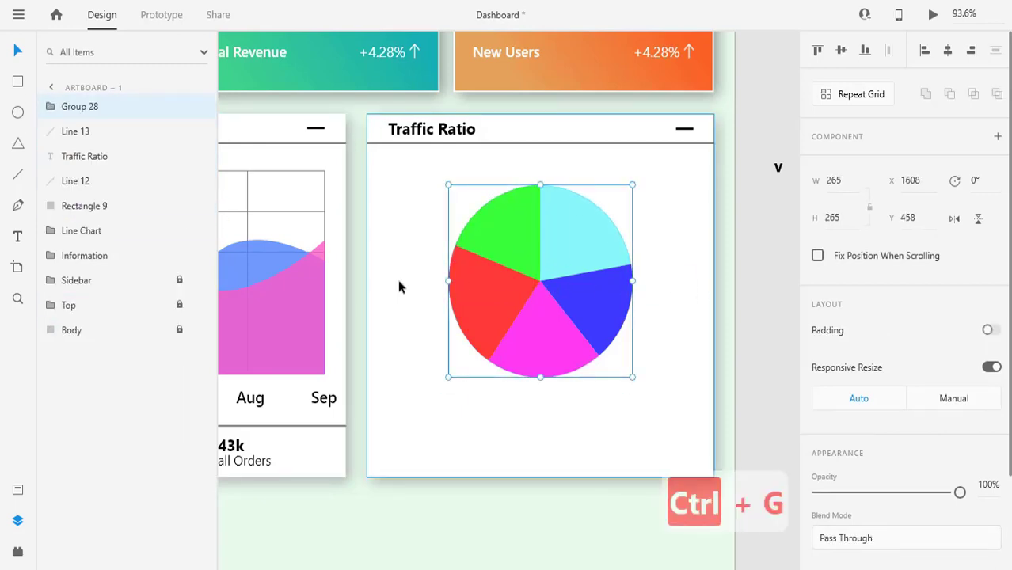
type("Pie Chart")
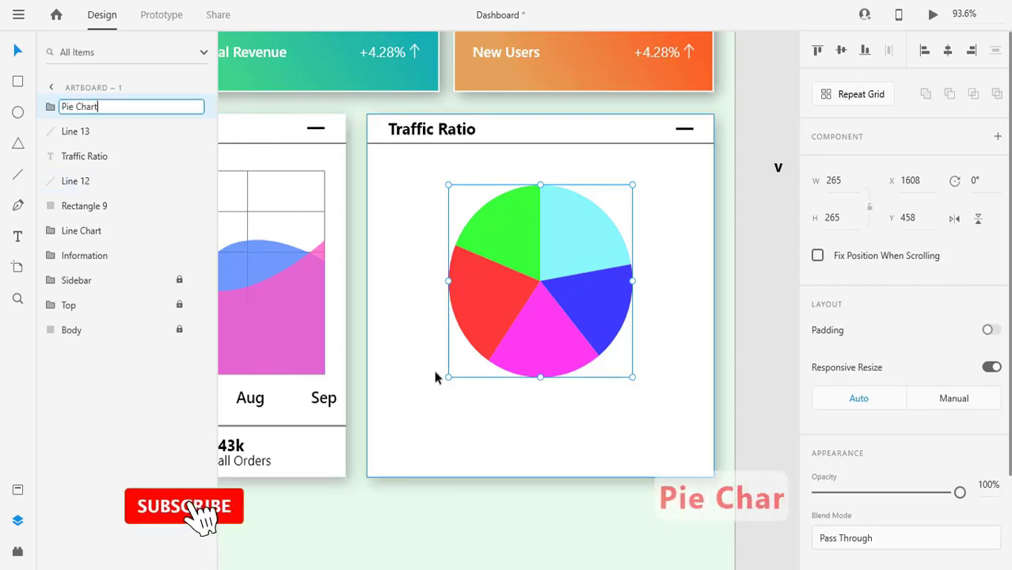
key("Return")
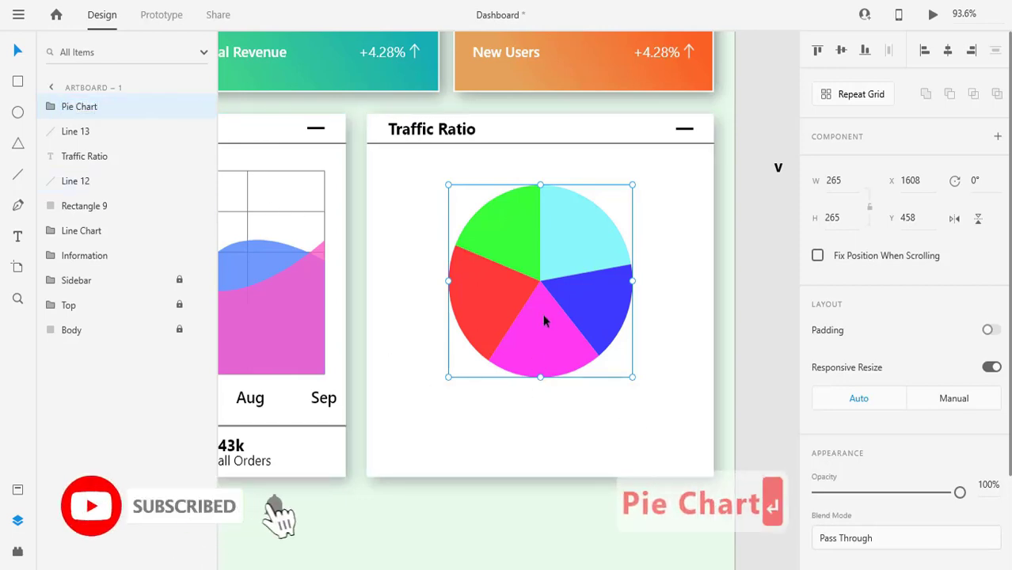
Try moving the whole Pie Chart group within the Traffic Ratio card, and undo the move.
left_click_drag(542, 279, 491, 337)
key("ctrl+z")
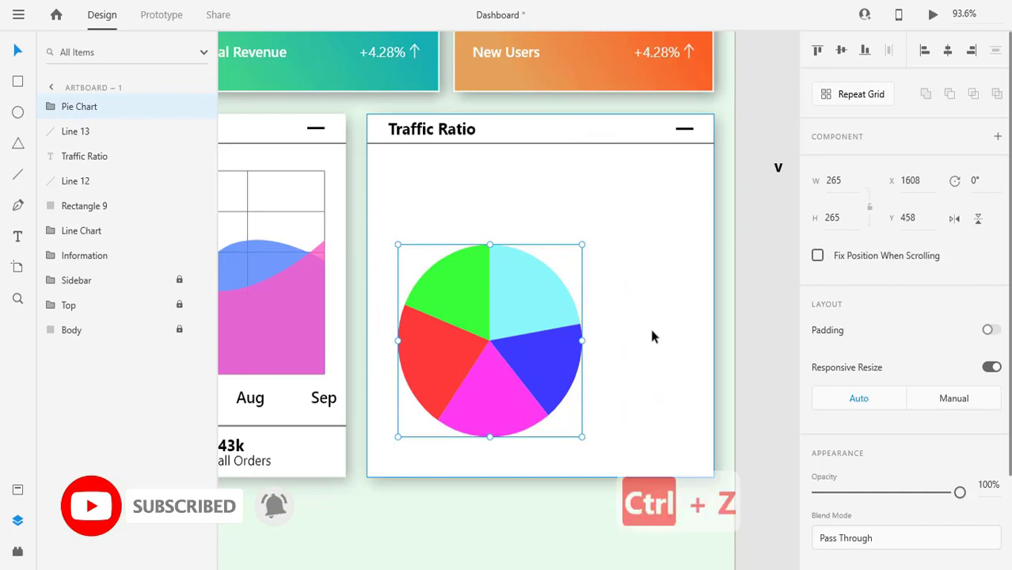
Move the Pie Chart group up to just below the Traffic Ratio header line, centred in the card, and nudge it down 5 px.
left_click_drag(533, 267, 535, 235)
left_click(683, 267)
left_click(583, 261)
scroll(582, 262, "up", 1)
key("Down")
key("Down")
key("Down")
key("Down")
key("Down")
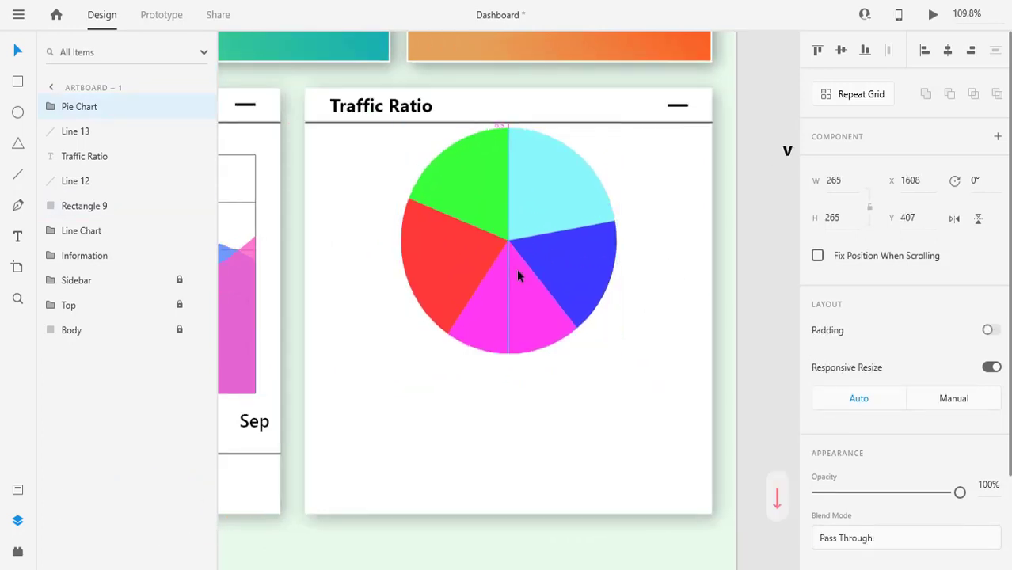
Duplicate the Traffic Ratio header line and place the copy just below the pie chart.
left_click(658, 264)
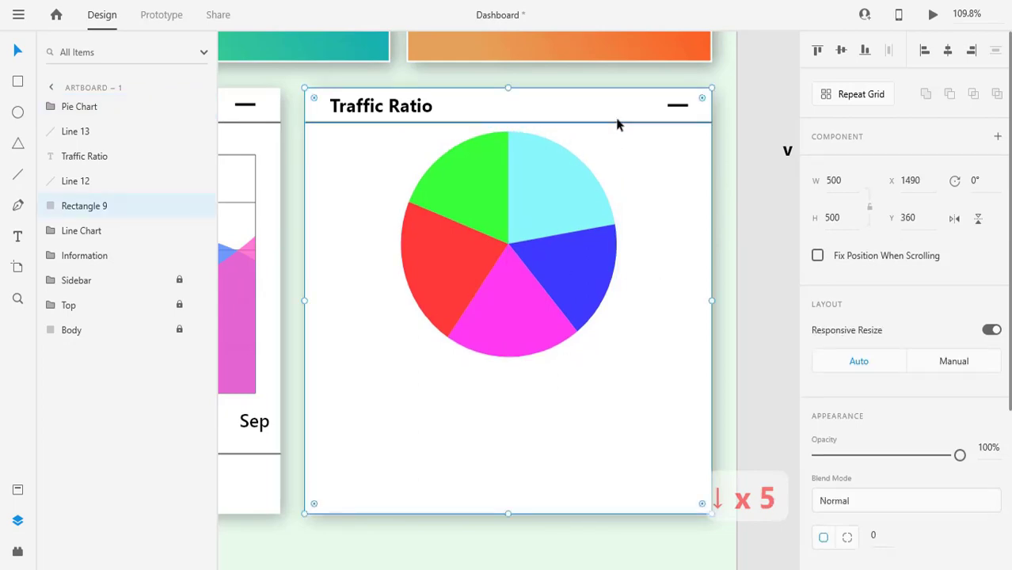
left_click_drag(635, 124, 635, 377)
left_click(594, 414)
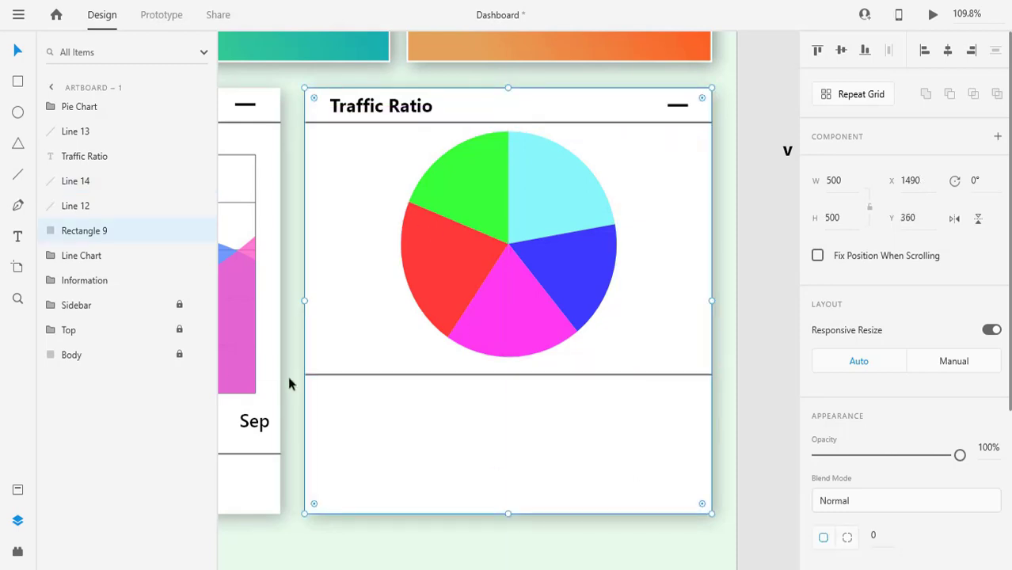
Draw a 15 by 15 circle without a border just under the new line, at the card's left margin.
key("e")
left_click_drag(328, 383, 354, 397)
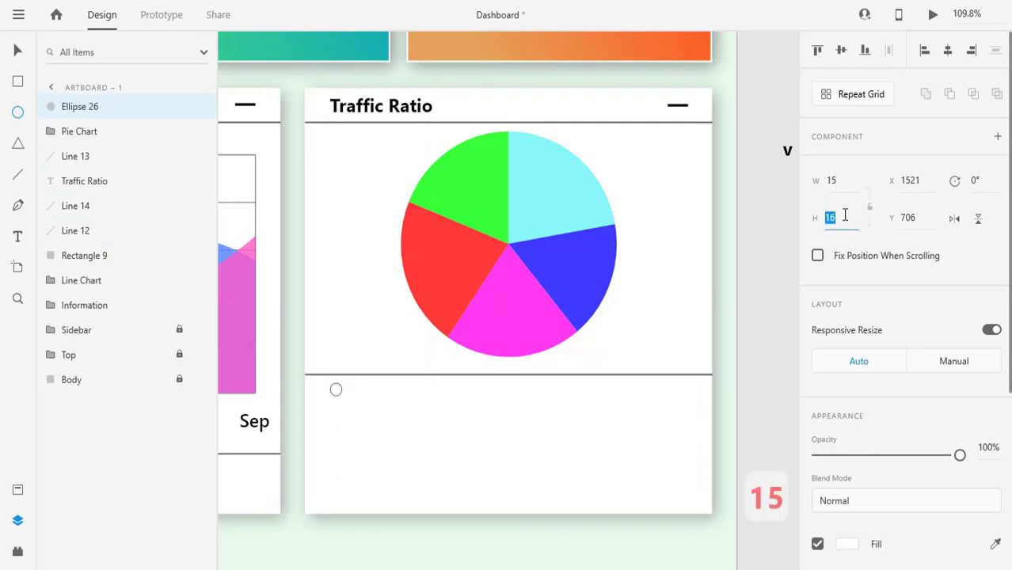
type("15")
key("Return")
scroll(867, 304, "down", 4)
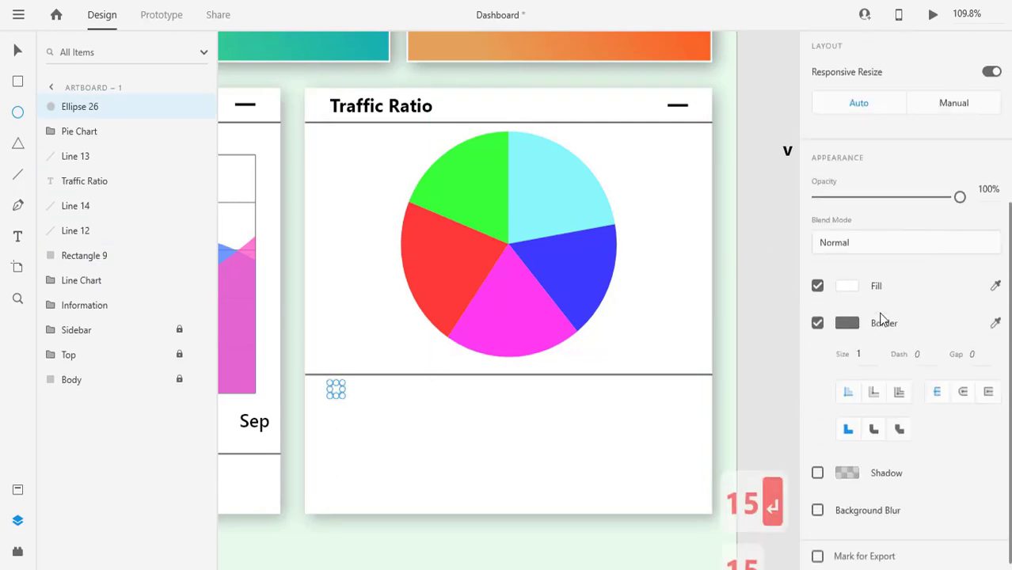
left_click(818, 318)
Fill the small circle with the light cyan sampled from the pie chart and adjust its position slightly.
scroll(831, 364, "up", 2)
left_click(846, 393)
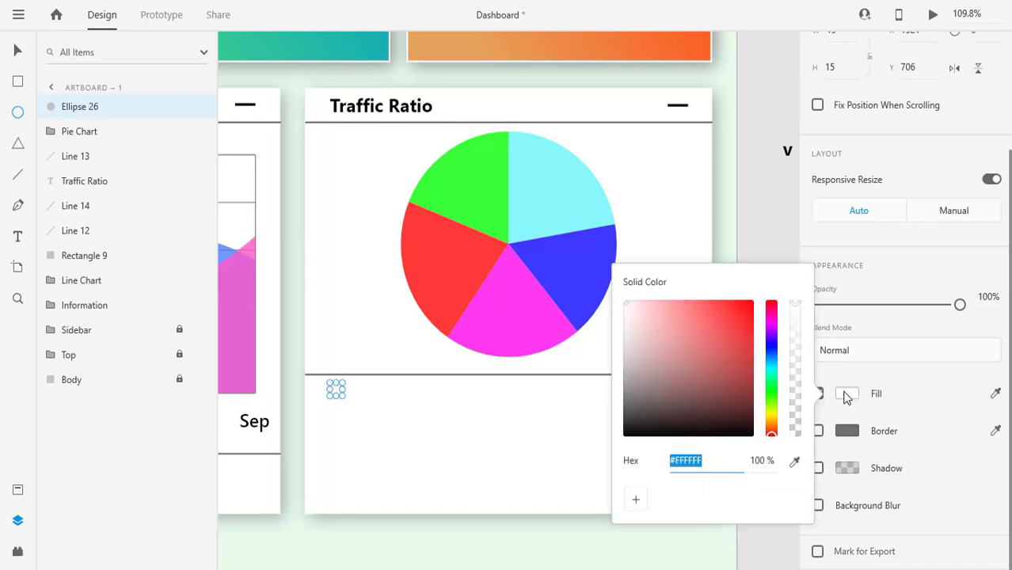
left_click(796, 464)
left_click(553, 177)
left_click(476, 432)
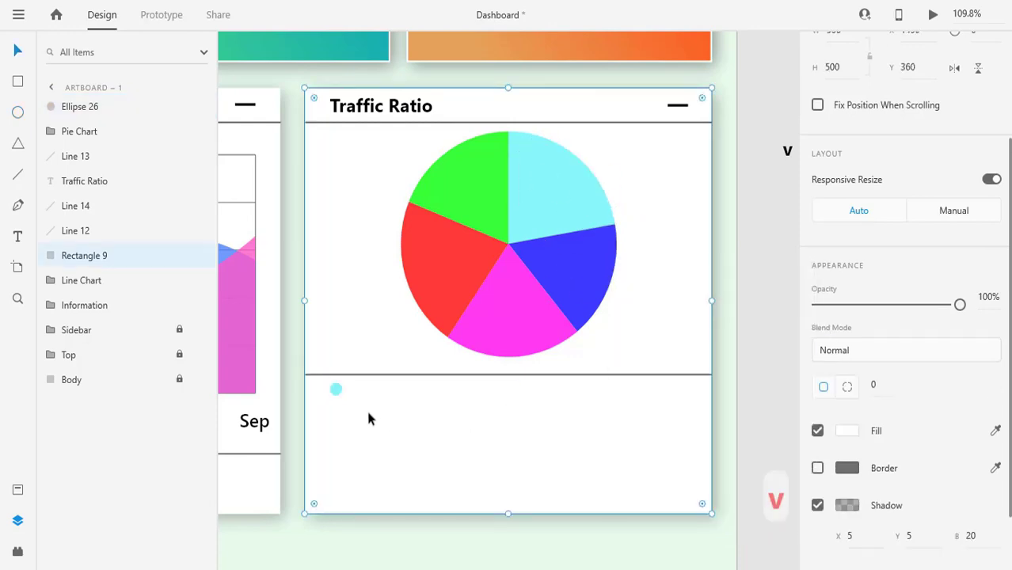
left_click_drag(338, 388, 335, 390)
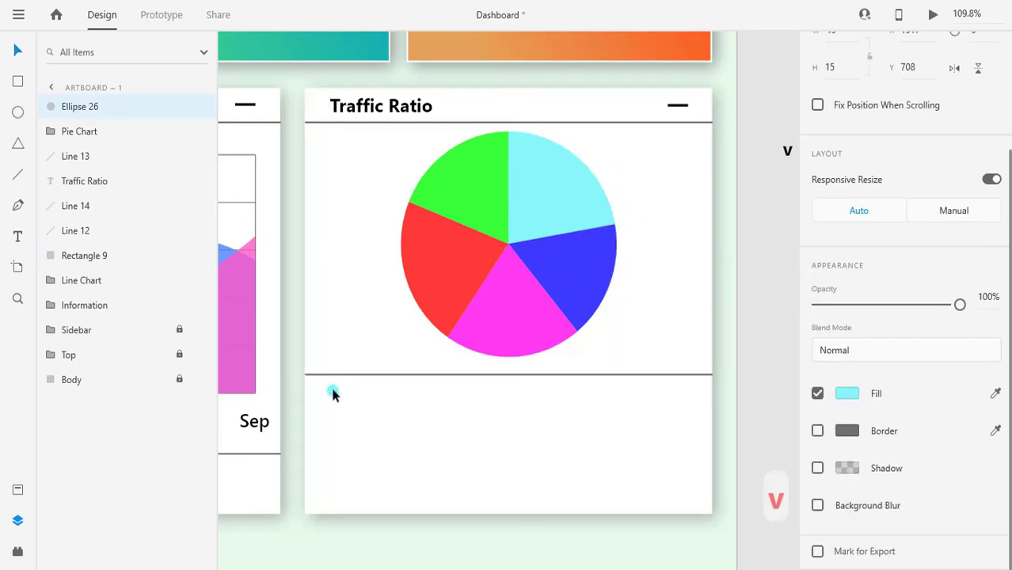
Duplicate the Traffic Ratio title beside the cyan dot and change the copy's text to Search.
left_click(361, 127)
left_click(363, 115)
left_click_drag(374, 125, 372, 389)
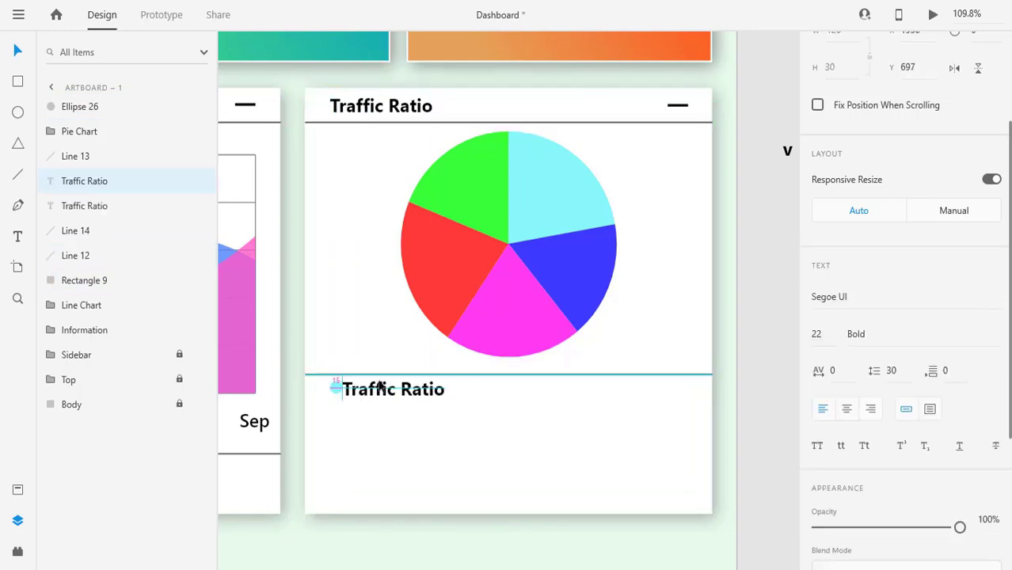
double_click(383, 389)
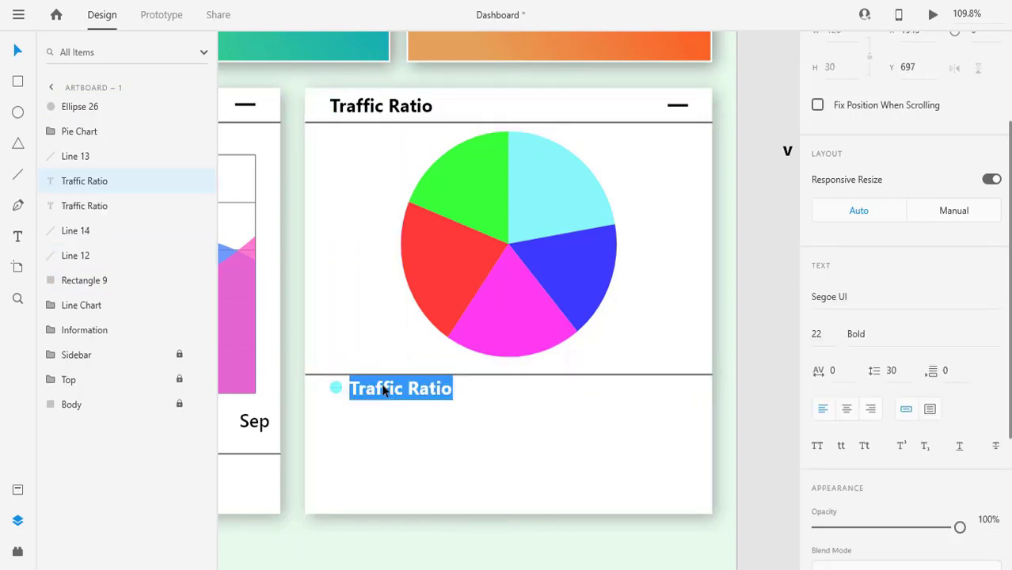
type("Search")
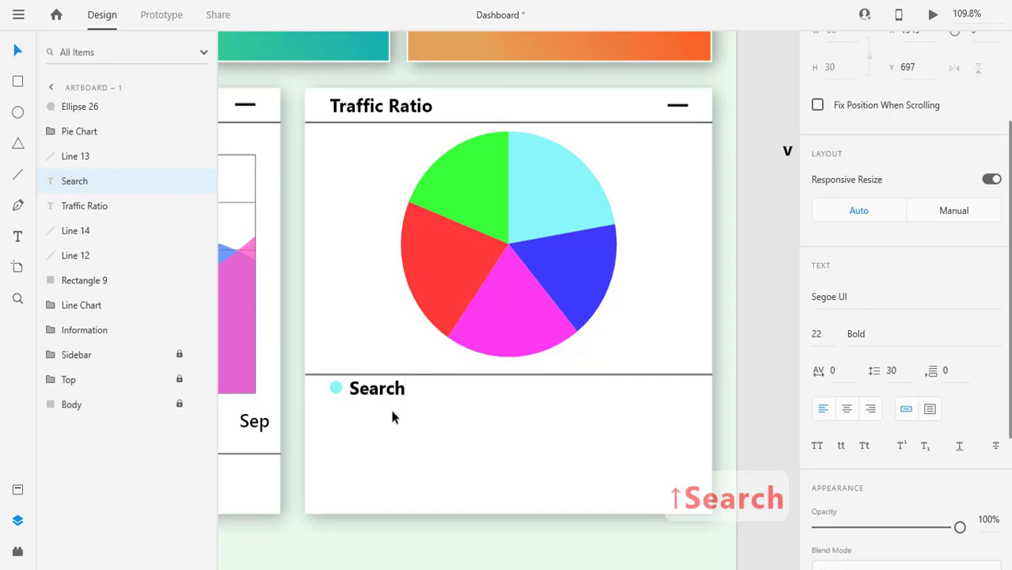
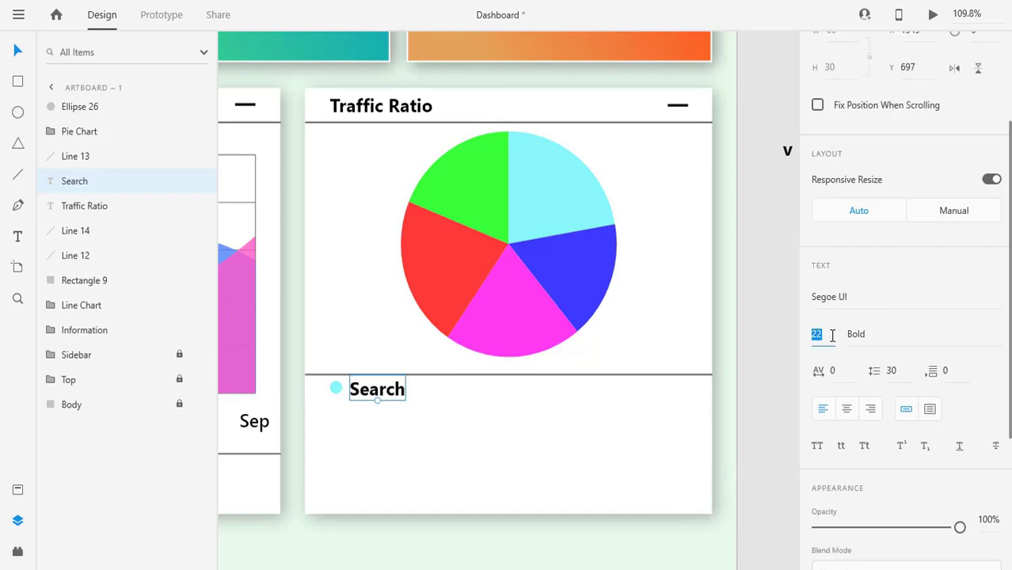
Style the Search label as Semibold, size 16, and line it up with the cyan dot, leaving a small gap.
left_click(1002, 341)
left_click(872, 272)
left_click(414, 471)
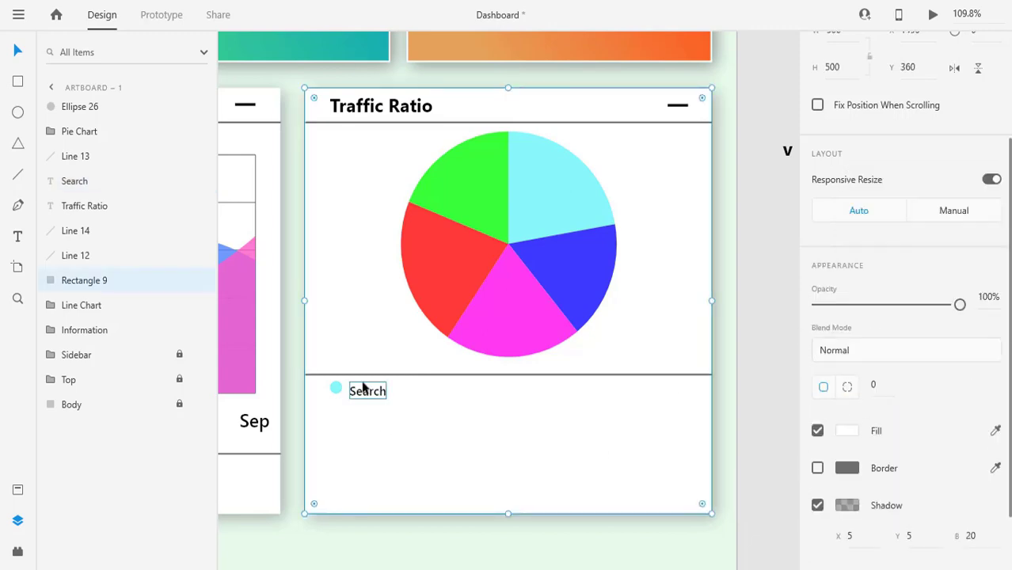
left_click(363, 387)
scroll(917, 482, "down", 3)
left_click(422, 421)
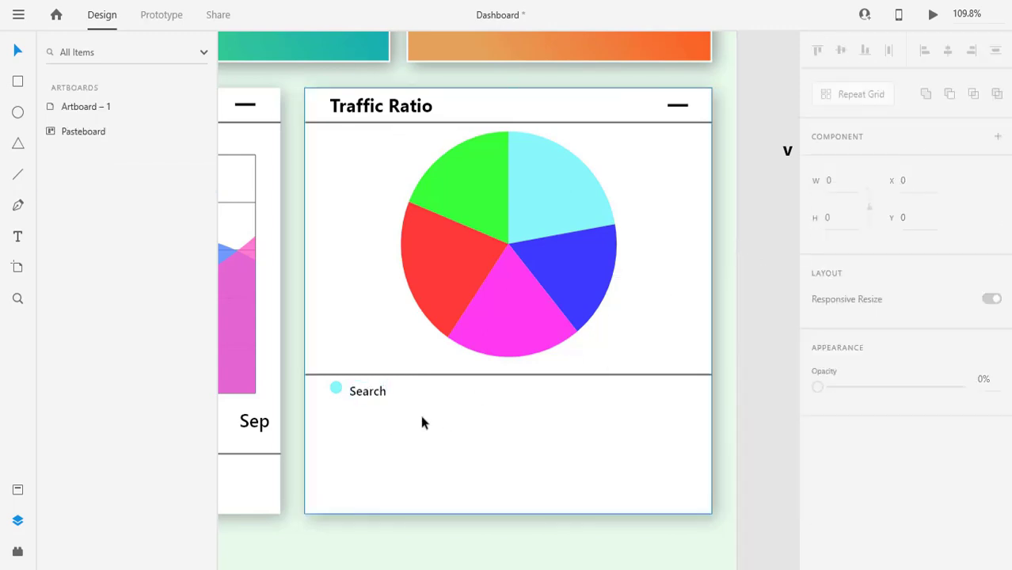
left_click(366, 394)
left_click_drag(366, 394, 374, 393)
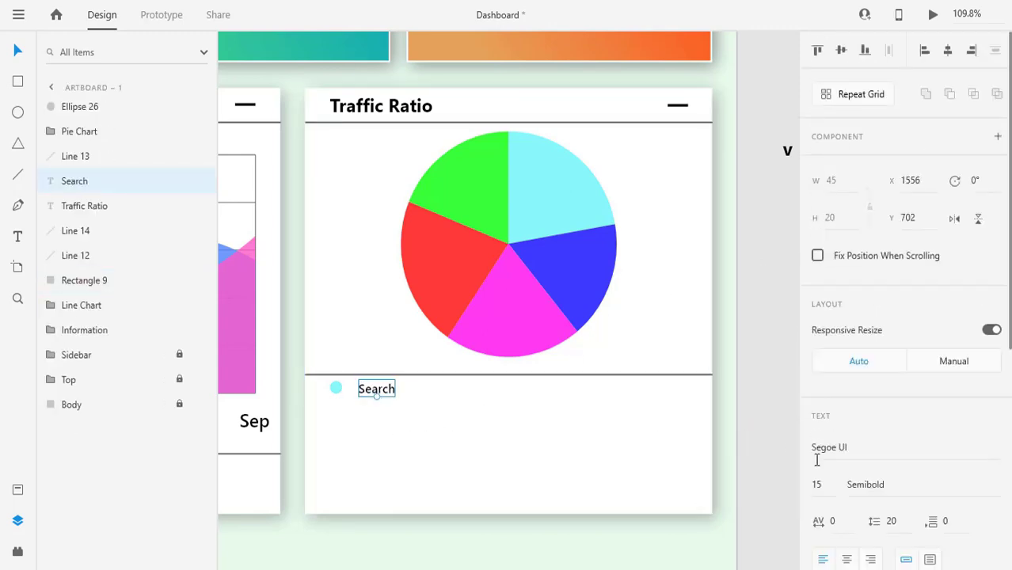
left_click(407, 439)
left_click(337, 388)
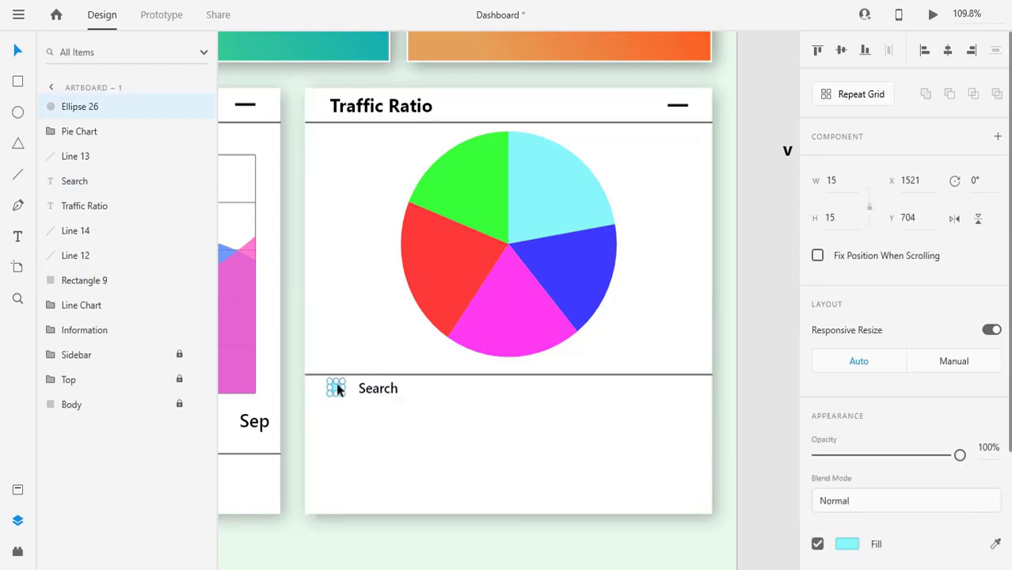
left_click(387, 391, "shift")
left_click(558, 408)
Copy the Search label to the middle and far end of the row, changing the copies to 80k and +10.02%.
left_click(372, 393)
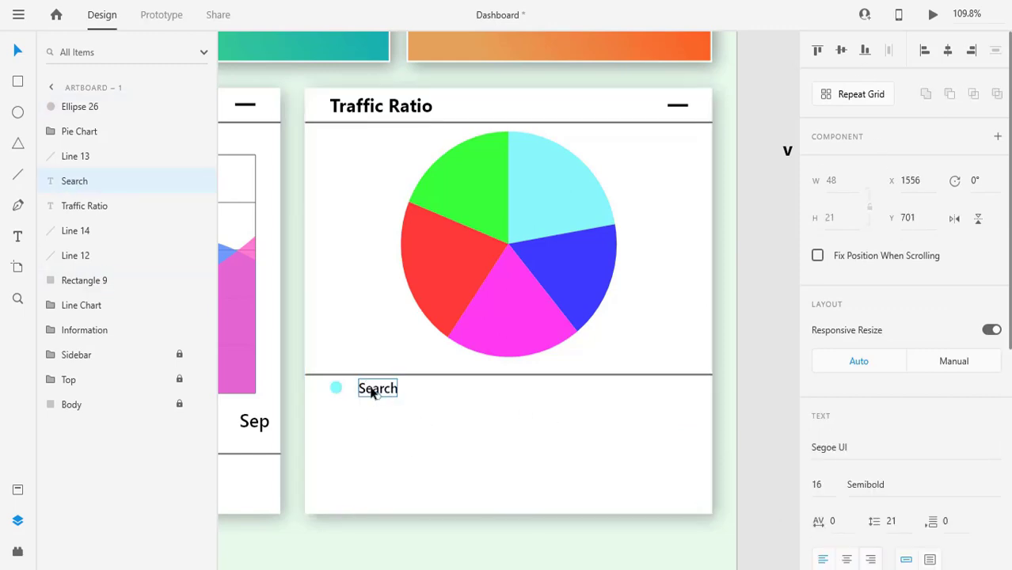
left_click_drag(373, 393, 668, 393)
double_click(507, 390)
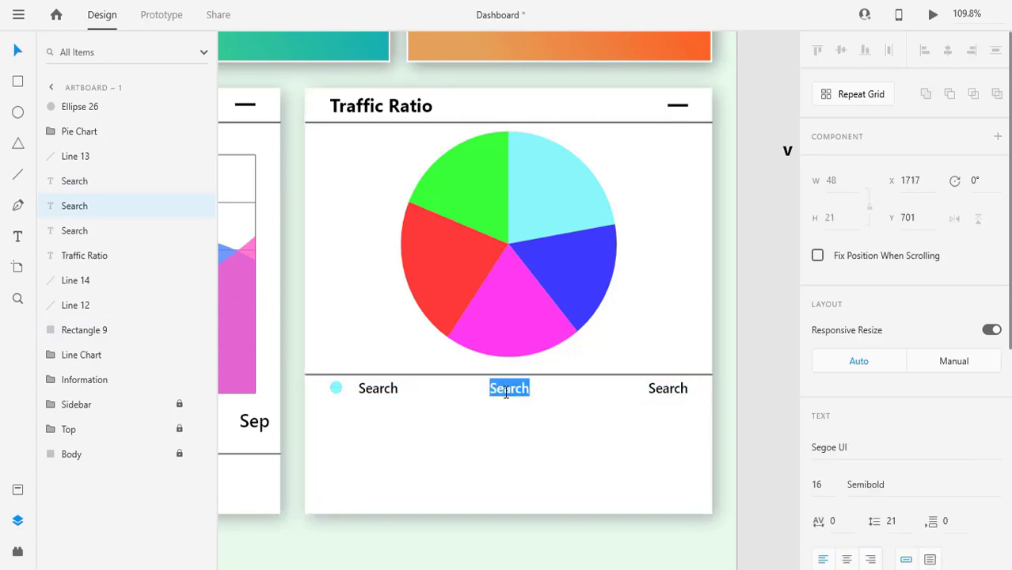
type("80k")
key("Escape")
double_click(668, 388)
type("+")
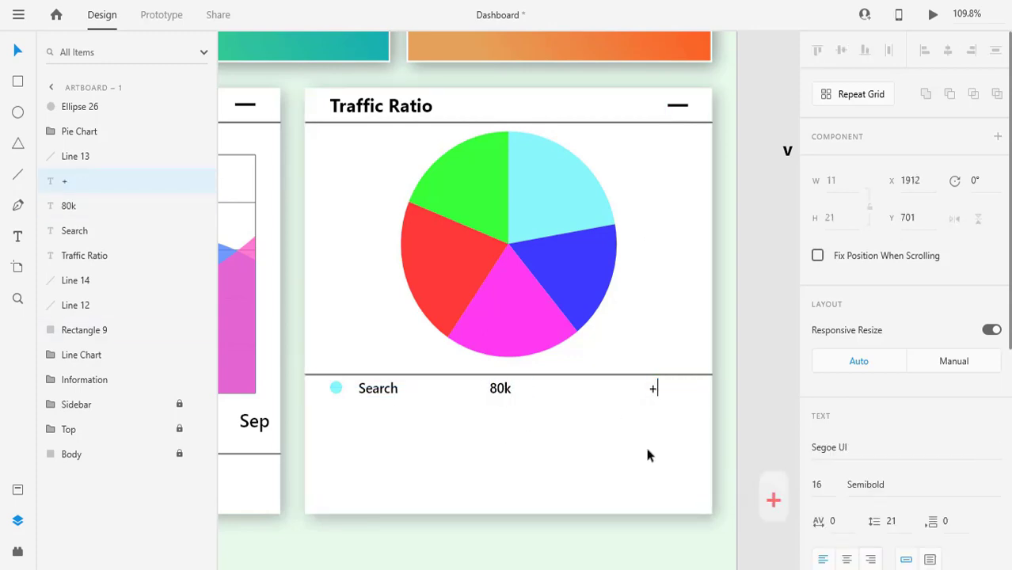
type("10.02%")
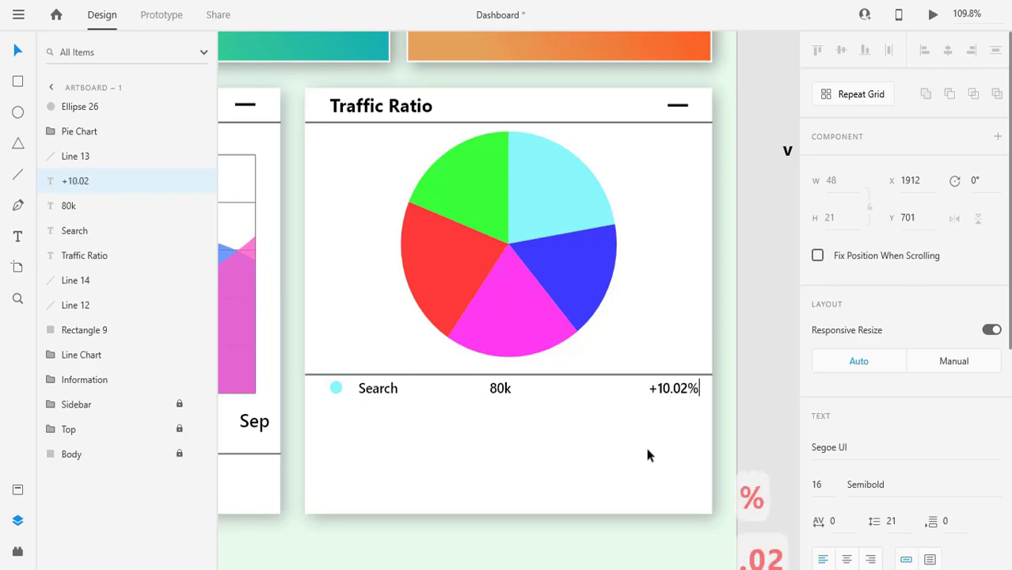
key("Escape")
Align the cyan dot and the Search, 80k and +10.02% texts along their vertical middle.
left_click(336, 388)
left_click(378, 388, "shift")
left_click(500, 388, "shift")
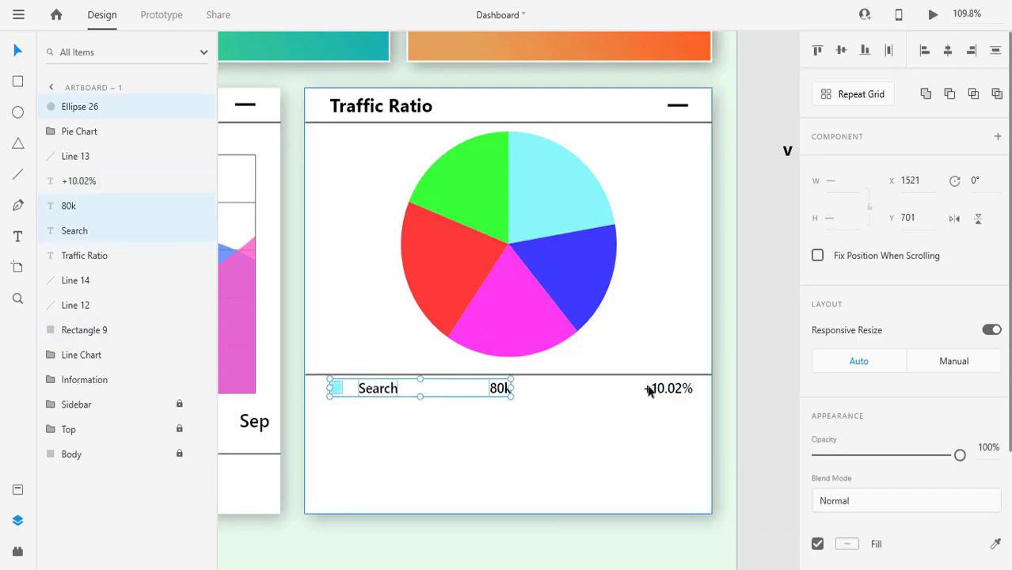
left_click(667, 388, "shift")
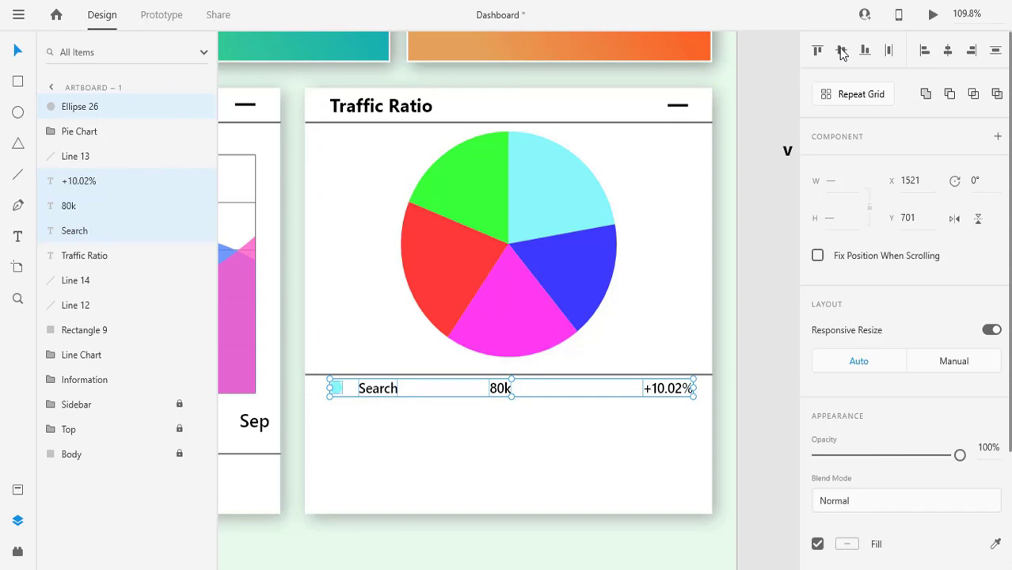
left_click(511, 452)
Turn the Search row and its divider line into a five-row repeat grid, spacing the rows to fill the card's lower area.
left_click_drag(320, 367, 693, 398)
key("ctrl+r")
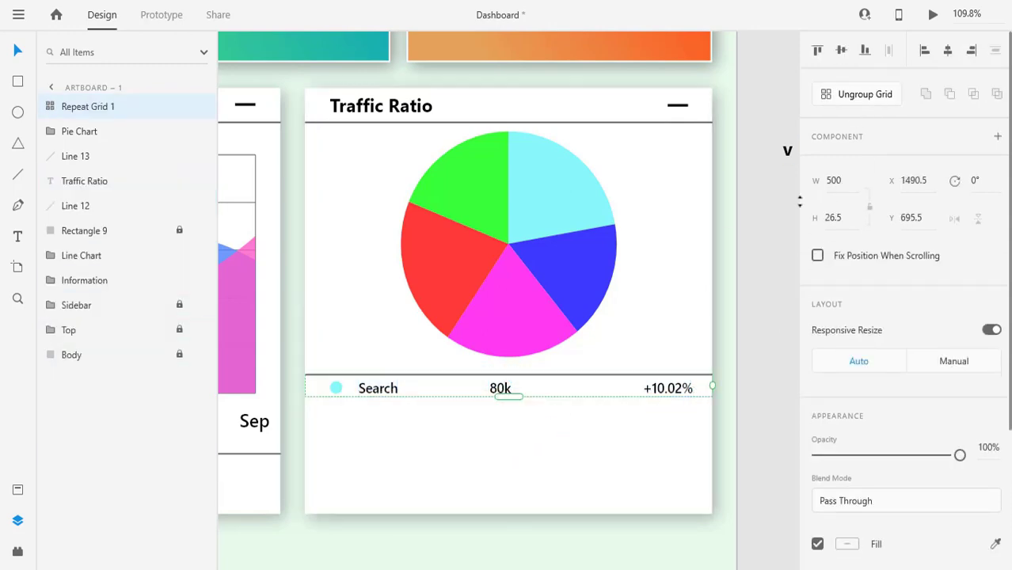
left_click_drag(506, 396, 508, 521)
left_click_drag(507, 485, 434, 427)
left_click(441, 520)
left_click(464, 411)
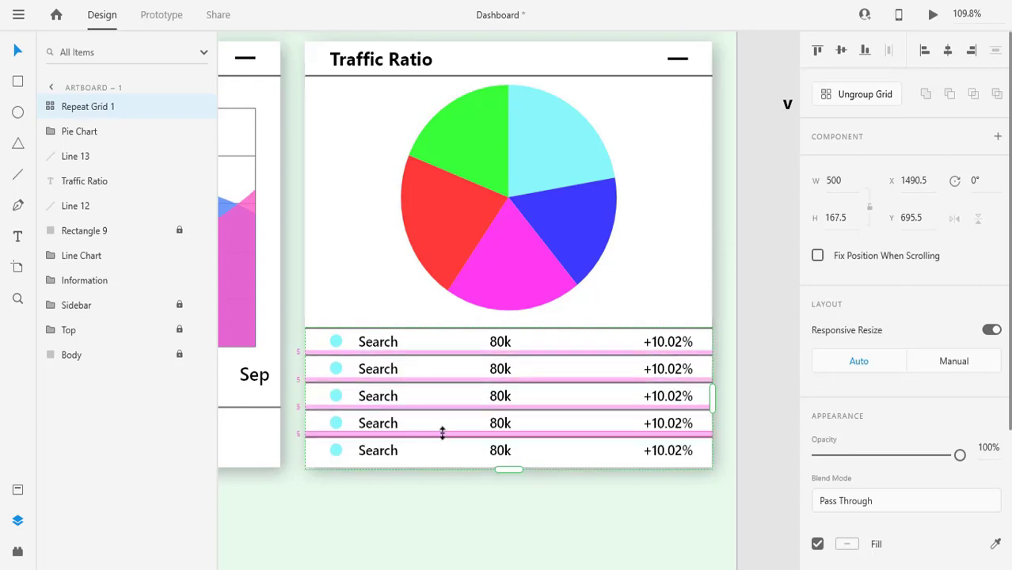
left_click(412, 521)
scroll(411, 520, "down", 1)
Ungroup the repeat grid so that each legend row can be edited separately.
left_click(493, 335)
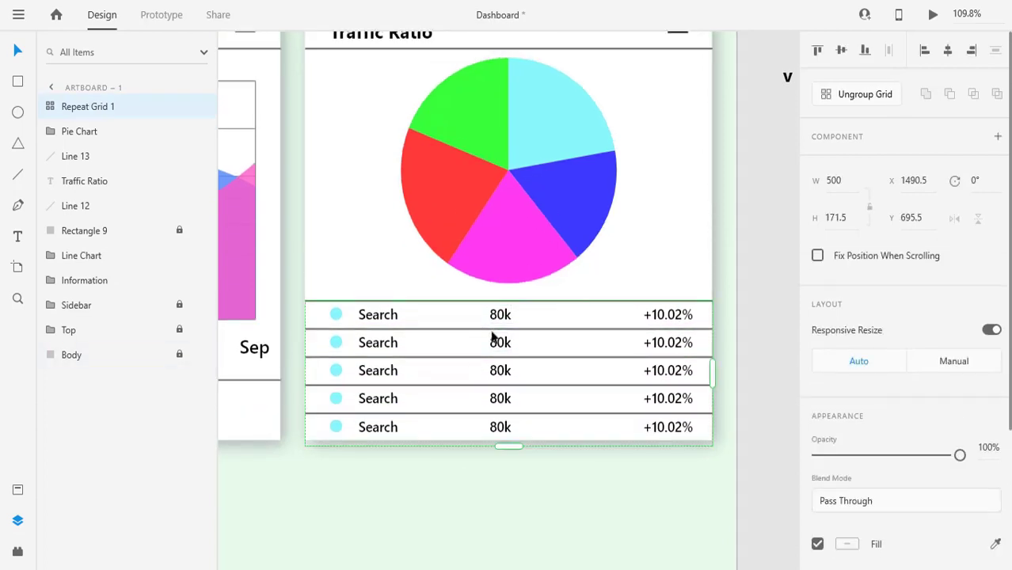
key("ctrl+shift+g")
left_click(558, 497)
left_click(502, 320)
Fill the second row's dot with the blue #3F39FF sampled from the pie chart.
double_click(337, 343)
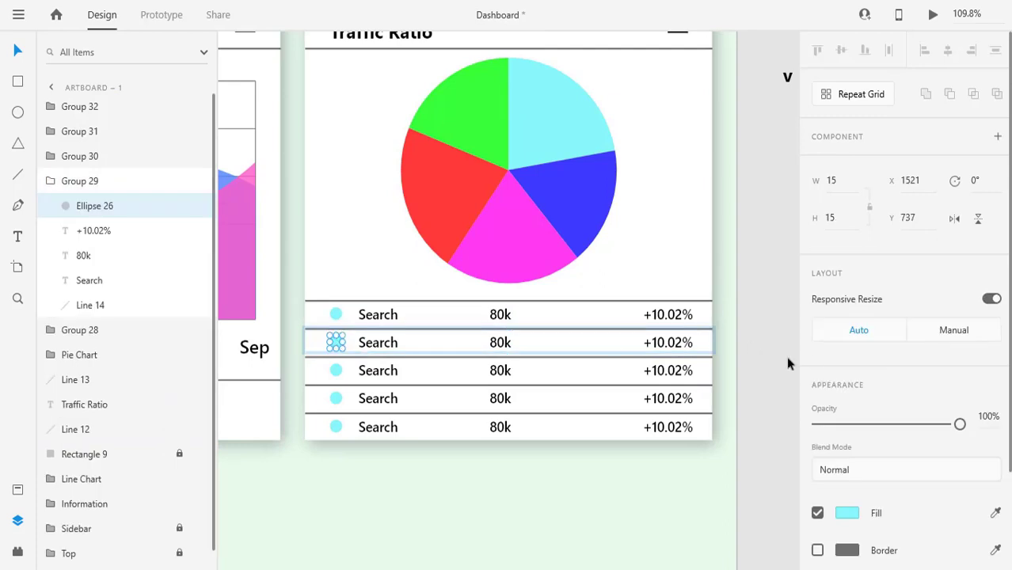
scroll(979, 457, "down", 3)
left_click(846, 393)
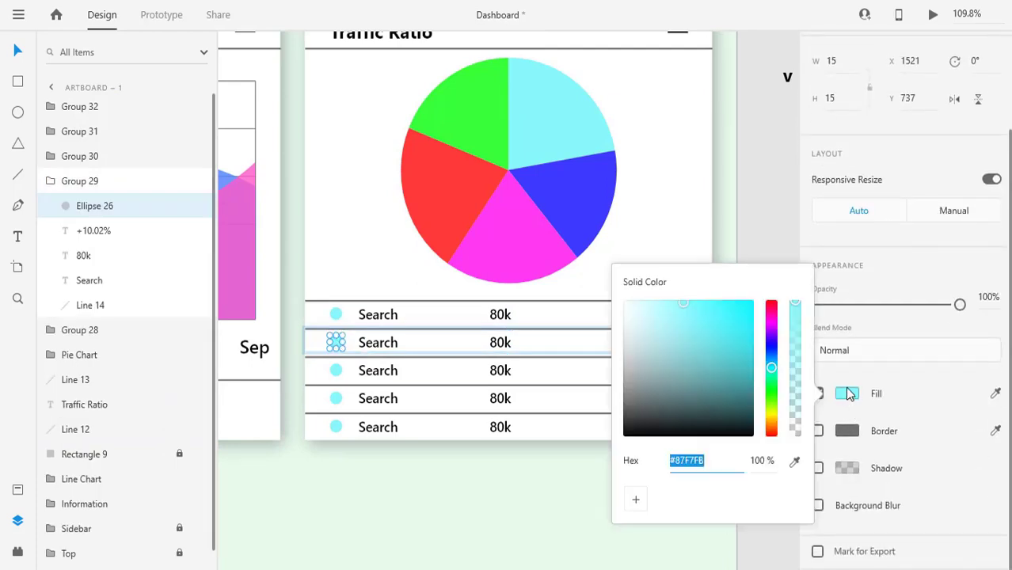
left_click(796, 462)
left_click(583, 185)
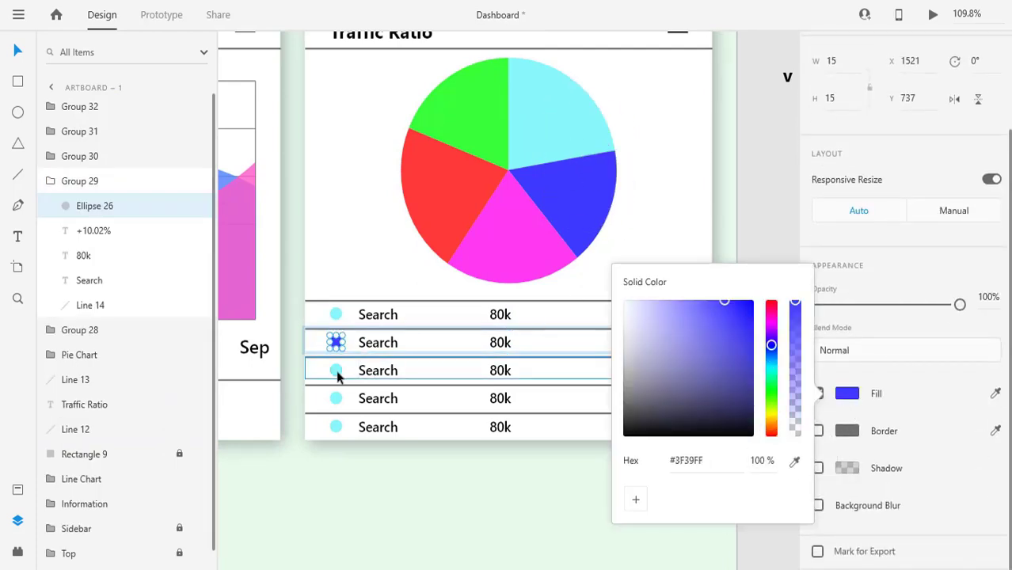
Fill the third row's dot with the magenta sampled from the pie chart.
left_click(336, 377)
left_click(337, 370)
left_click(846, 393)
left_click(795, 461)
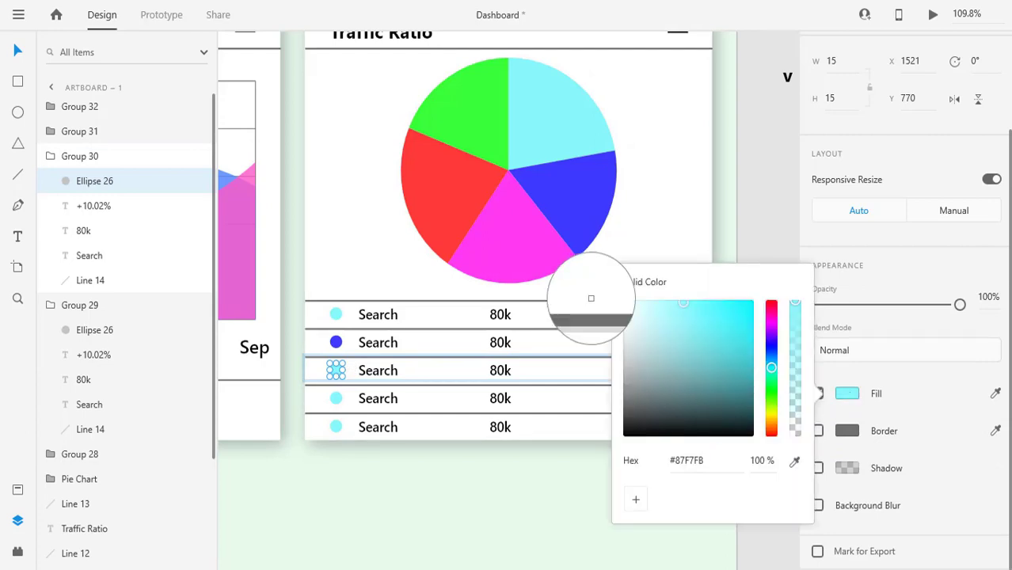
left_click(540, 247)
Fill the fourth row's dot with the pie's red and the fifth row's dot with its green #39FF39.
double_click(337, 399)
left_click(846, 393)
left_click(795, 461)
left_click(471, 206)
double_click(337, 427)
left_click(847, 393)
left_click(795, 461)
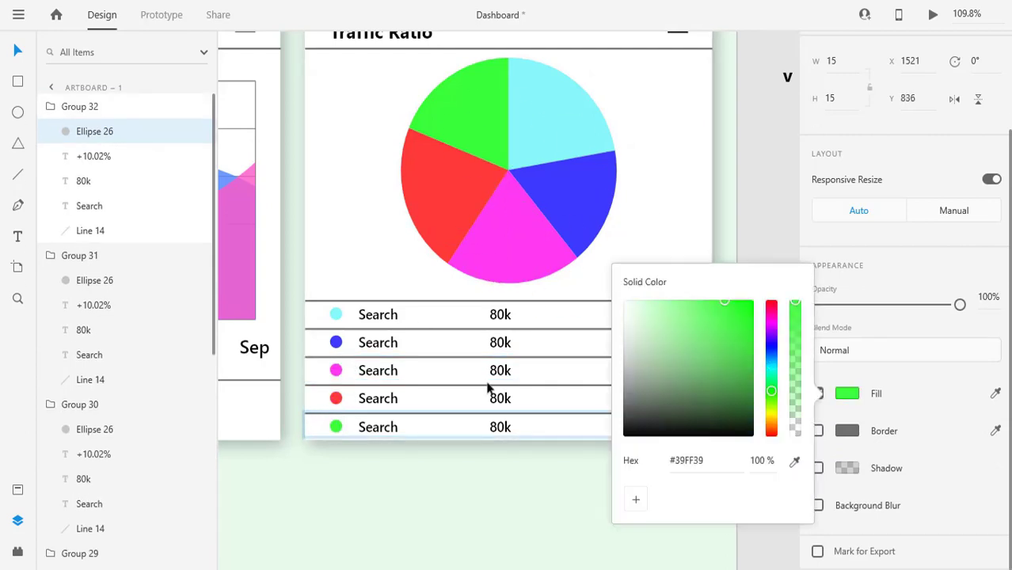
left_click(453, 450)
Rename the labels in legend rows two to five as Direct, Email, Google and Others.
double_click(378, 342)
type("Direct")
double_click(377, 370)
type("Email")
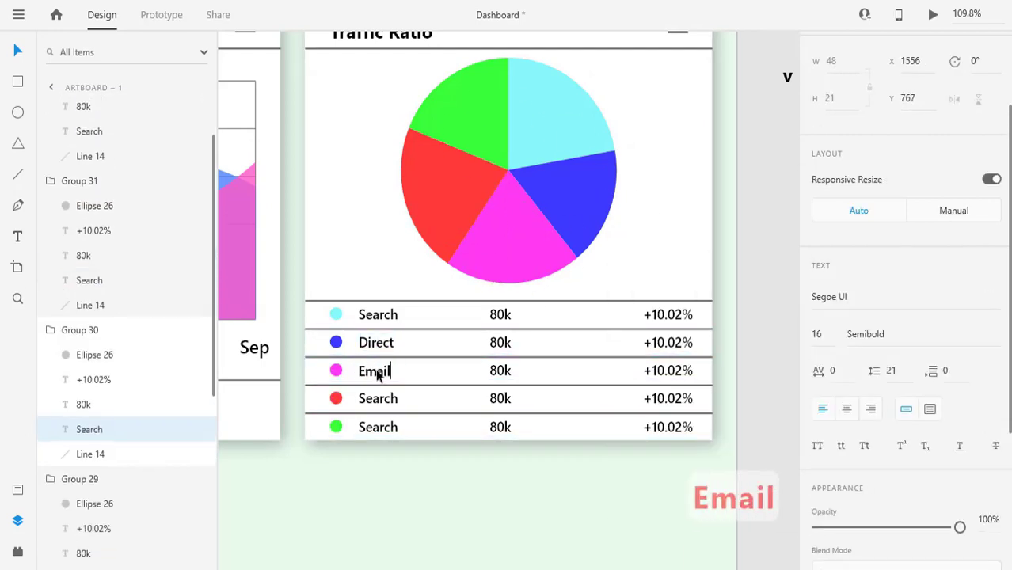
double_click(378, 398)
type("Google")
double_click(378, 427)
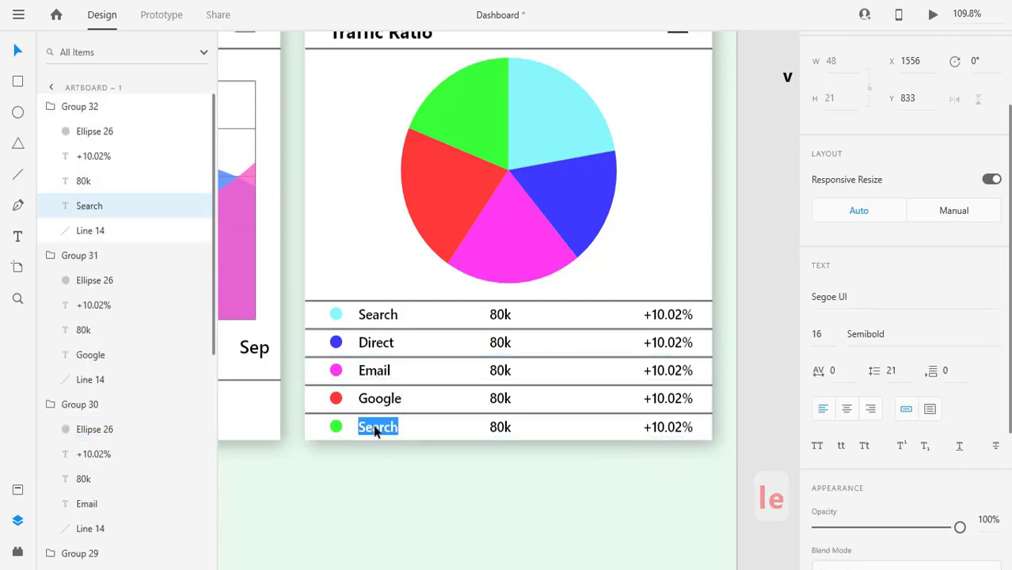
type("Others")
Change the percentage in the Others row to +06.02% and in the Google row to +12.02%.
double_click(670, 427)
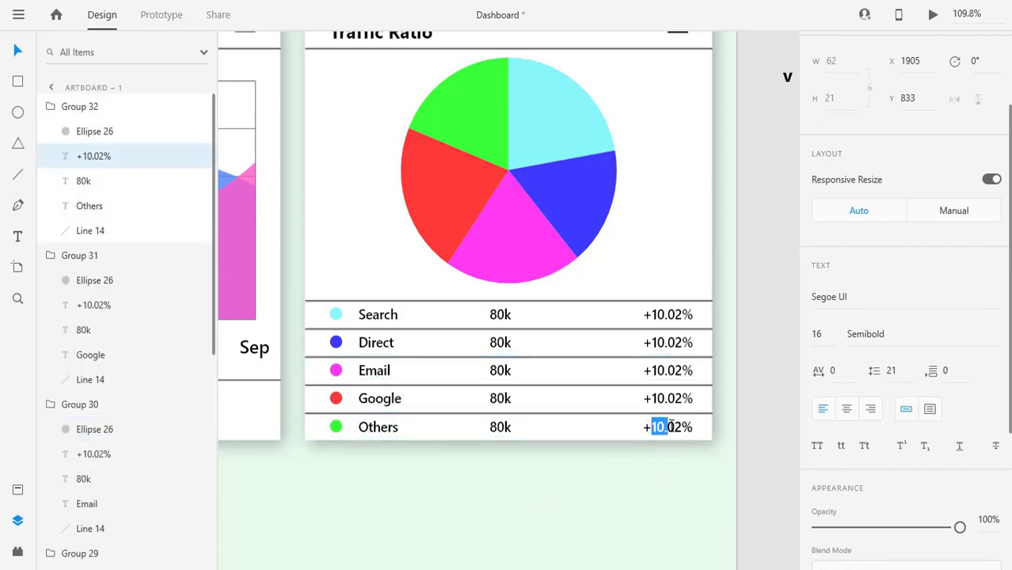
type("06.")
left_click(663, 401)
double_click(666, 403)
key("BackSpace")
type("2")
Change the percentage in the Email row to +05.02% and in the Direct row to +15.02%.
left_click(651, 375)
double_click(654, 372)
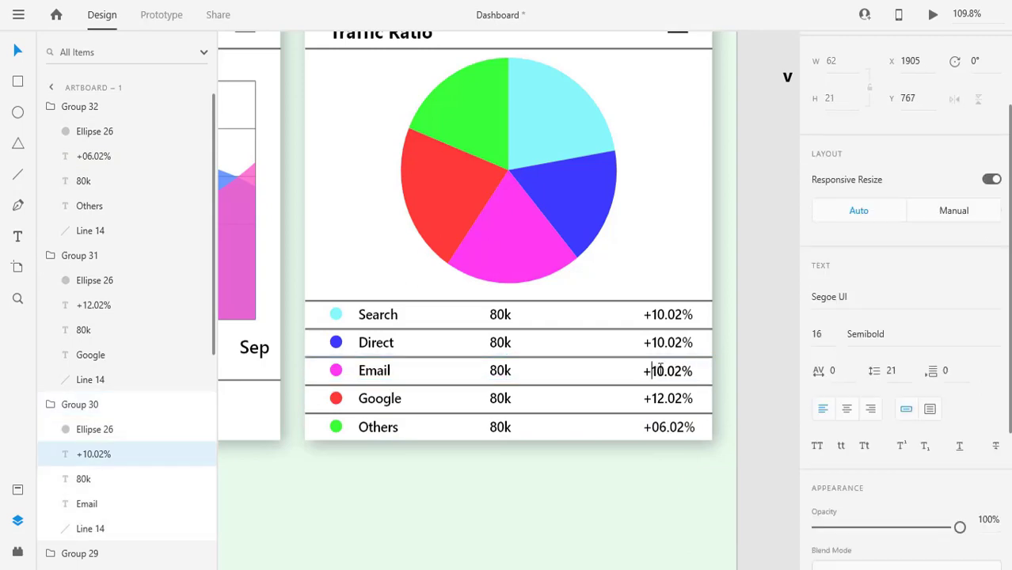
left_click_drag(655, 371, 666, 370)
type("05")
double_click(665, 343)
key("BackSpace")
type("5")
left_click(650, 485)
scroll(514, 476, "down", 2)
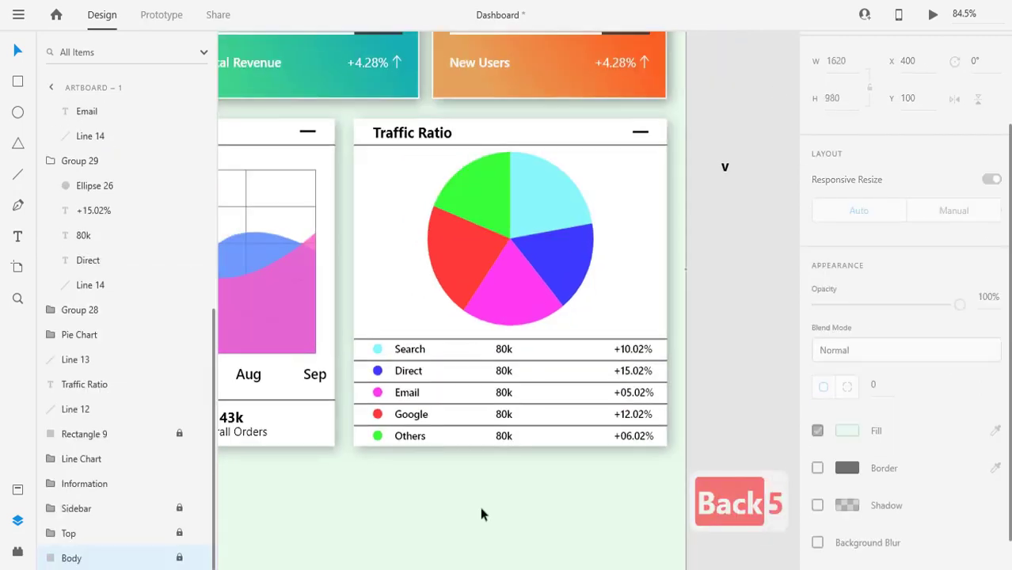
Group the Traffic Ratio card's title, pie chart and all legend rows together.
scroll(481, 514, "down", 1)
left_click_drag(389, 101, 685, 421)
key("ctrl+g")
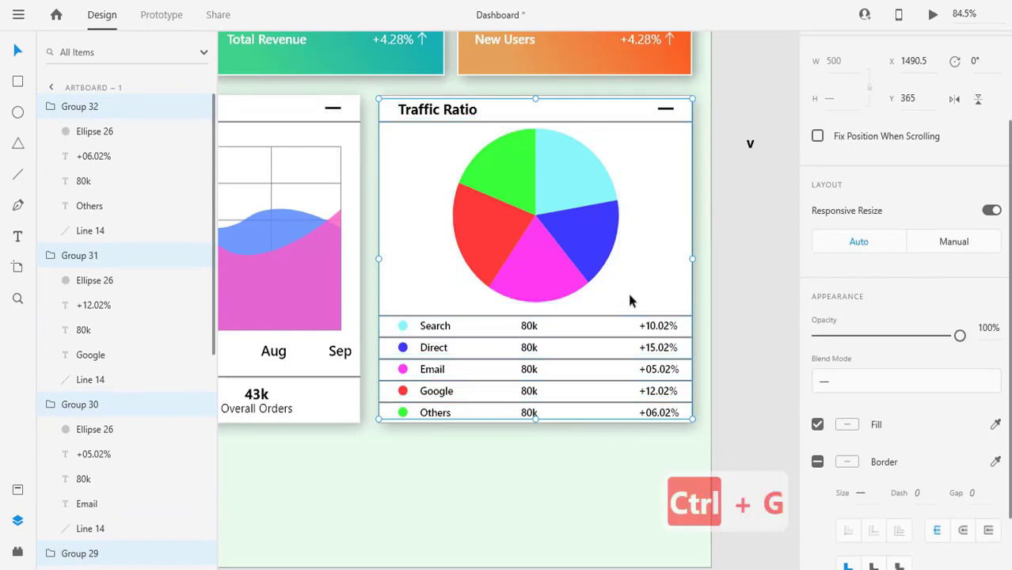
left_click(484, 457)
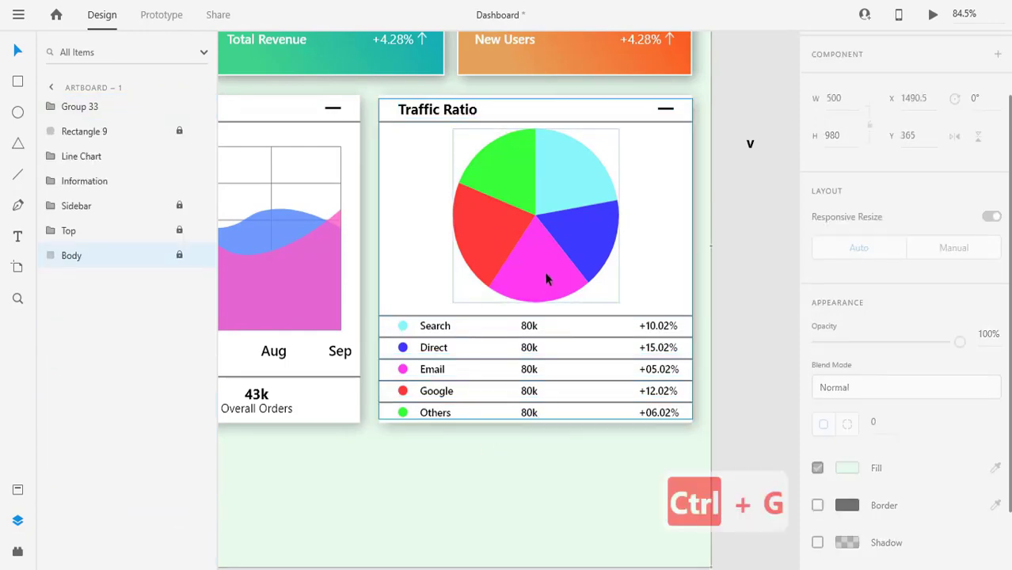
left_click_drag(524, 270, 343, 418)
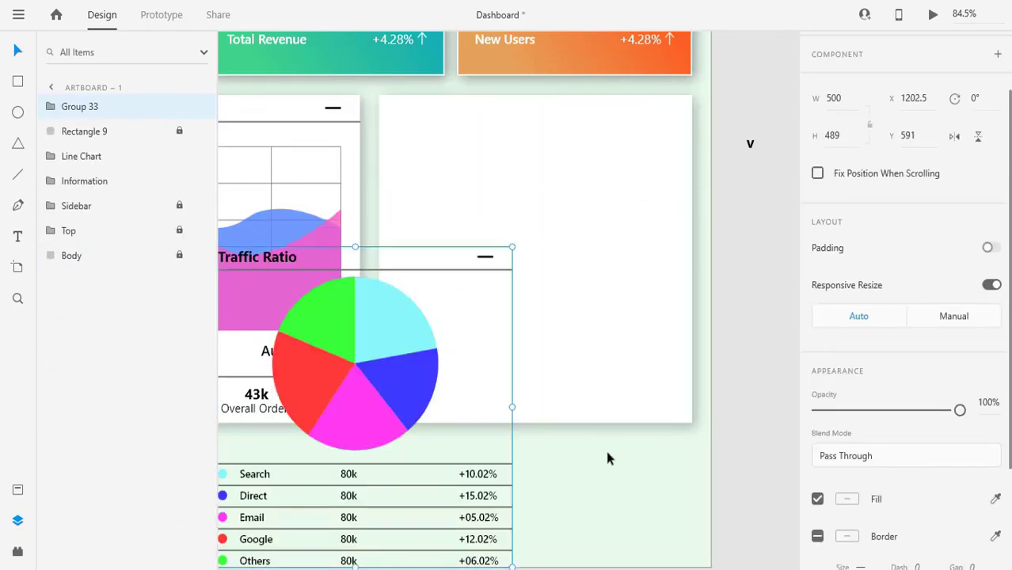
key("ctrl+z")
Unlock the Traffic Ratio card's background rectangle and group it with the grouped card contents.
left_click(94, 141)
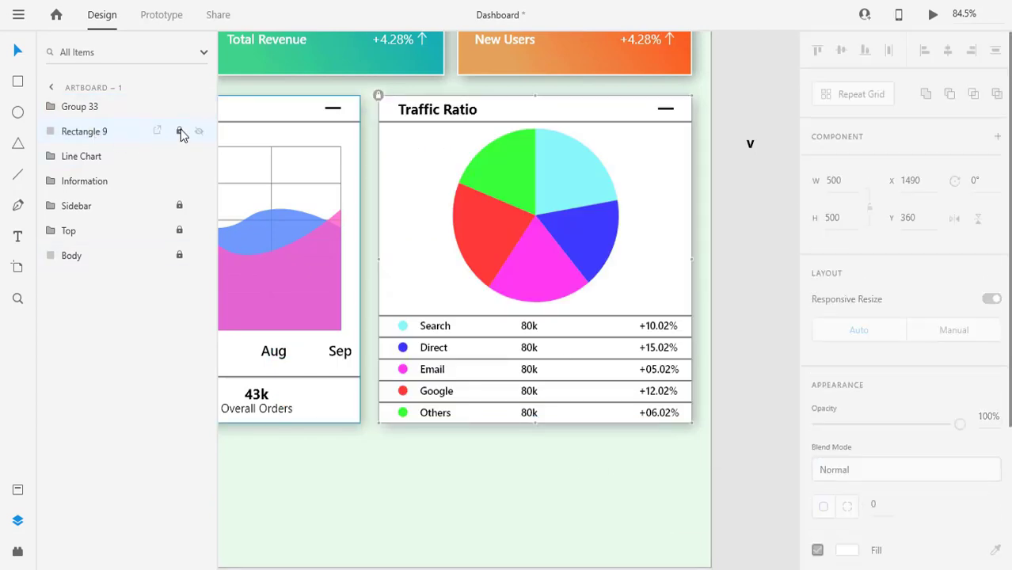
left_click(180, 130)
left_click(84, 109, "shift")
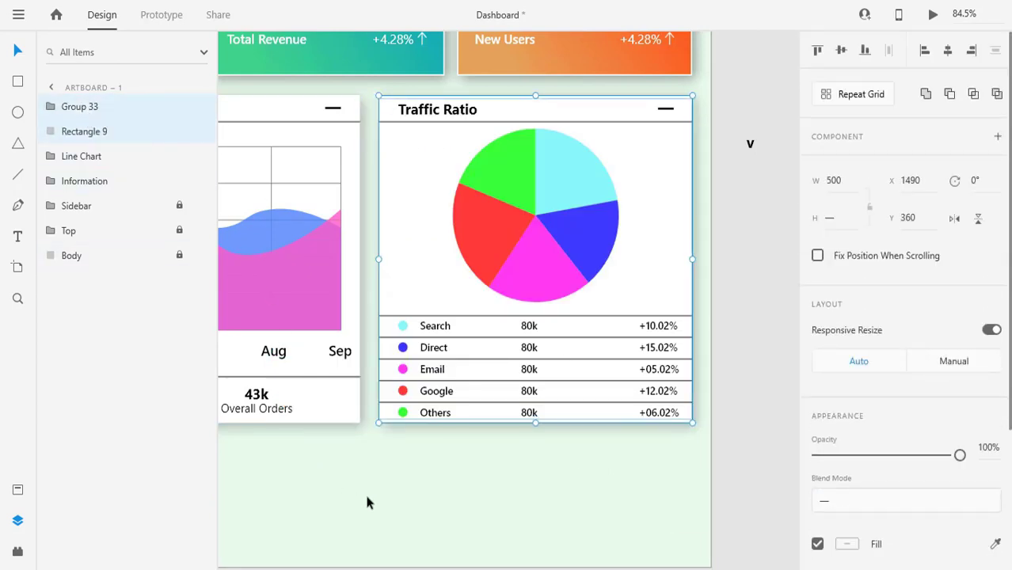
key("ctrl+g")
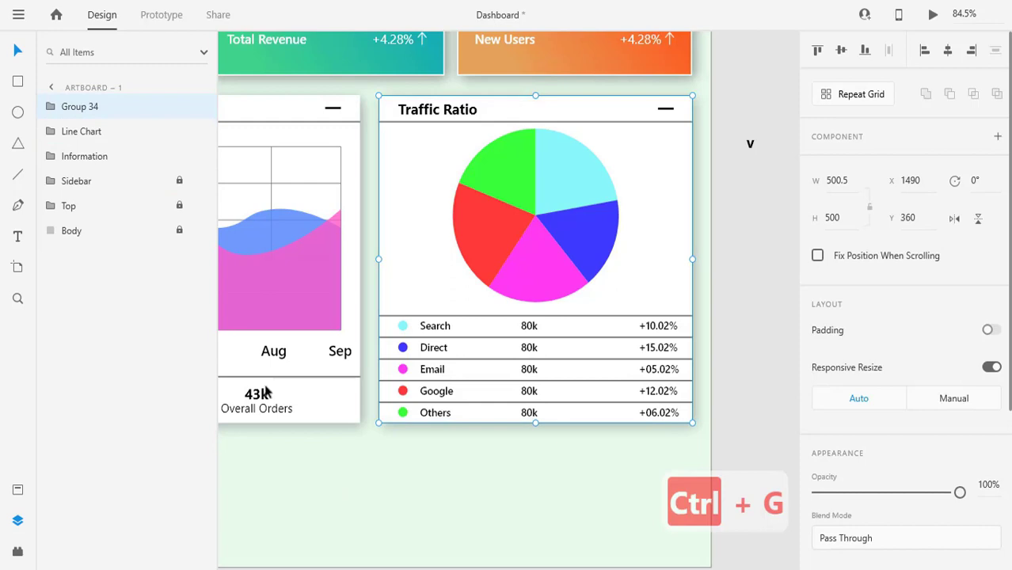
Rename the combined Traffic Ratio card group to Pie Chart.
double_click(80, 107)
type("Pie Chart")
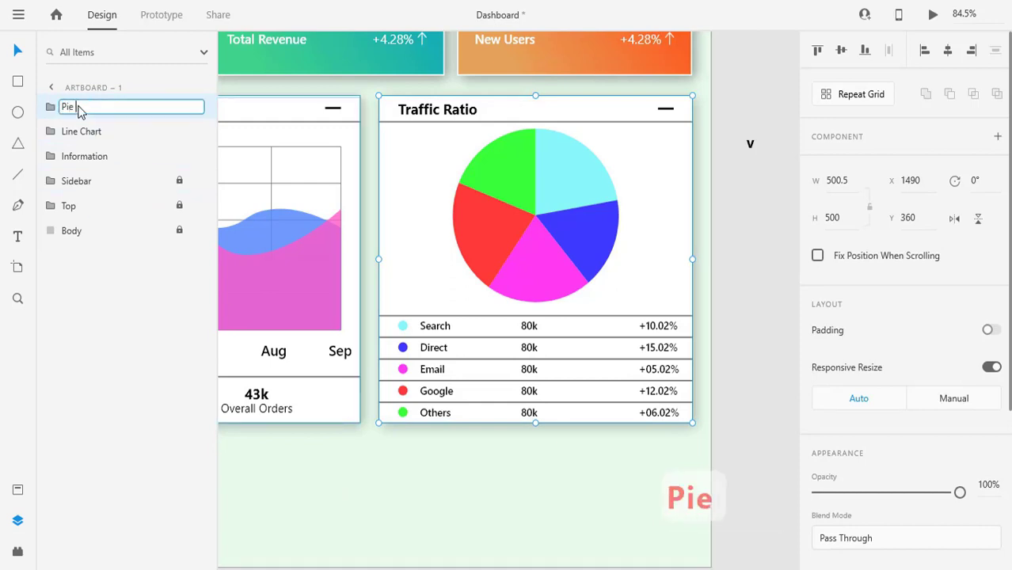
key("Return")
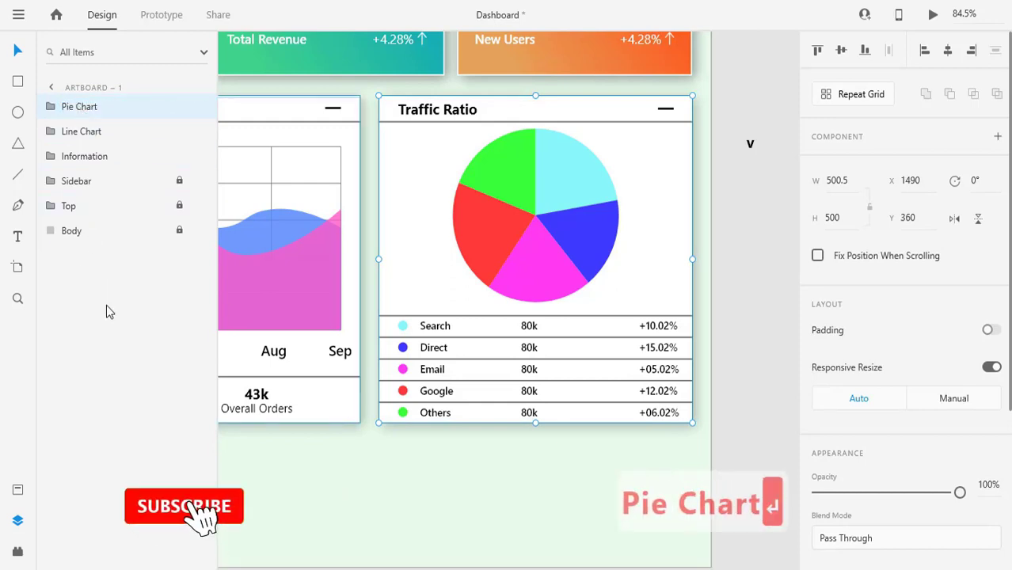
left_click_drag(500, 215, 415, 315)
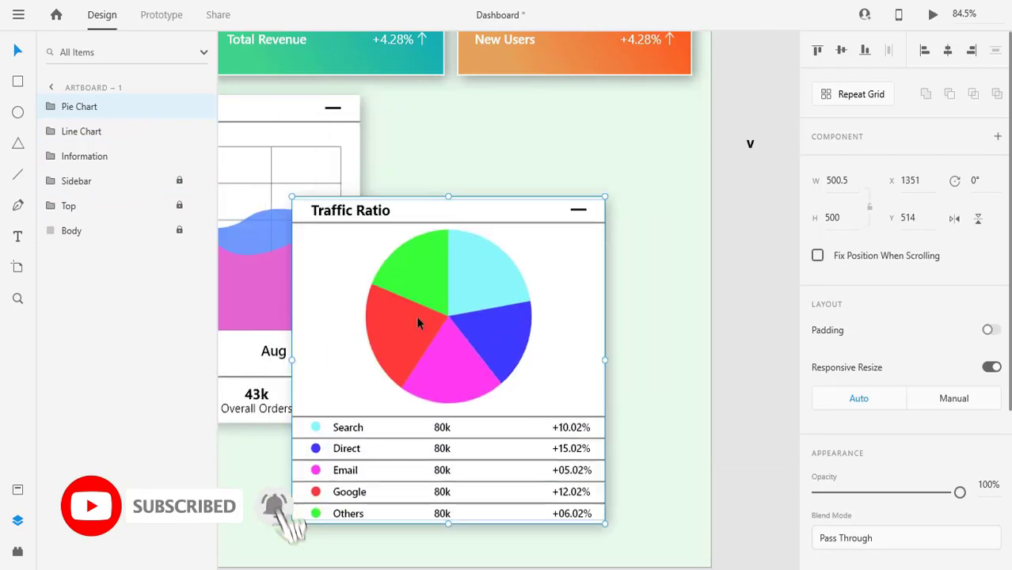
key("ctrl+z")
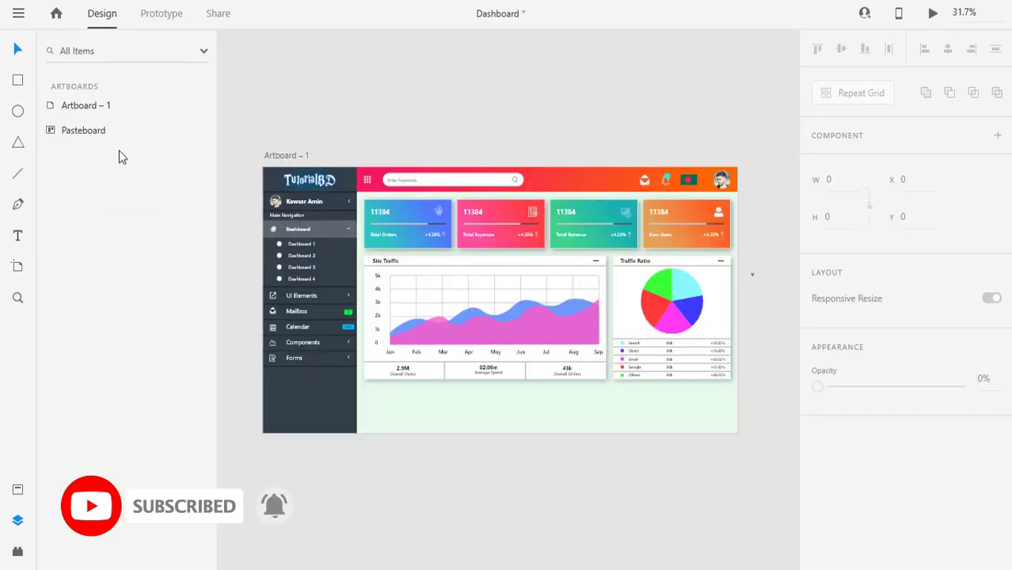
Draw a rectangle in the empty area below the Site Traffic card and set its size to 500 × 160.
key("r")
left_click_drag(375, 396, 476, 424)
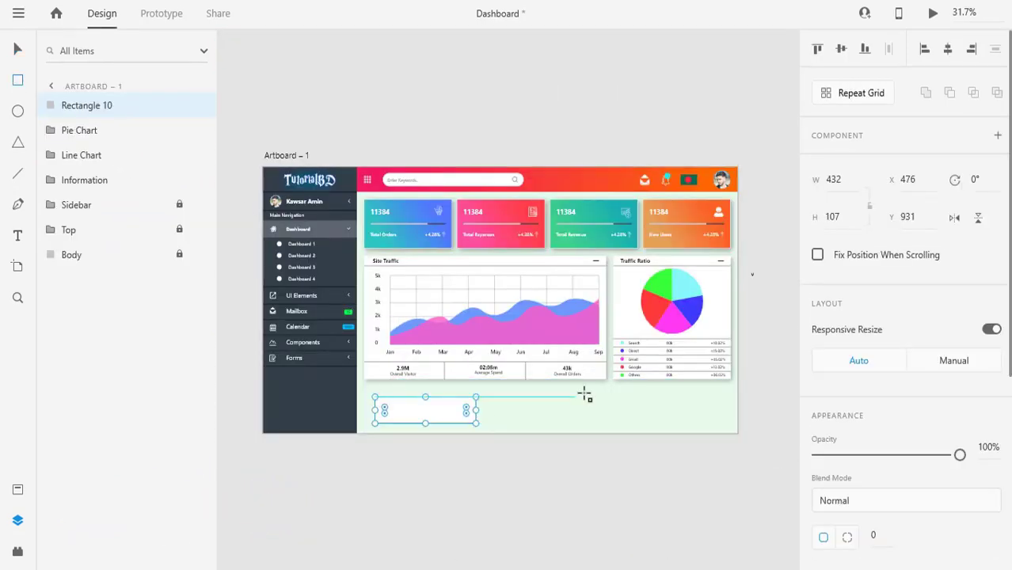
type("500")
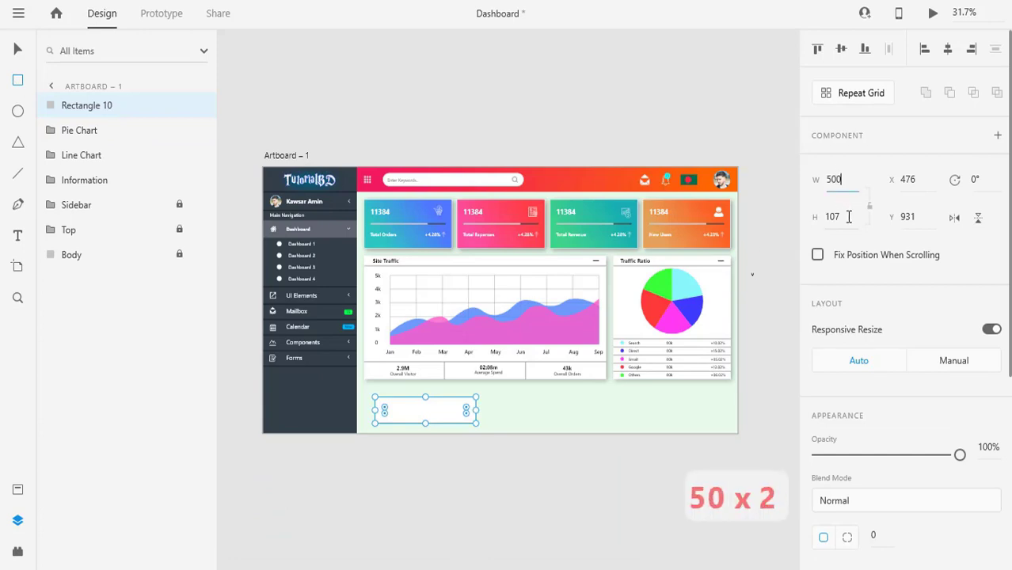
type("160")
key("Return")
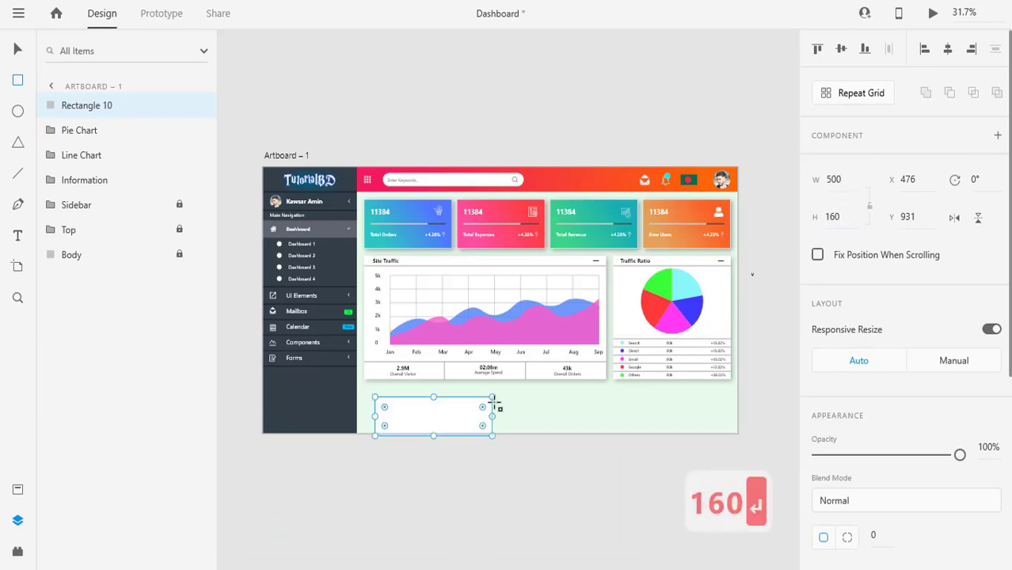
Move the rectangle just below the Site Traffic card, lined up with the card's left edge, at Y 891.
key("v")
scroll(433, 430, "up", 3)
left_click_drag(470, 385, 438, 350)
key("Down")
key("Down")
Remove the rectangle's border and add a shadow with X 5, Y 5 and blur 20.
scroll(839, 355, "down", 3)
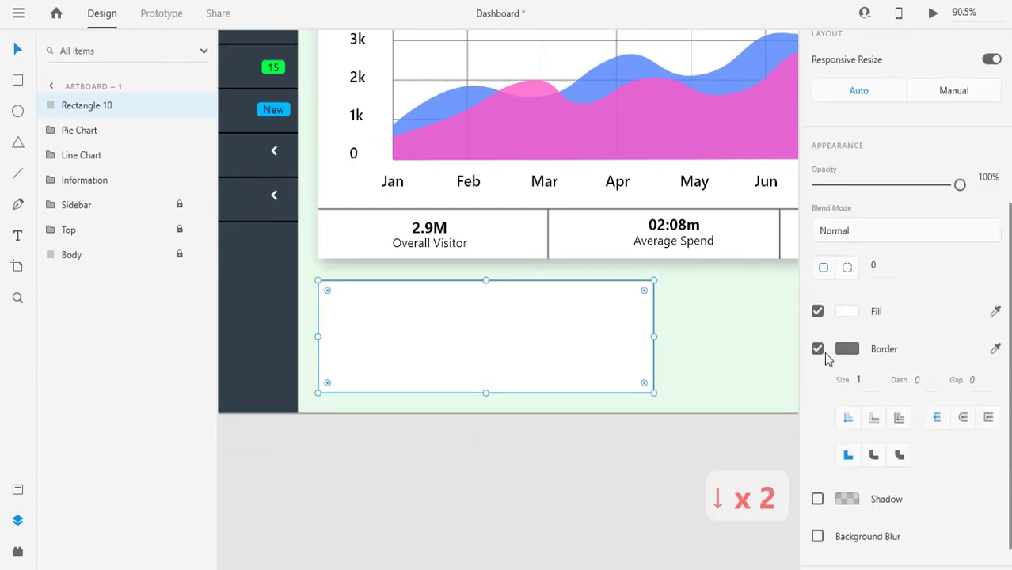
left_click(818, 351)
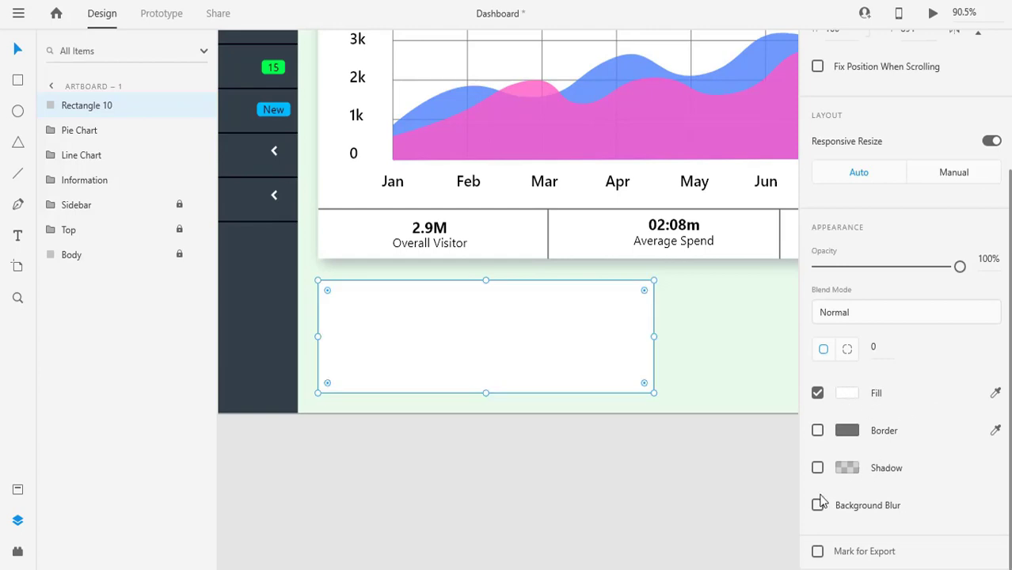
left_click(817, 468)
left_click(861, 499)
type("5")
left_click(909, 498)
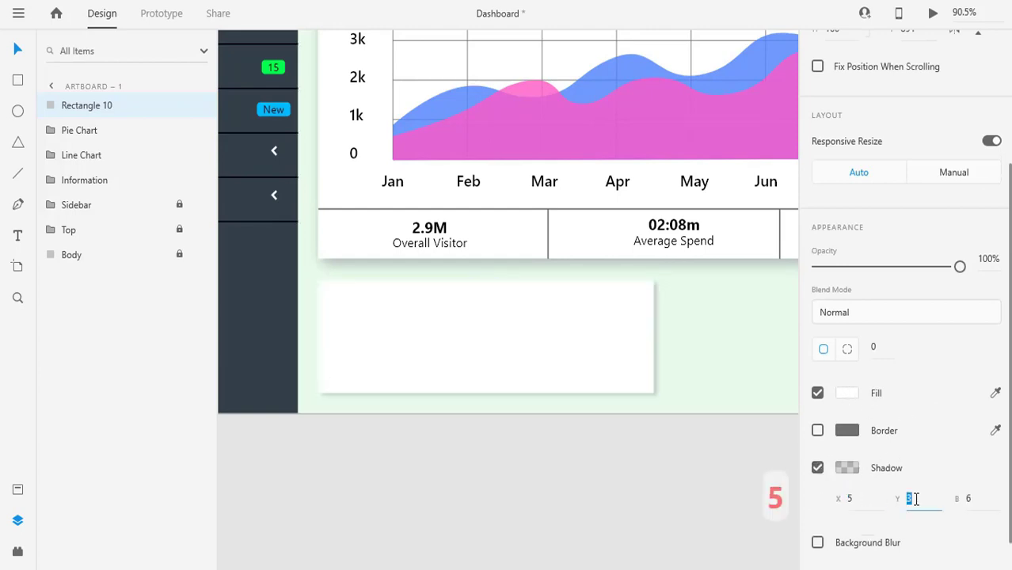
type("5")
left_click(971, 498)
type("20")
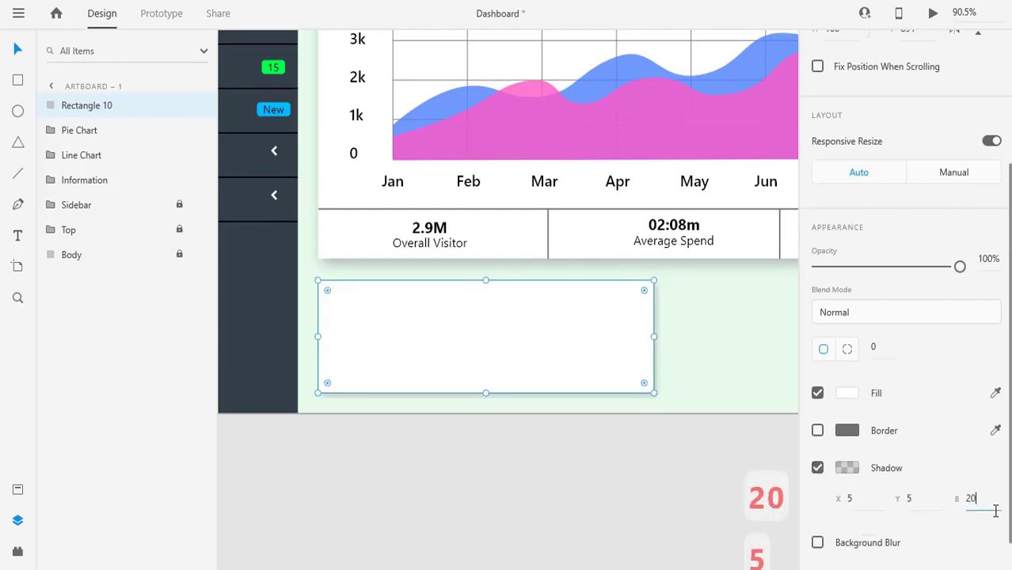
key("Return")
Set the opacity of the rectangle's black shadow colour to 30%.
left_click(847, 470)
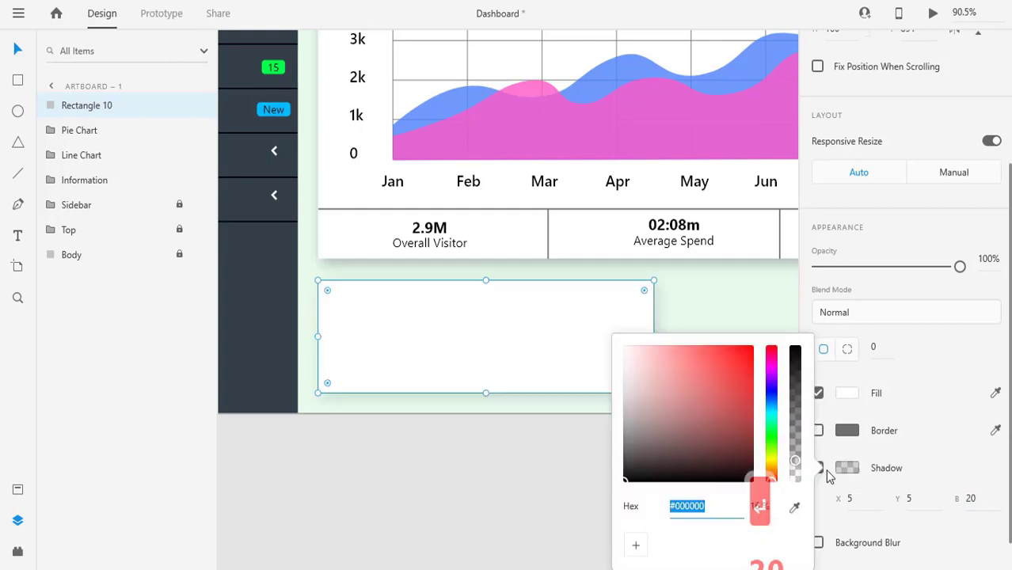
left_click(768, 505)
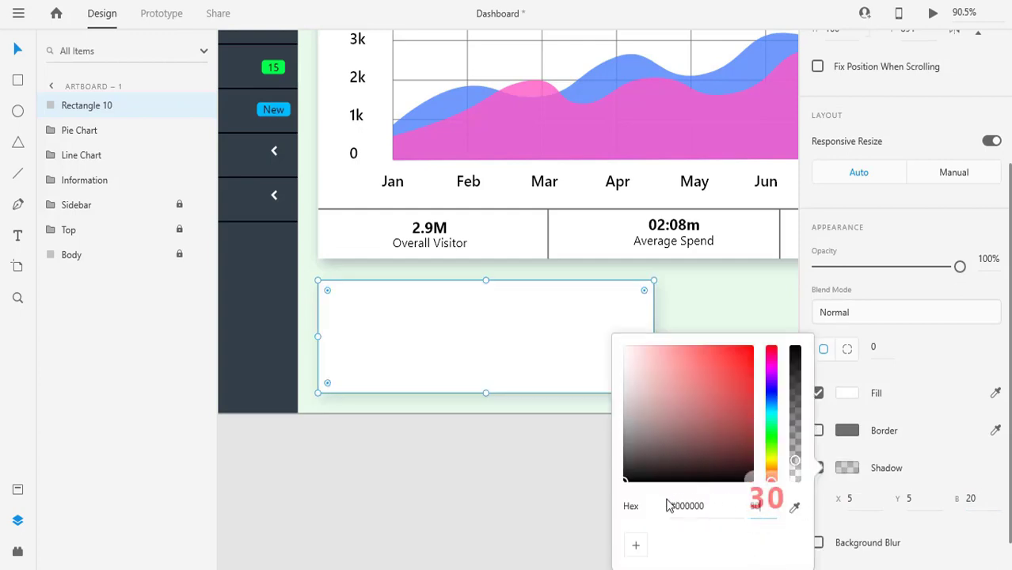
type("30")
key("Return")
left_click(511, 459)
Lock the new white card rectangle below the Site Traffic card.
left_click(432, 322)
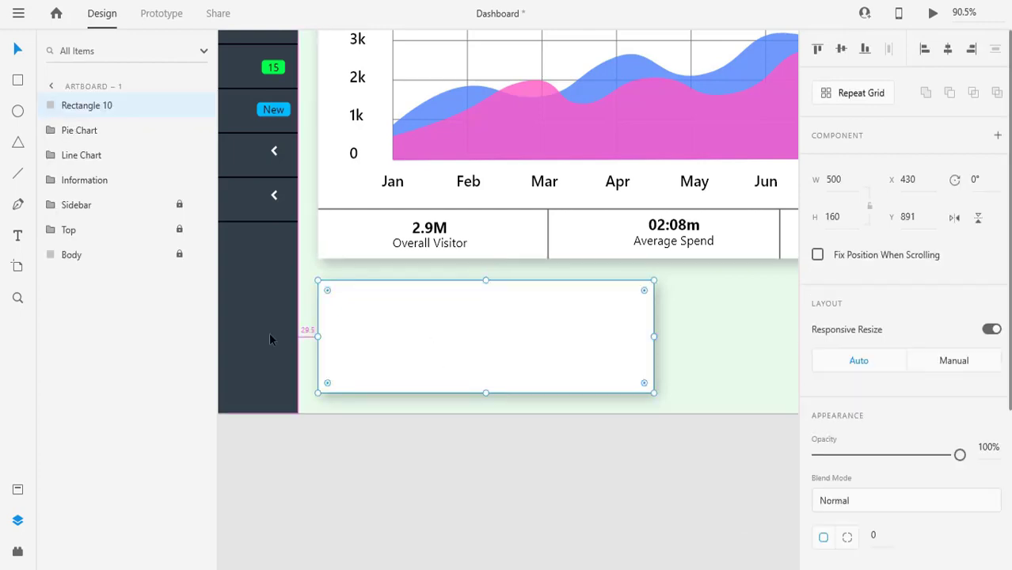
key("ctrl+3")
left_click(179, 104)
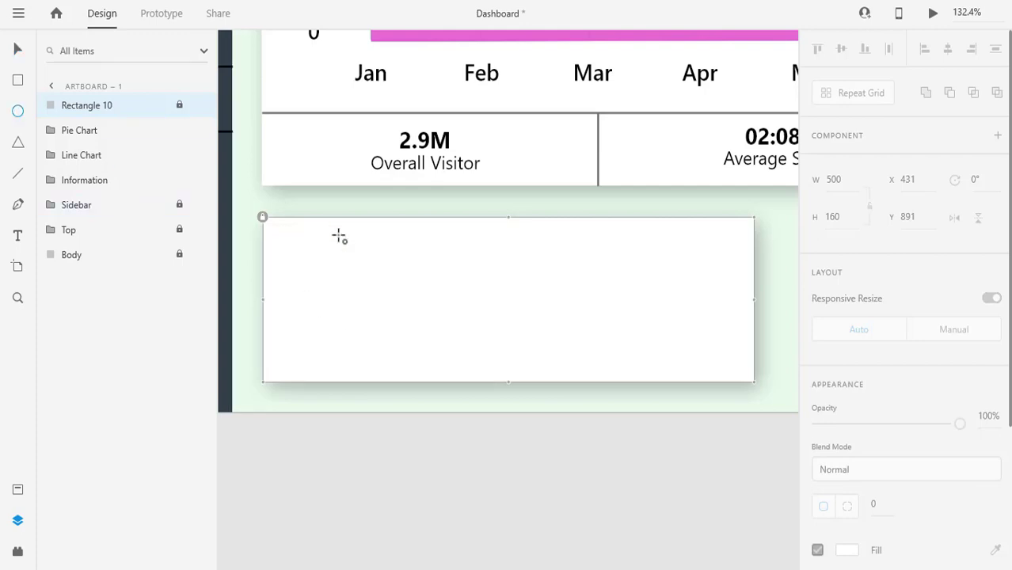
Draw a 130 × 130 circle in the new card and place it near the card's left end.
left_click_drag(320, 251, 441, 323)
type("130")
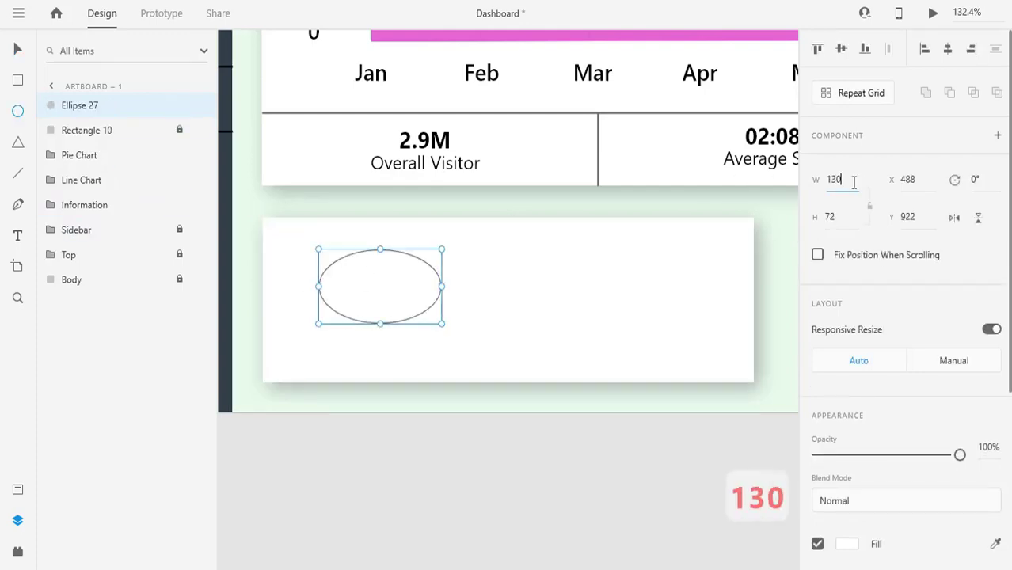
left_click(838, 216)
type("130")
key("Return")
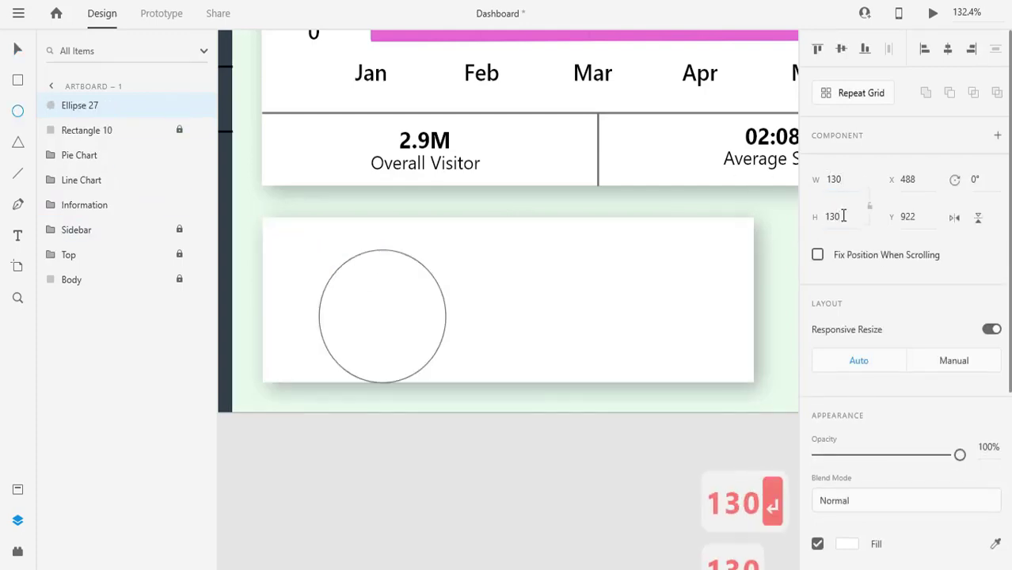
key("v")
left_click_drag(400, 316, 373, 299)
Remove the circle's border and fill it with light pink #FBBFBF.
scroll(845, 355, "down", 5)
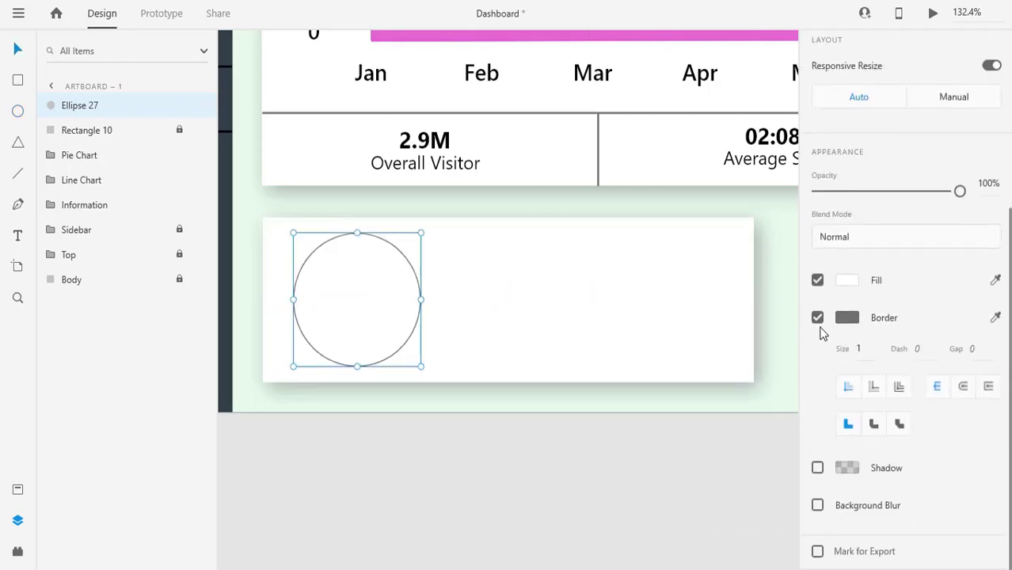
left_click(818, 319)
left_click(847, 393)
left_click(654, 303)
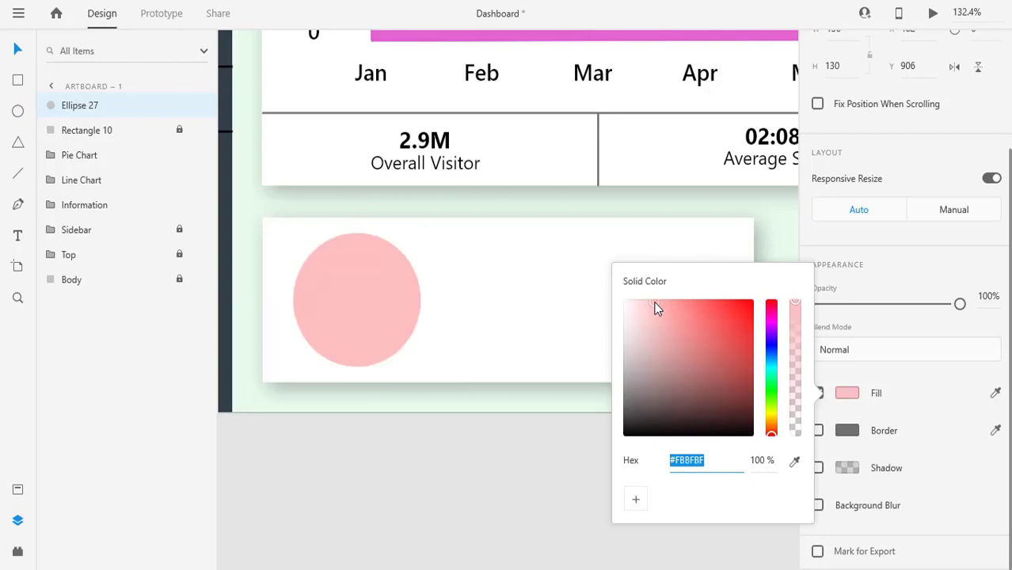
left_click(515, 270)
Duplicate the pink circle to its right and set the copy's size to 100 × 100.
left_click(377, 296)
left_click_drag(378, 296, 505, 303, "alt")
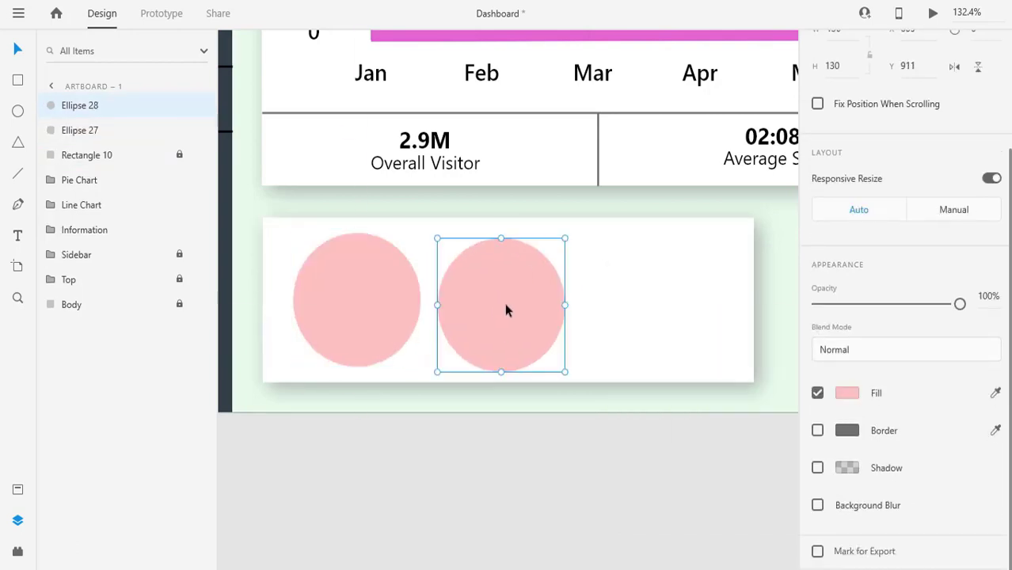
scroll(897, 286, "up", 3)
left_click(856, 166)
type("100")
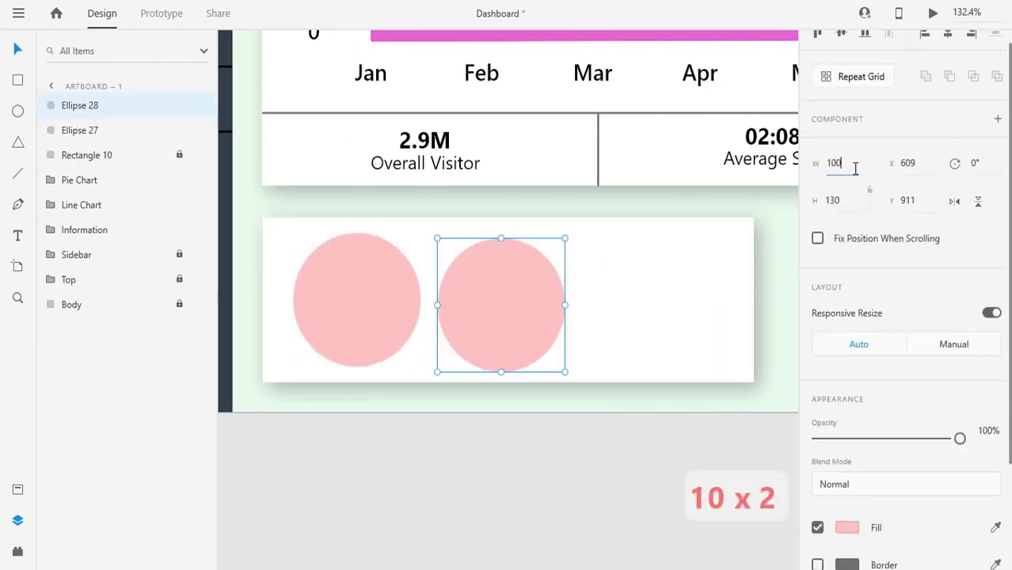
left_click(855, 200)
type("100")
key("Return")
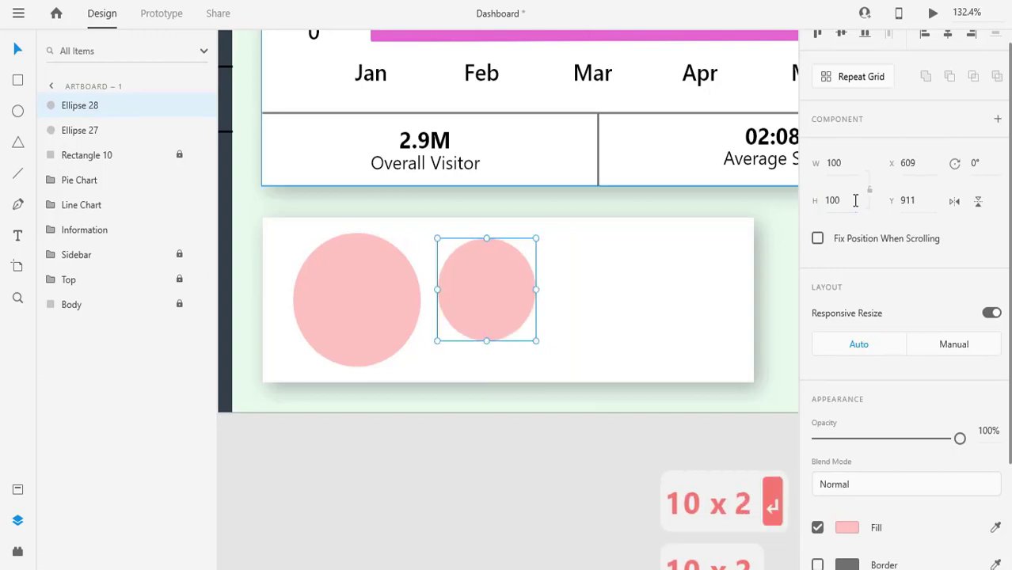
Place the smaller circle over the larger one and fill it with light blue.
scroll(853, 380, "down", 3)
left_click_drag(511, 264, 364, 300)
left_click(846, 393)
left_click(771, 349)
left_click(549, 350)
left_click(450, 277)
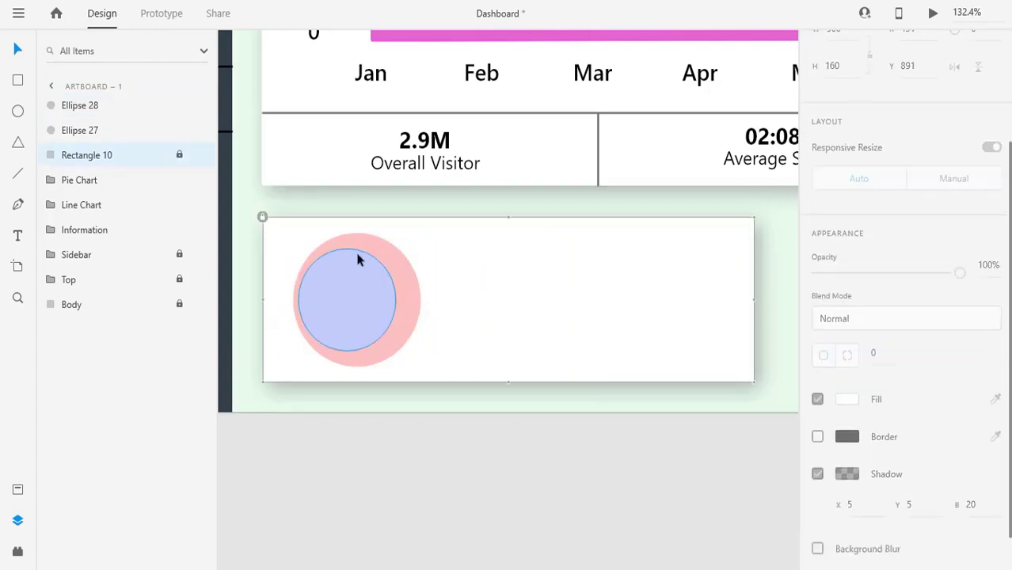
Align the small blue circle and the large pink circle on their horizontal centres.
left_click_drag(358, 255, 365, 281)
scroll(881, 295, "up", 3)
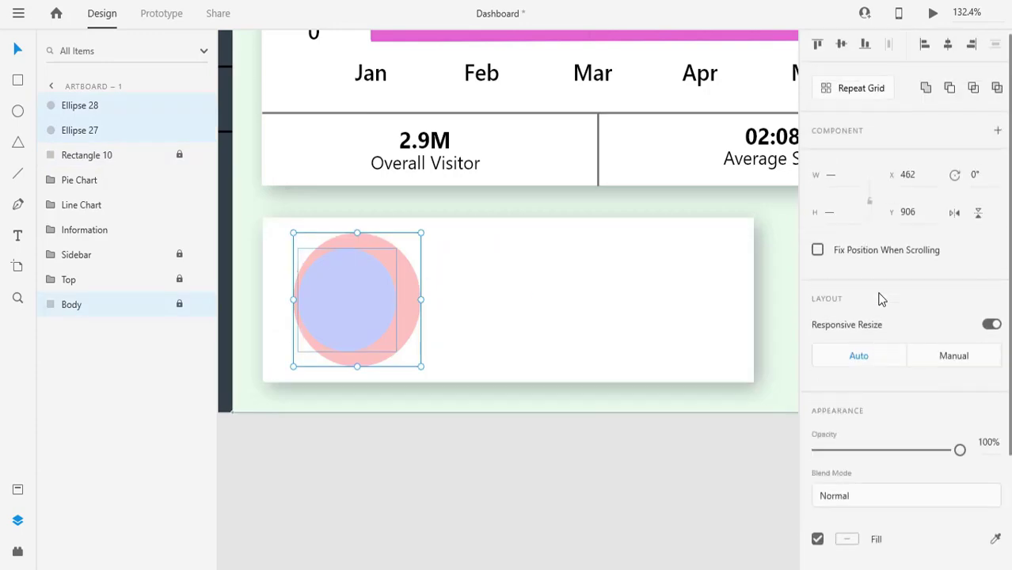
left_click(950, 50)
left_click(475, 327)
Subtract the small blue circle from the pink circle to form a ring.
left_click_drag(299, 255, 520, 300)
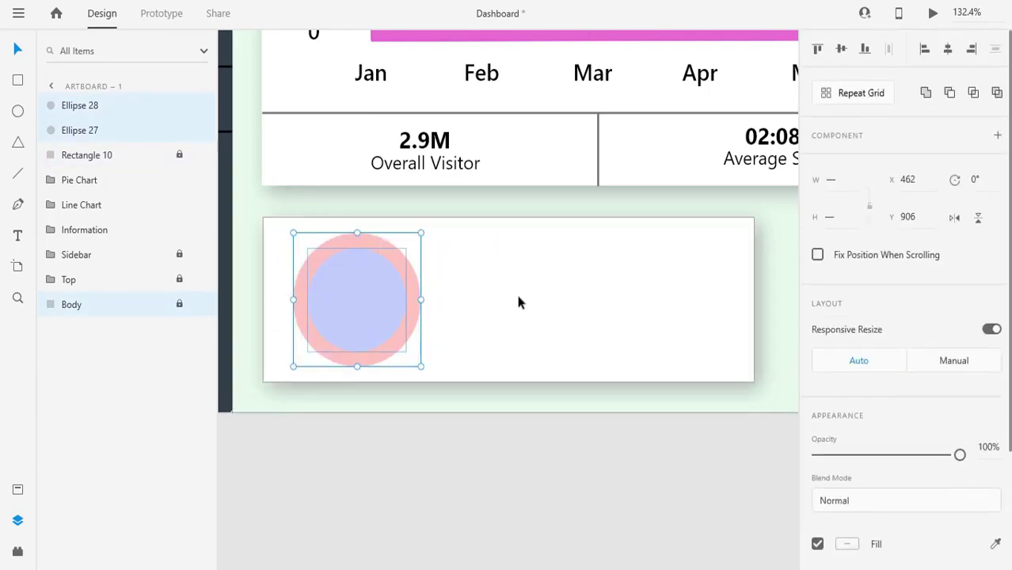
left_click(950, 93)
left_click(463, 315)
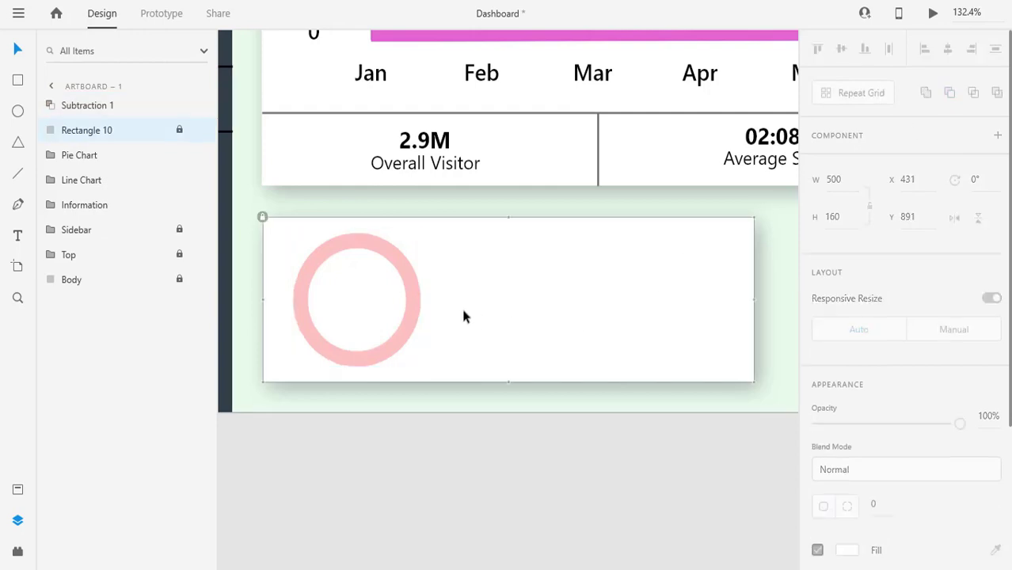
left_click(409, 287)
left_click_drag(408, 287, 497, 309)
key("ctrl+z")
key("ctrl+z")
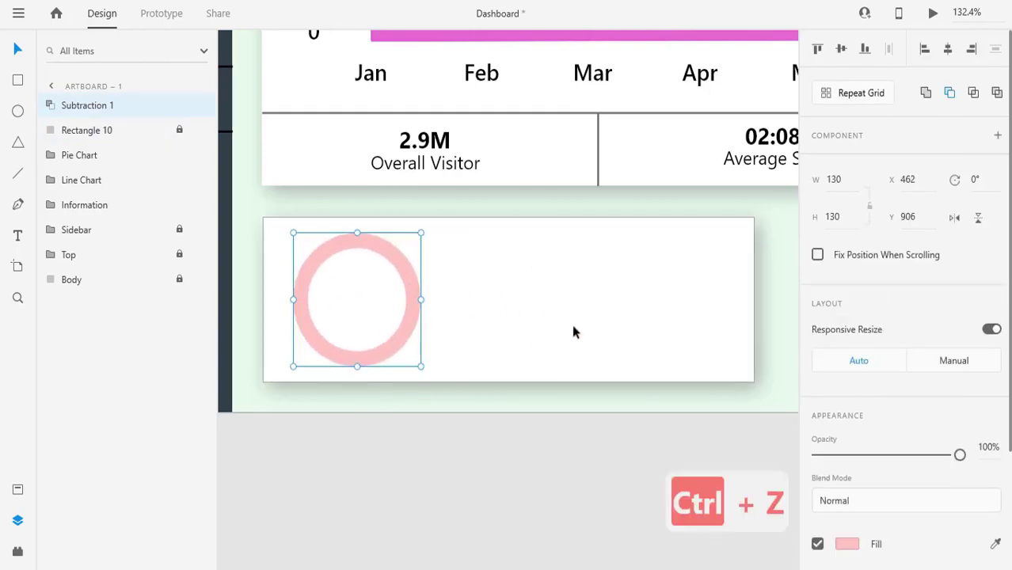
Place a duplicate of the pink ring in the right half of the card, at about X 688, Y 902.
left_click_drag(413, 315, 628, 310, "alt")
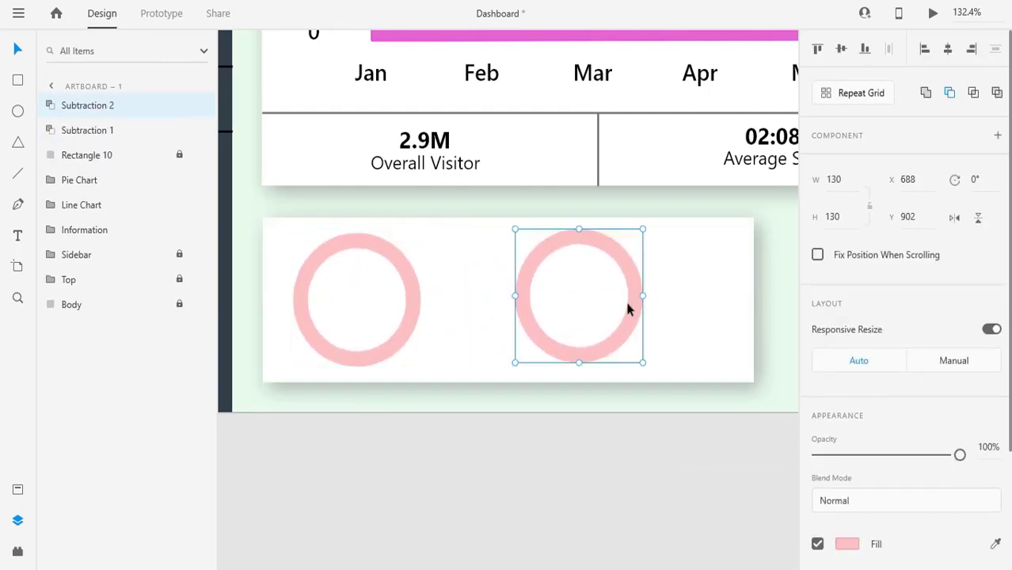
left_click(468, 297)
left_click(420, 315)
left_click(524, 307)
Draw a closed pen path from the second ring's centre around most of the ring, leaving its upper-left part uncovered, and remove its border.
left_click(15, 205)
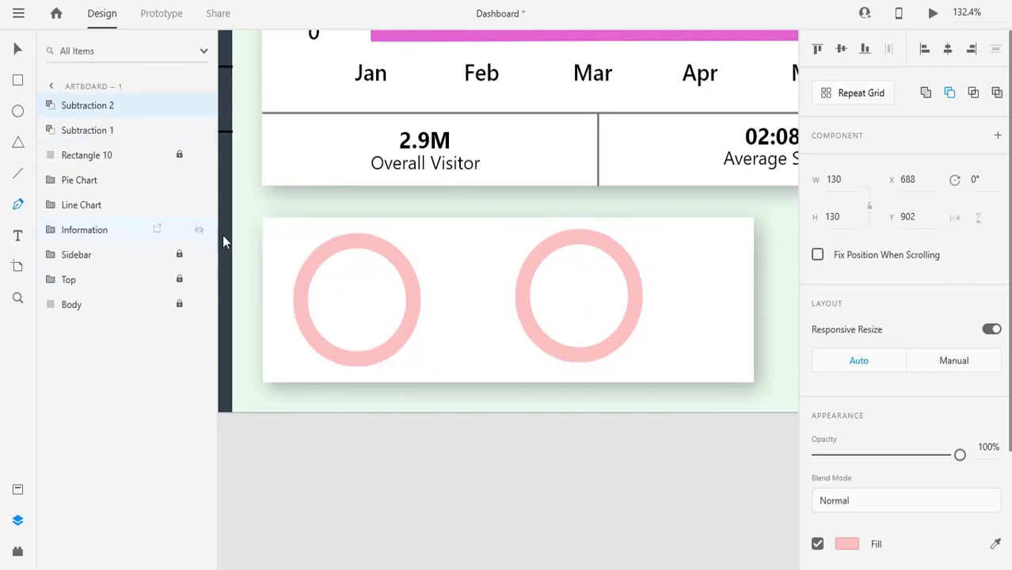
left_click(580, 297)
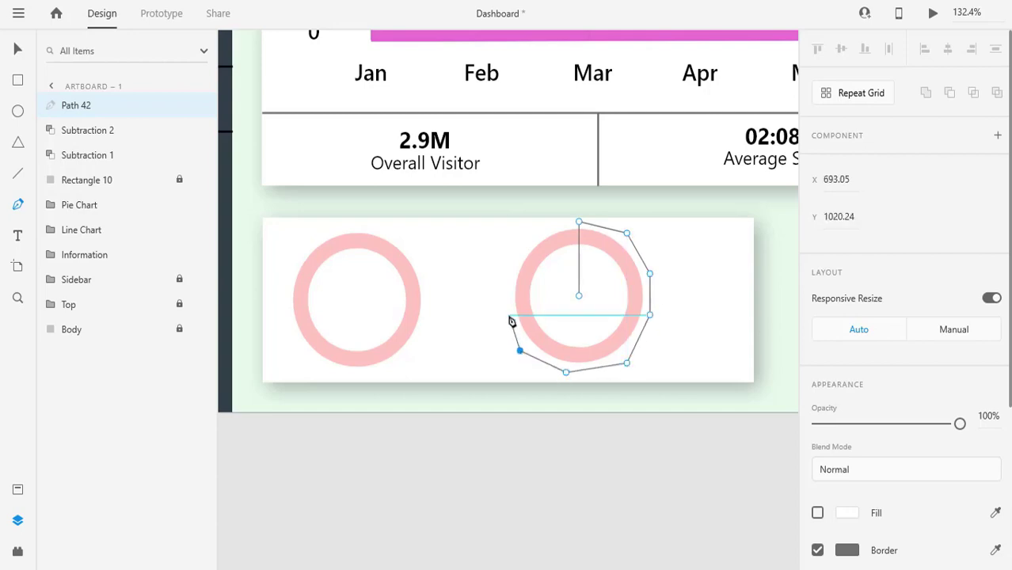
scroll(887, 358, "down", 3)
left_click(818, 417)
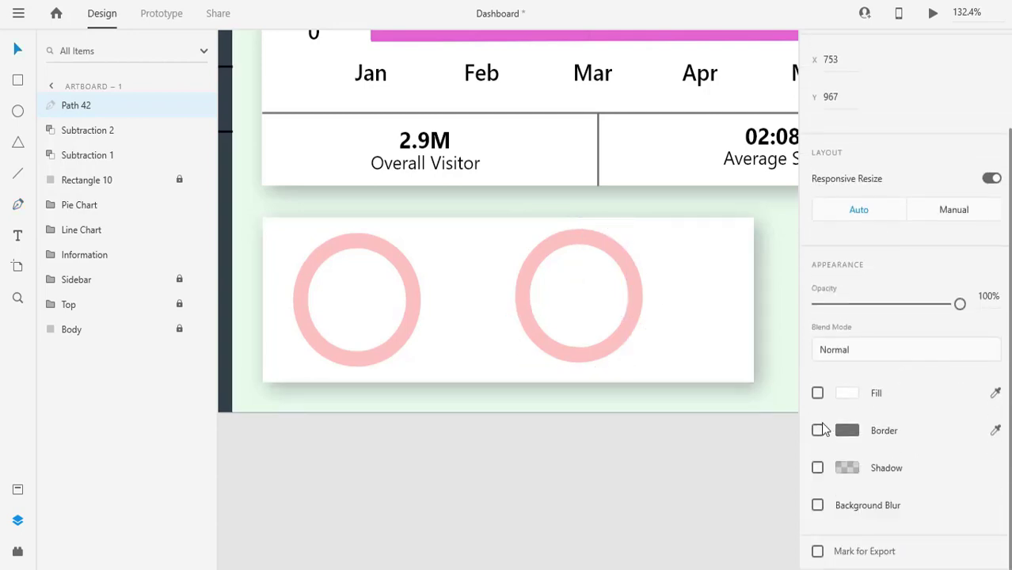
Fill the pen path with a medium blue.
left_click(820, 389)
left_click(846, 394)
left_click(772, 347)
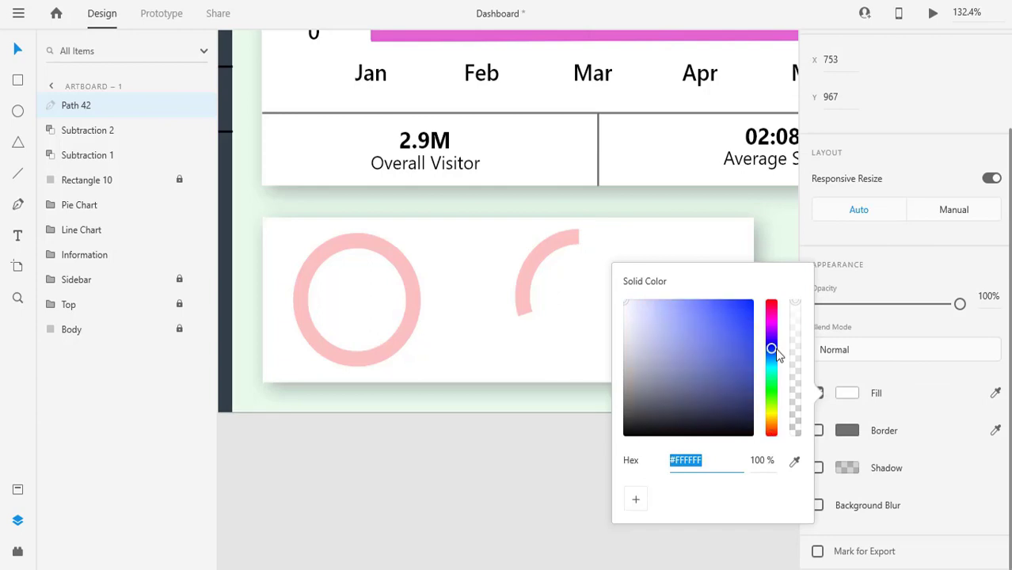
left_click_drag(705, 309, 690, 274)
left_click(683, 247)
Bring the second pink ring above the blue path and mask the path with the ring shape.
left_click(531, 267)
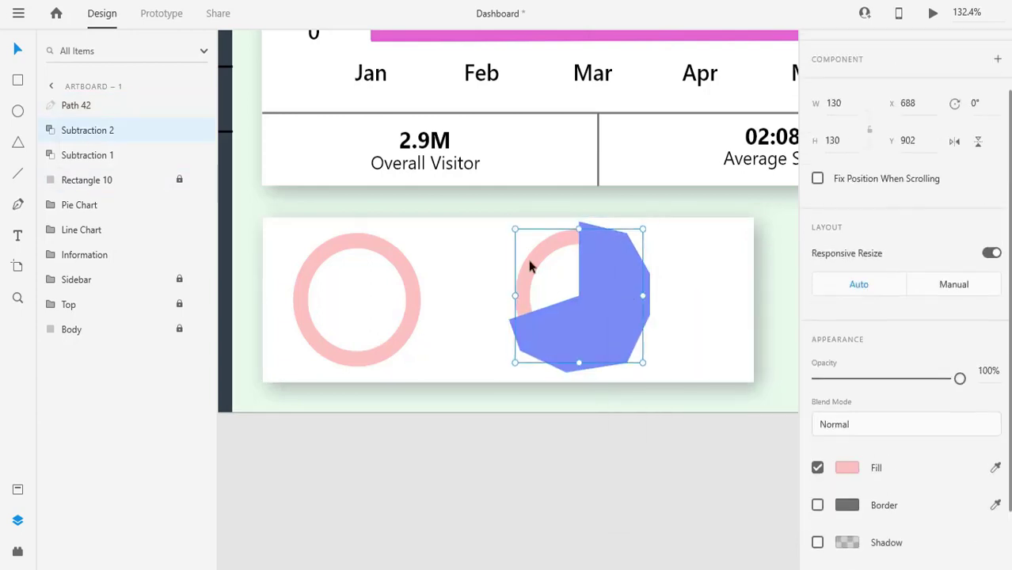
left_click_drag(87, 130, 87, 106)
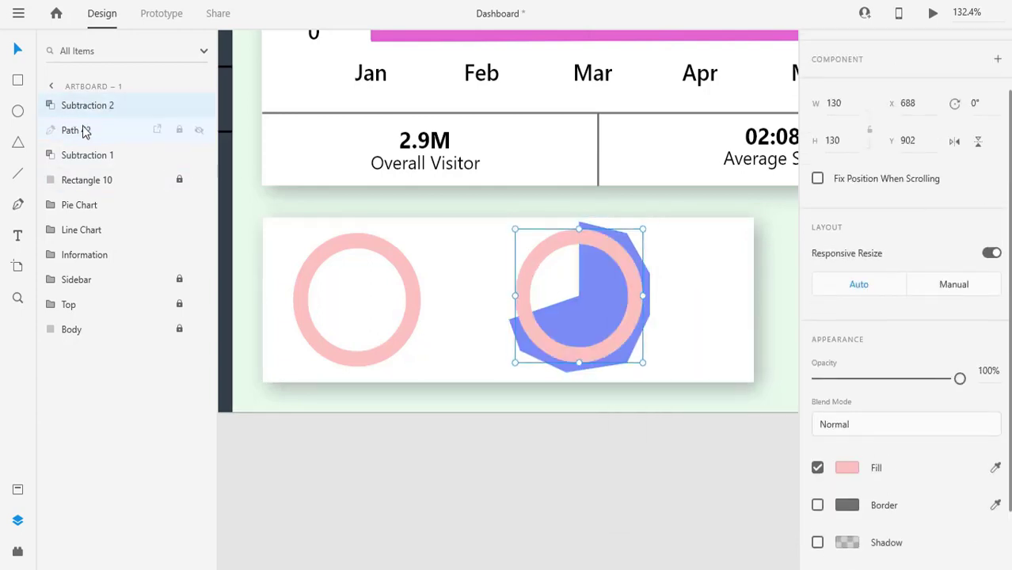
left_click(84, 129, "shift")
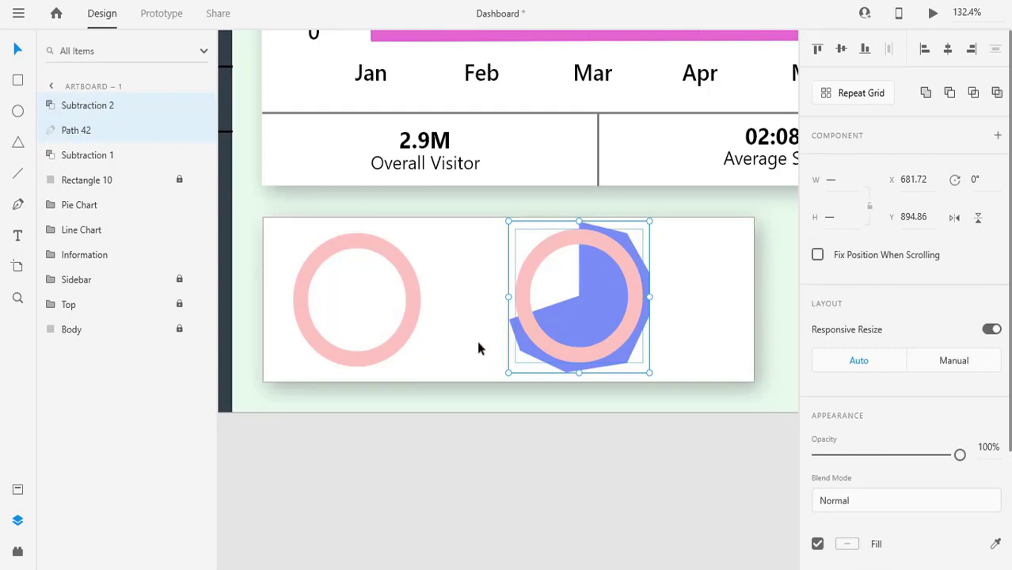
key("ctrl+shift+m")
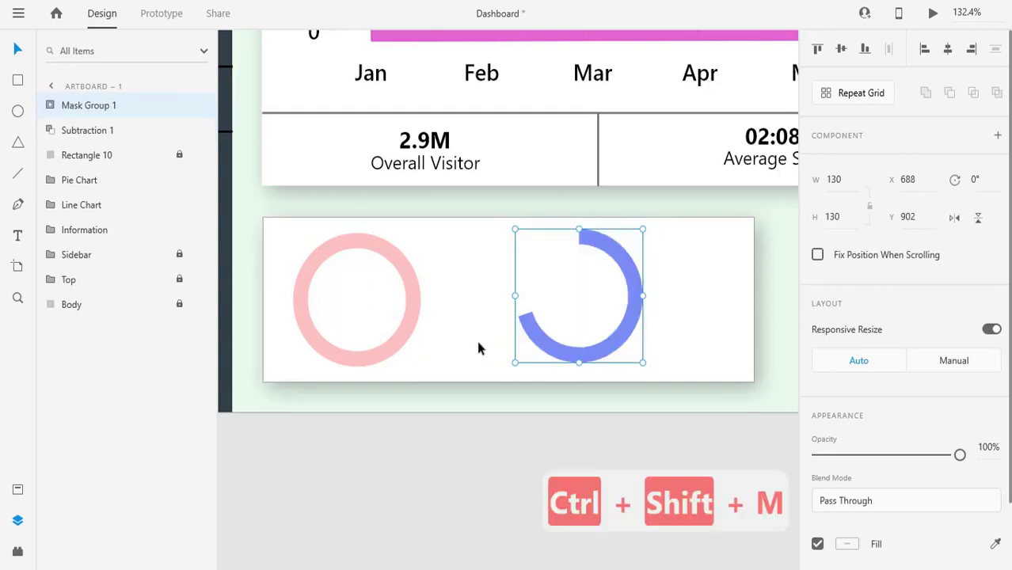
left_click(386, 406)
Align the blue arc and the pink ring on both their vertical and horizontal centres so they overlap.
left_click_drag(567, 352, 560, 354)
left_click(403, 329)
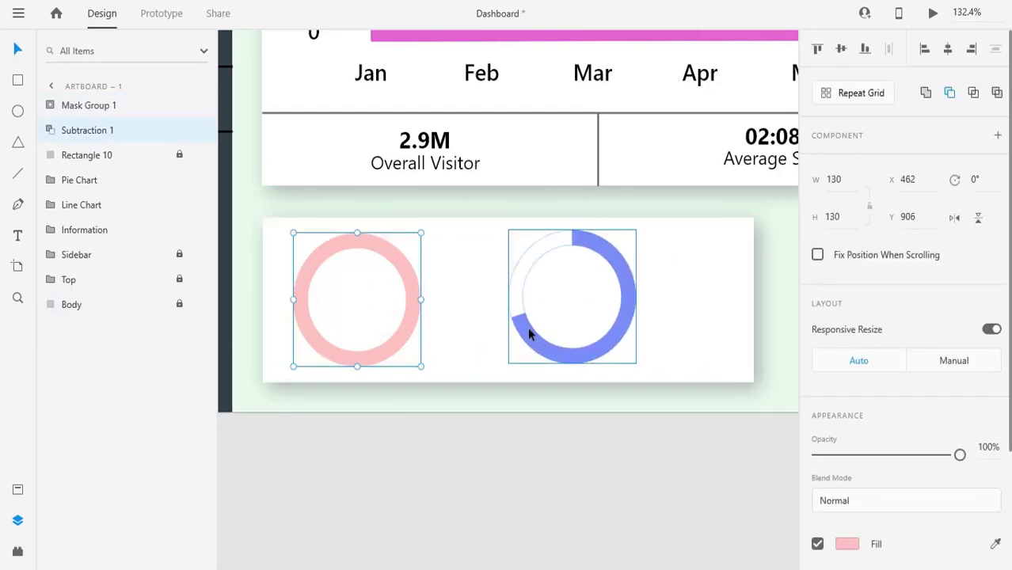
left_click(534, 338)
left_click(409, 328)
left_click(526, 334, "shift")
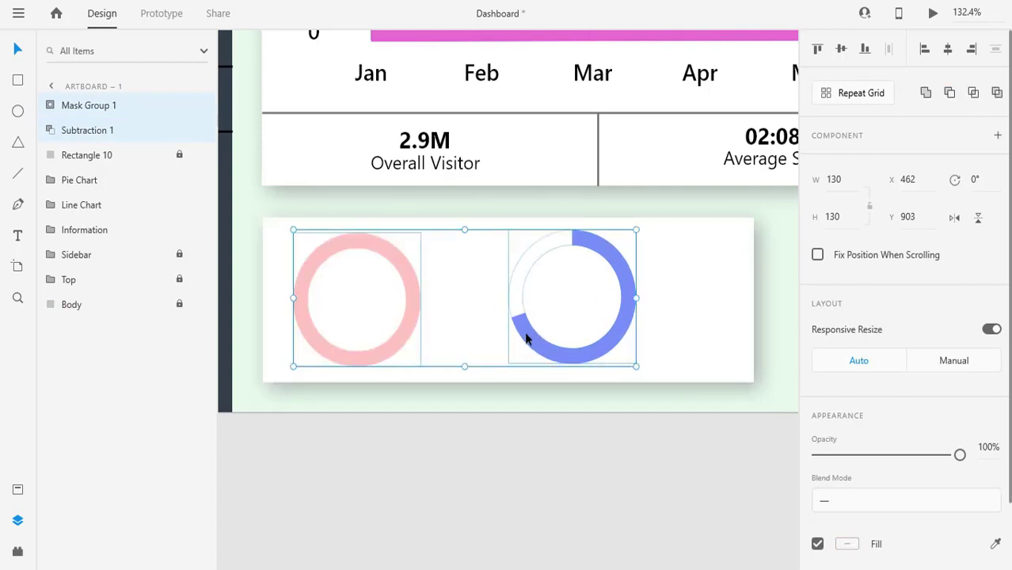
left_click(841, 49)
left_click(948, 49)
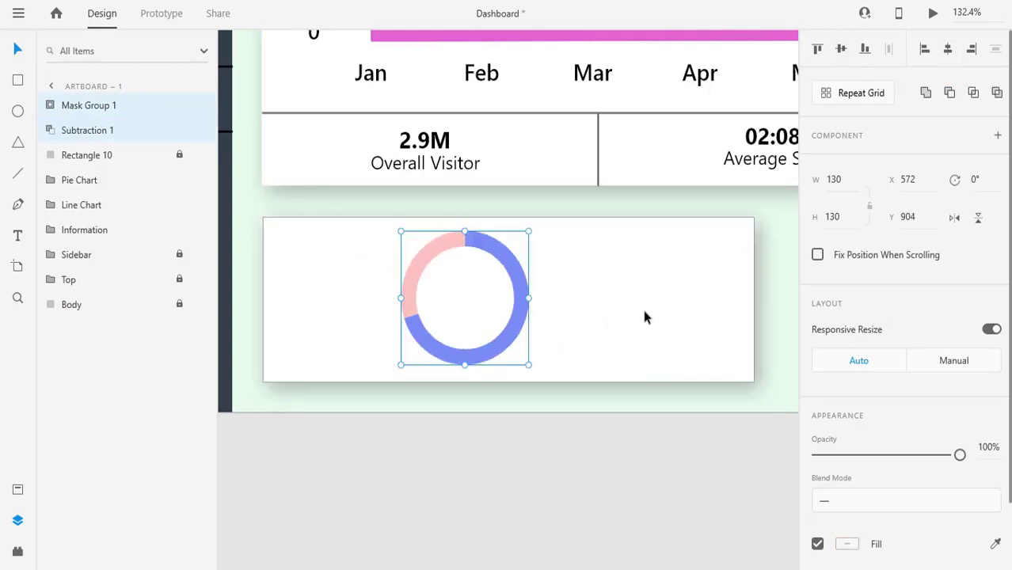
Move the overlapping arc and ring together to the card's left end, at about X 454, Y 906, and group them.
left_click(633, 305)
left_click(519, 293)
left_click(366, 293)
left_click_drag(369, 257, 547, 331)
left_click_drag(517, 289, 406, 286)
key("ctrl+g")
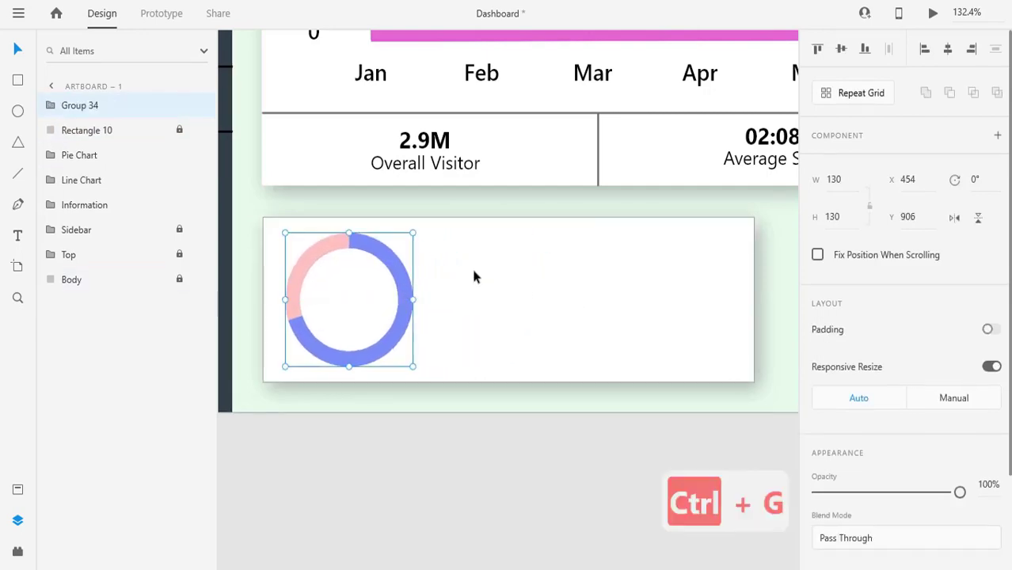
Rename the ring chart group to Circle.
double_click(112, 107)
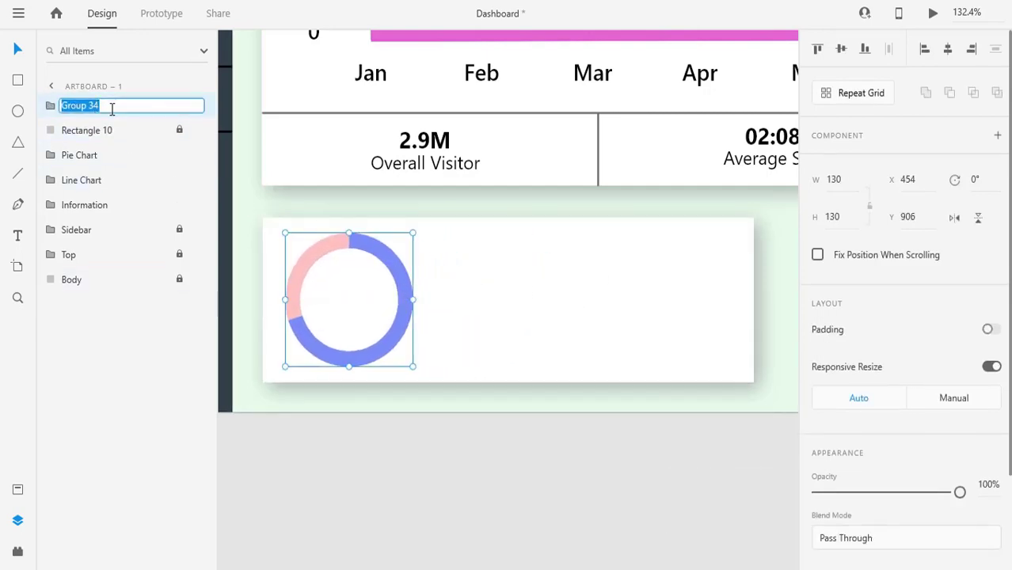
type("Circle")
key("Return")
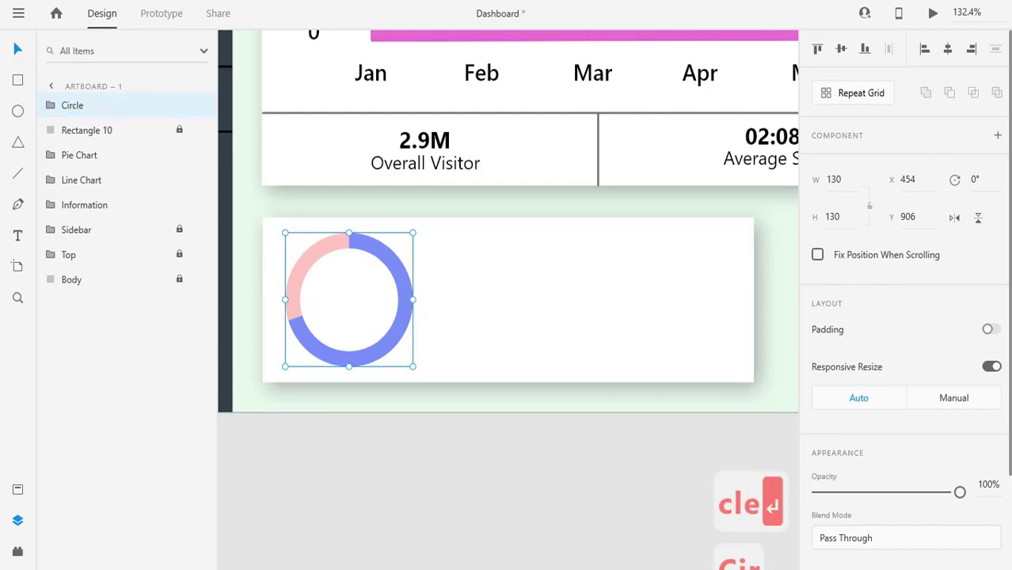
Move the Circle group closer to the card's left edge, at about X 443, Y 906.
mouse_move(391, 297)
left_mouse_down()
mouse_move(469, 347)
mouse_move(394, 285)
left_mouse_up()
left_click(586, 310)
left_click(447, 314)
left_click(513, 284)
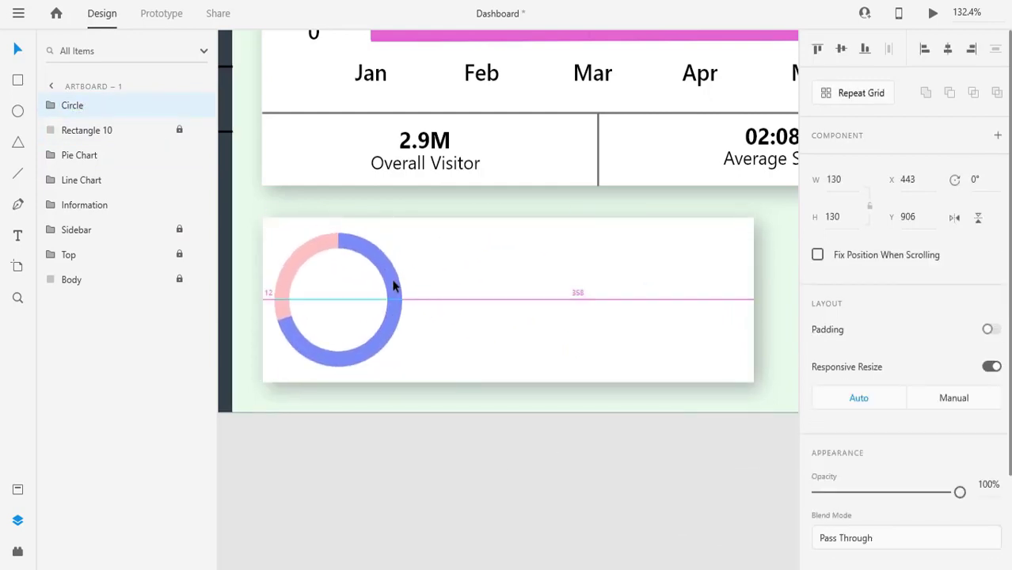
left_click(275, 222)
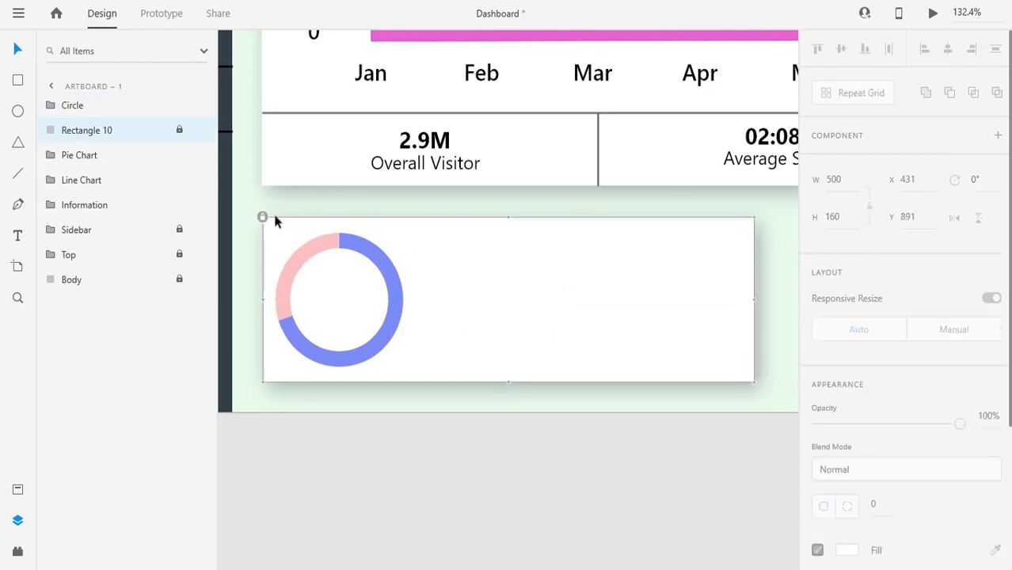
Add the text "Facebook Followers" beside the ring chart in the card.
left_click(465, 276)
type("Facebo")
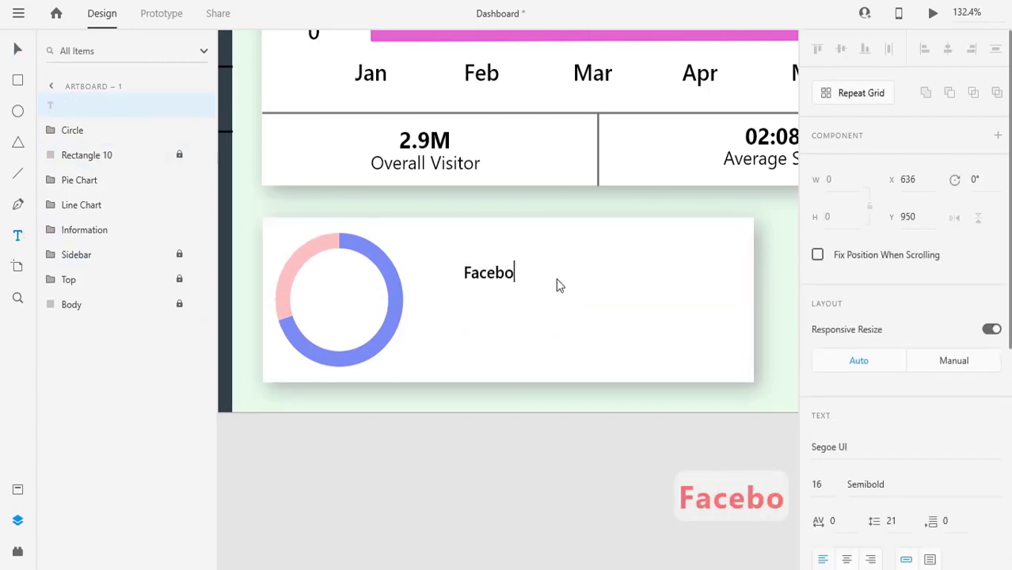
type("ok Followers")
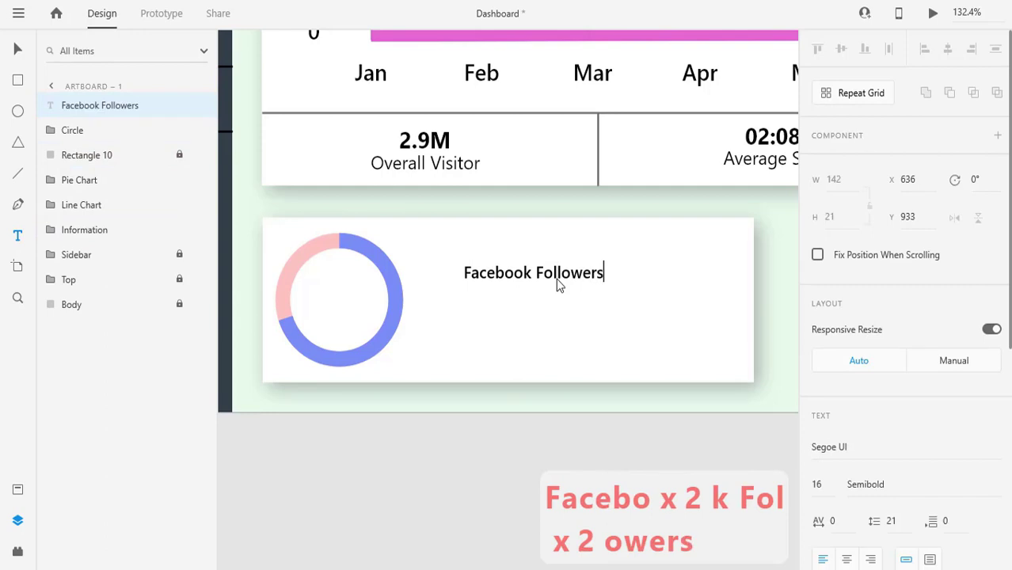
key("Escape")
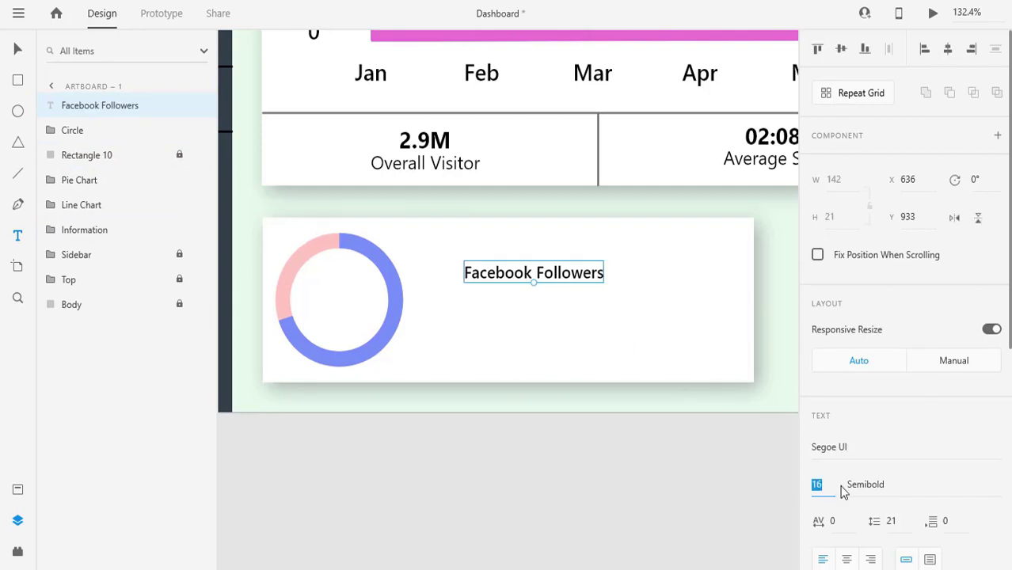
Set the Facebook Followers text to size 20 in Bold.
type("20")
key("Return")
scroll(1008, 486, "down", 5)
scroll(955, 405, "up", 4)
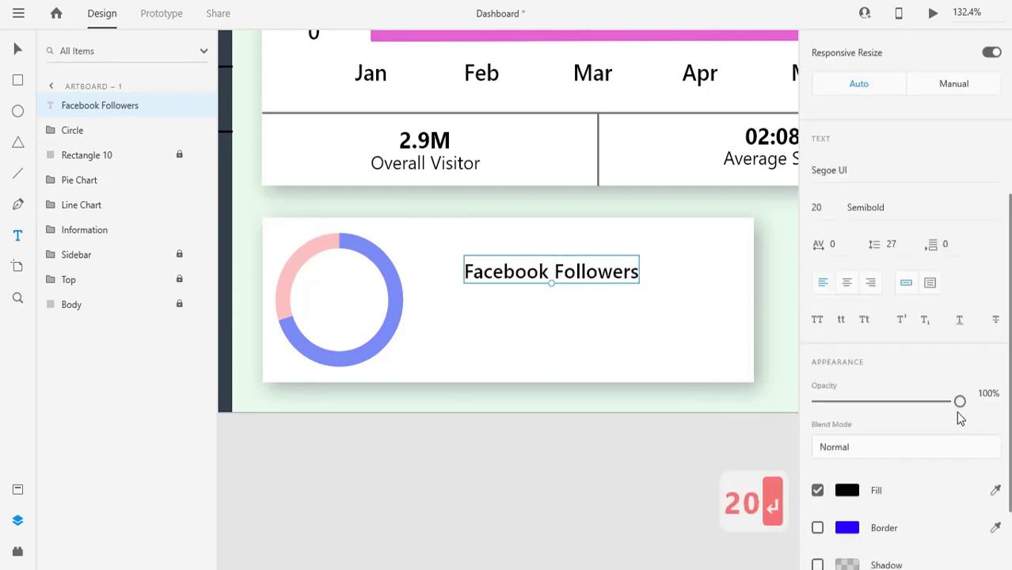
left_click(998, 380)
left_click(887, 444)
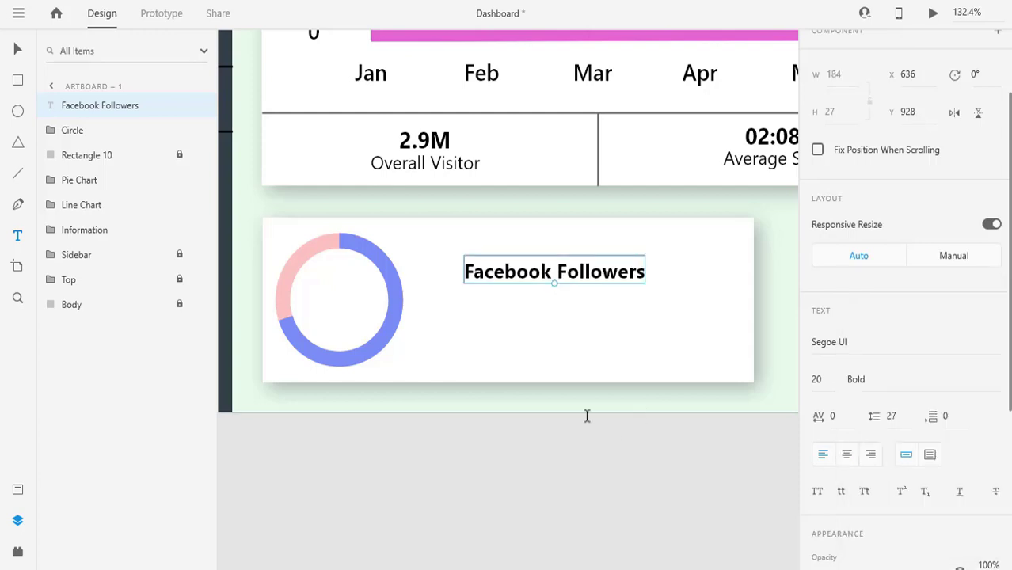
Move the Facebook Followers text nearer the ring, place a duplicate below it at X 617, Y 968, and change the copy to 22.08%.
left_click_drag(541, 272, 495, 316)
double_click(495, 316)
type("22")
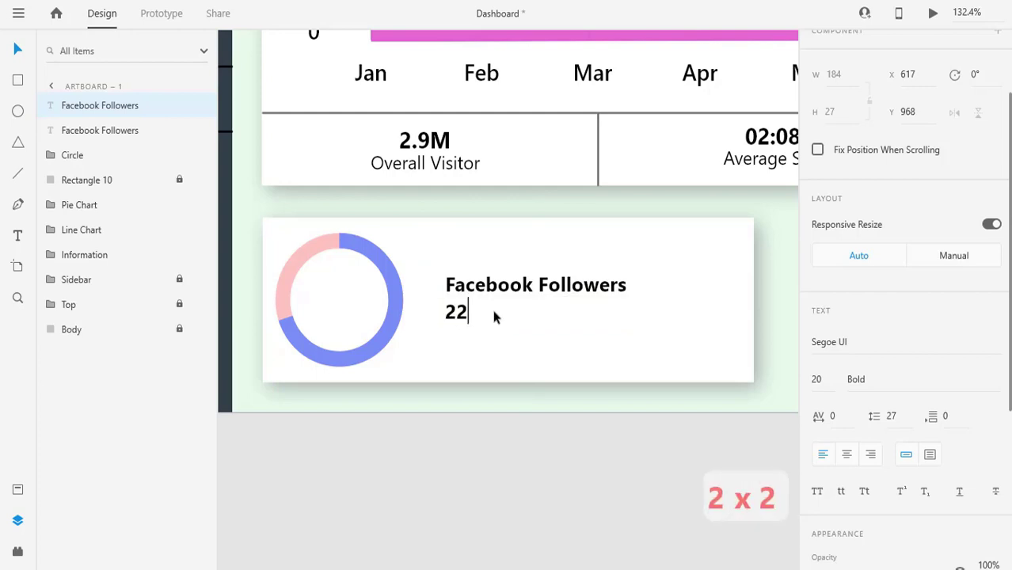
type(".08%")
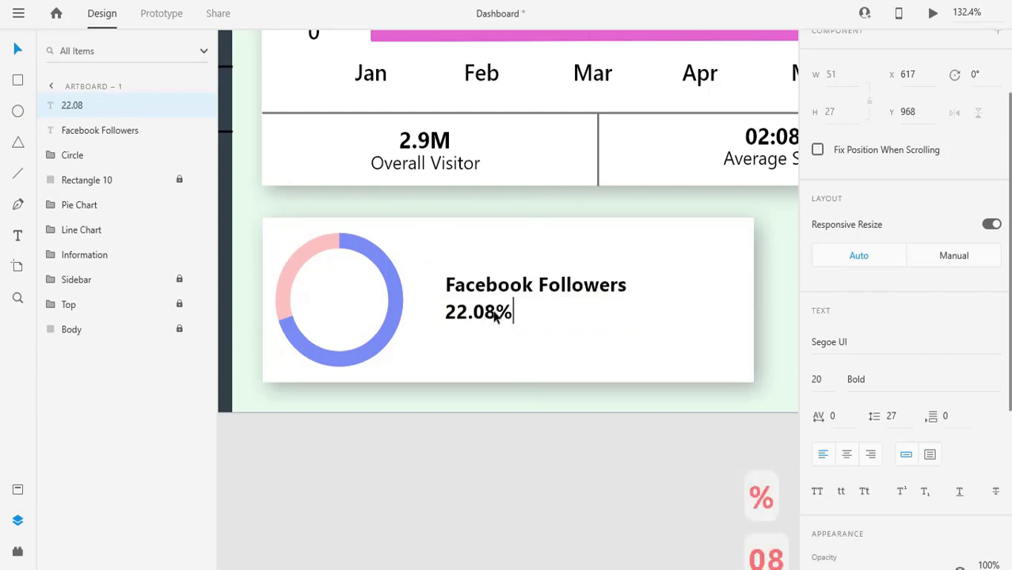
Set the 22.08% text to size 15 Regular and move it slightly up to Y 971.
left_click(828, 382)
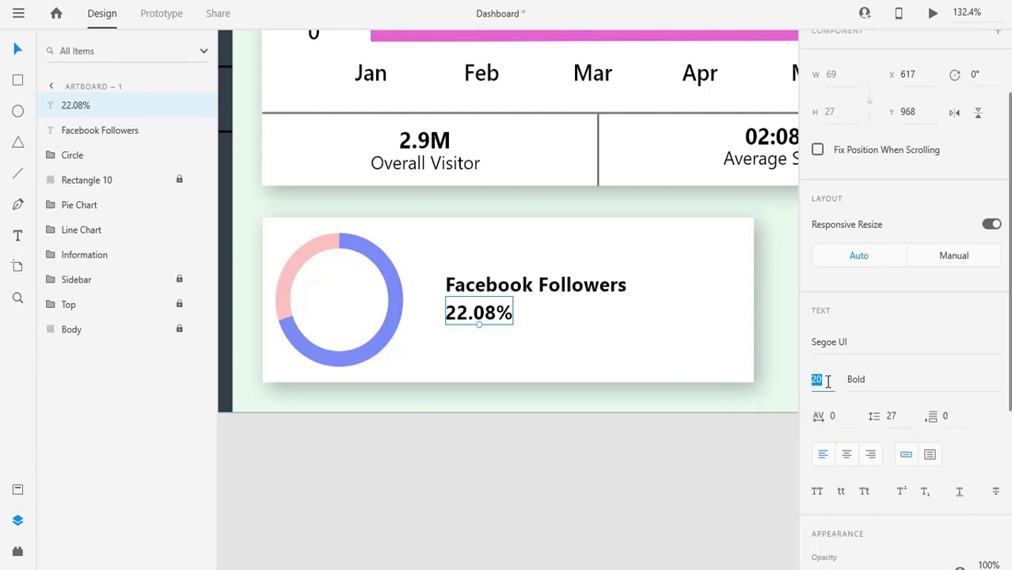
key("Return")
left_click(990, 387)
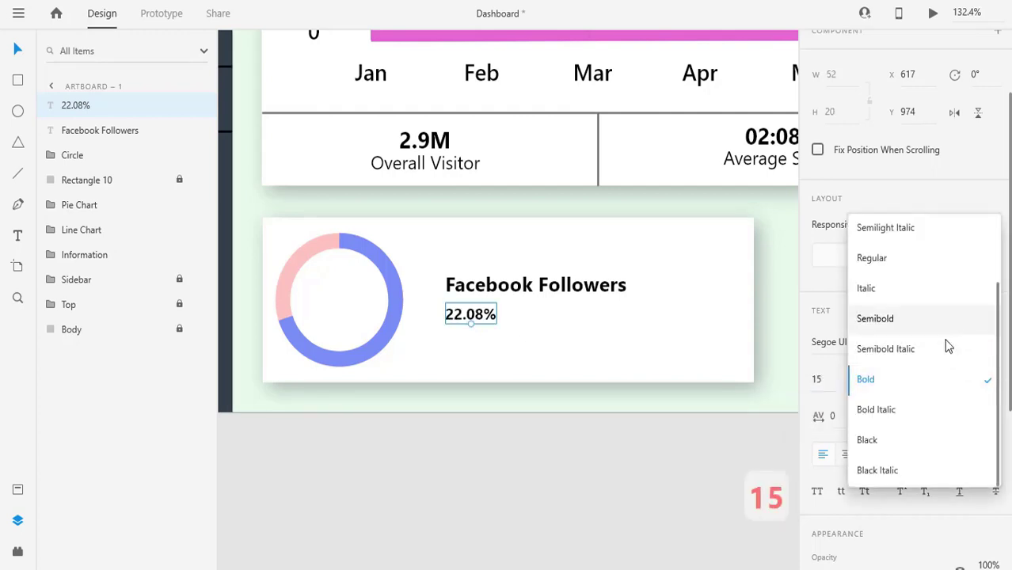
left_click(935, 256)
left_click_drag(468, 316, 469, 313)
left_click(522, 316)
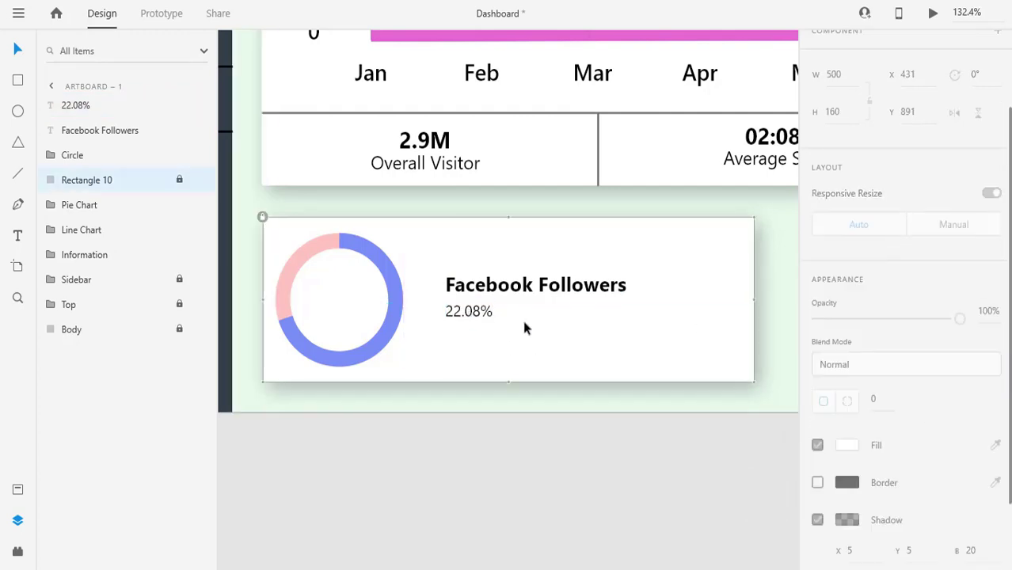
Place the arrow black component just after the 22.08% text, at X 671, Y 974.
left_click(481, 314)
key("ctrl+shift+y")
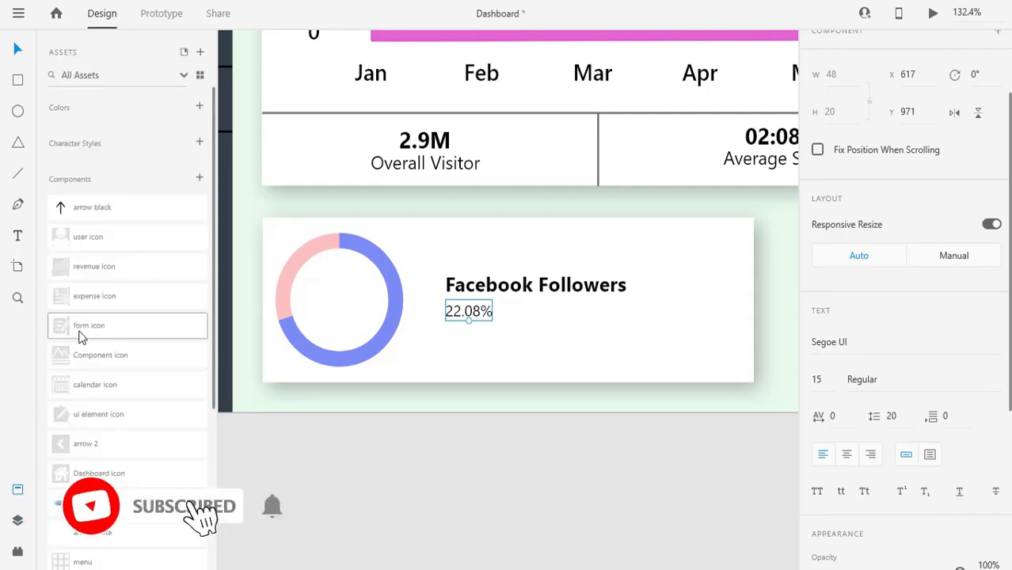
left_click_drag(75, 216, 508, 310)
left_click(509, 339)
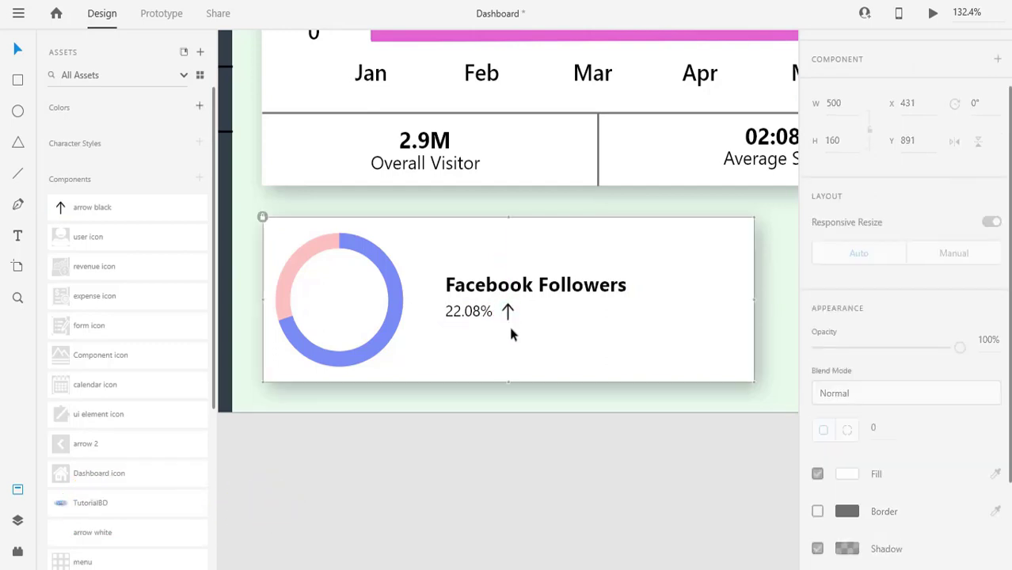
key("Left")
key("Left")
key("Left")
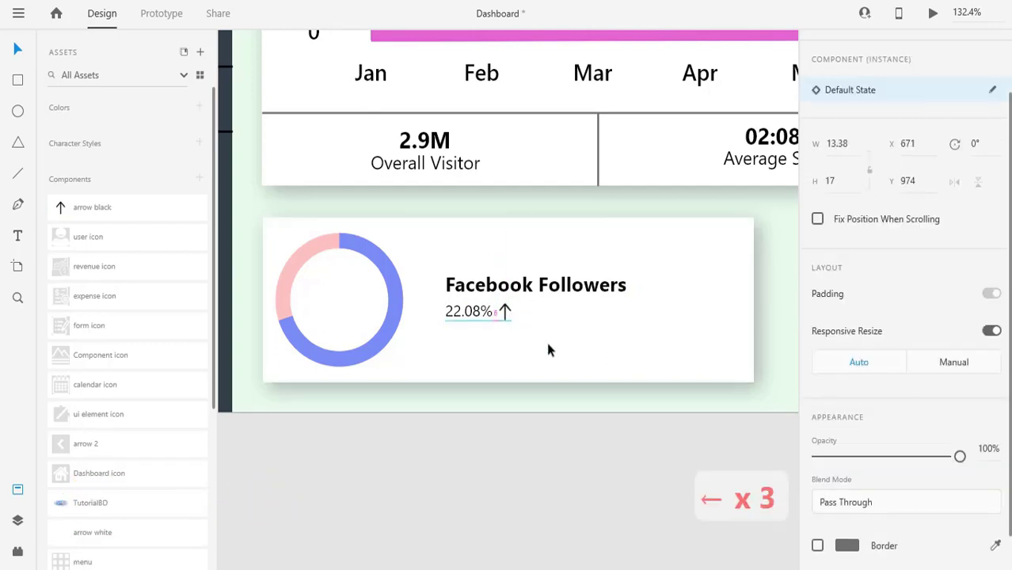
Duplicate the 22.08% text to the right of the arrow and change the copy to "Since Last Month".
left_click(546, 350)
left_click(467, 312)
left_click_drag(467, 312, 539, 314)
double_click(542, 309)
type("Sin")
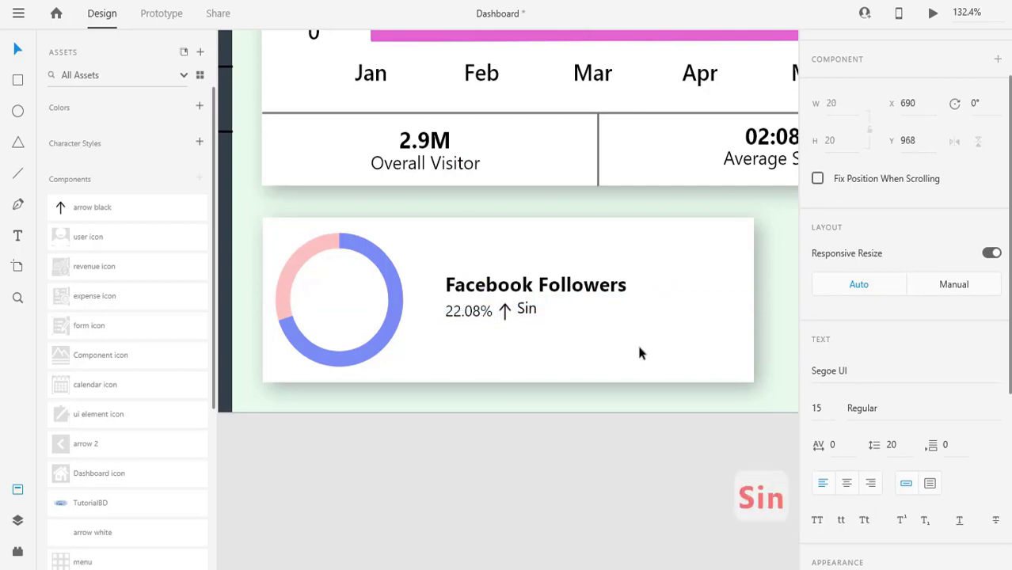
type("ce Last Month")
key("Escape")
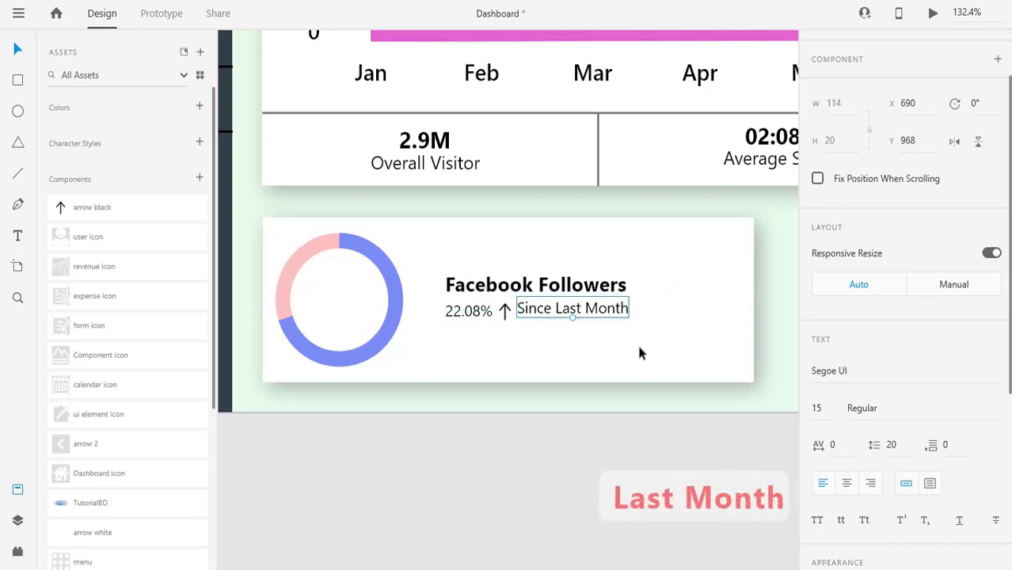
Align the 22.08% text, the arrow and the Since Last Month text on their vertical middles.
left_click(464, 310)
left_click(517, 346)
left_click(475, 314)
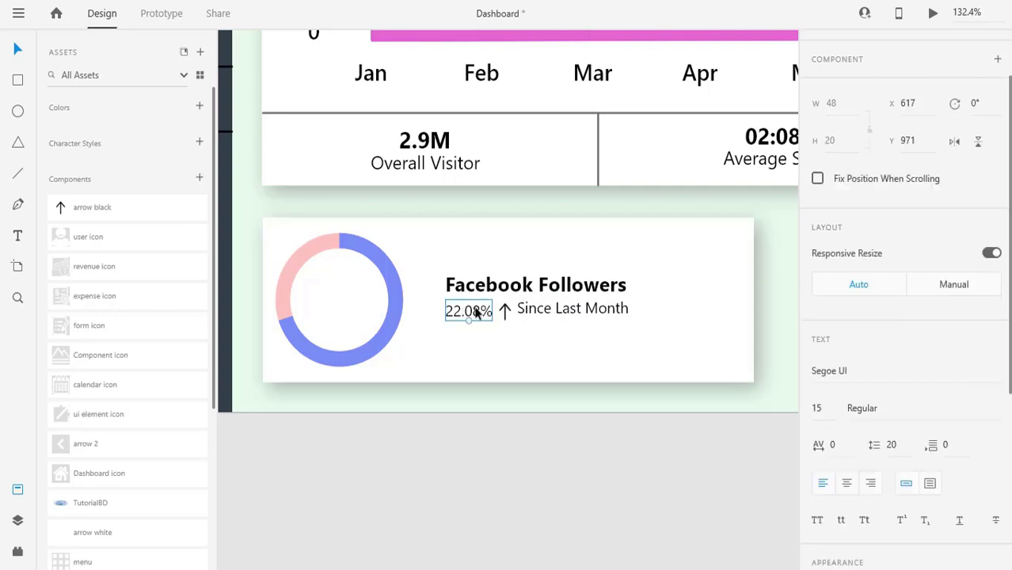
left_click(505, 311, "shift")
left_click(557, 312, "shift")
scroll(843, 71, "up", 2)
left_click(841, 49)
left_click(659, 330)
Group the Facebook Followers heading with the 22.08% text, the arrow and the Since Last Month text.
scroll(658, 331, "down", 2)
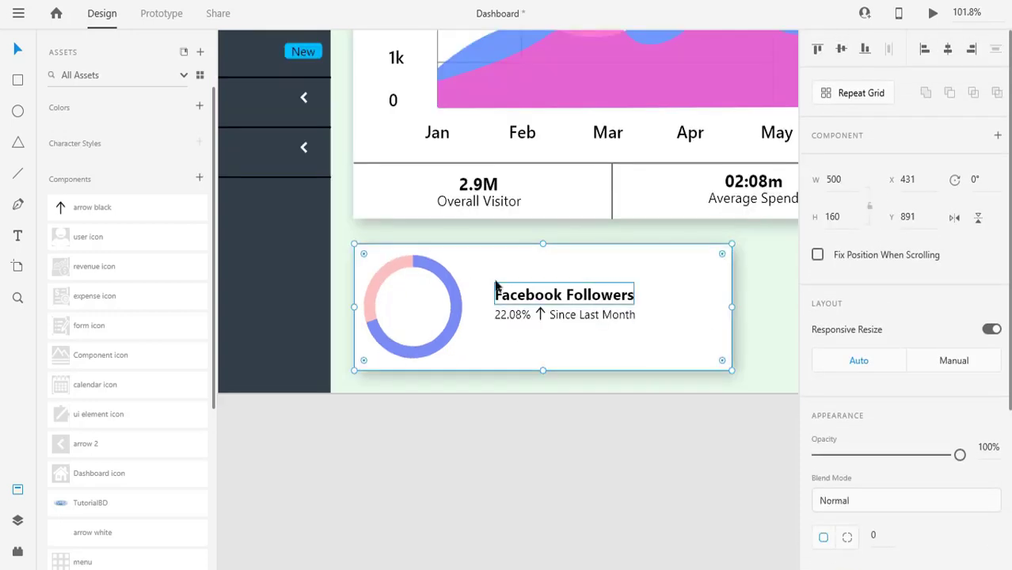
left_click(496, 292)
left_click(513, 316, "shift")
left_click(541, 314, "shift")
left_click(590, 315, "shift")
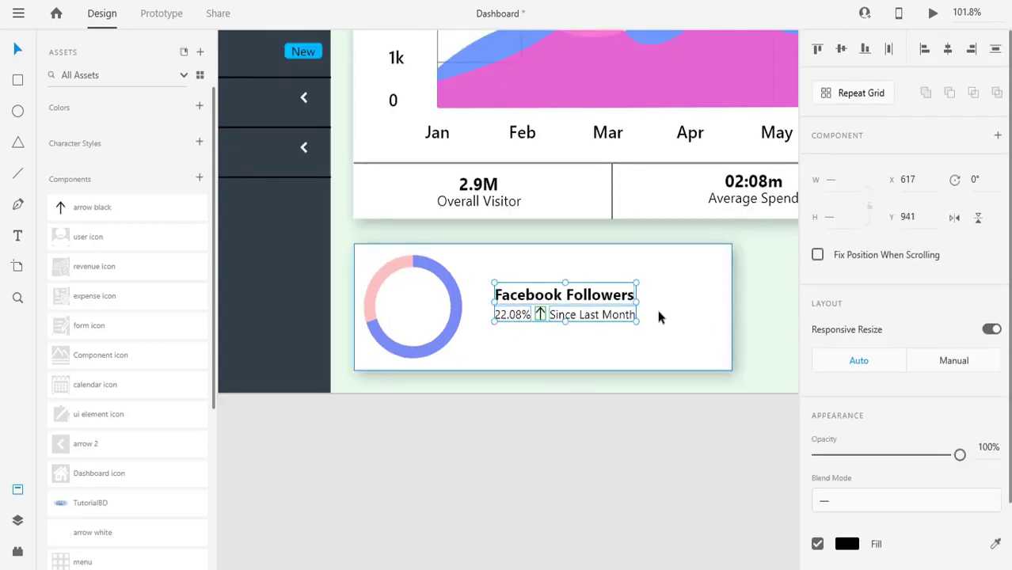
key("ctrl+g")
Align the Facebook Followers text group with the white card background on their vertical middles.
left_click(660, 316)
left_click(594, 309, "shift")
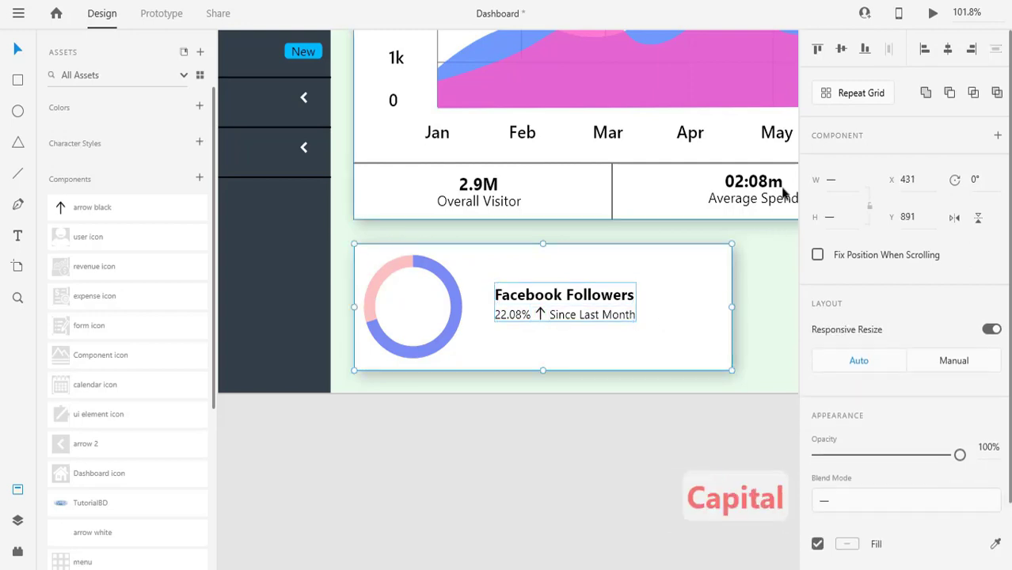
left_click(841, 50)
left_click(772, 325)
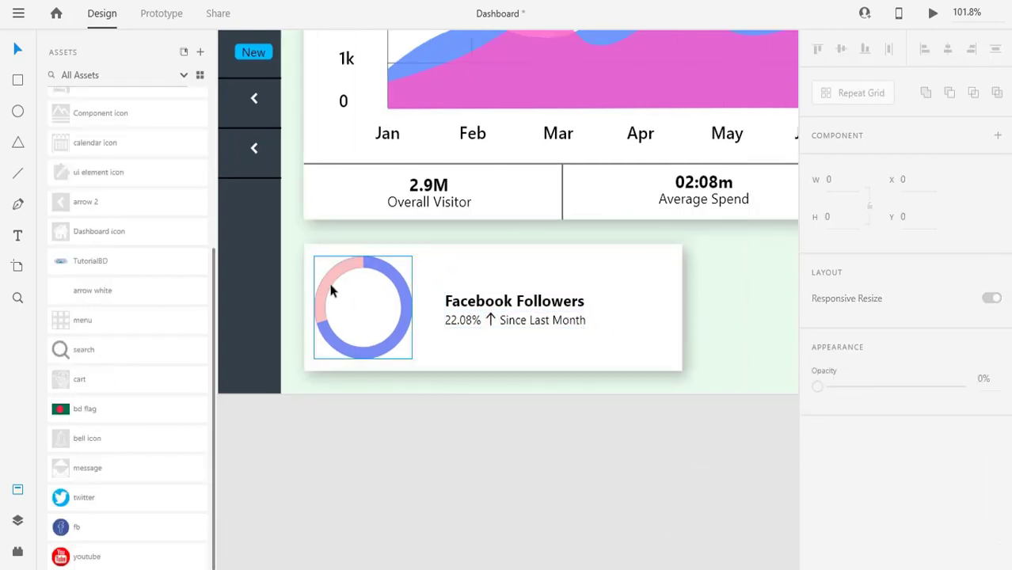
Recolor the pink part of the ring chart to a light grey fill.
left_click(330, 287)
left_click(842, 516)
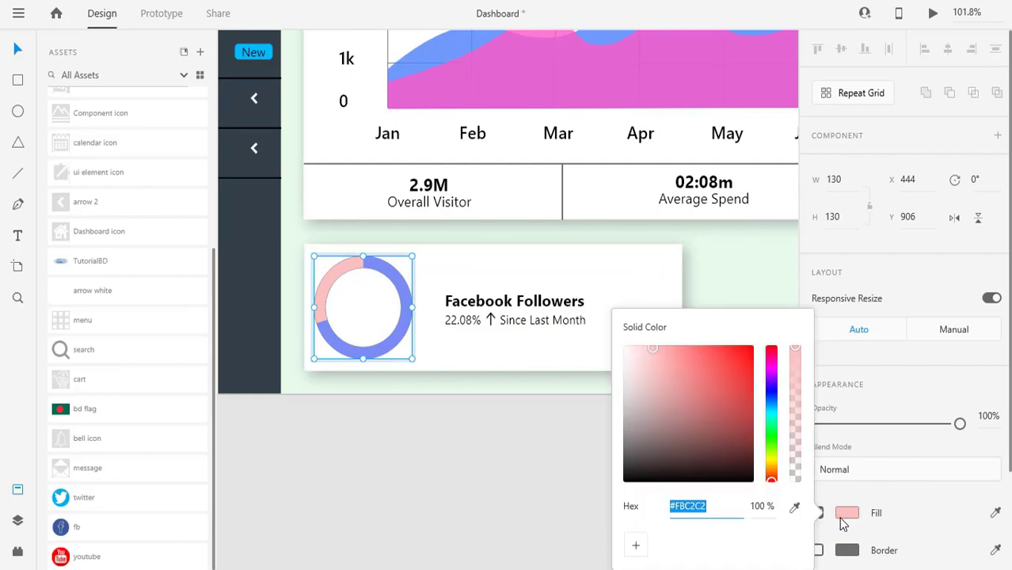
left_click_drag(621, 402, 615, 370)
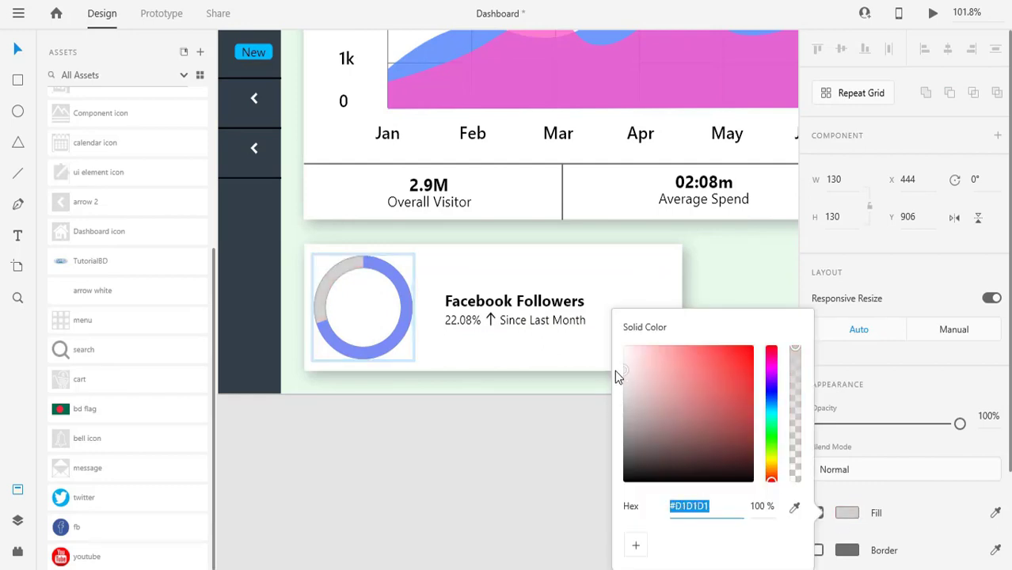
left_click(423, 458)
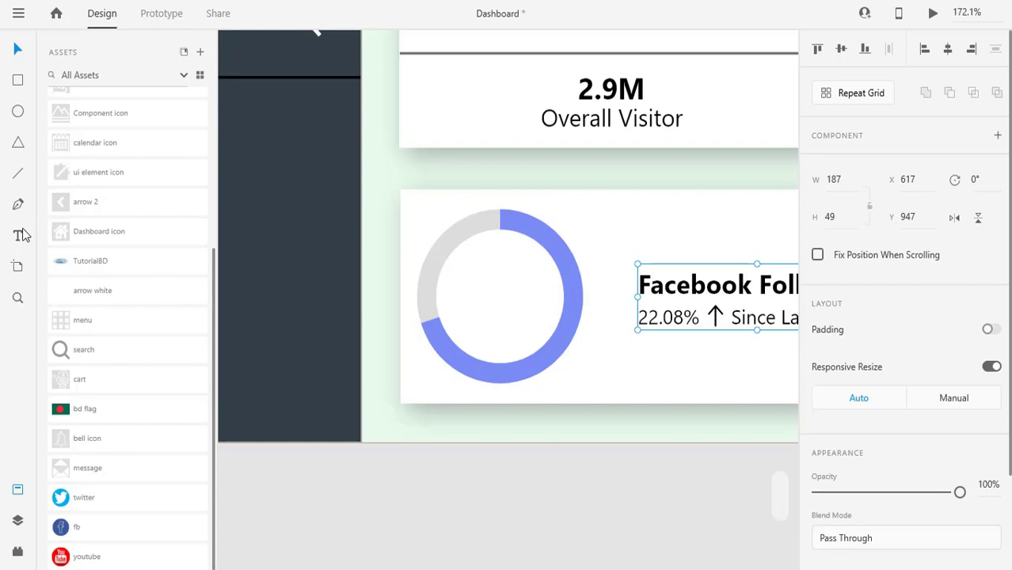
Add the text "64%" inside the ring chart of the Facebook Followers card.
left_click(19, 236)
left_click(487, 291)
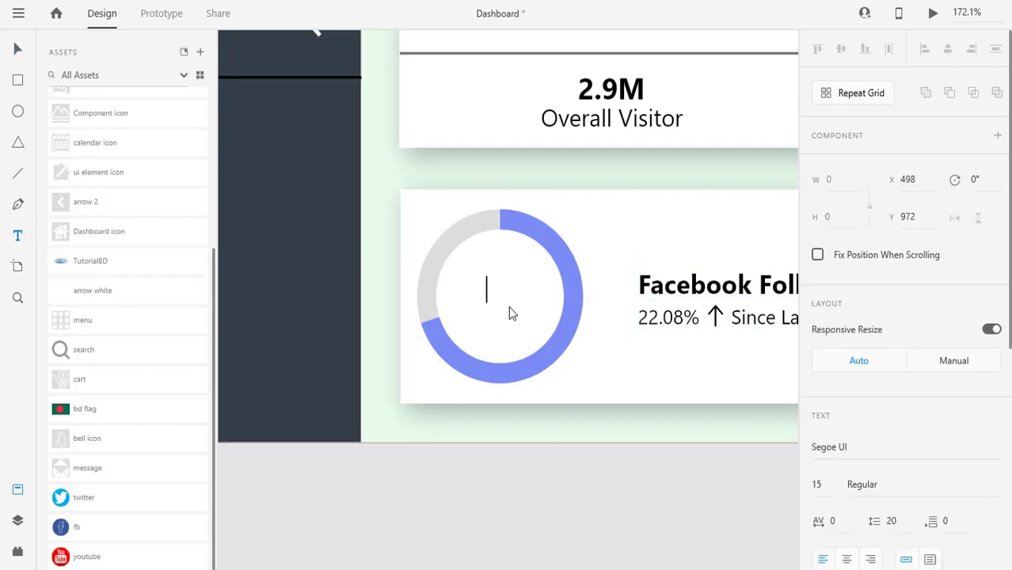
type("64%")
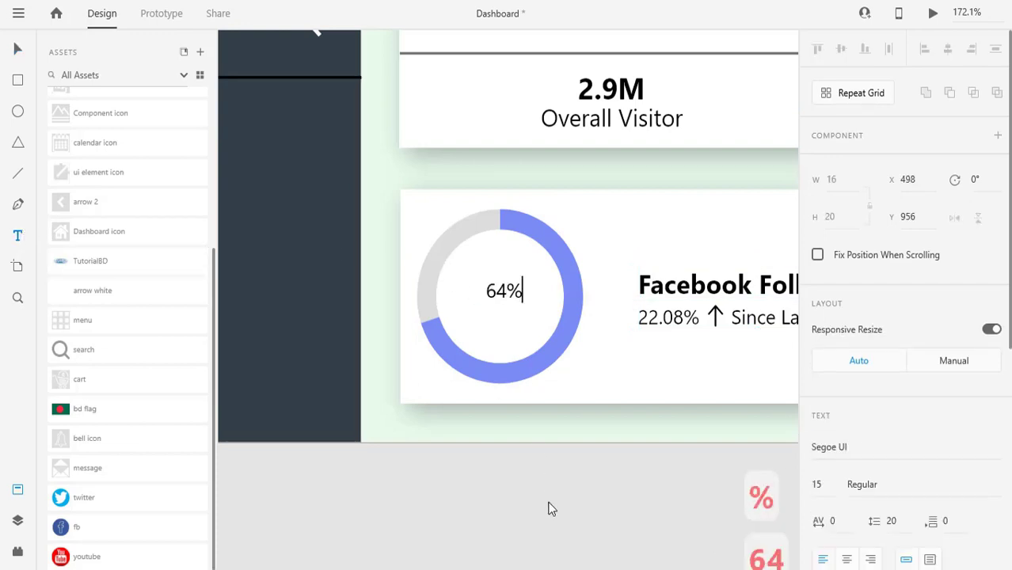
Format the 64% text in Segoe UI Bold at size 18.
key("ctrl+a")
left_click(824, 485)
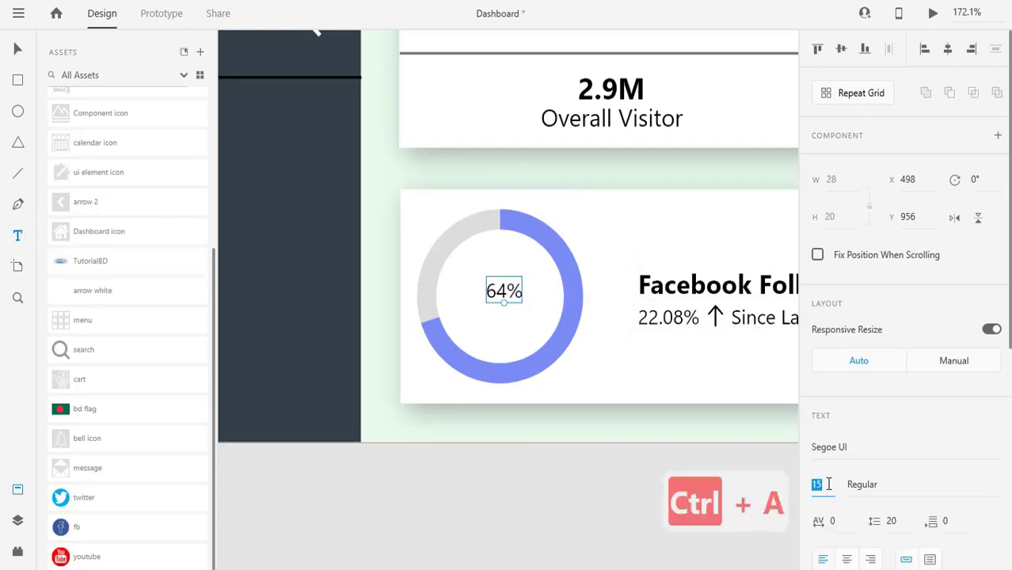
type("20")
left_click(879, 484)
left_click(943, 519)
scroll(979, 492, "down", 2)
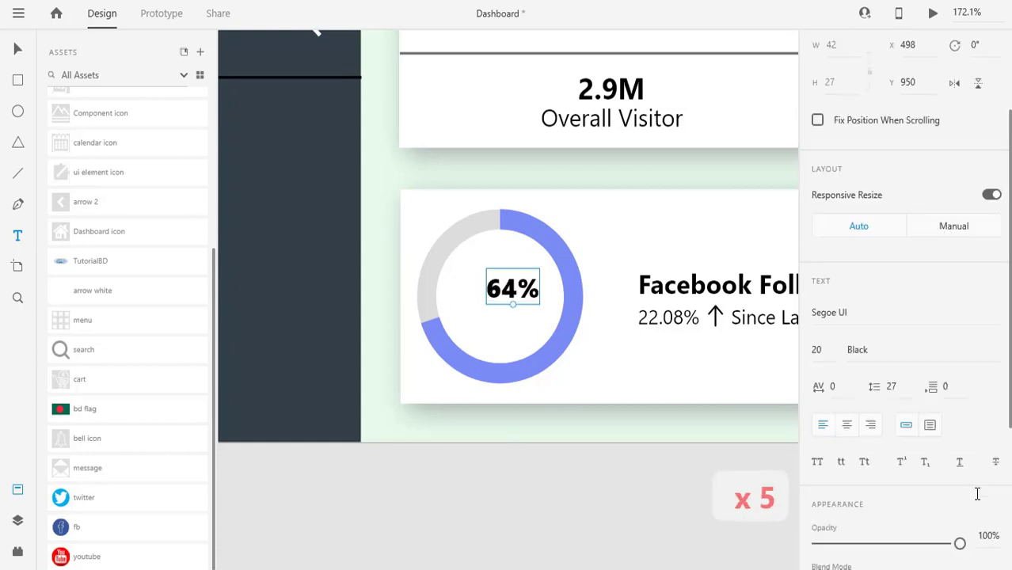
left_click(943, 349)
left_click(938, 290)
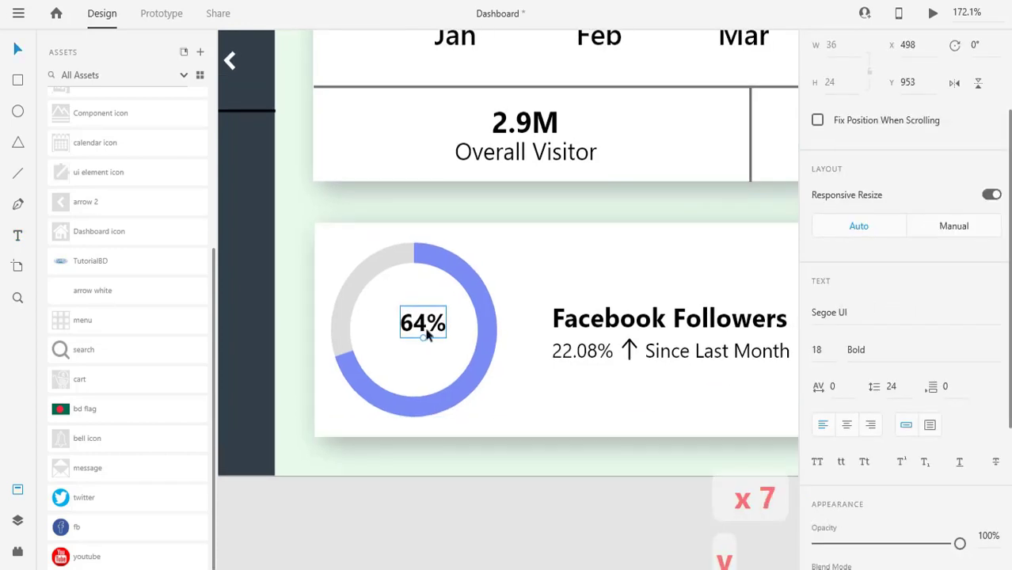
Center the 64% text within the ring chart both horizontally and vertically.
left_click(479, 290, "shift")
scroll(872, 155, "up", 2)
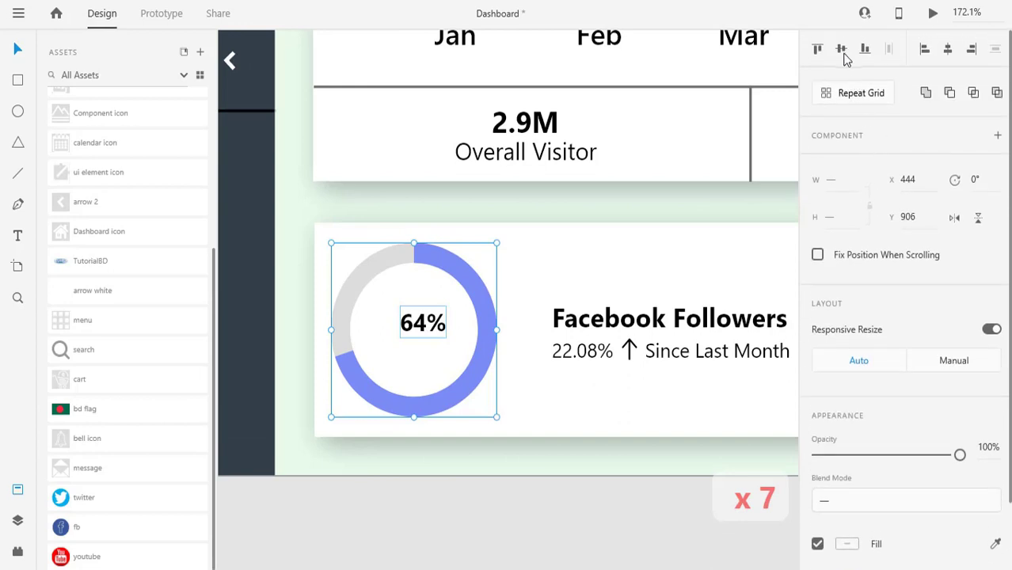
left_click(842, 50)
left_click(948, 49)
left_click(563, 509)
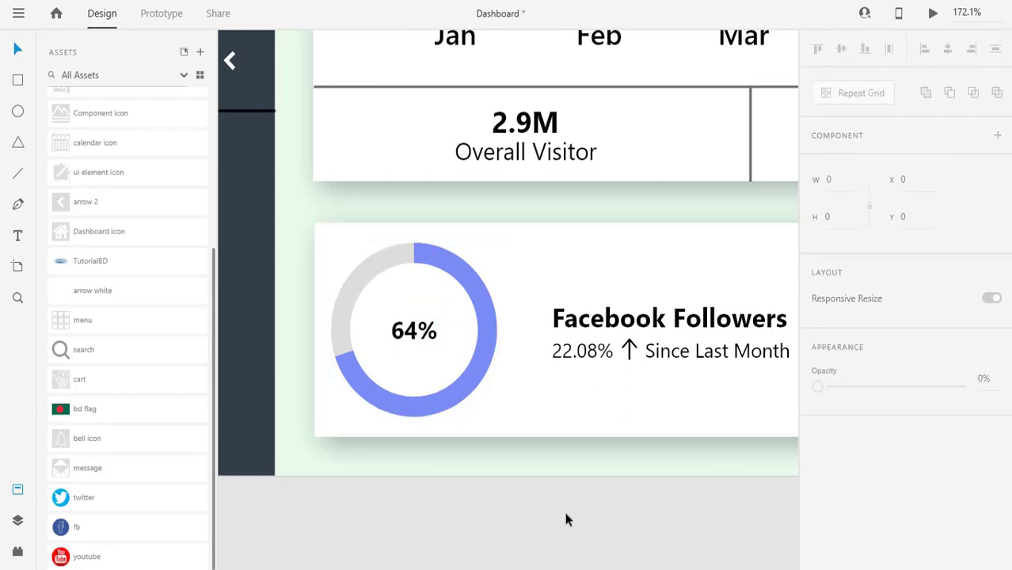
Make a repeat grid from the card background, ring, 64% text and heading group, and extend it across to three cards.
scroll(543, 497, "down", 2)
left_click_drag(607, 488, 511, 432)
scroll(512, 433, "down", 1)
left_click(436, 365)
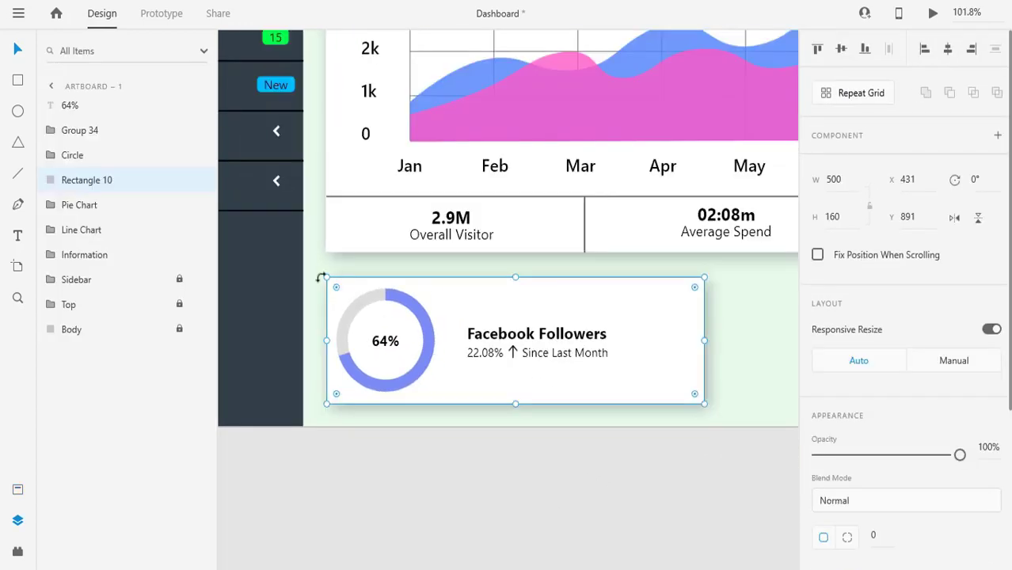
left_click(427, 325, "shift")
left_click(387, 342, "shift")
left_click(483, 337, "shift")
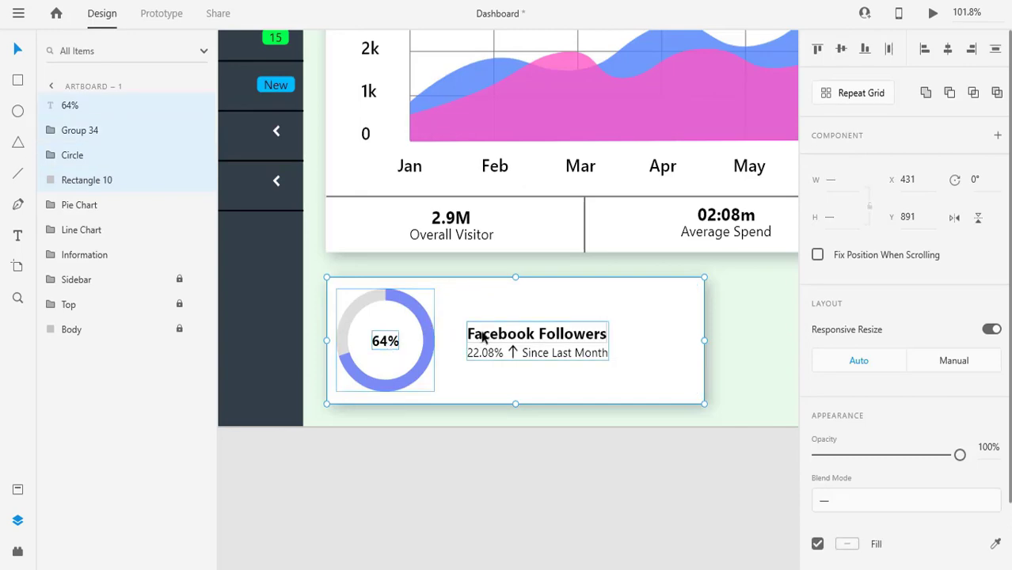
scroll(693, 455, "down", 3)
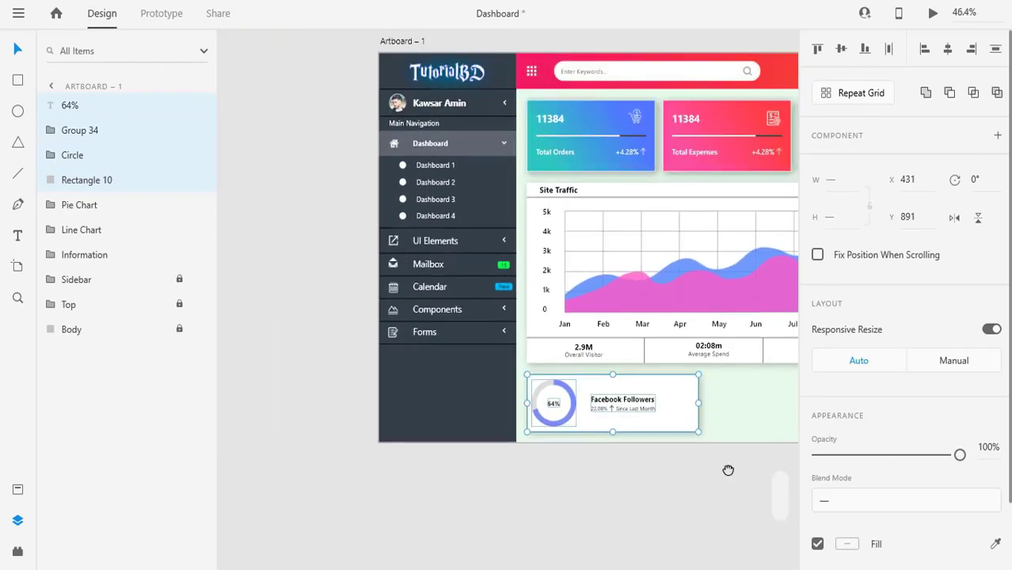
left_click_drag(728, 470, 470, 388)
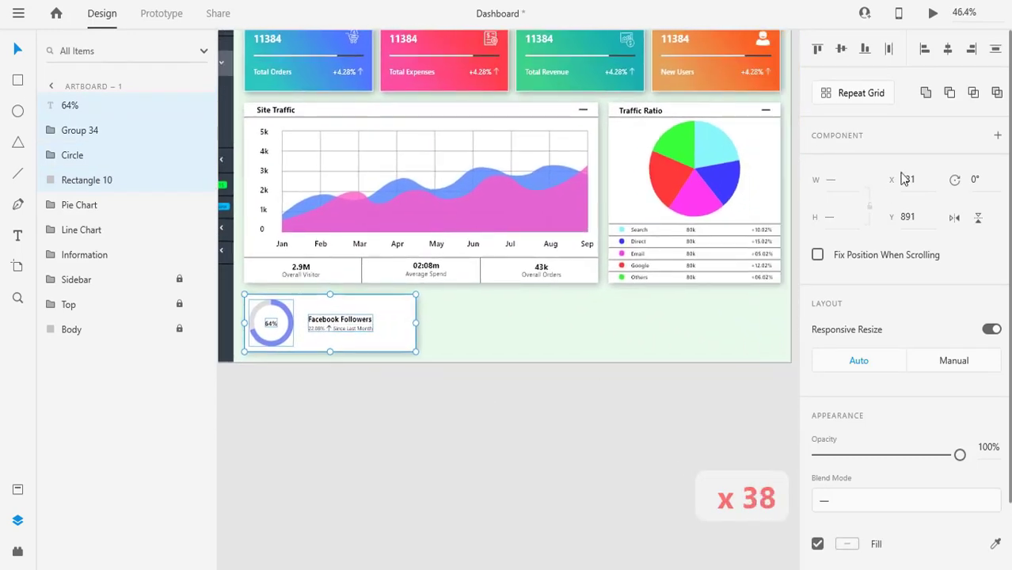
left_click(852, 95)
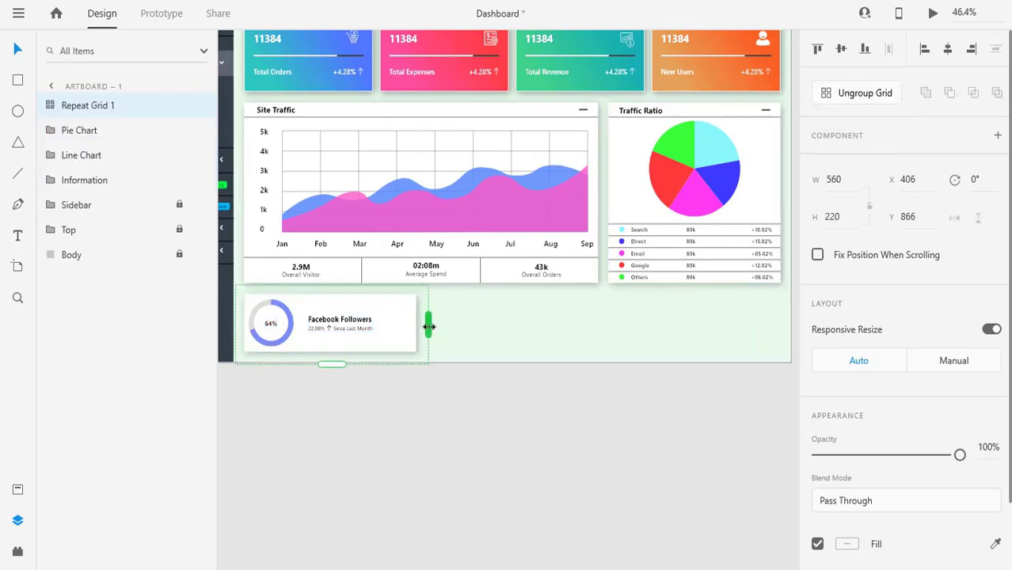
left_click_drag(428, 323, 722, 325)
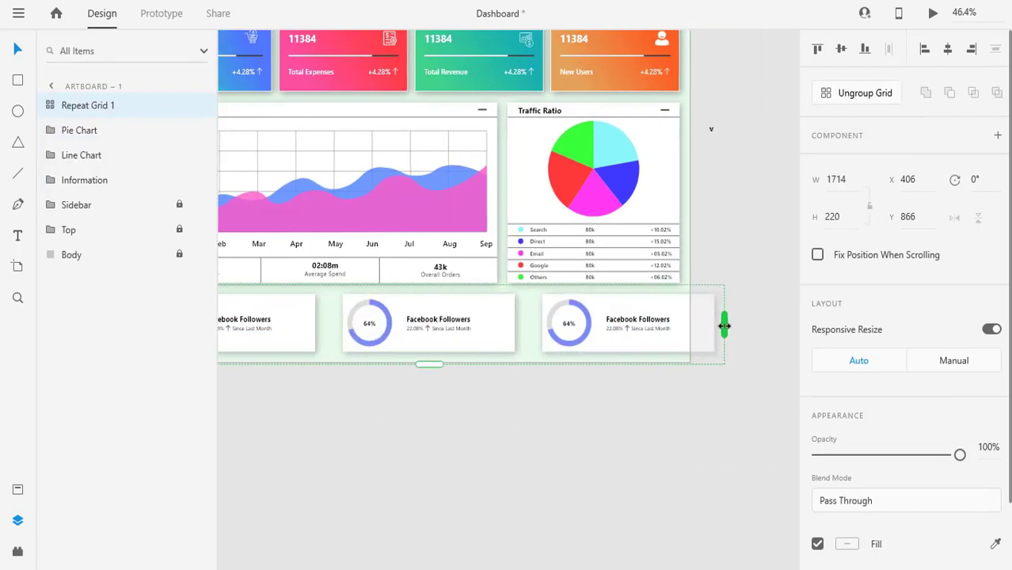
Narrow the gap between the repeated cards so the third ends flush with the Traffic Ratio card, and ungroup the grid.
left_click_drag(528, 321, 499, 319)
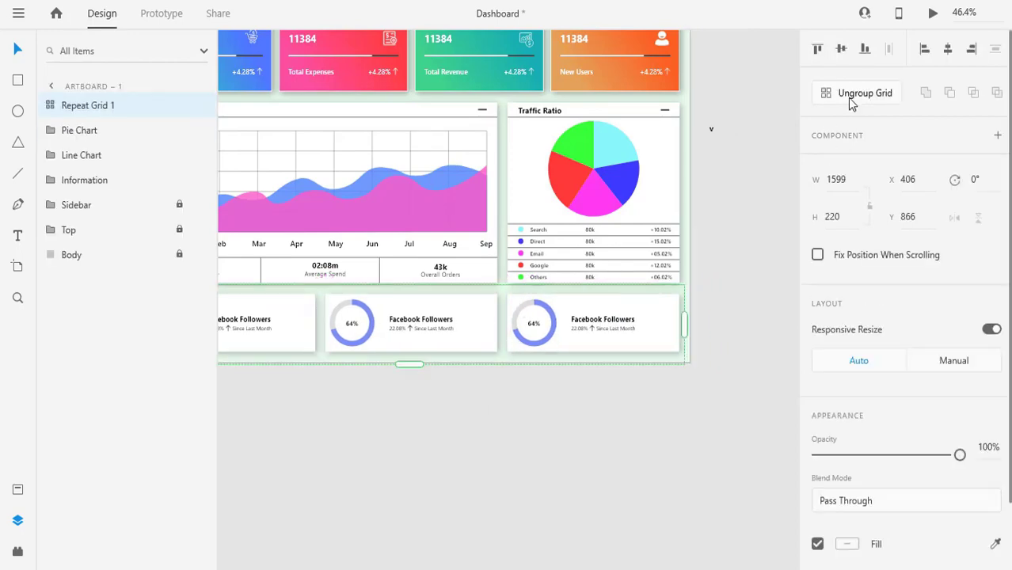
left_click(851, 95)
left_click(497, 407)
Place the fb component in the first card beside its text, vertically centered at X 846, Y 939.
scroll(499, 408, "down", 2)
scroll(503, 420, "left", 3)
left_click(372, 337)
scroll(372, 337, "up", 4)
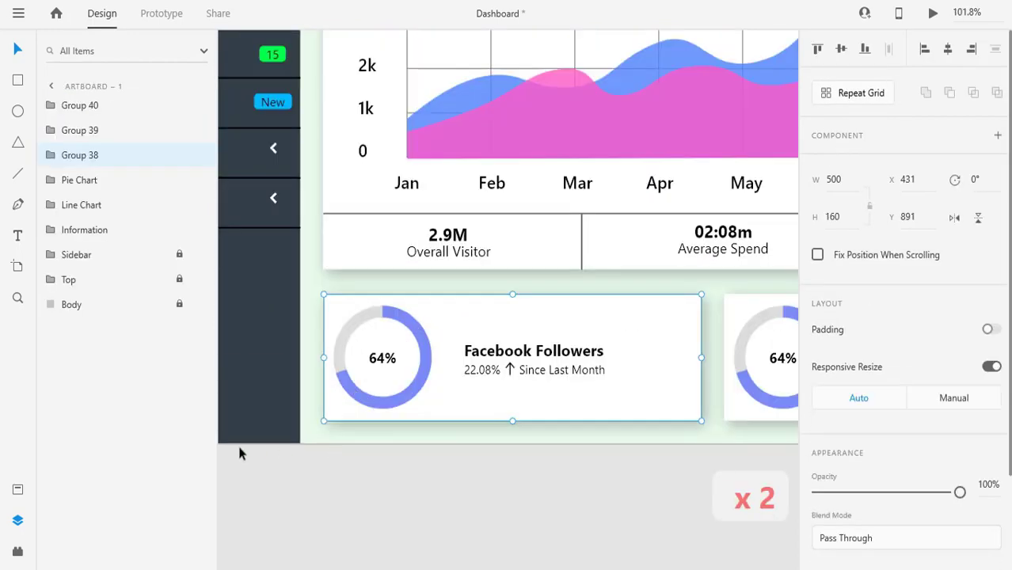
left_click(17, 493)
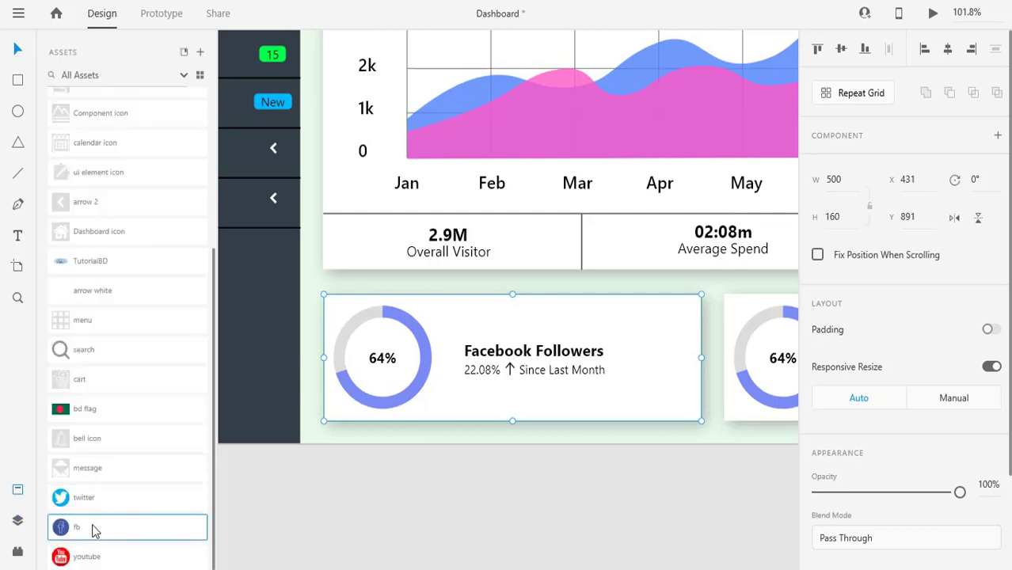
mouse_move(663, 357)
left_mouse_down()
mouse_move(675, 353)
mouse_move(657, 358)
left_mouse_up()
key("Right")
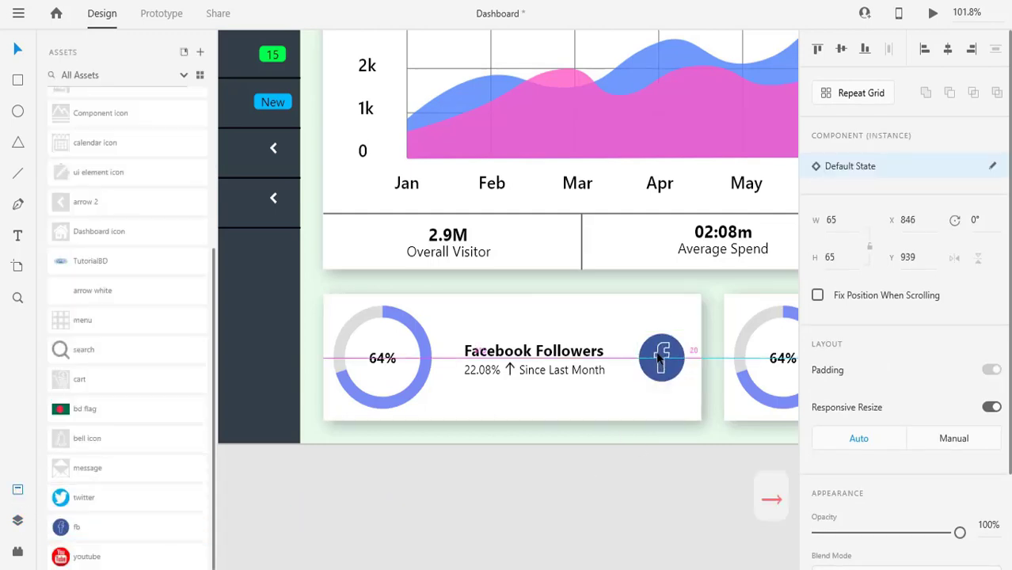
Recolor the first card's purple ring arc with the dark blue sampled from the Facebook icon.
scroll(366, 311, "down", 2)
left_click(366, 311)
double_click(365, 312)
double_click(364, 312)
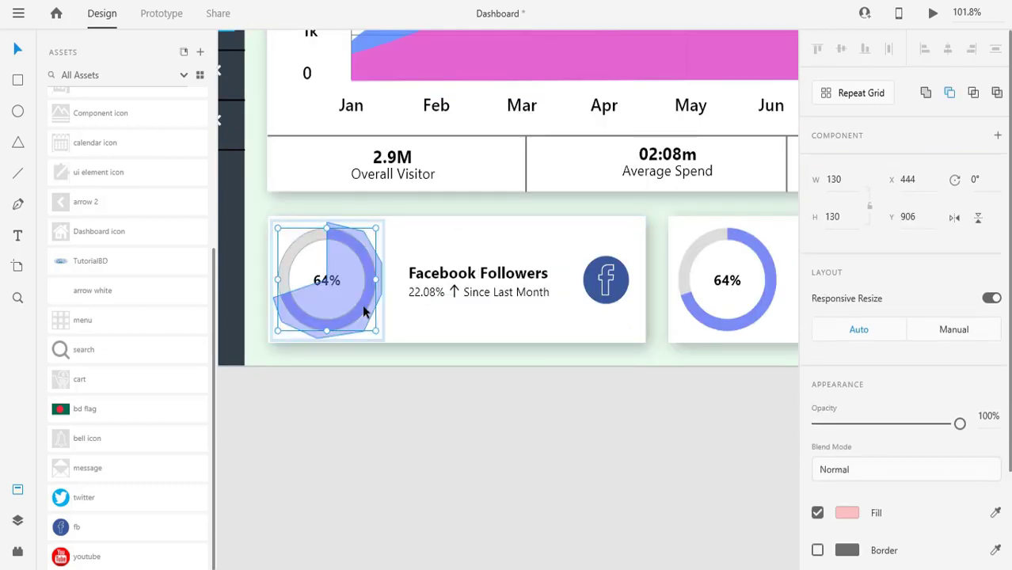
left_click(855, 516)
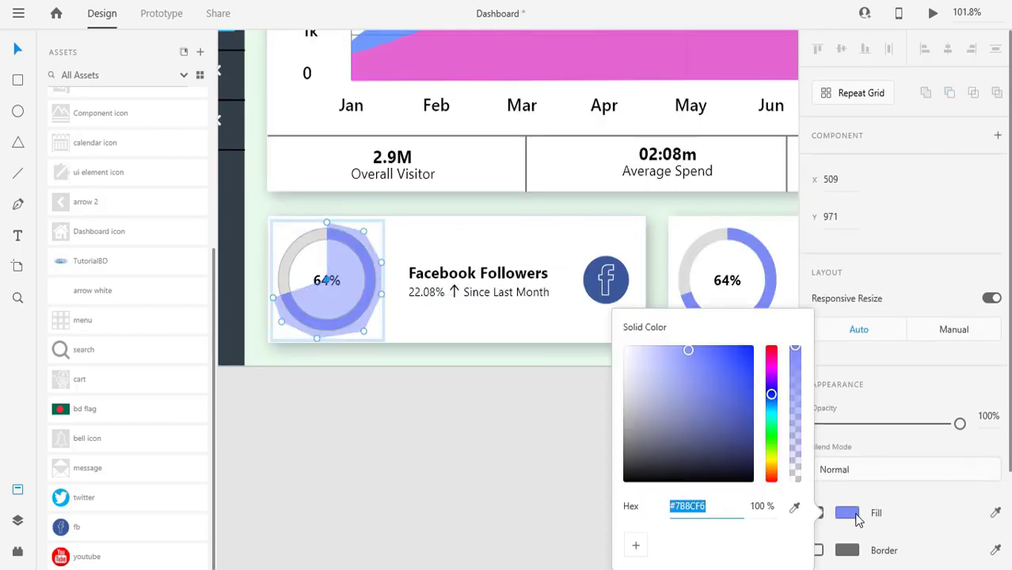
left_click(795, 507)
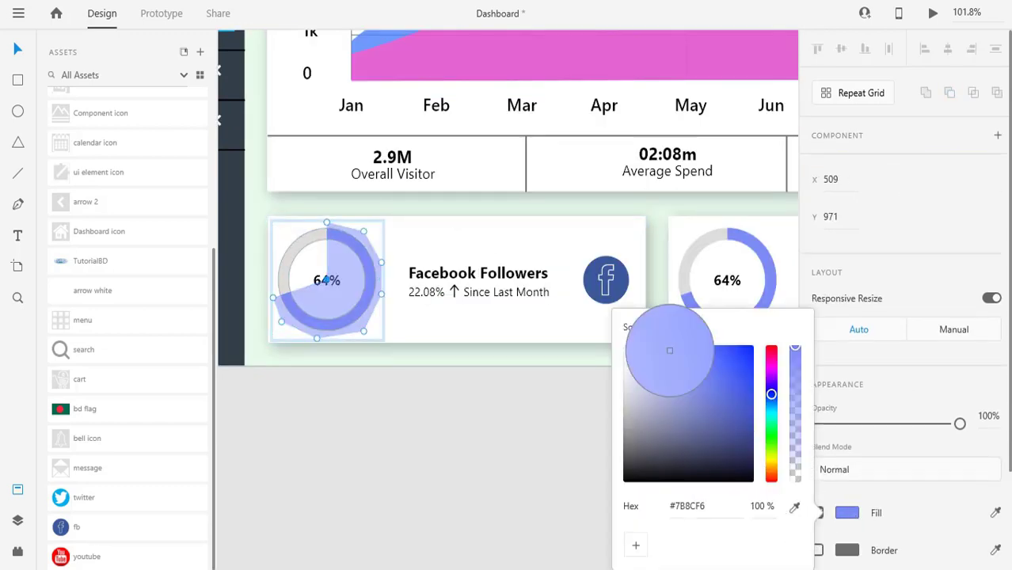
left_click(616, 283)
left_click(426, 458)
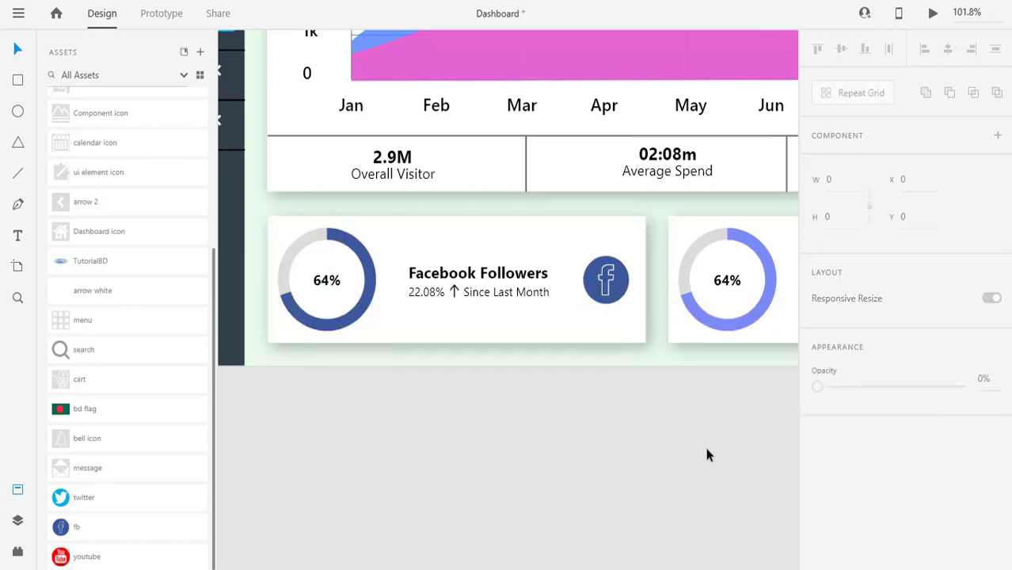
Place the twitter component in the second card beside its text, vertically centered in the card.
left_click_drag(661, 422, 433, 435)
left_click_drag(141, 500, 614, 307)
left_click(599, 425)
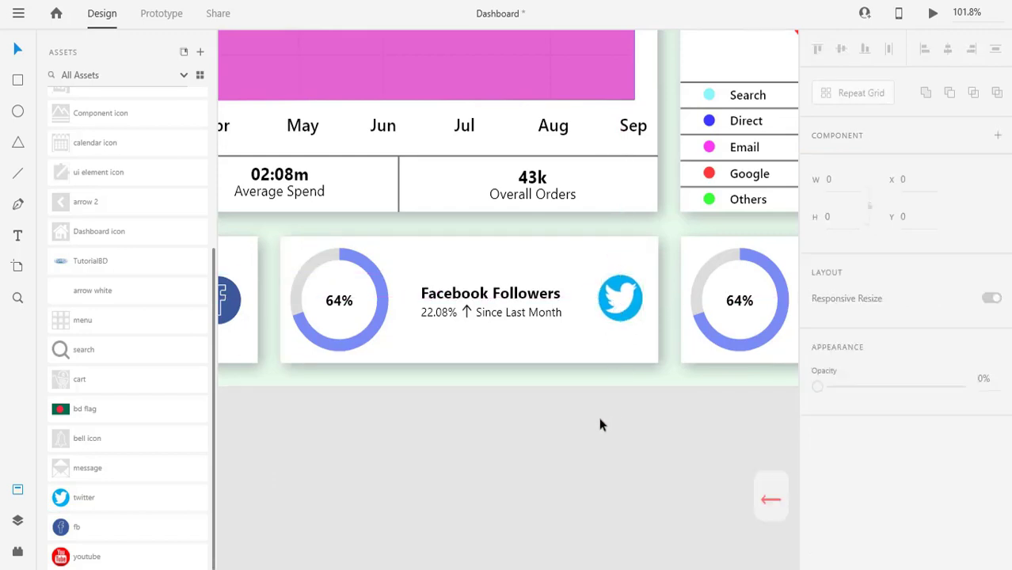
Recolor the second card's purple ring arc with the Twitter icon's blue, #00AEEF.
left_click(377, 333)
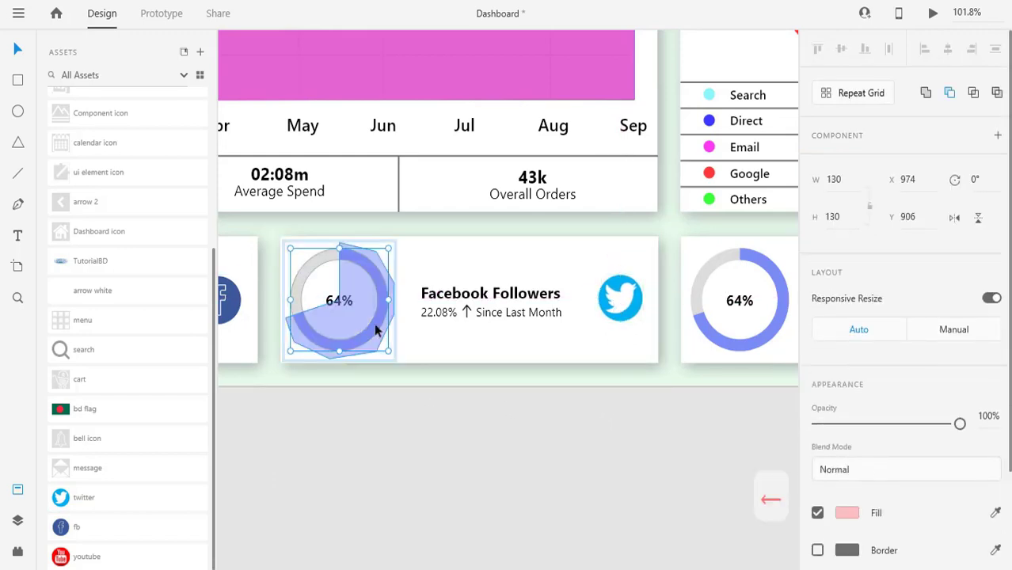
double_click(369, 341)
left_click(848, 513)
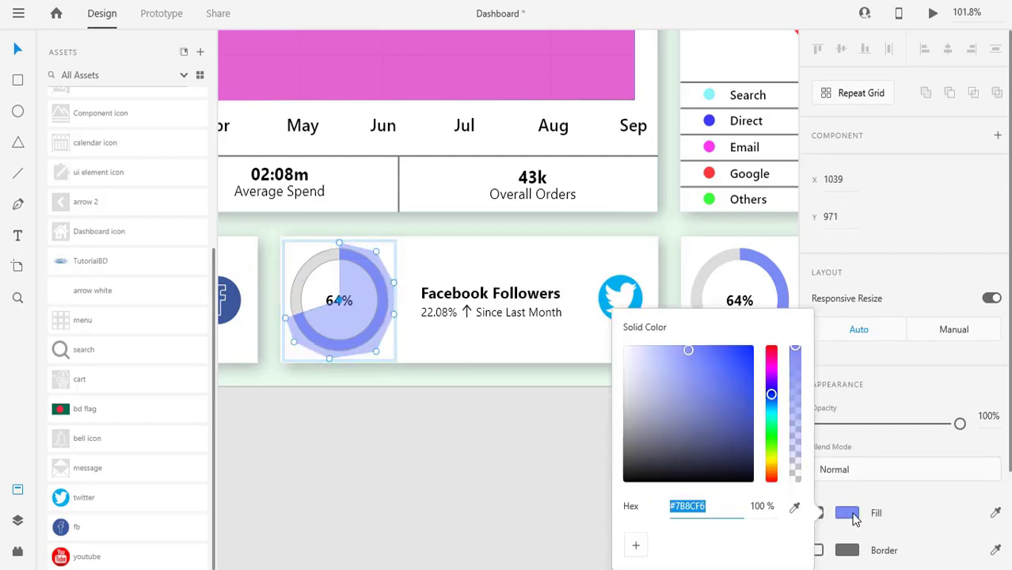
left_click(795, 508)
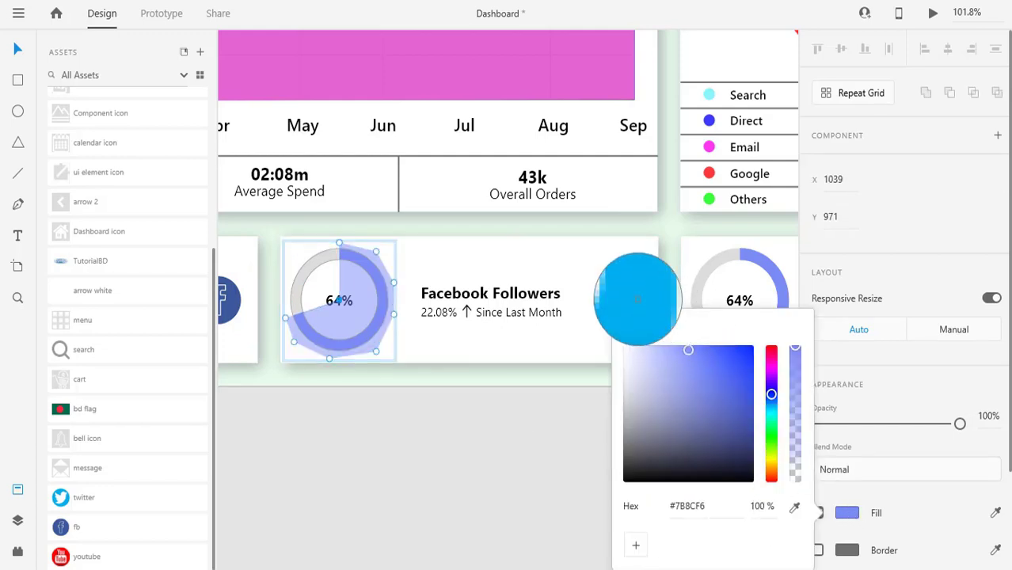
left_click(611, 278)
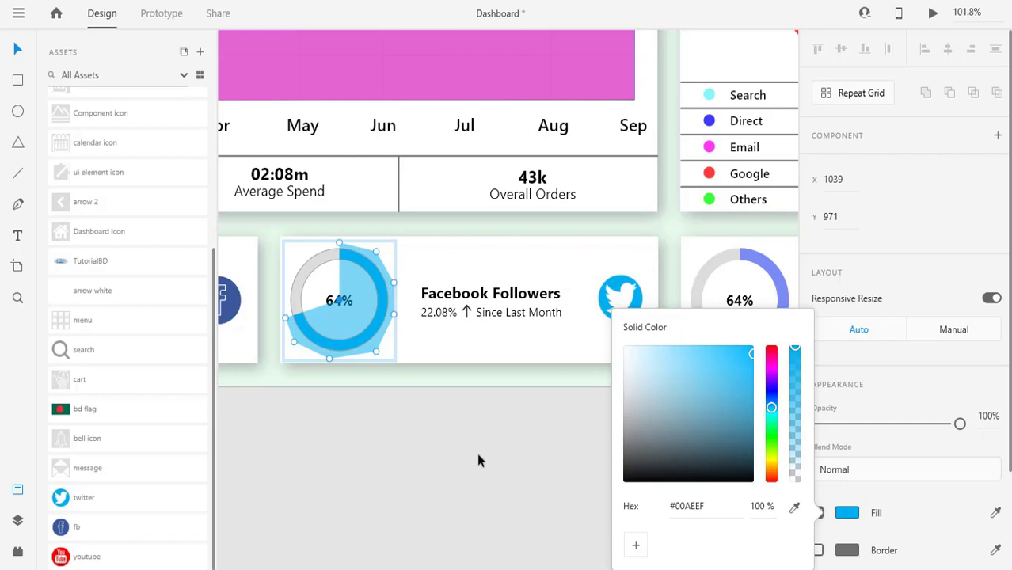
Shorten the second card's blue arc by deleting the anchor point at its lower end.
left_click(288, 320)
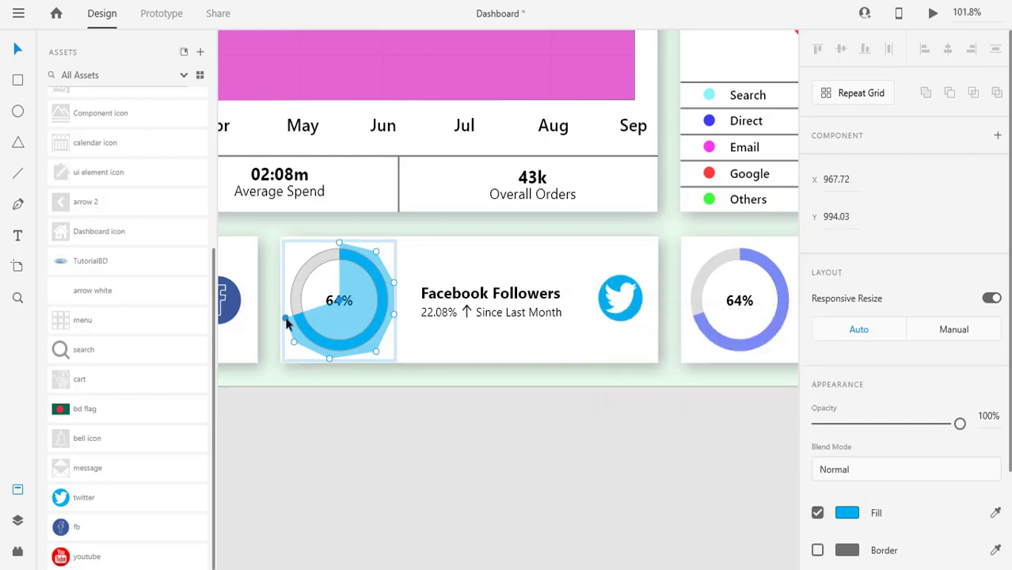
key("Delete")
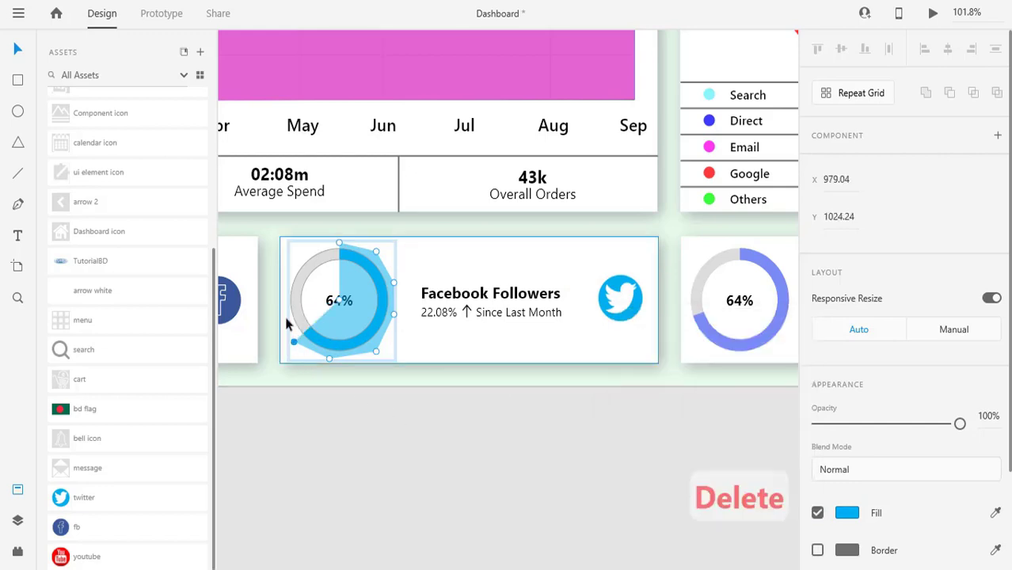
left_click(367, 423)
Change the percentage inside the second card's ring to 54%.
double_click(337, 302)
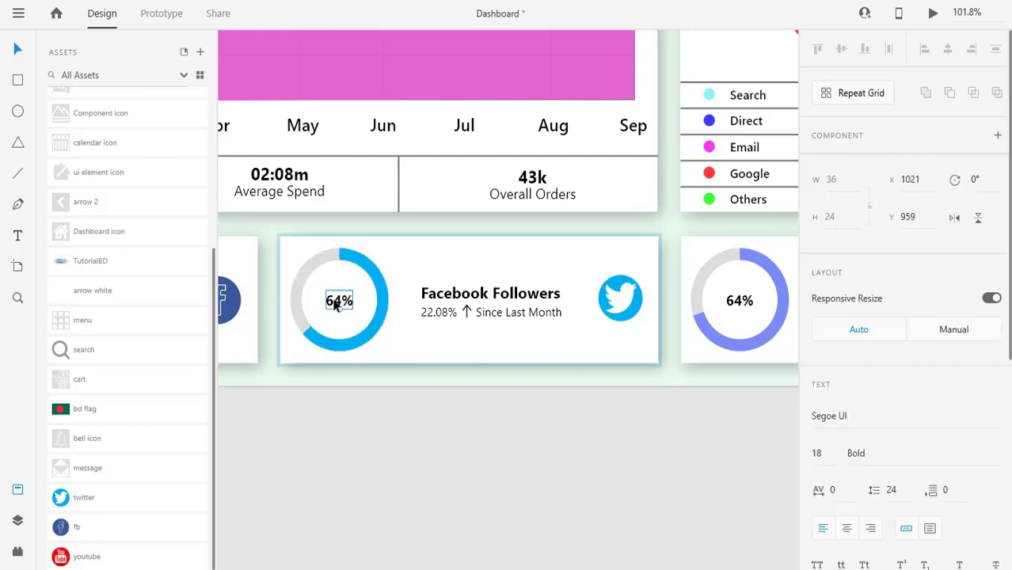
double_click(331, 300)
type("5")
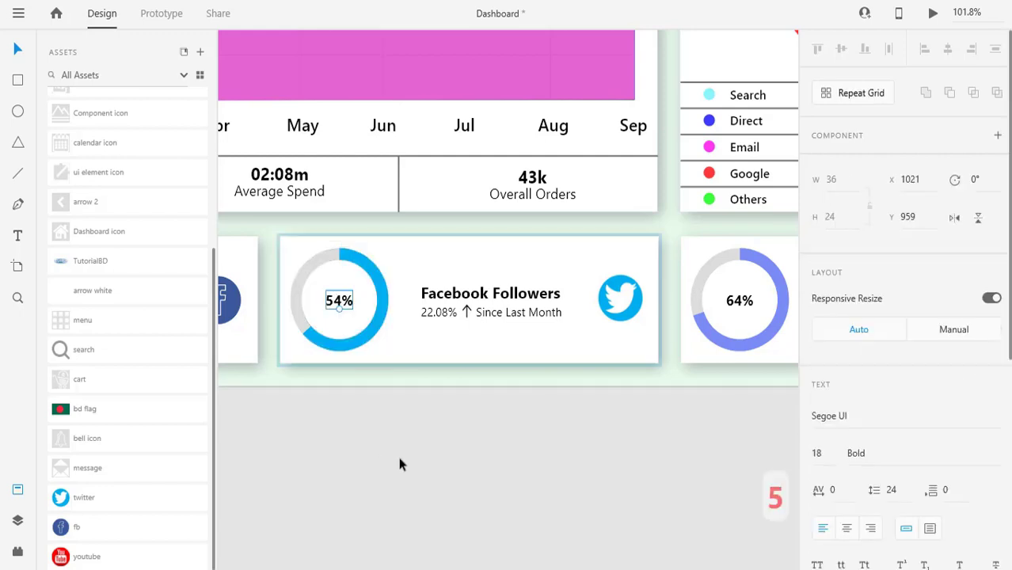
Change the heading text in the second card to "Twitter Tweets".
left_click(458, 291)
double_click(458, 291)
type("Twitter T")
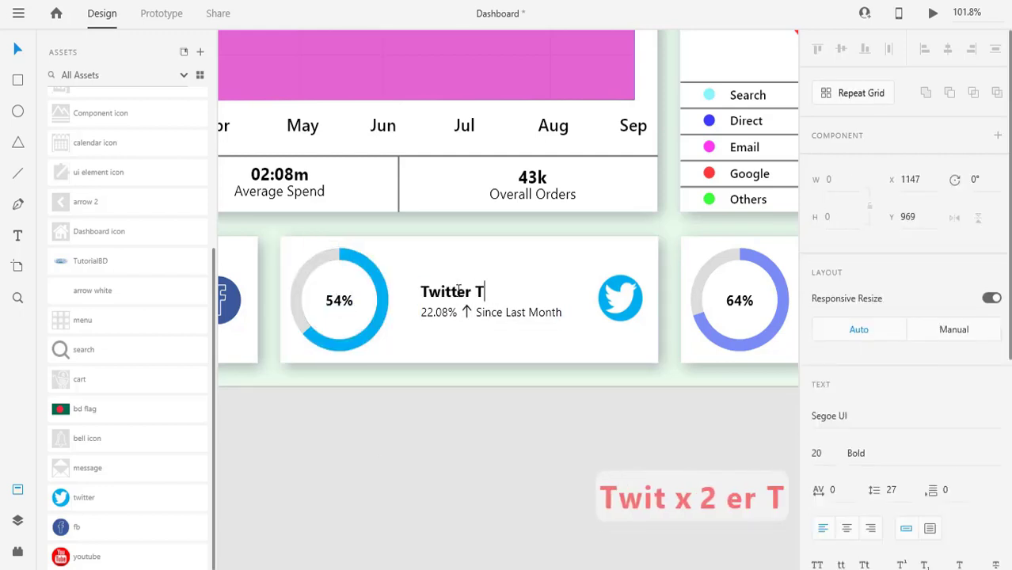
type("weets")
left_click(634, 440)
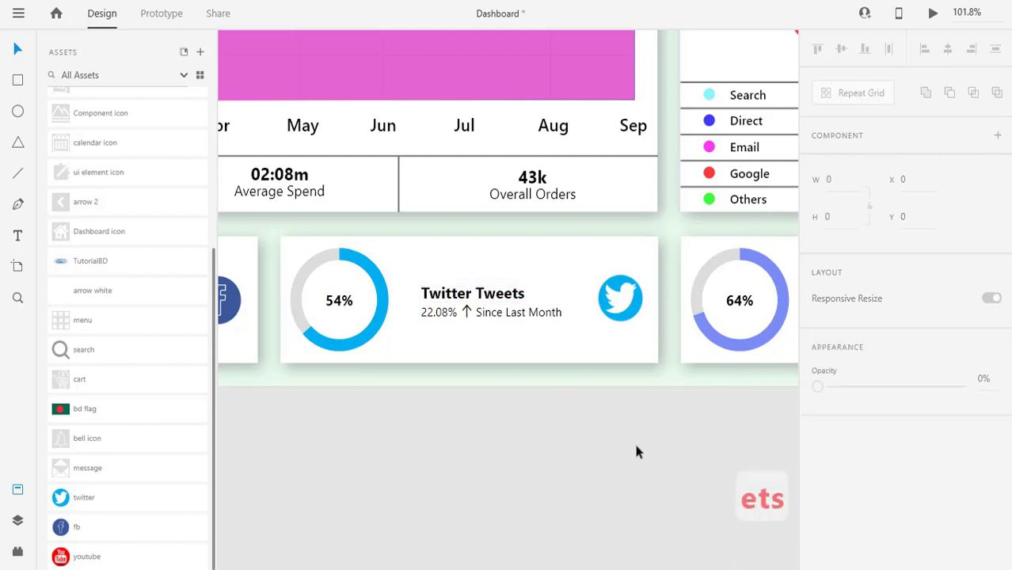
Place the youtube component in the third card beside its text, vertically aligned with the Twitter icon.
scroll(467, 423, "right", 5)
left_click_drag(97, 550, 240, 549)
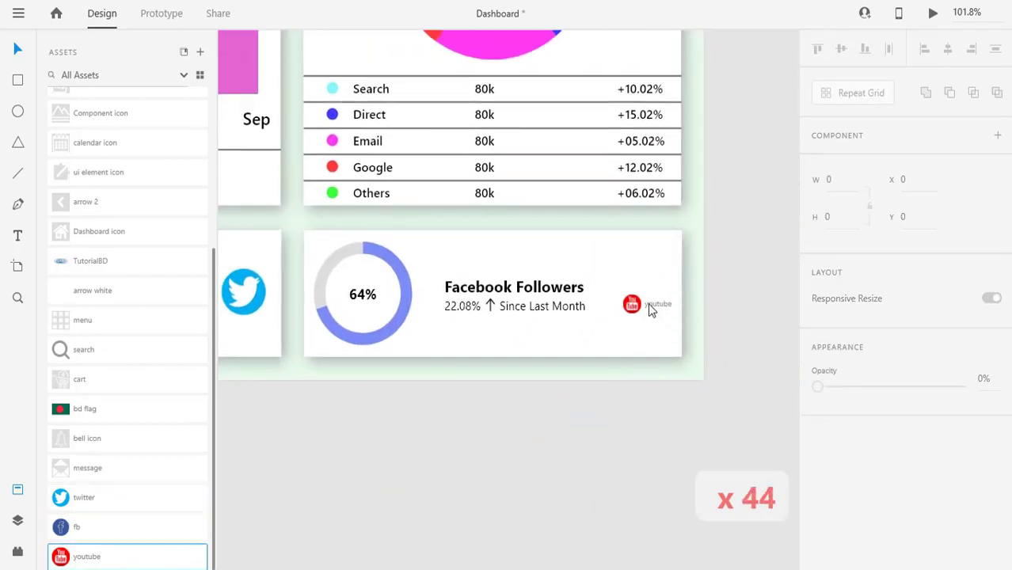
mouse_move(649, 304)
left_mouse_down()
mouse_move(659, 286)
mouse_move(640, 292)
left_mouse_up()
key("Right")
key("Right")
key("Right")
key("Right")
key("Right")
key("Right")
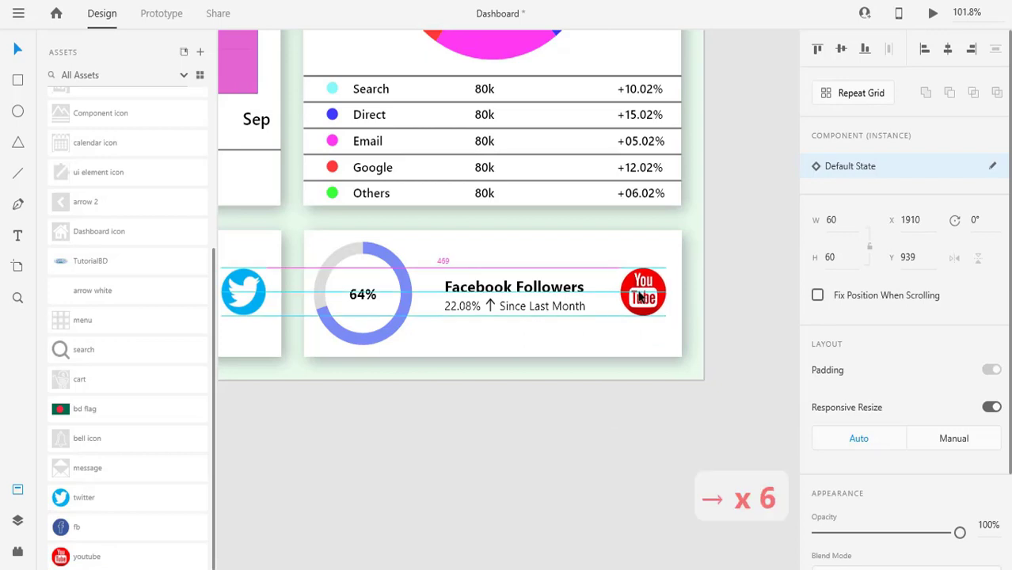
key("Right")
Recolor the third card's ring arc with the YouTube icon's red, #F20000, and lengthen the arc by moving its end anchor point upward.
double_click(395, 328)
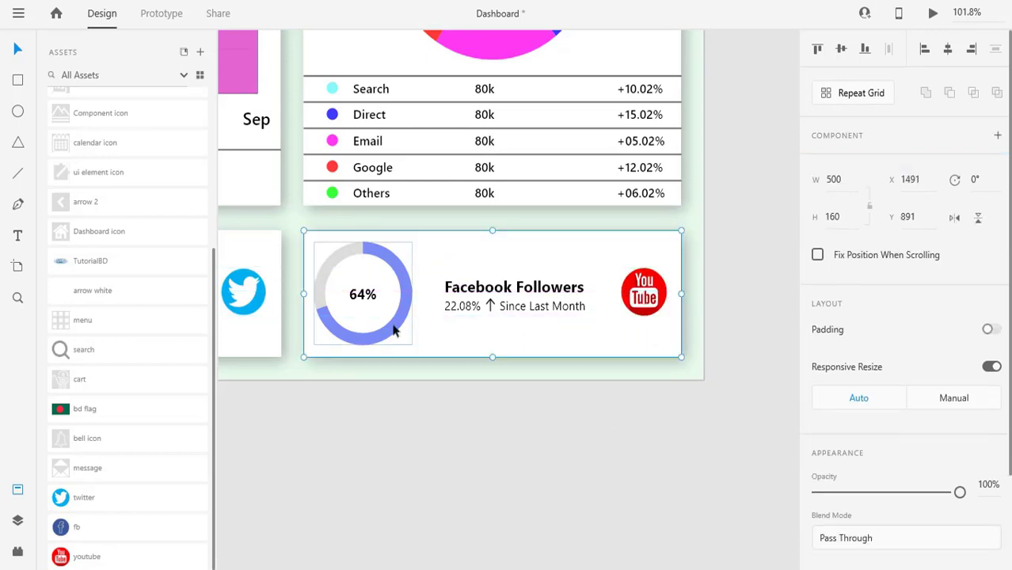
double_click(402, 321)
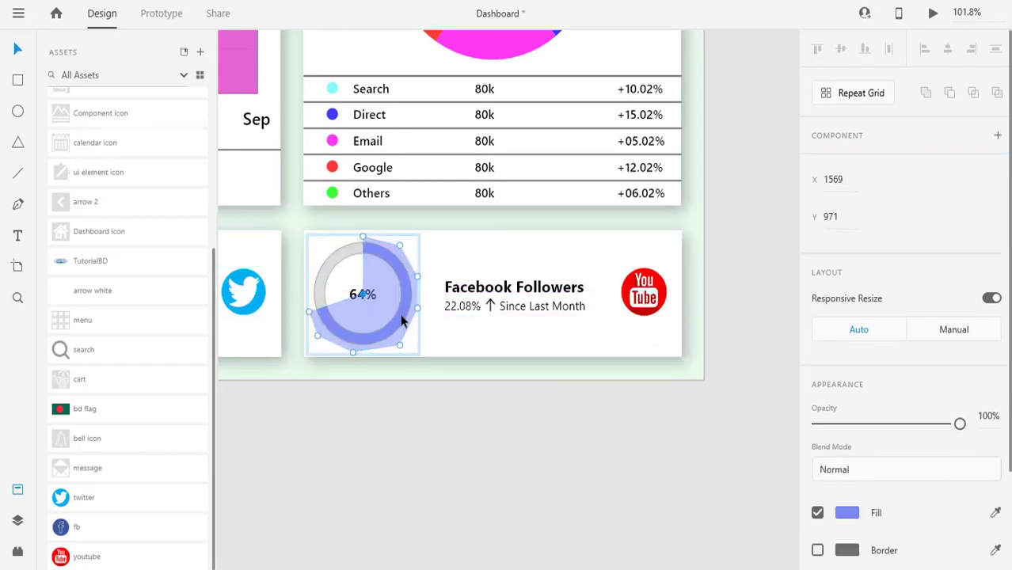
left_click(852, 515)
left_click(796, 508)
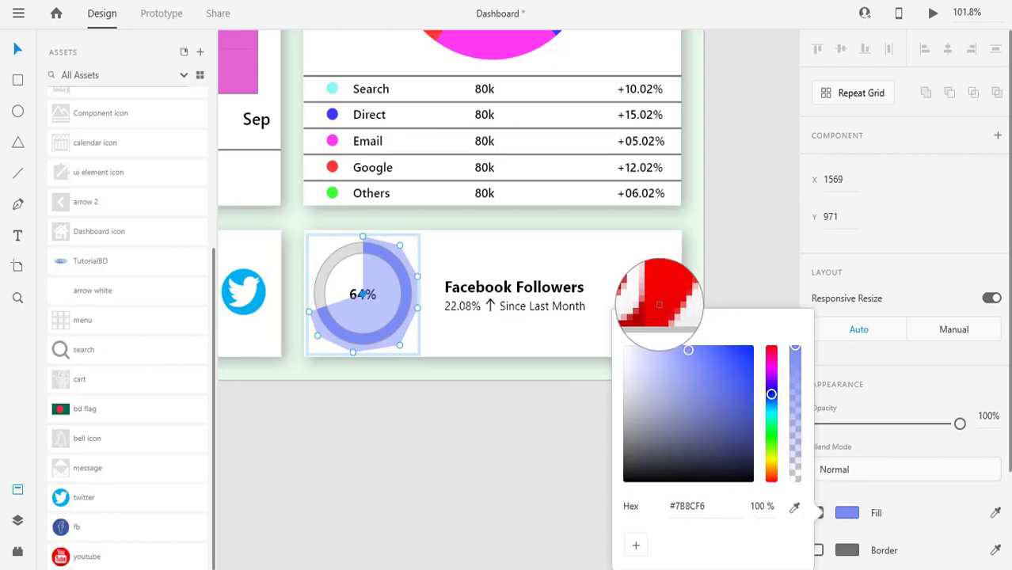
left_click(663, 288)
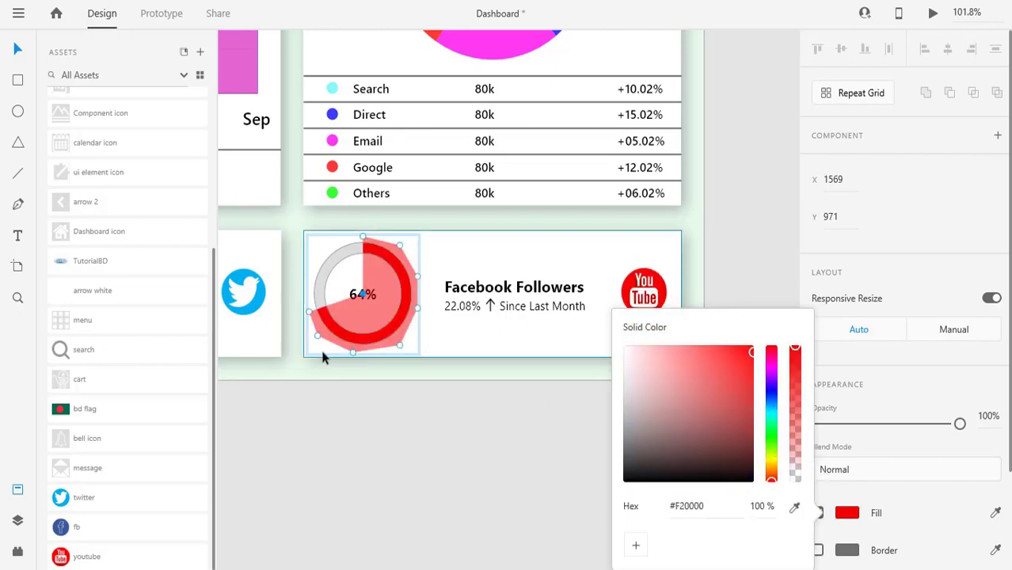
left_click(310, 307)
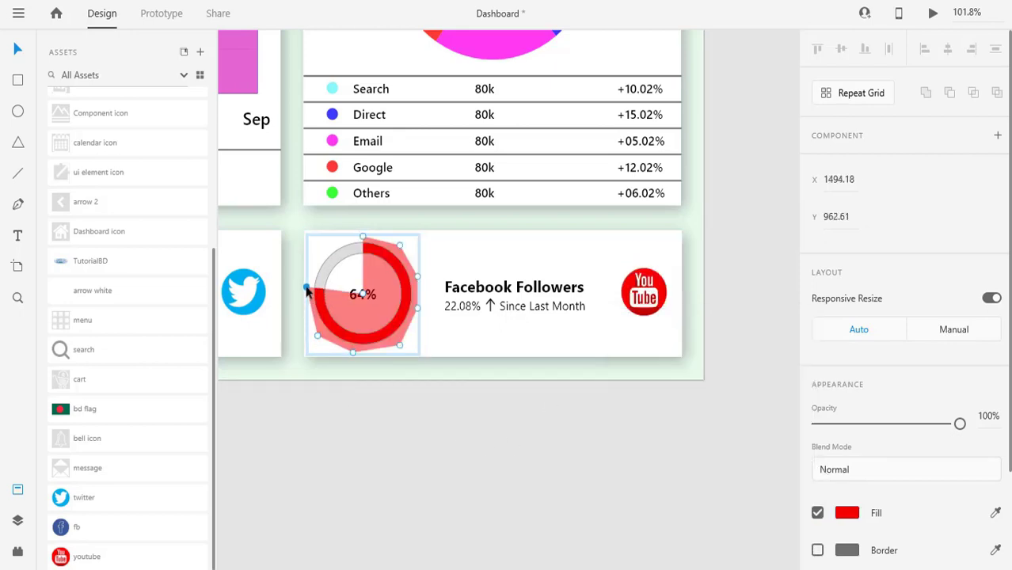
left_click(405, 451)
Change the percentage inside the third card's ring to 74%.
double_click(362, 293)
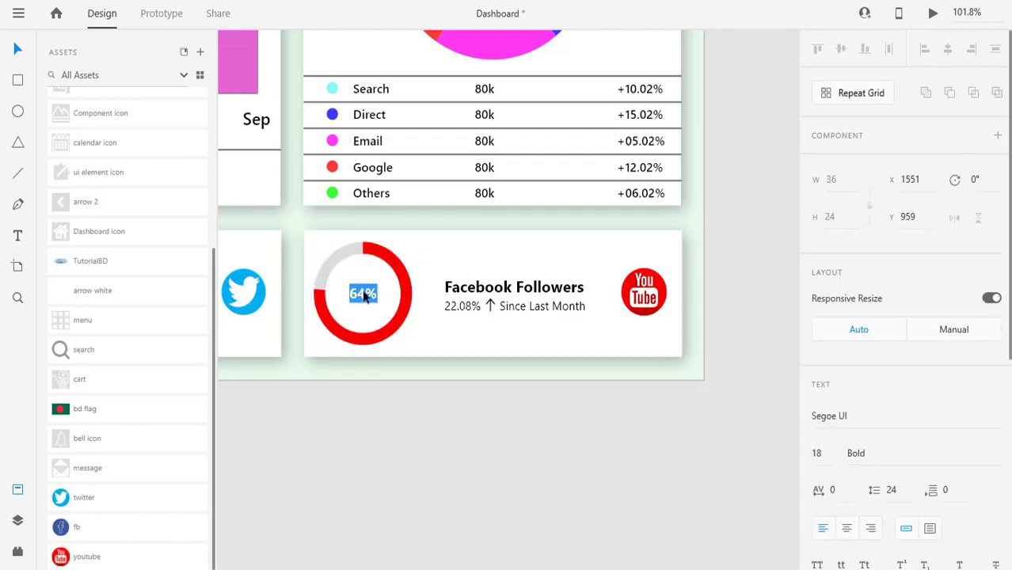
left_click(355, 294)
key("BackSpace")
type("7")
Change the heading text in the third card to "YouTube Subscriber".
left_click(474, 288)
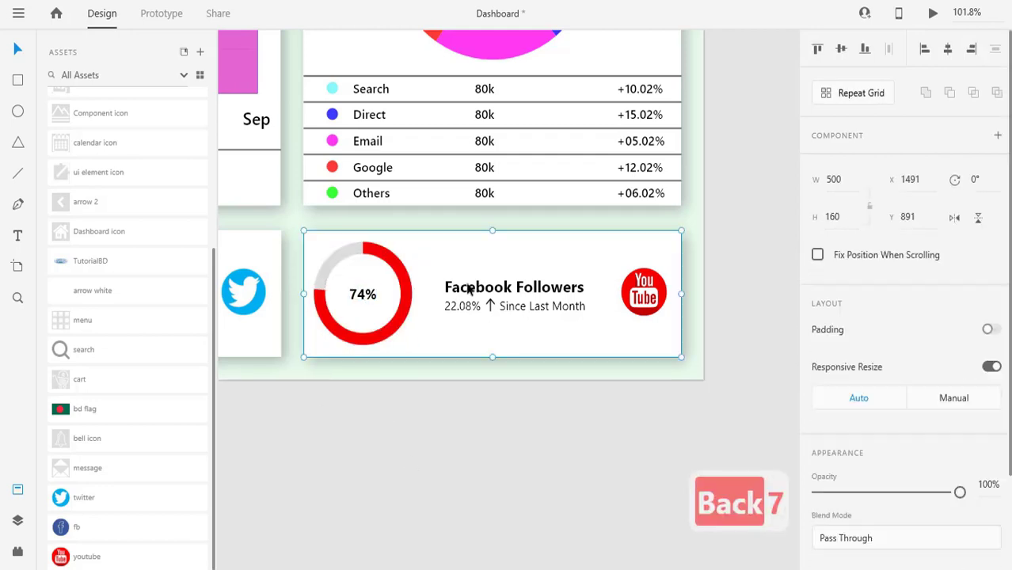
double_click(471, 290)
key("ctrl+a")
type("YouTube S")
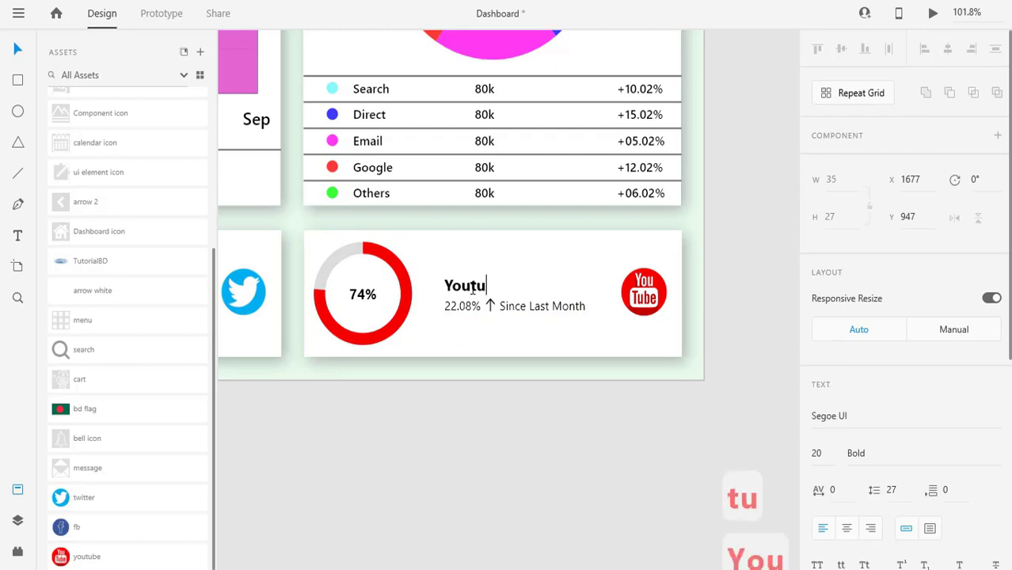
type("ubscriber")
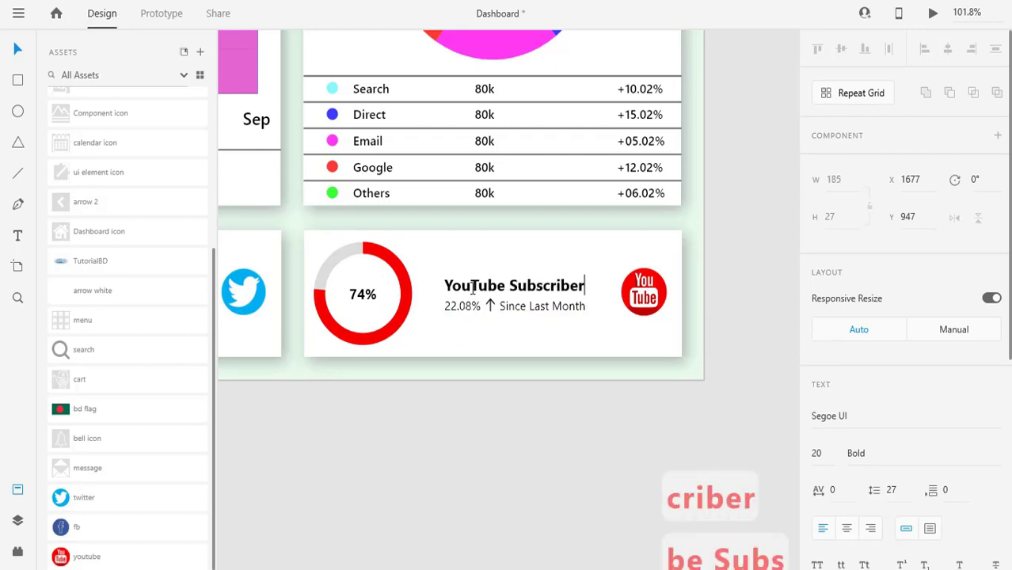
key("Escape")
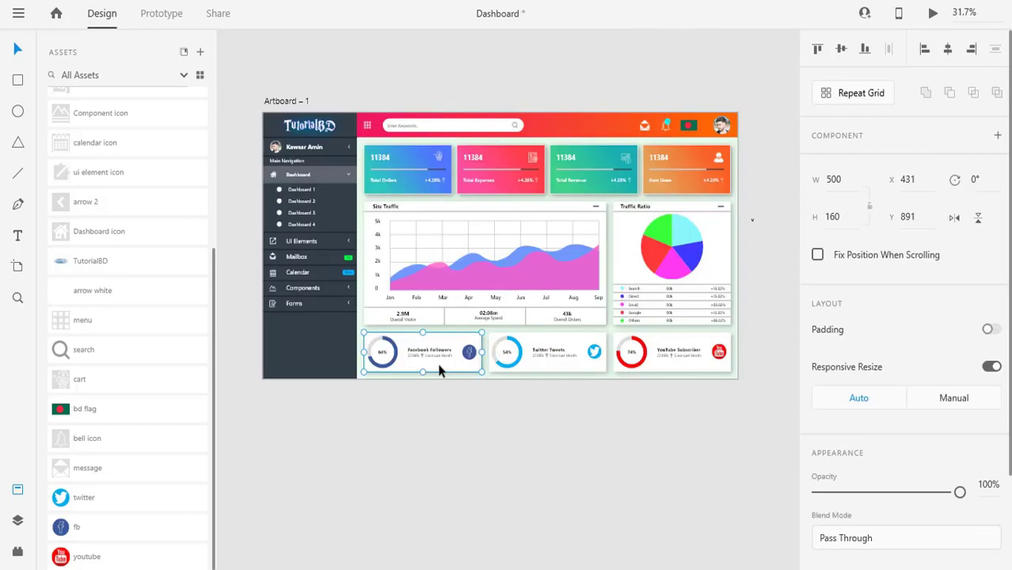
Group the Facebook card with its icon and name the group "fb".
left_click(18, 521)
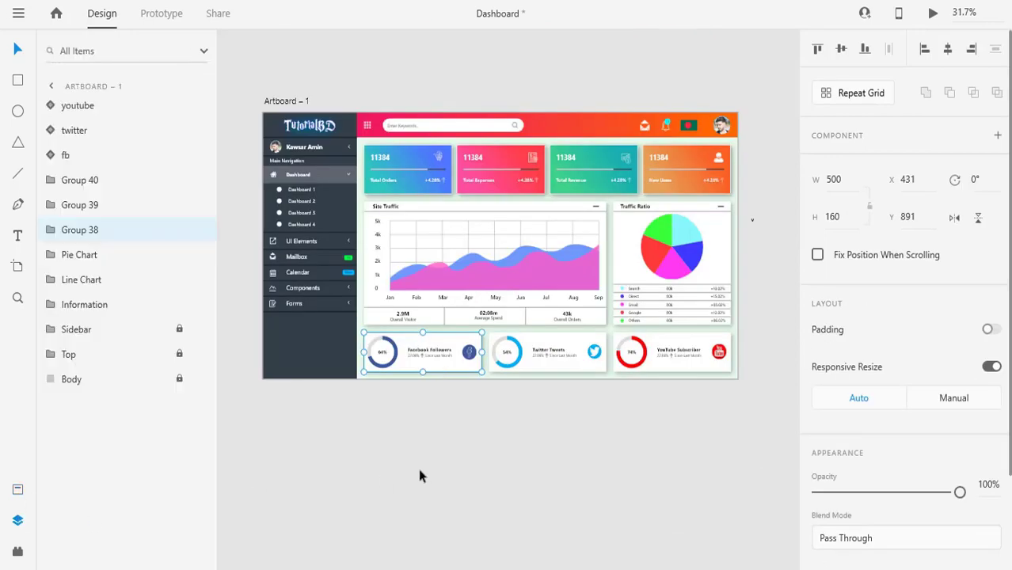
left_click(522, 367)
left_click(546, 404)
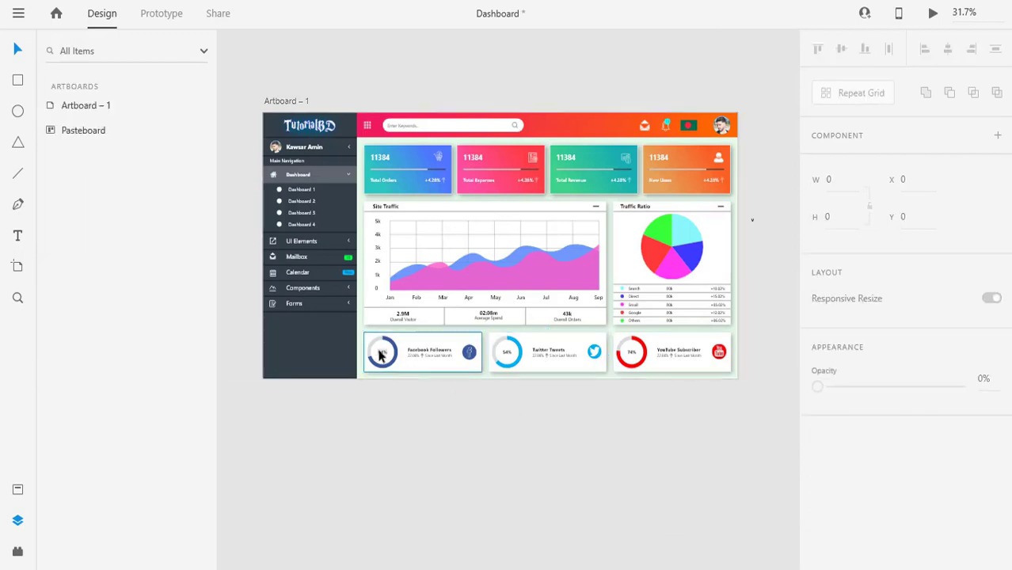
left_click(380, 353)
left_click(469, 355, "shift")
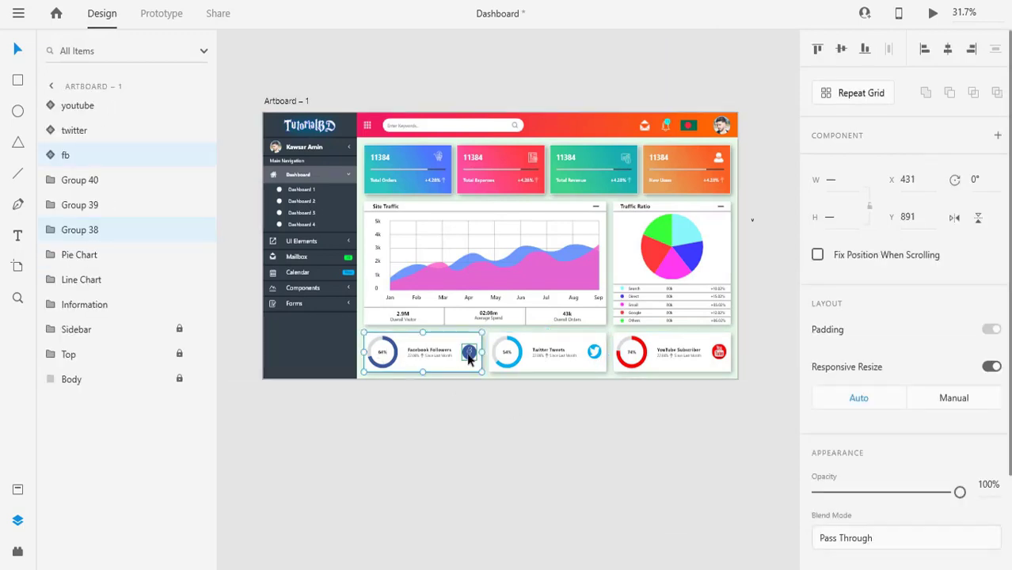
key("ctrl+g")
double_click(83, 156)
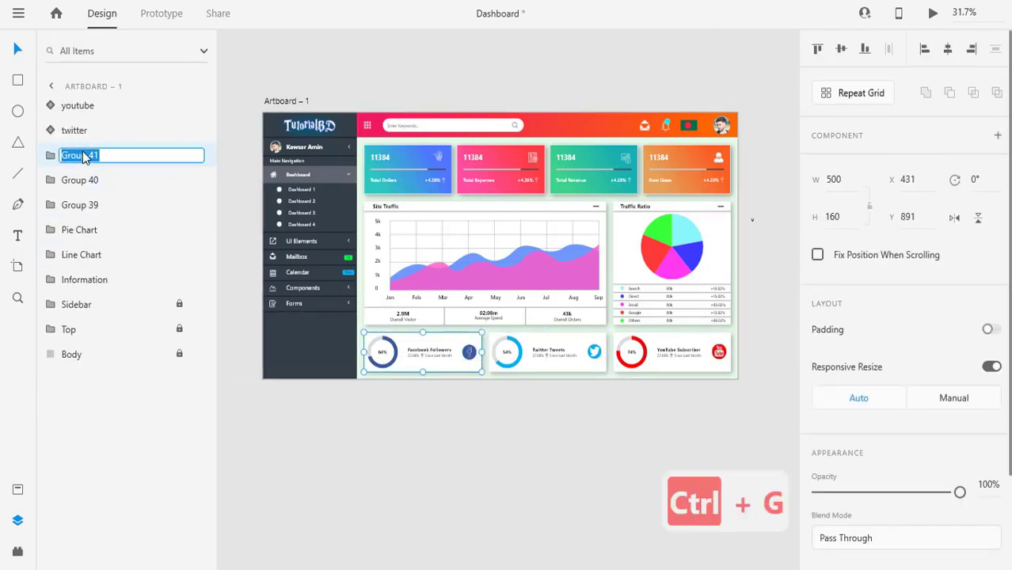
type("fb")
key("Return")
left_click_drag(422, 357, 447, 442)
key("ctrl+z")
Group the Twitter Tweets card with its icon and name the group "Twitter".
left_click(540, 358)
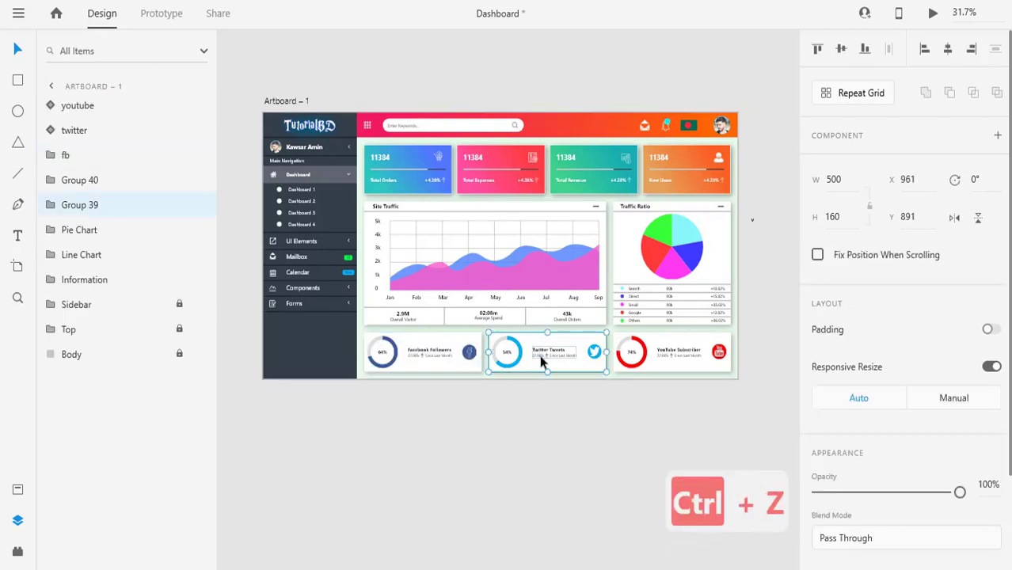
left_click(600, 358, "shift")
key("ctrl+g")
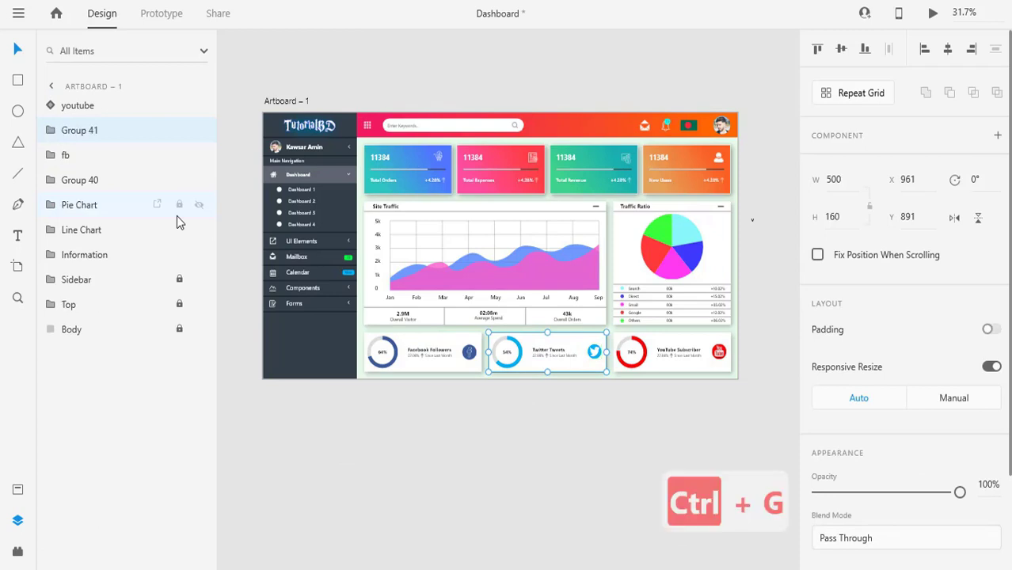
double_click(80, 131)
type("Twitter")
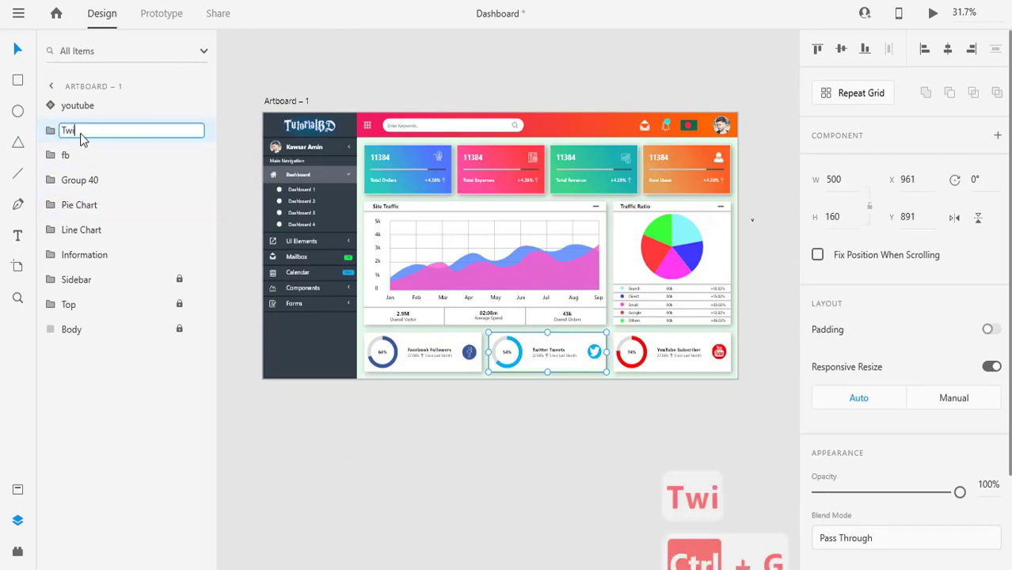
key("Return")
Group the YouTube Subscriber card with its icon and name the group "Youtube".
left_click(651, 355)
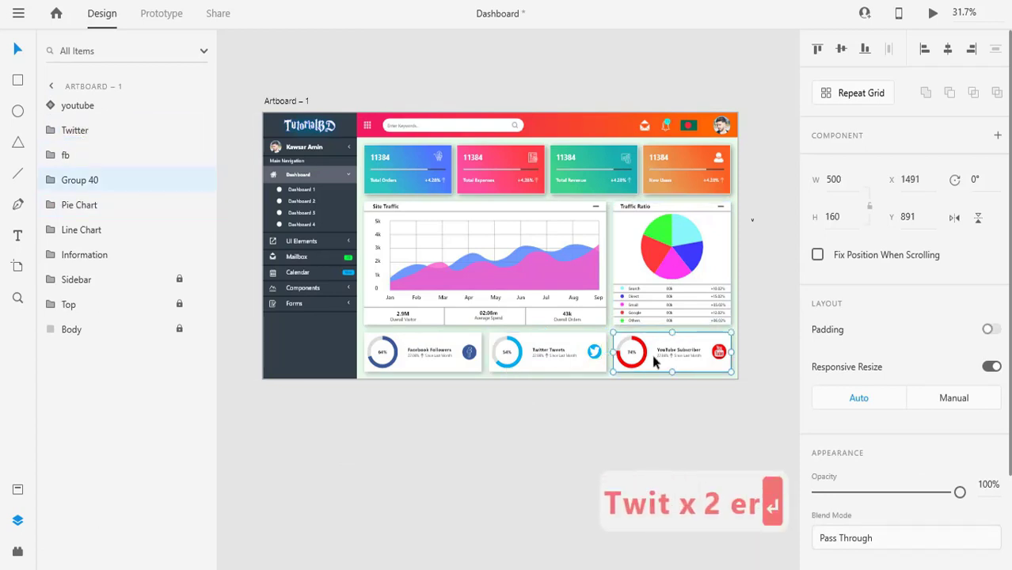
left_click(717, 355, "shift")
key("ctrl+g")
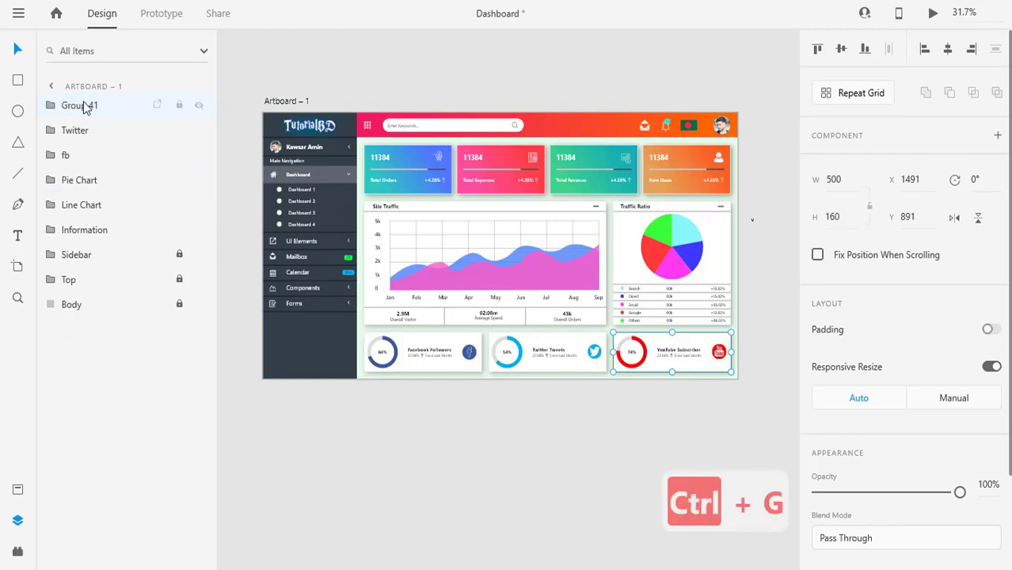
type("YO")
key("BackSpace")
type("ou")
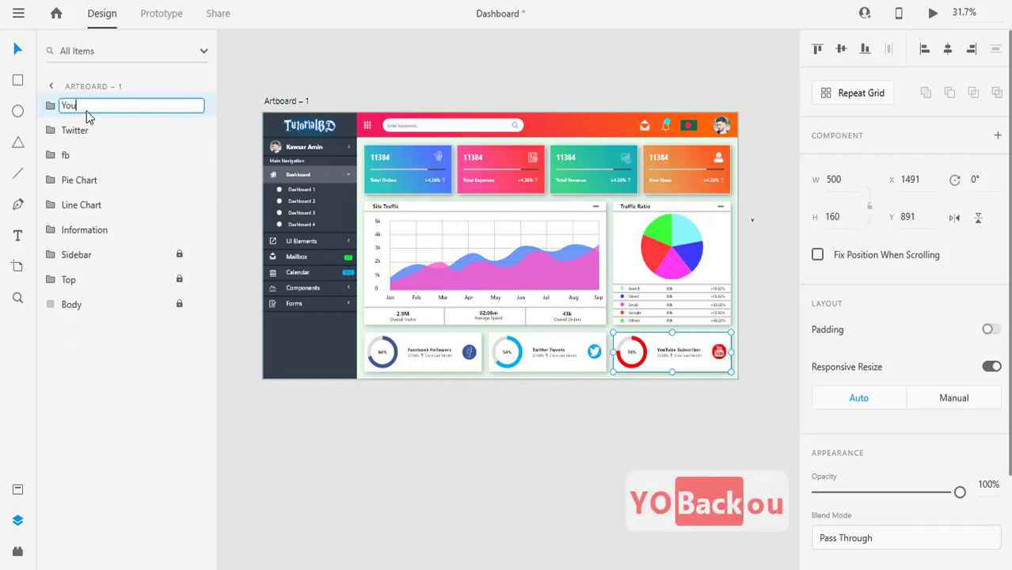
type("tube")
left_click(281, 455)
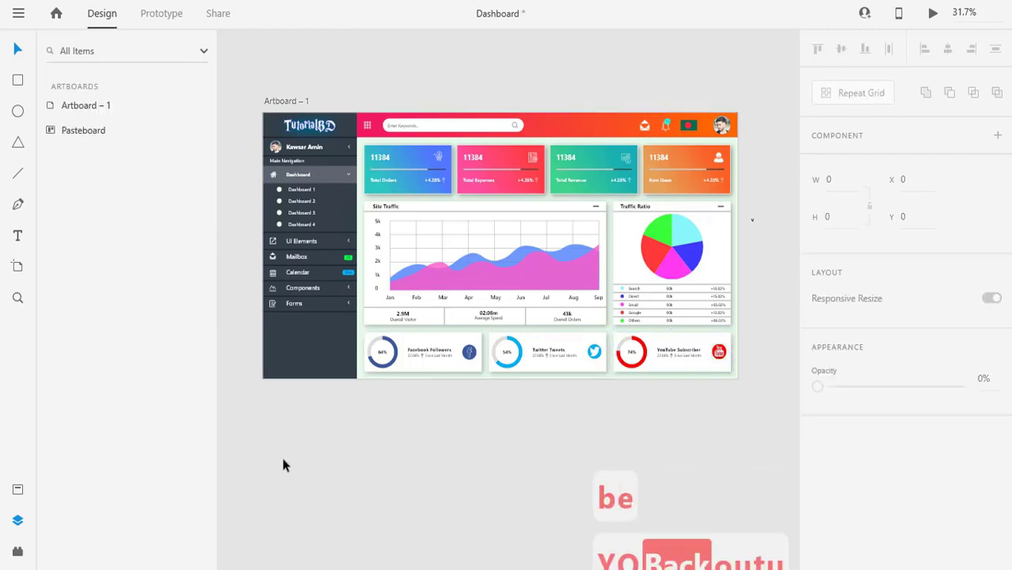
Preview the dashboard artboard to examine the whole design.
left_click(439, 363)
left_click(119, 107)
left_click(465, 408)
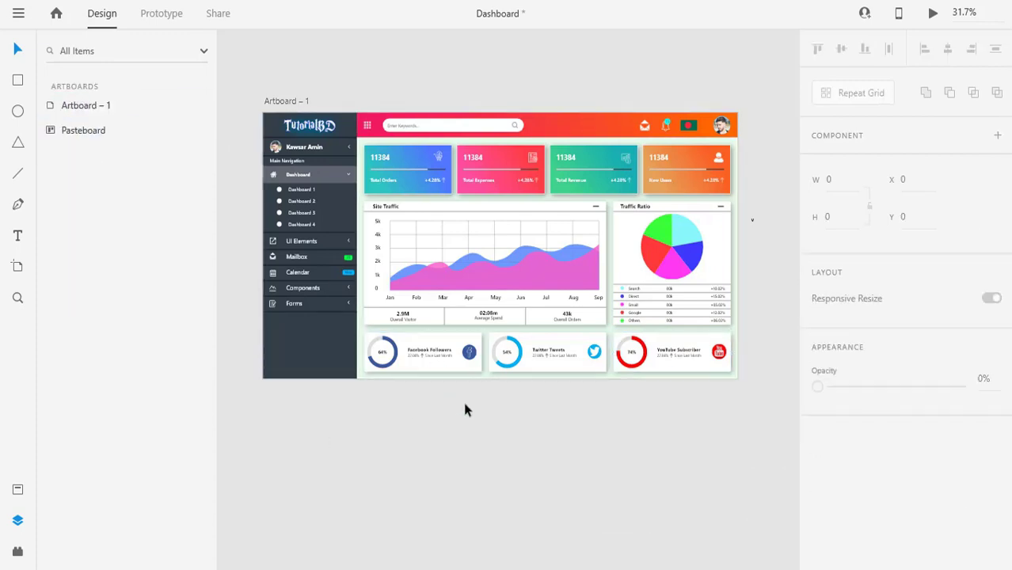
scroll(498, 451, "up", 1)
left_click(935, 15)
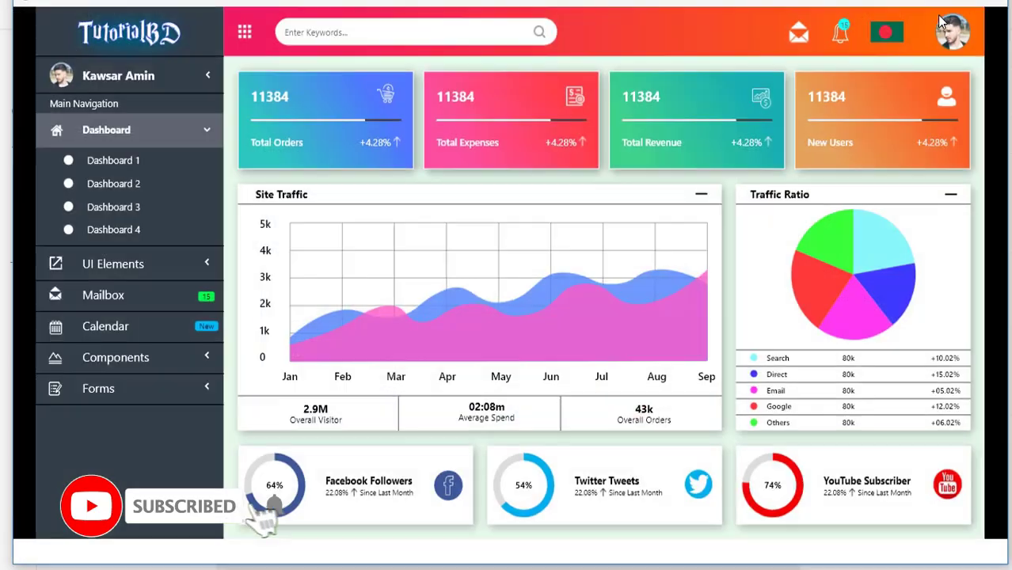